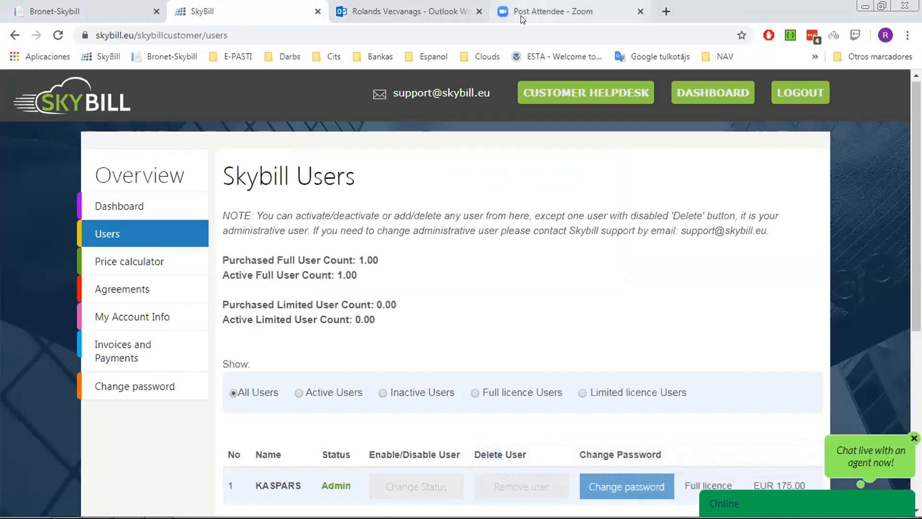
- Close the Zoom and Outlook browser tabs and switch to the Bronet-Skybill login tab
left_click(640, 13)
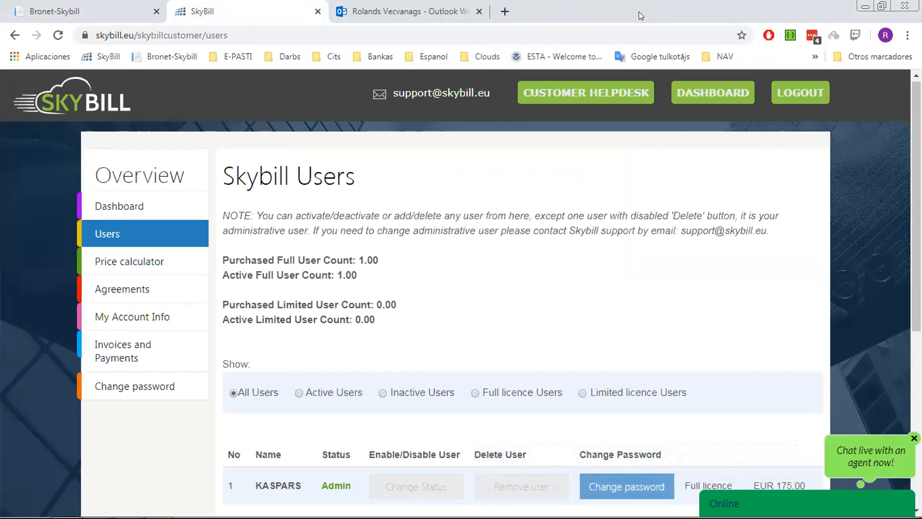
left_click(479, 12)
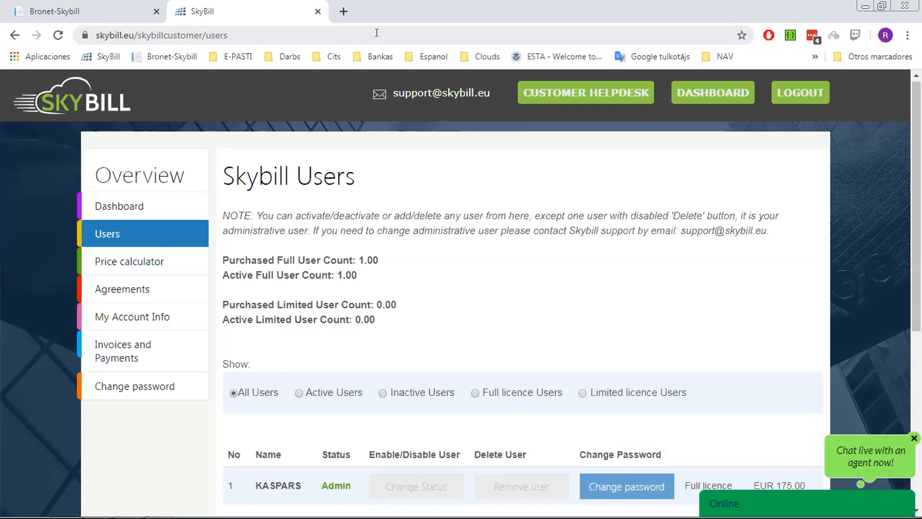
left_click(111, 16)
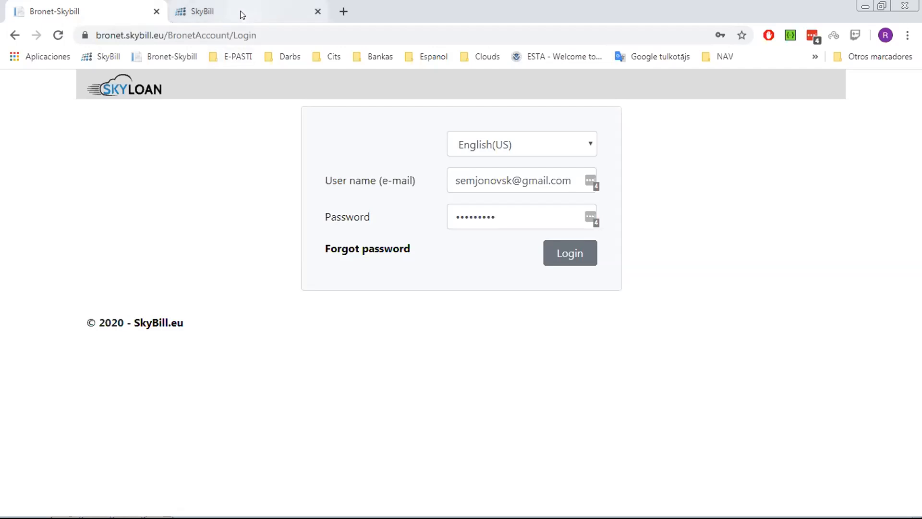
left_click(865, 7)
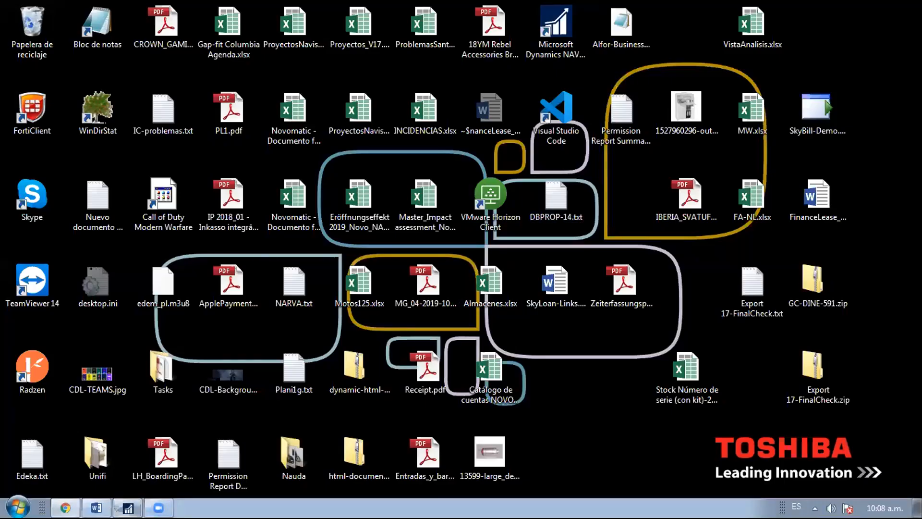
left_click(126, 507)
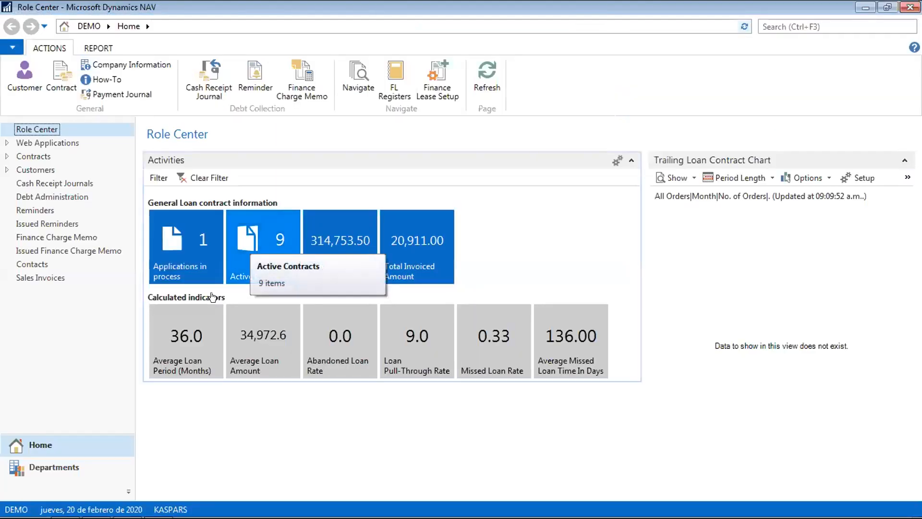
left_click(248, 242)
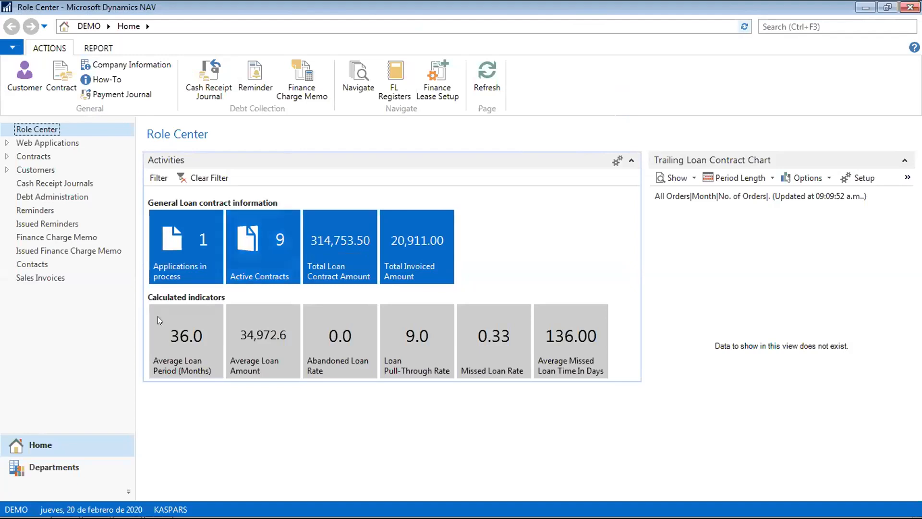
mouse_move(137, 518)
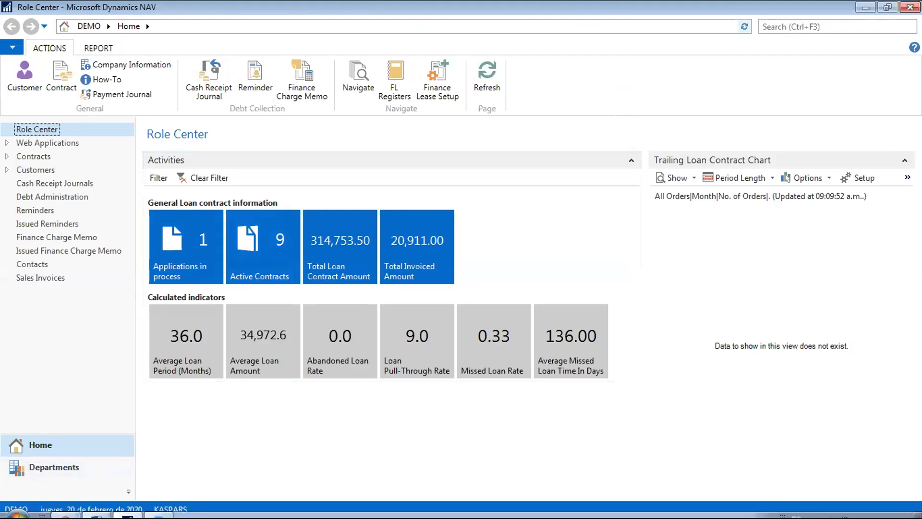
left_click(67, 510)
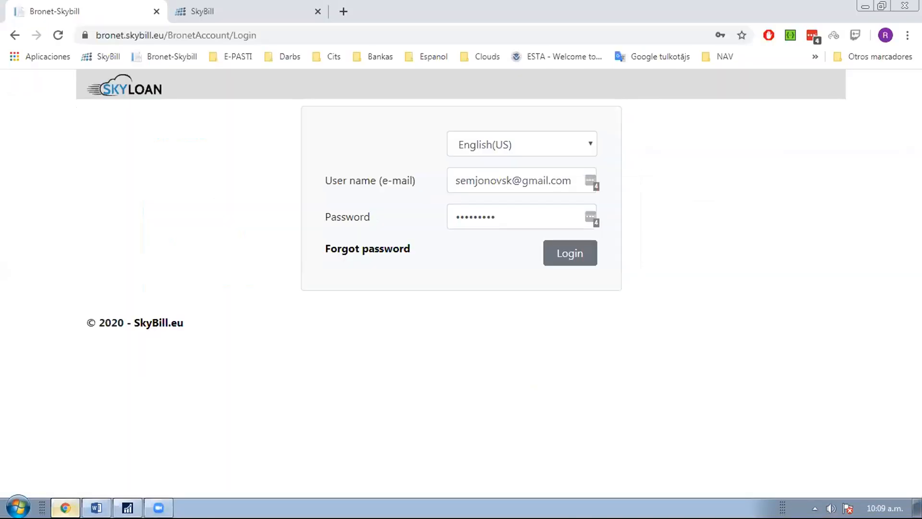
- Switch to the SkyBill portal and scroll through the customer dashboard
left_click(262, 13)
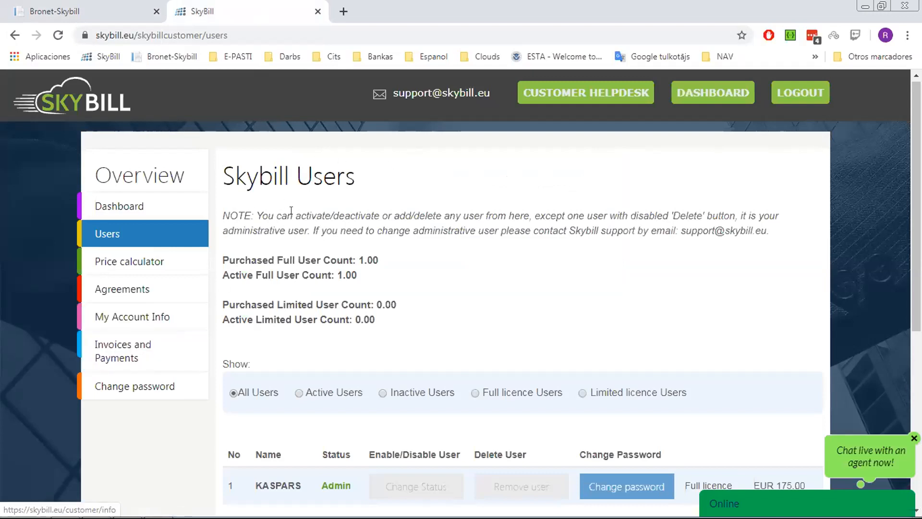
scroll(499, 240, "down", 2)
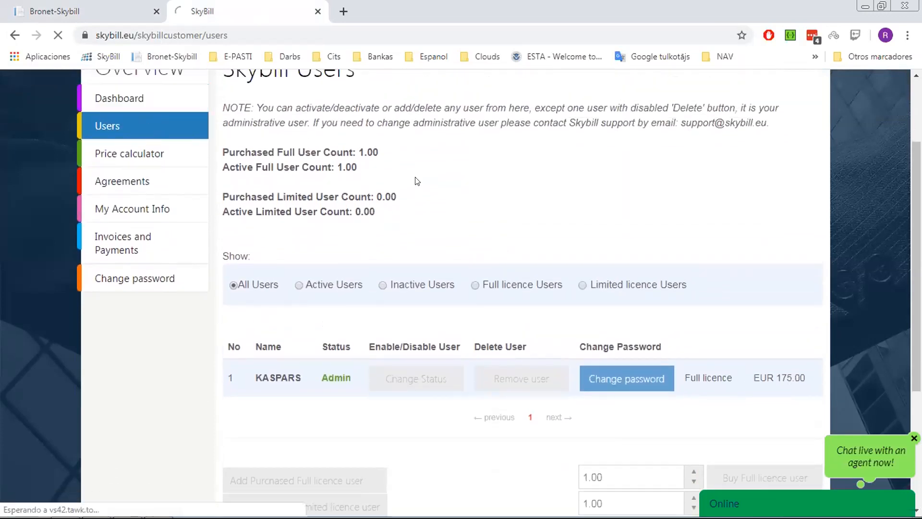
left_click(135, 102)
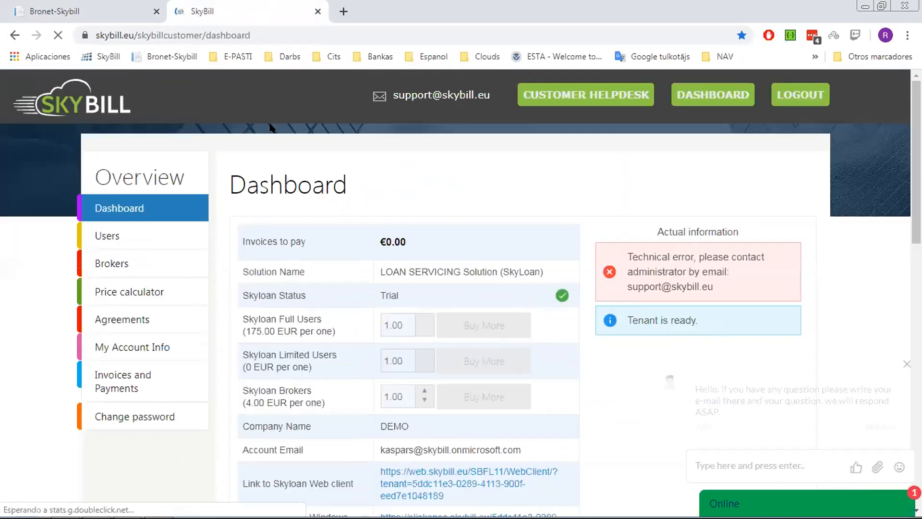
left_click_drag(917, 139, 917, 162)
scroll(899, 215, "down", 5)
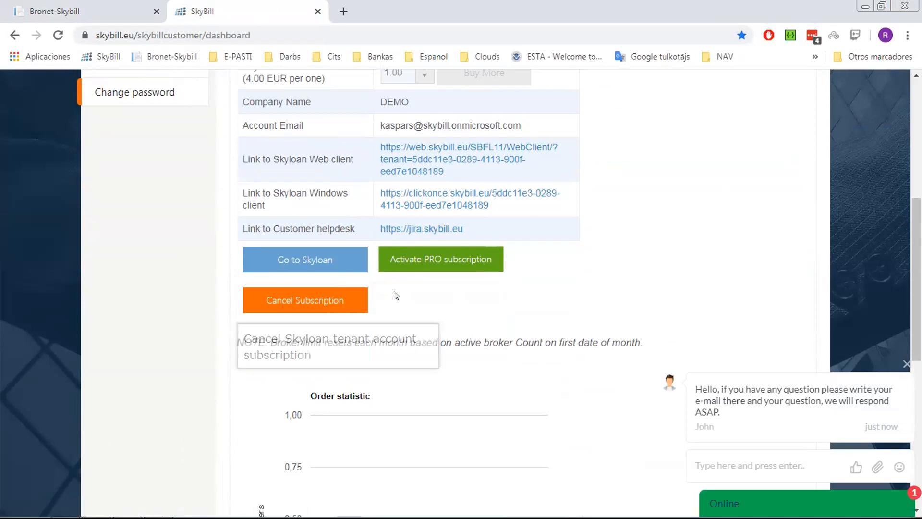
scroll(396, 295, "up", 7)
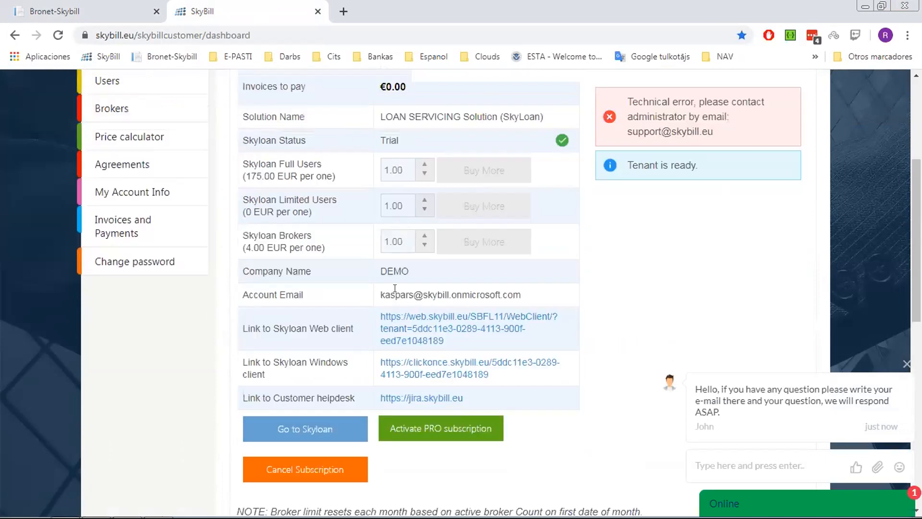
- Check the Brokers list, then return to the Users page with its EUR 175.00 admin user
left_click(147, 255)
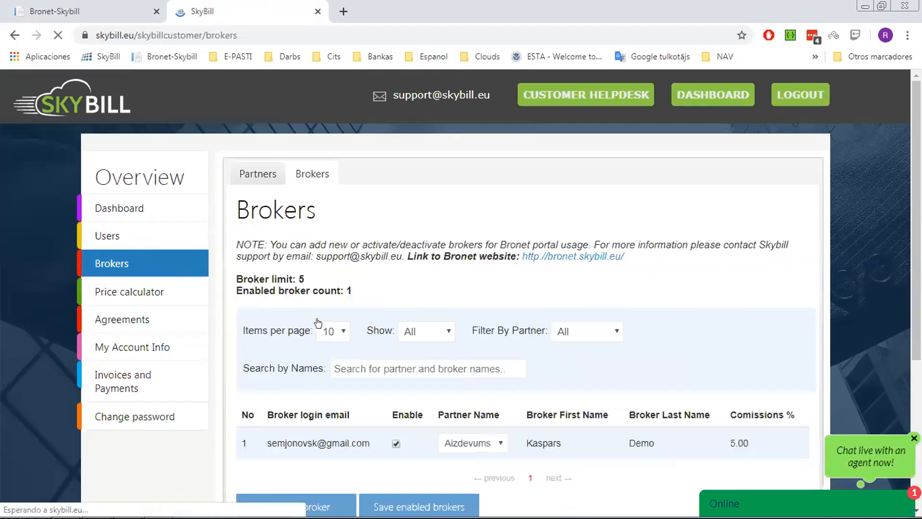
left_click(138, 237)
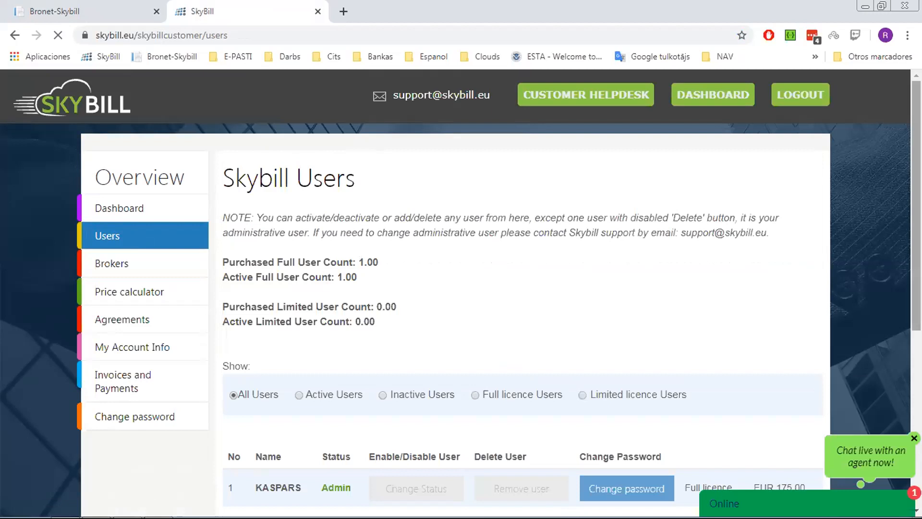
scroll(514, 286, "down", 3)
scroll(450, 294, "down", 1)
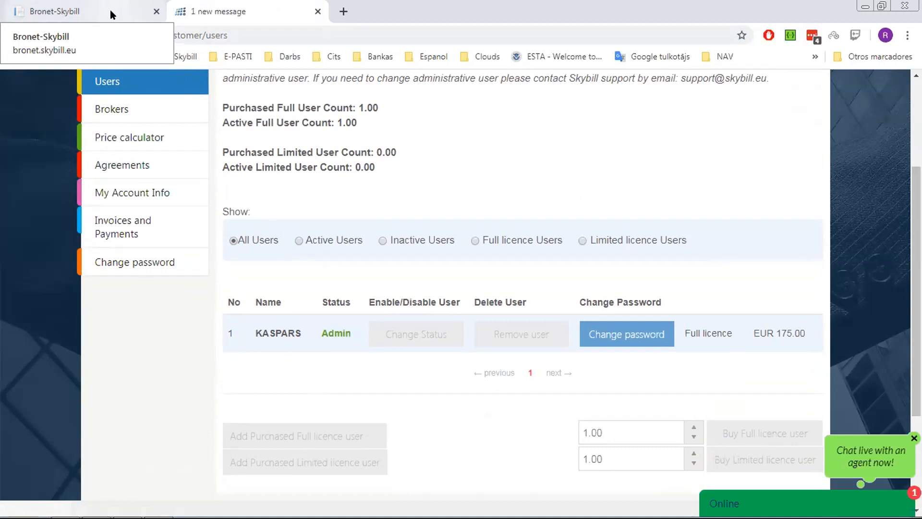
- Log in to the SkyLoan broker portal with the saved broker credentials
left_click(110, 15)
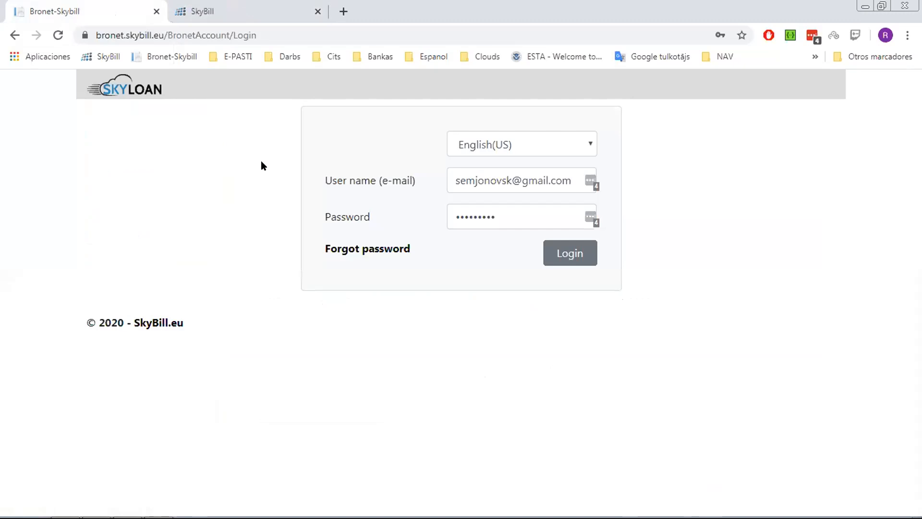
left_click(578, 248)
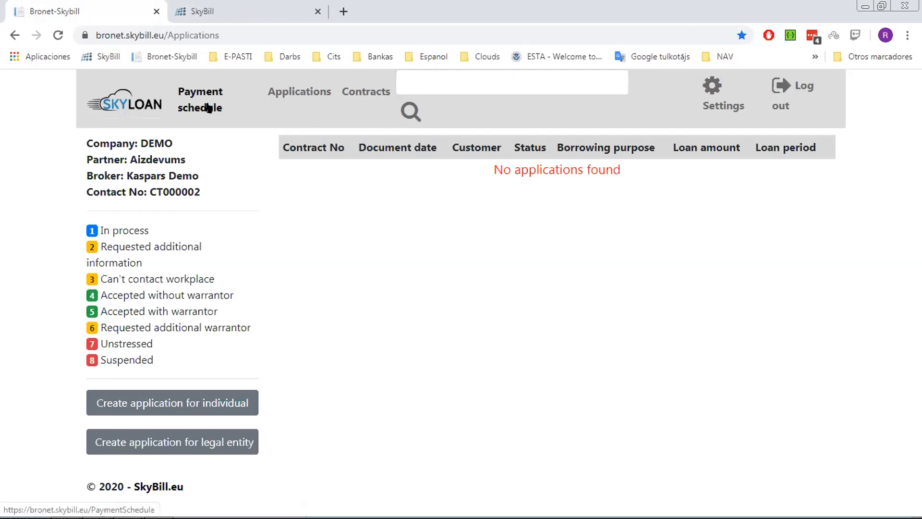
- In the payment calculator, choose basic tariff, 100 first payment, Car loan, payment day 10, Euro
left_click(182, 110)
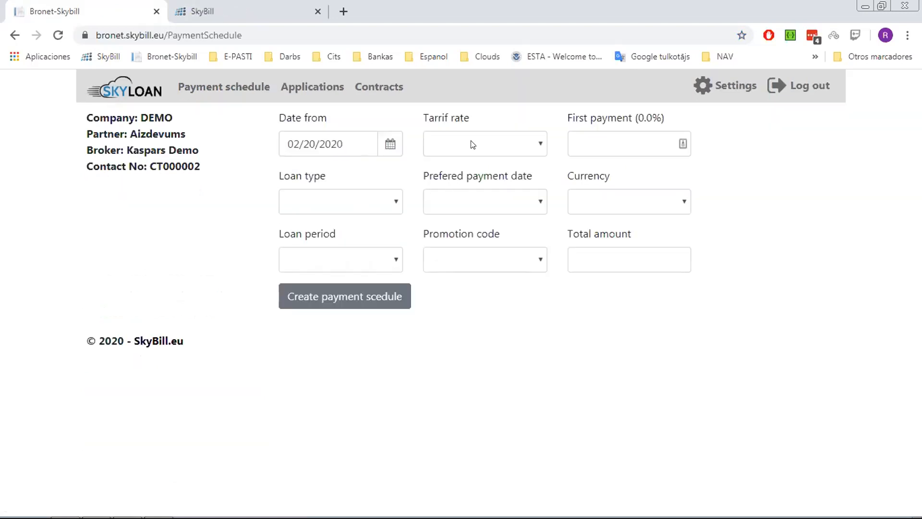
left_click(538, 148)
left_click(466, 181)
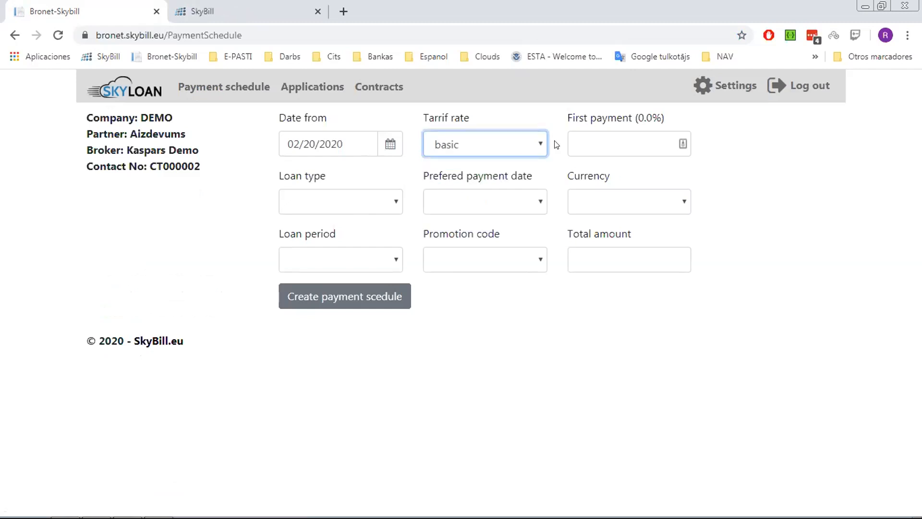
left_click(663, 128)
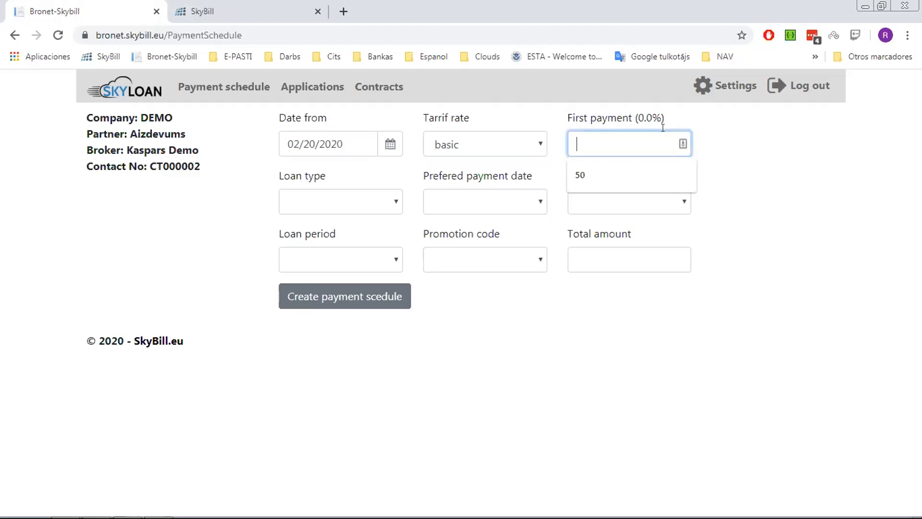
type("10")
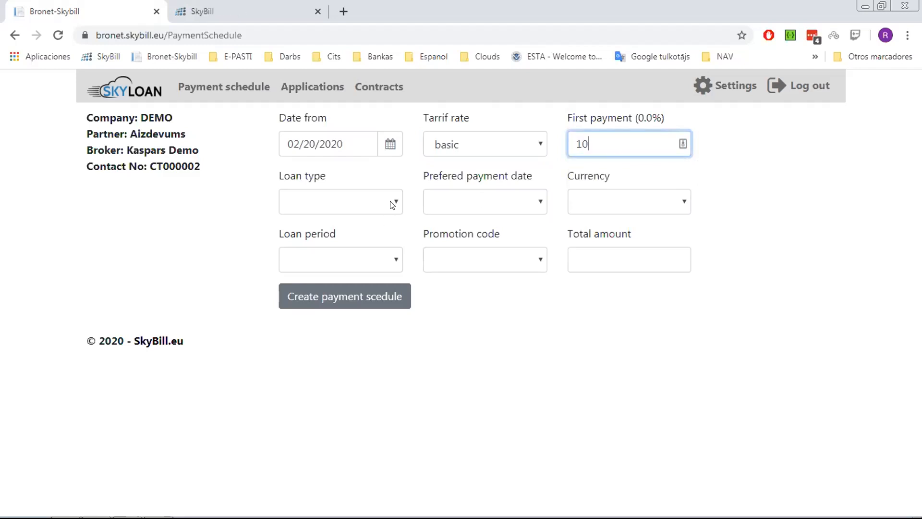
type("0")
left_click(390, 202)
left_click(341, 233)
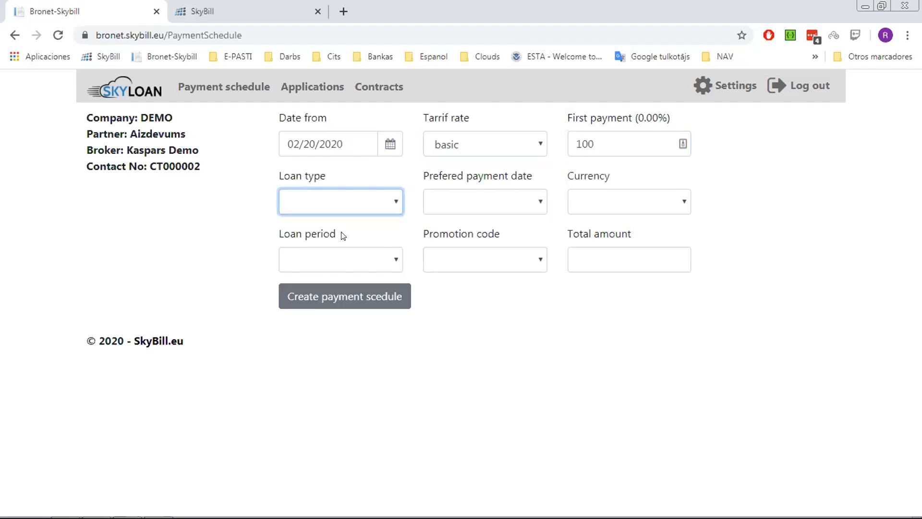
left_click(474, 201)
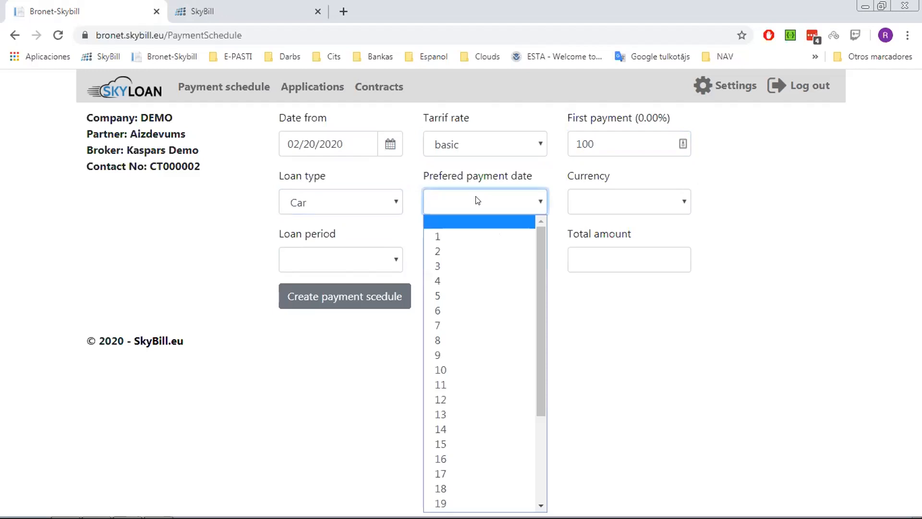
left_click(468, 368)
left_click(655, 195)
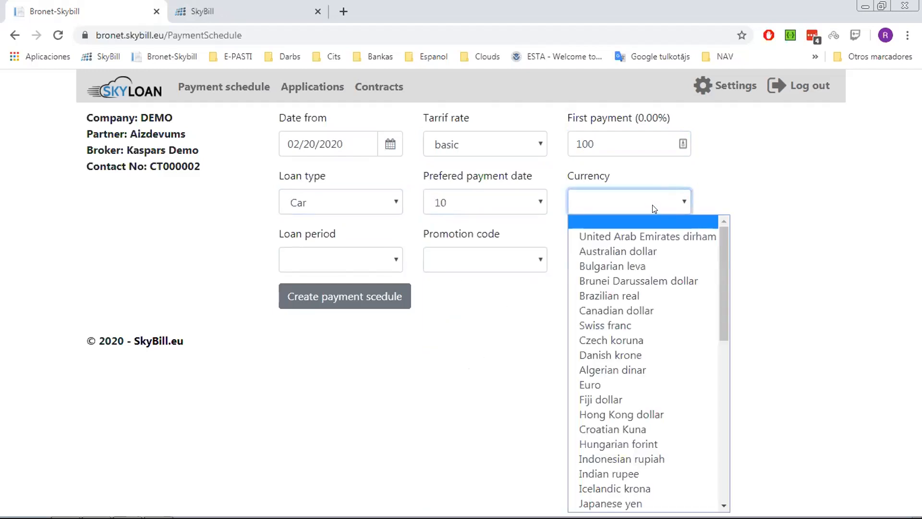
left_click(596, 380)
- Set a 12-month period and 3000 total amount, then generate the payment schedule
left_click(371, 258)
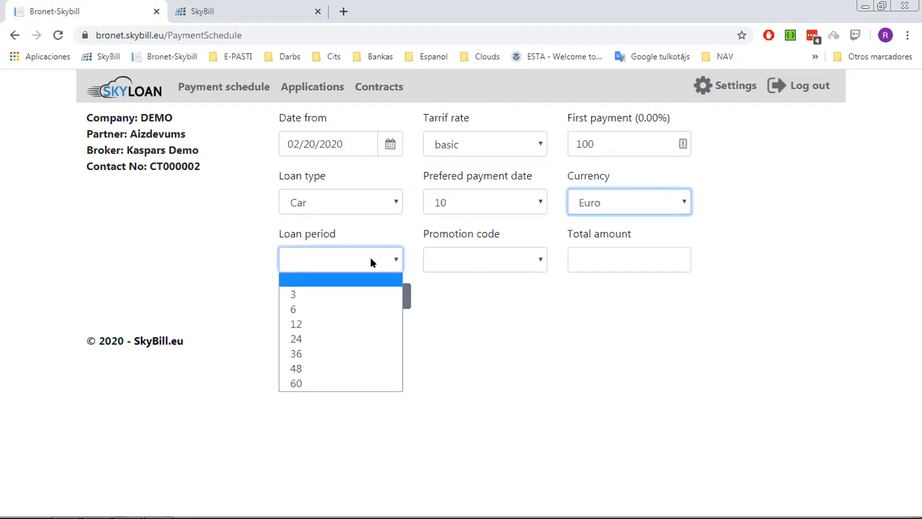
left_click(327, 325)
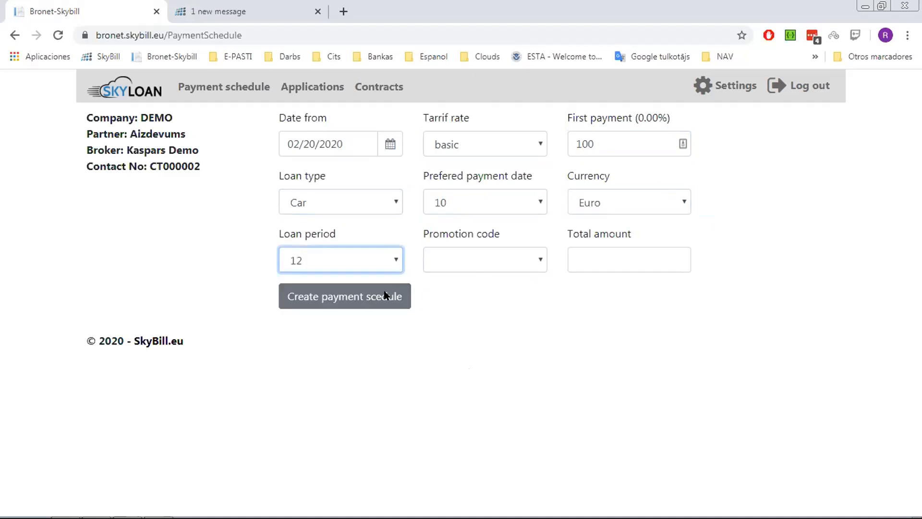
left_click(477, 260)
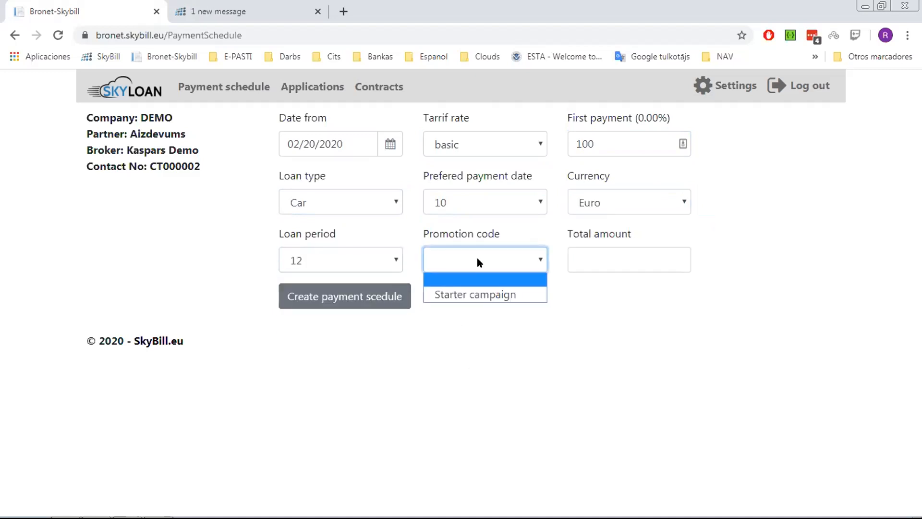
left_click(599, 255)
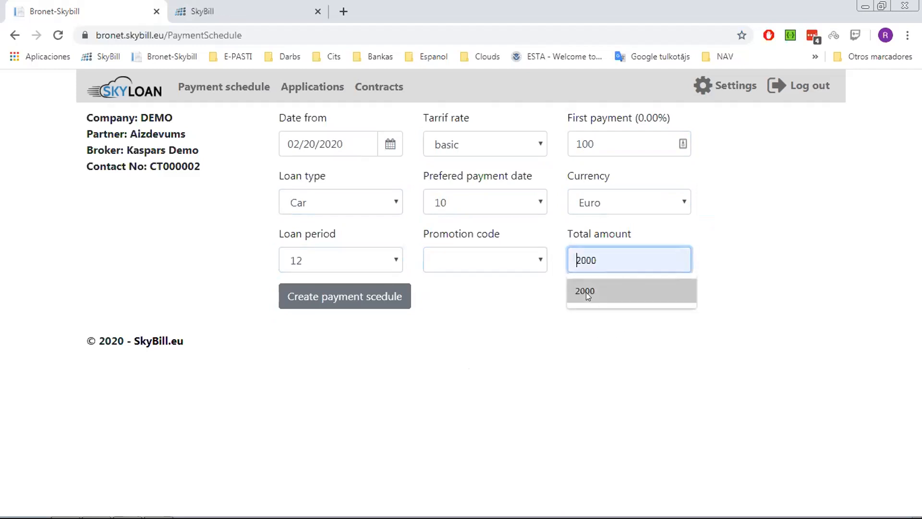
type("3000")
left_click(404, 298)
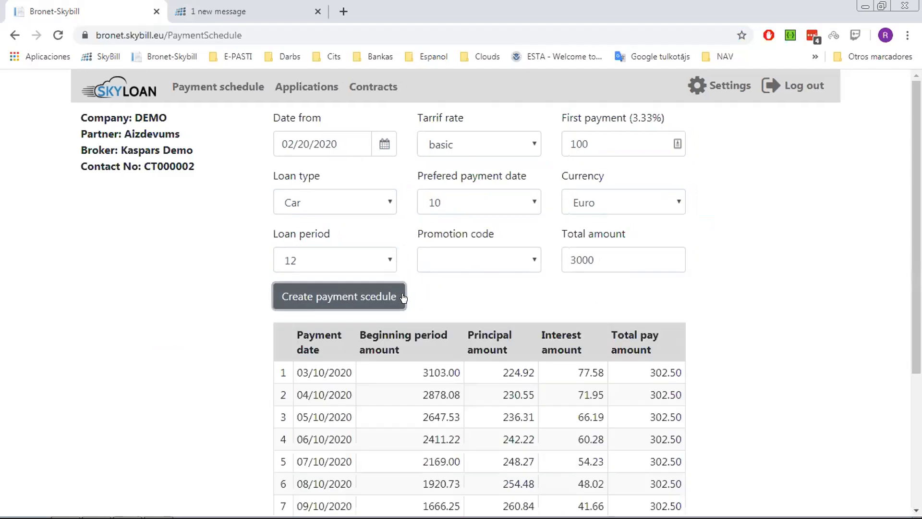
scroll(609, 330, "down", 4)
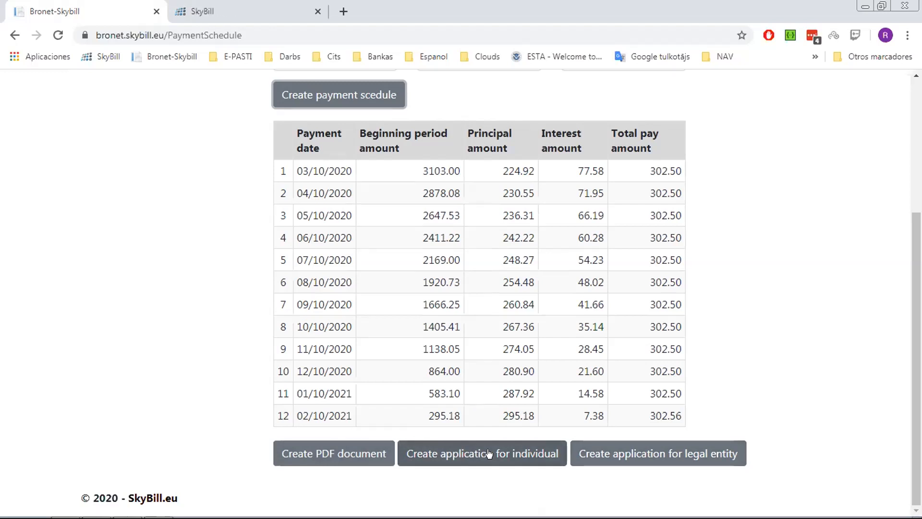
- Start an individual loan application and enter the applicant's first name and surname
left_click(488, 453)
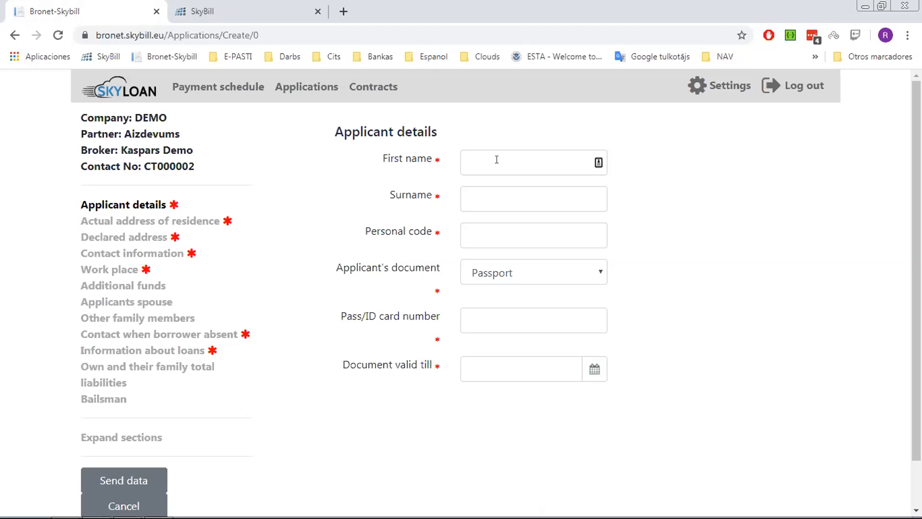
left_click(496, 159)
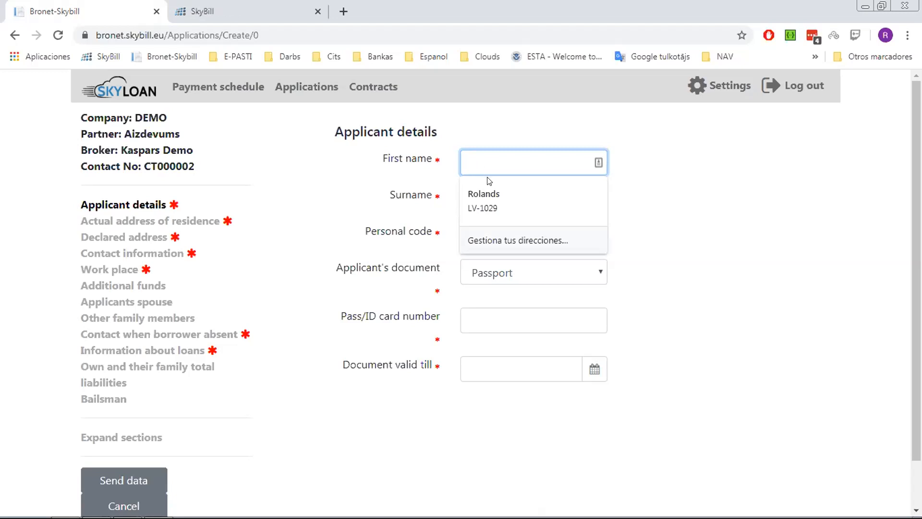
type("test ")
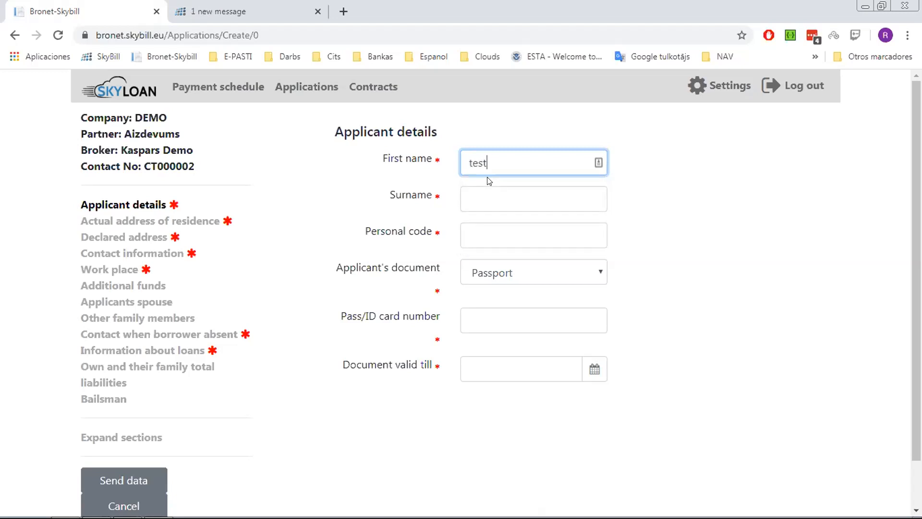
type("name")
key("Tab")
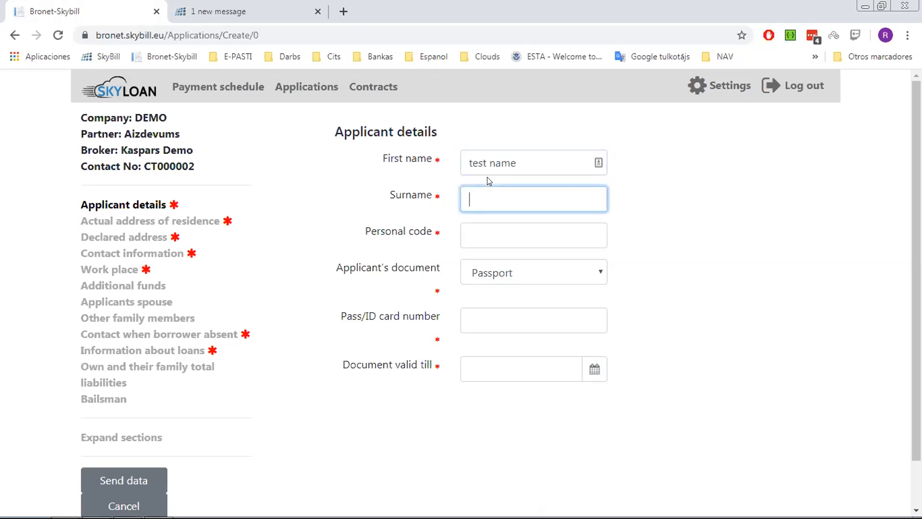
type("family ma")
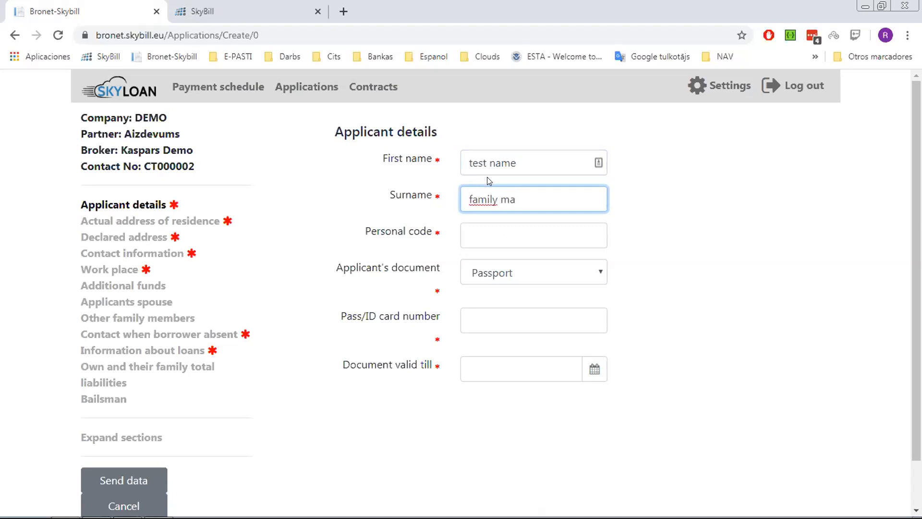
key("BackSpace")
key("BackSpace")
type("name")
- Enter the applicant's personal code and ID card number, with document expiry 02/21/2020
left_click(504, 234)
type("65654654")
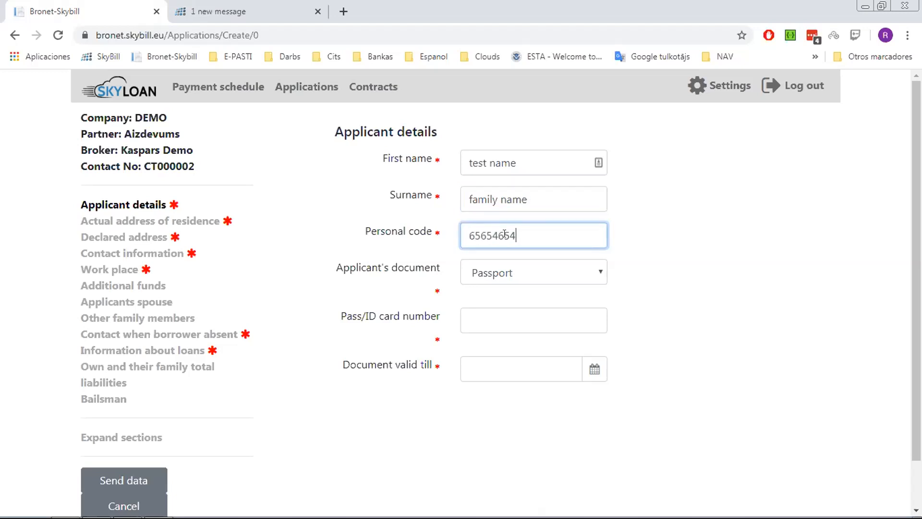
left_click(490, 322)
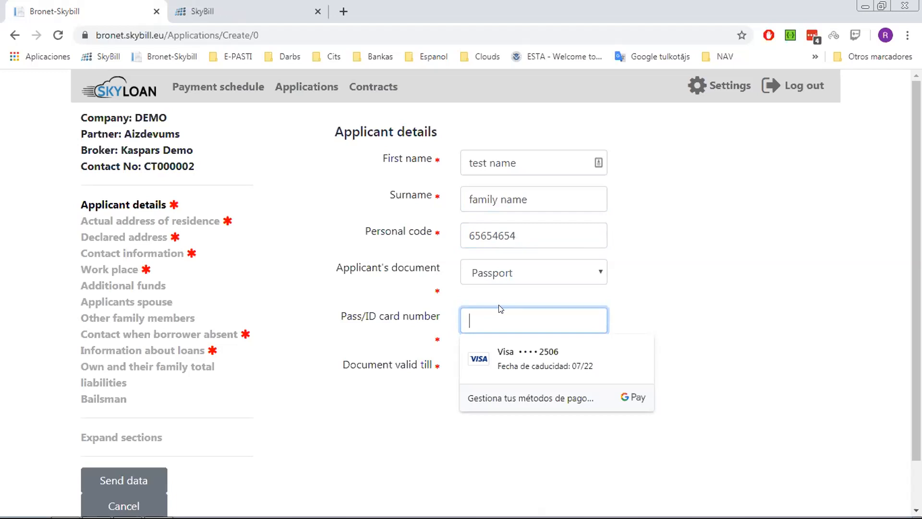
type("id654654564")
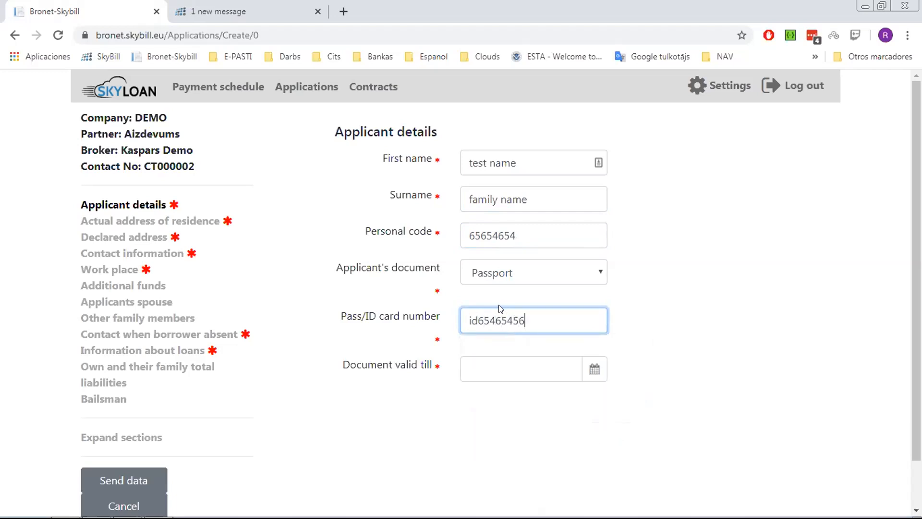
left_click(485, 363)
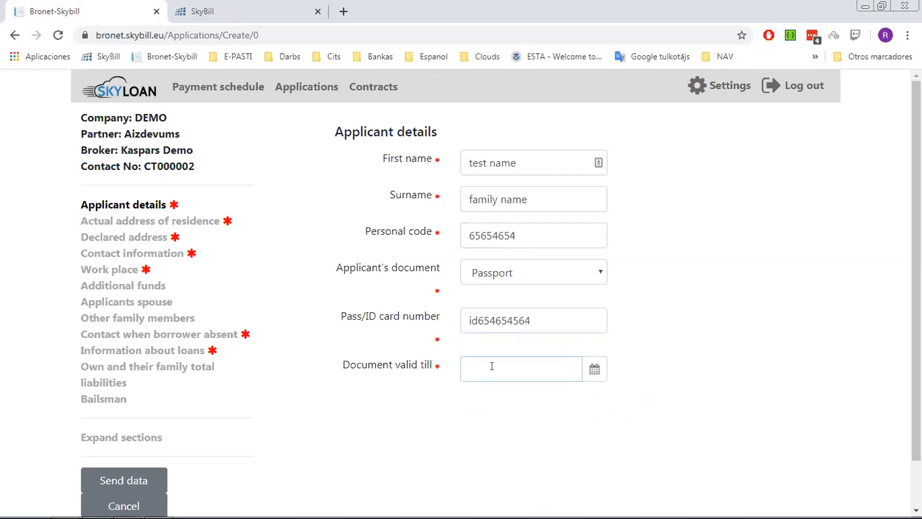
left_click(596, 373)
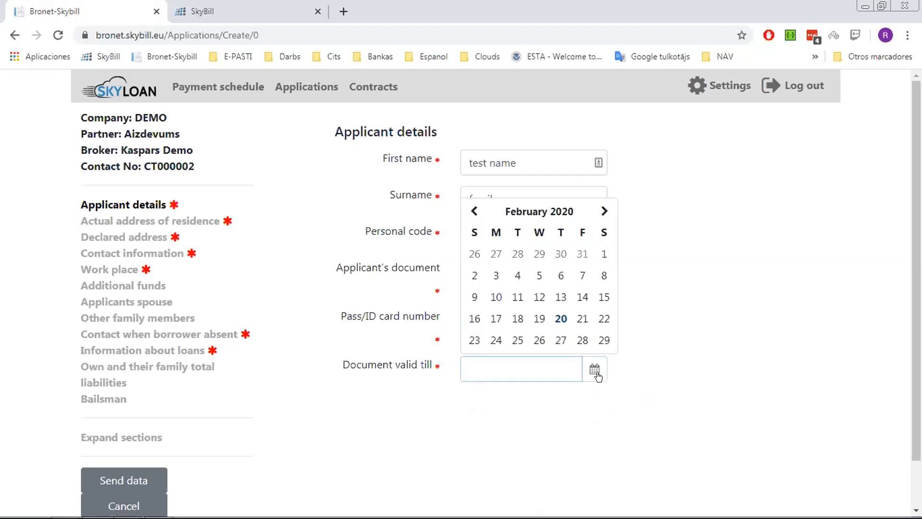
left_click(583, 319)
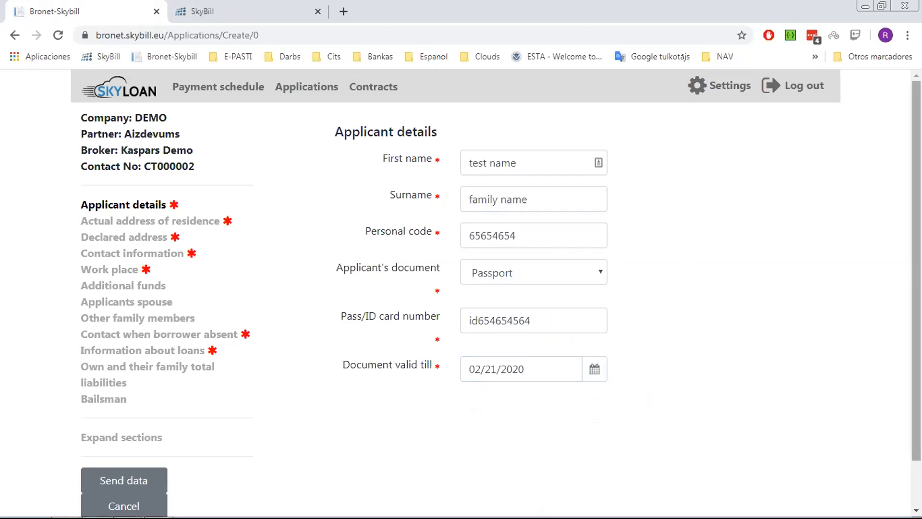
left_click_drag(917, 224, 916, 243)
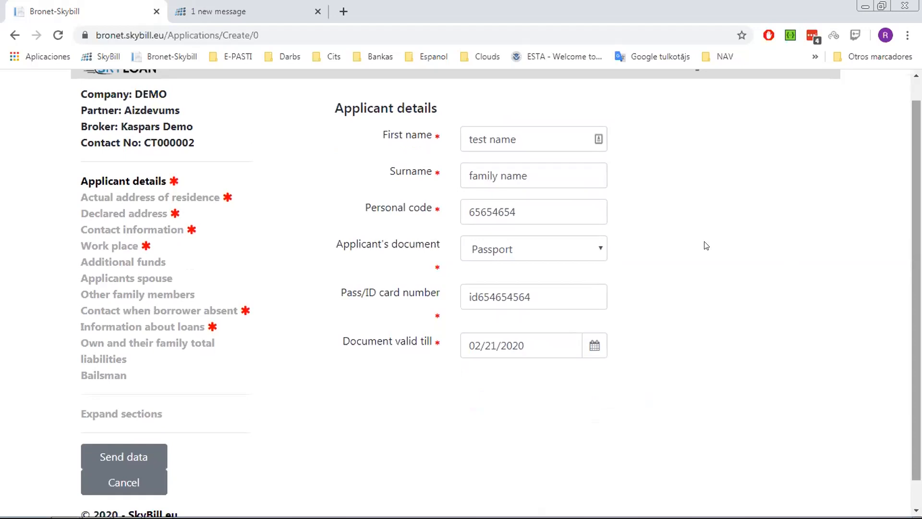
left_click(191, 197)
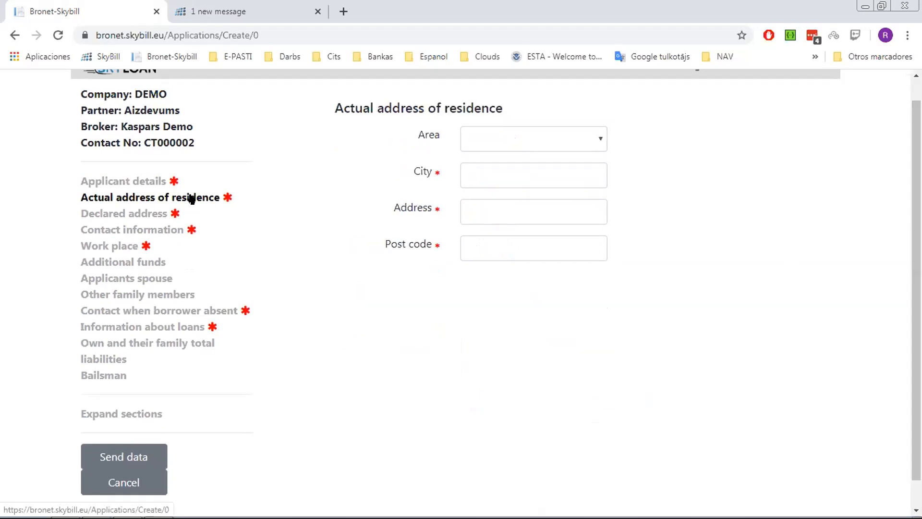
- Fill the residence address from the saved Riga suggestion and set the area to South Africa
left_click(503, 177)
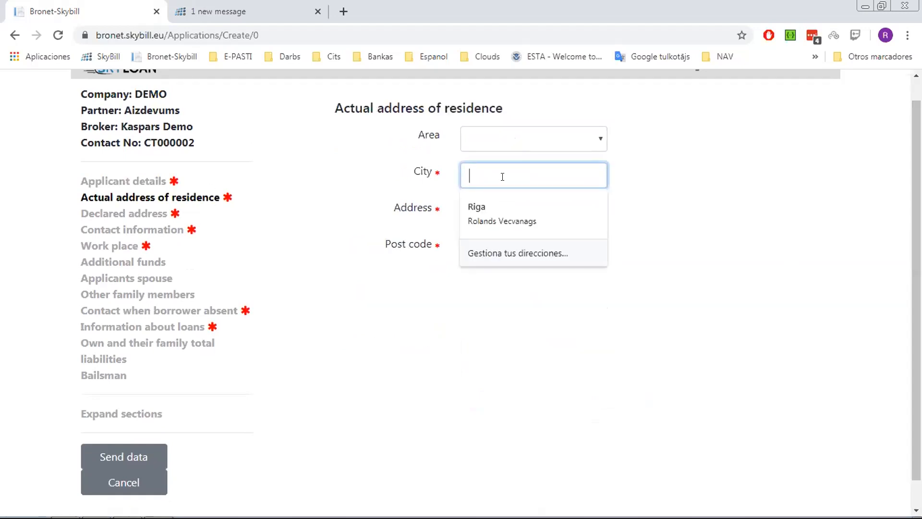
left_click(491, 208)
left_click(588, 139)
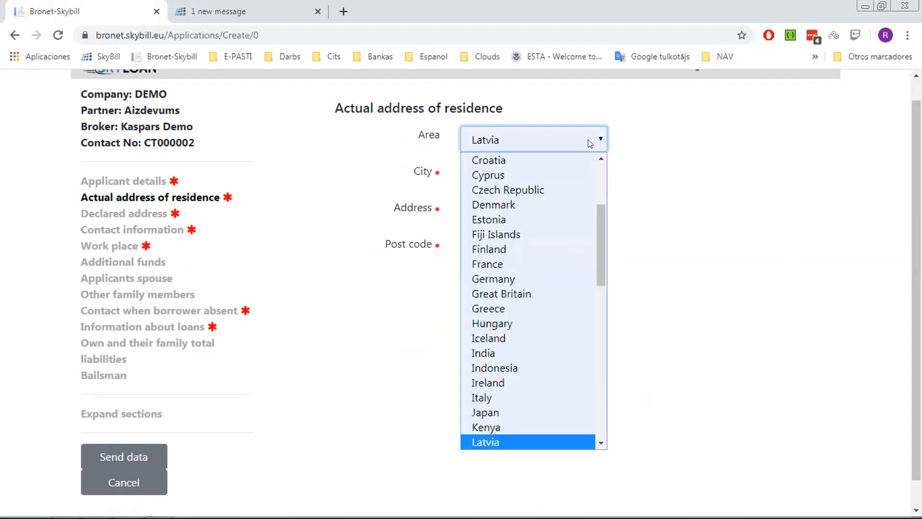
key("s")
key("Page_Down")
key("Up")
key("Up")
key("Up")
key("Up")
key("Up")
key("Up")
key("Up")
key("Up")
key("Up")
key("Up")
key("Up")
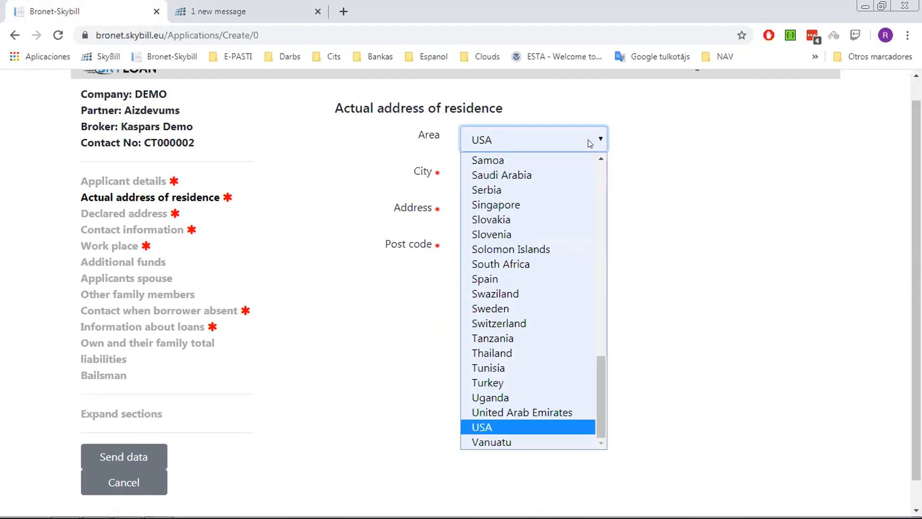
key("Up")
key("Down")
key("Up")
key("Up")
key("Up")
key("Up")
key("Up")
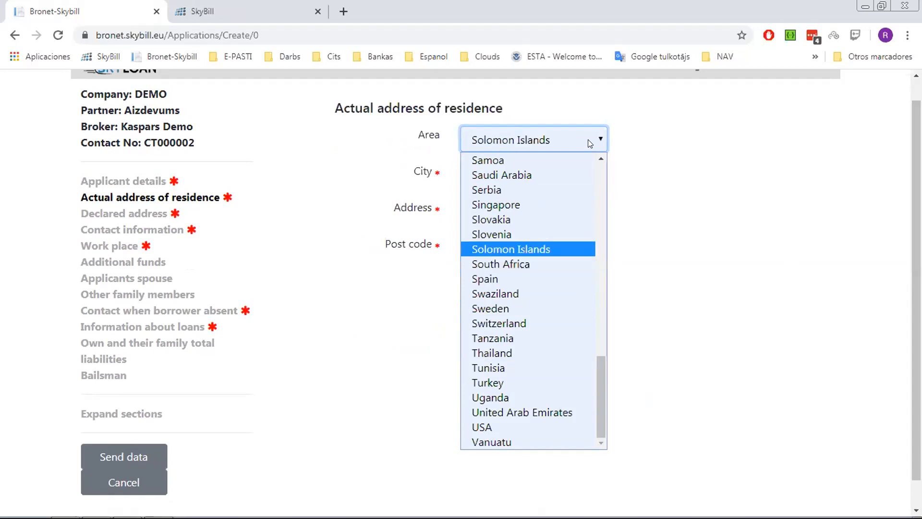
key("Up")
key("Up")
key("Up")
key("Up")
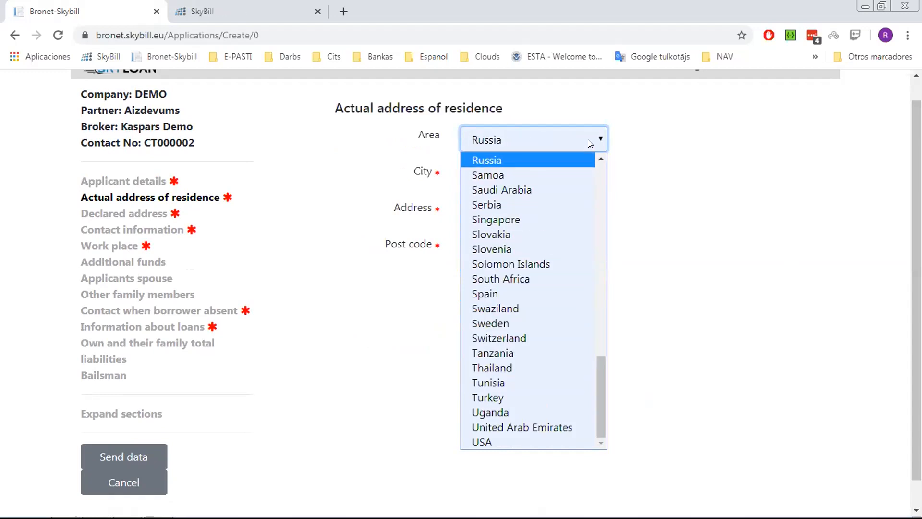
key("Down")
key("Up")
key("Down")
key("Down")
key("Down")
key("Down")
key("Down")
key("Down")
key("Down")
key("Down")
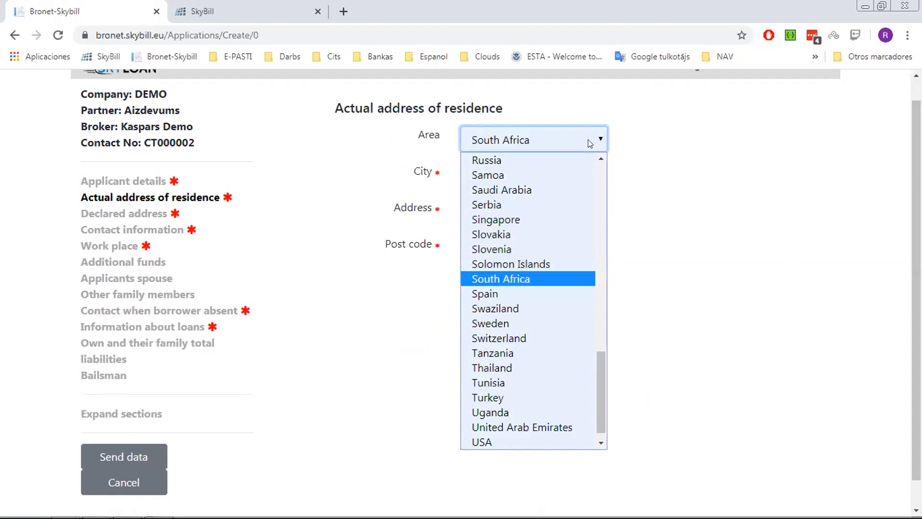
key("Return")
- Change the residence city to 'capetow' and enter the street address
left_click(516, 203)
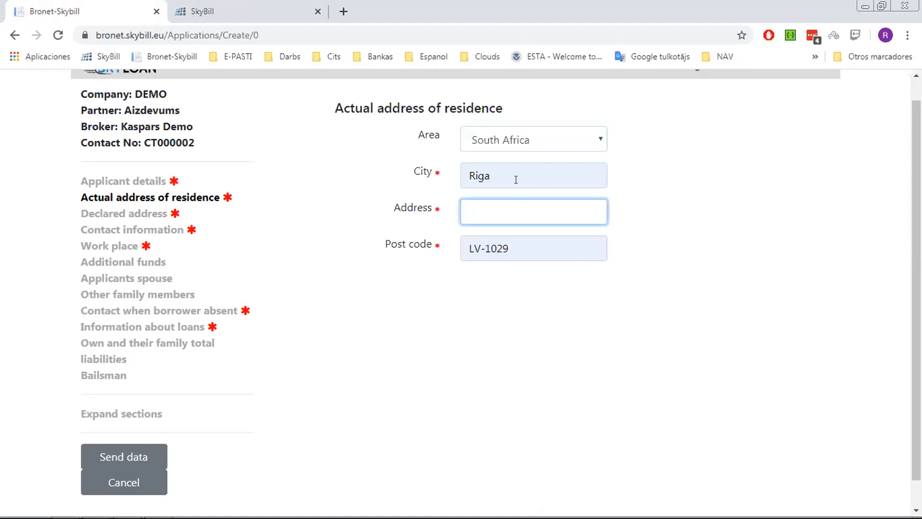
left_click(516, 179)
key("BackSpace")
key("BackSpace")
key("BackSpace")
key("BackSpace")
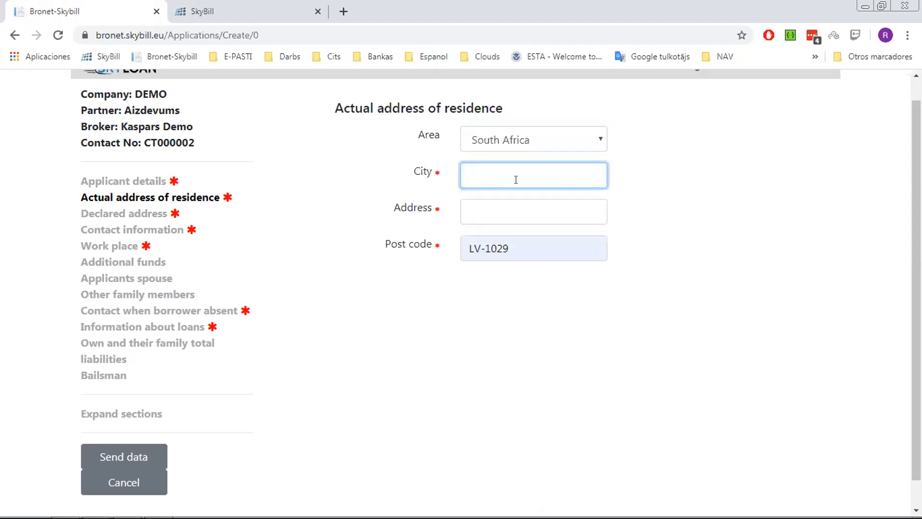
key("BackSpace")
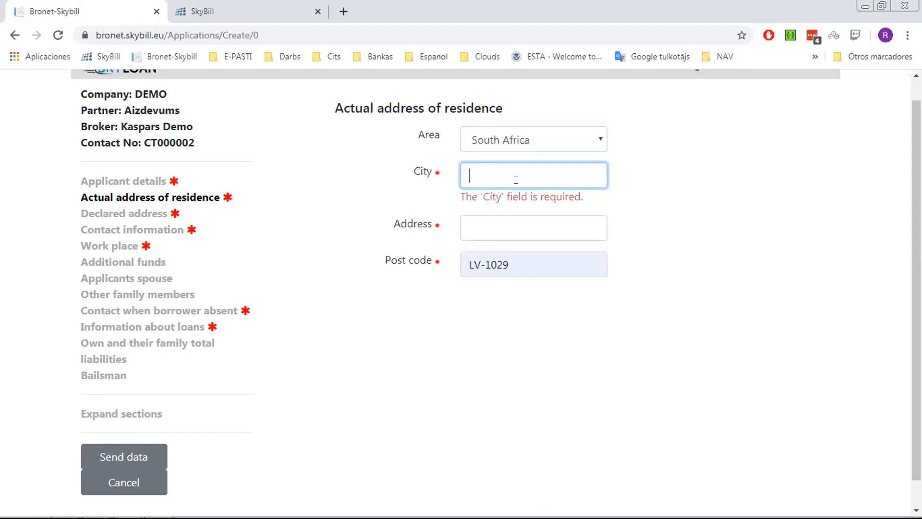
type("k")
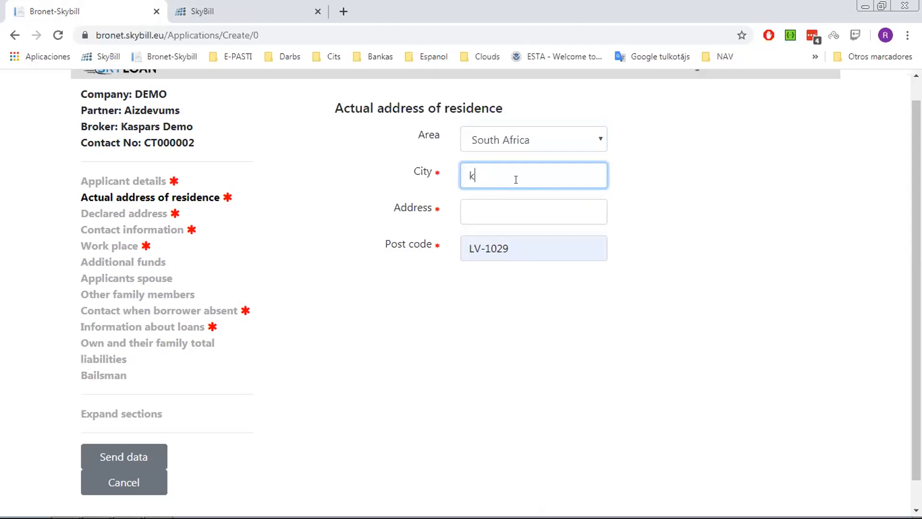
type("r")
key("BackSpace")
key("BackSpace")
type("capetow")
key("Tab")
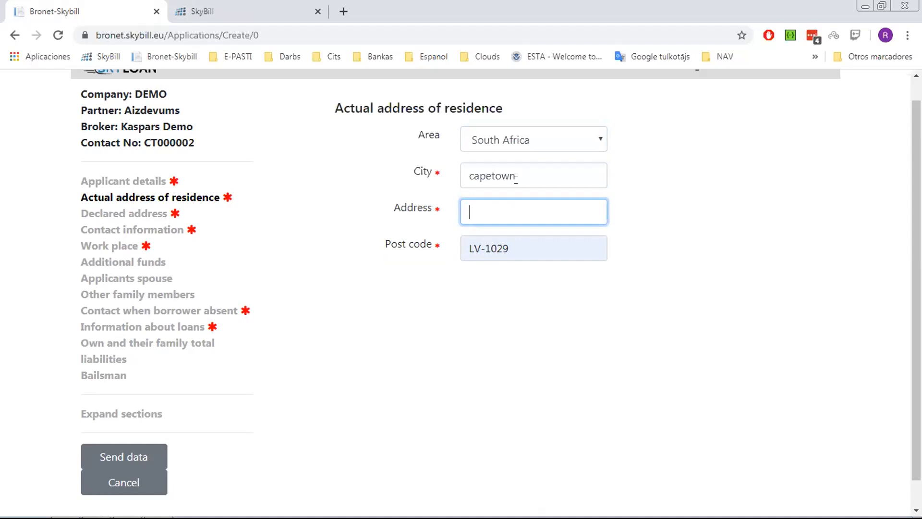
type("street 3")
- Copy the actual residence address into the declared address
left_click(135, 213)
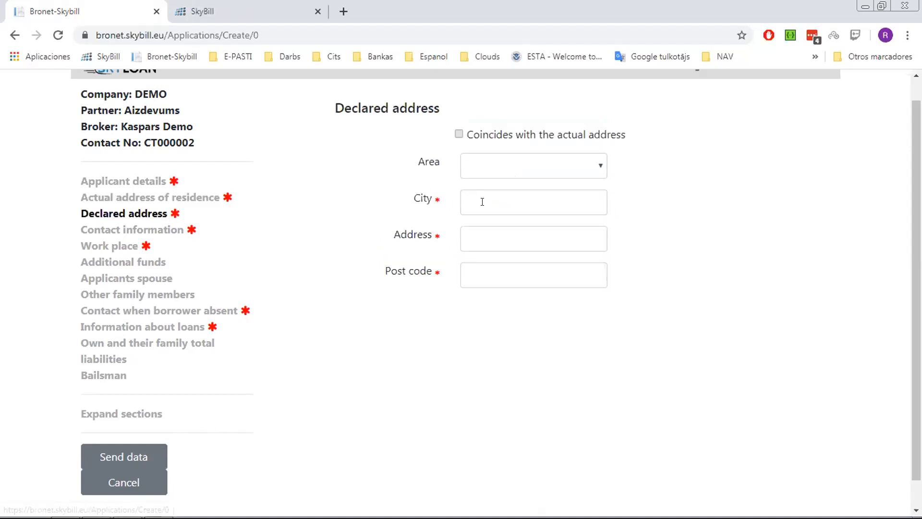
left_click(458, 134)
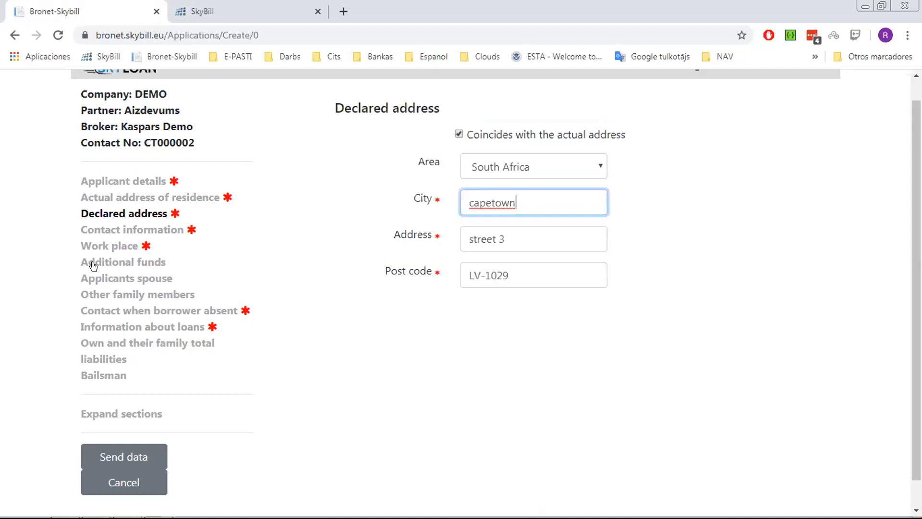
left_click(122, 234)
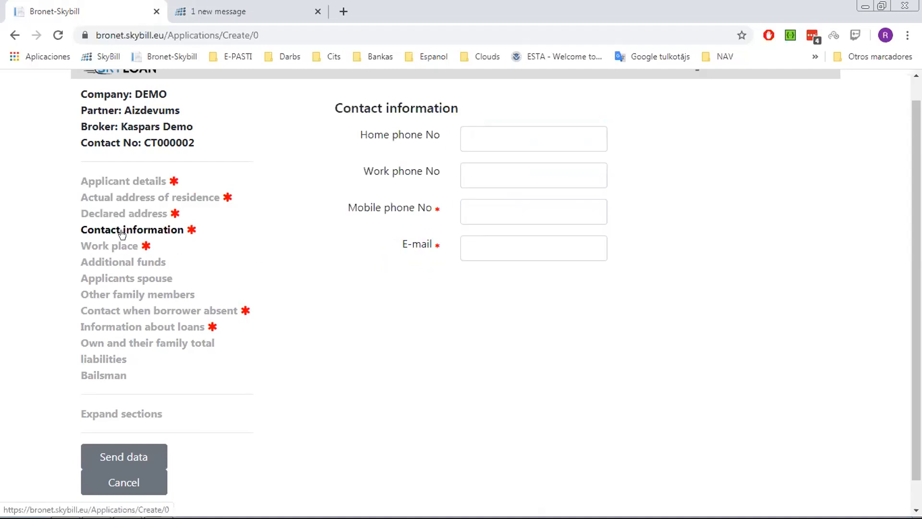
- Enter the applicant's mobile number and the saved e-mail address in Contact information
left_click(492, 214)
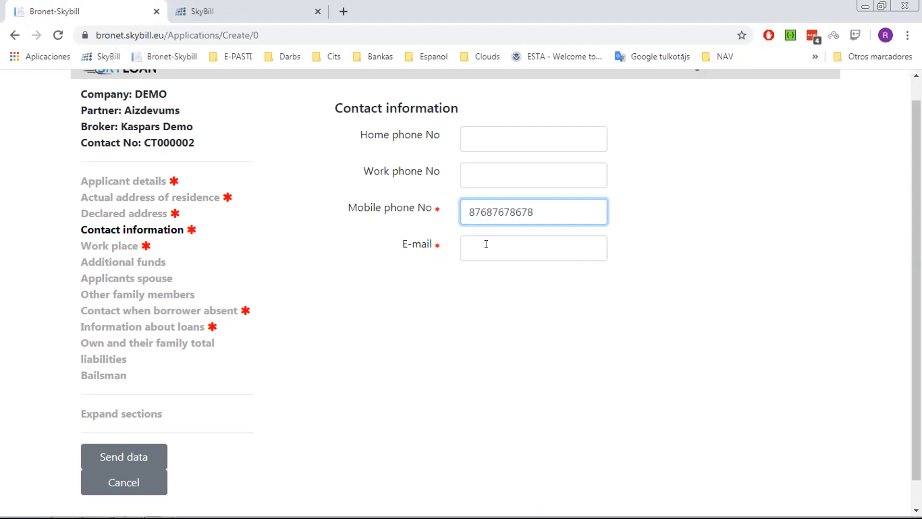
left_click(489, 247)
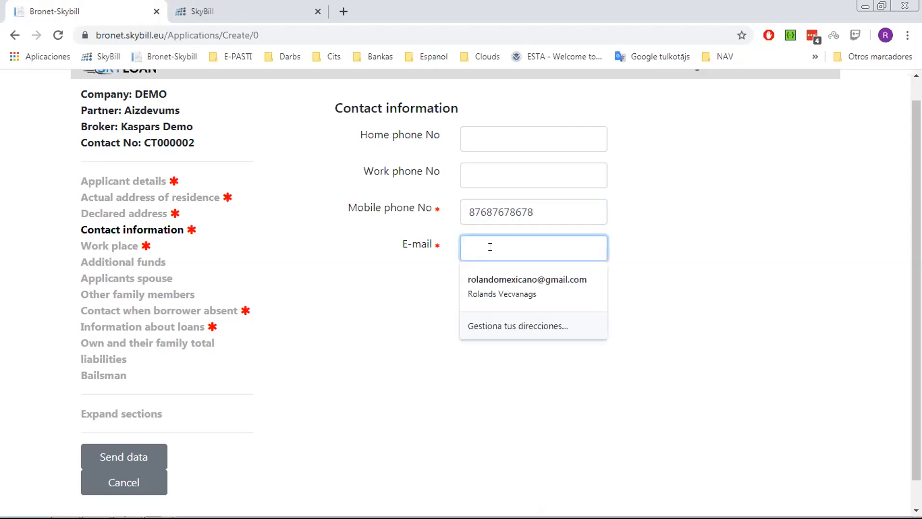
left_click(514, 284)
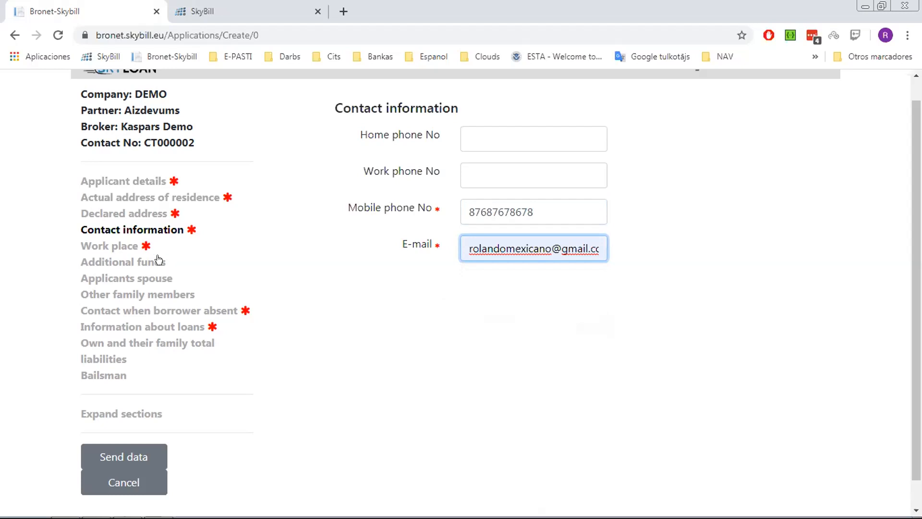
left_click(115, 244)
left_click(504, 137)
- Type 'test company' as employer, 'ceo' as position, 60 months experience and 10000 salary
type("t")
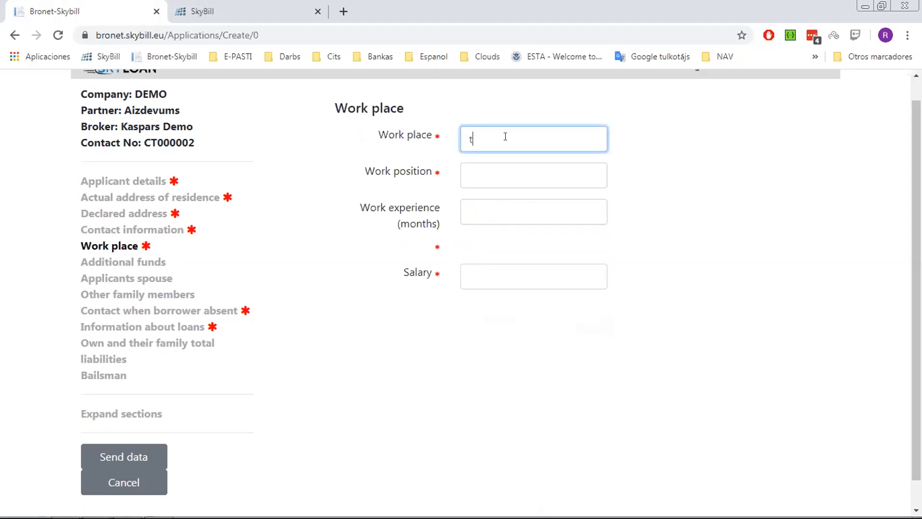
type("est company")
key("Tab")
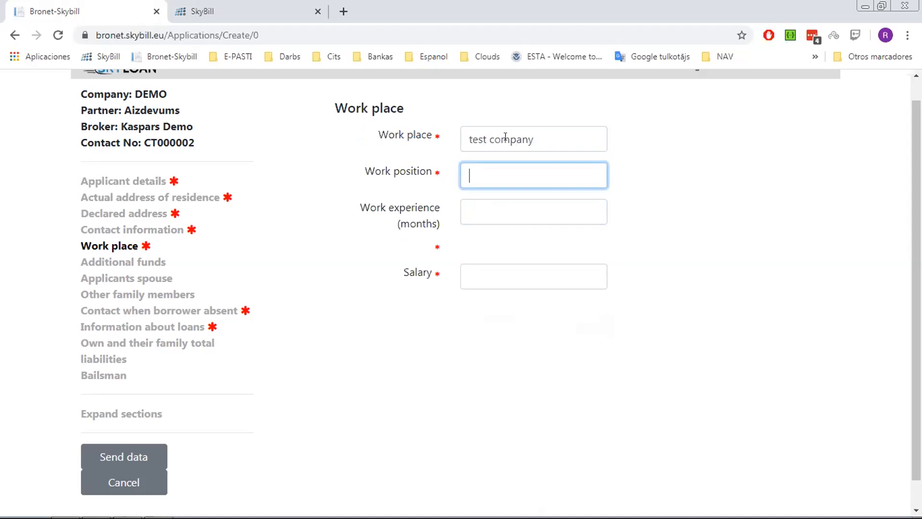
type("ceo")
key("Tab")
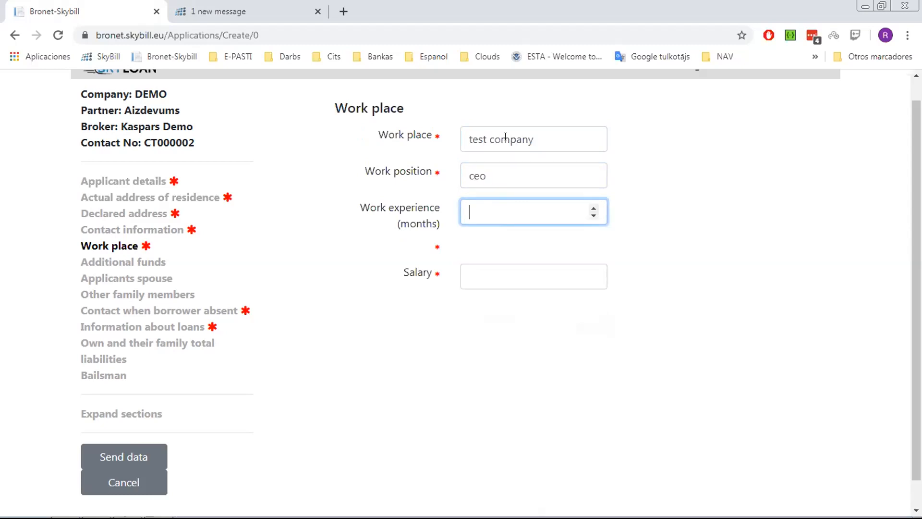
type("60")
key("Tab")
type("10000")
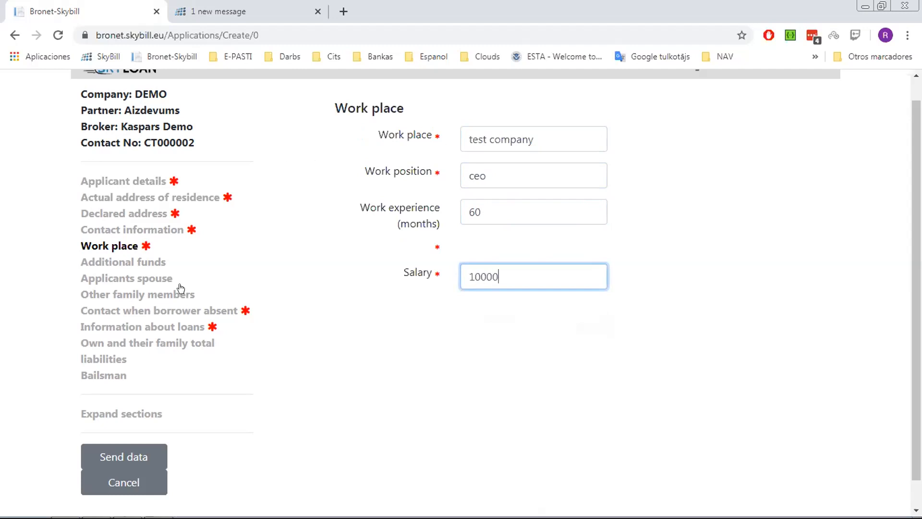
- In the absent-borrower contact section, enter the contact's first name and surname
left_click(159, 265)
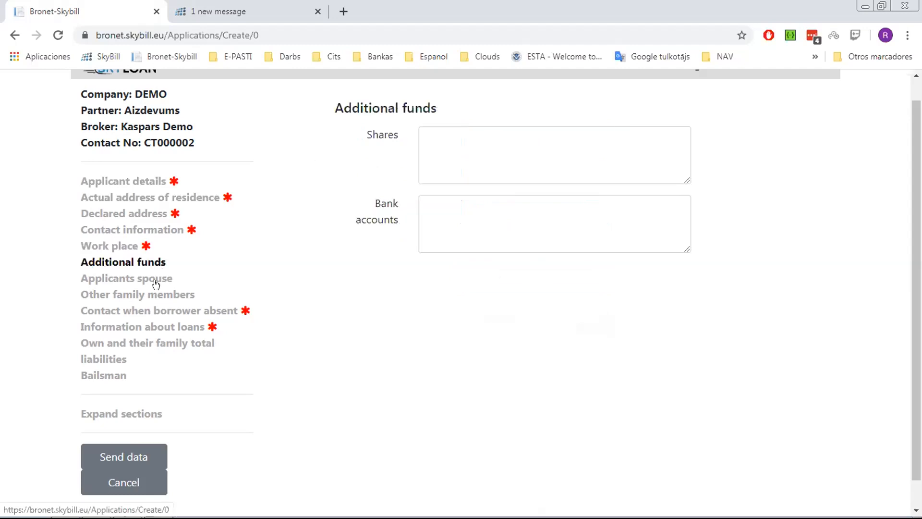
left_click(150, 312)
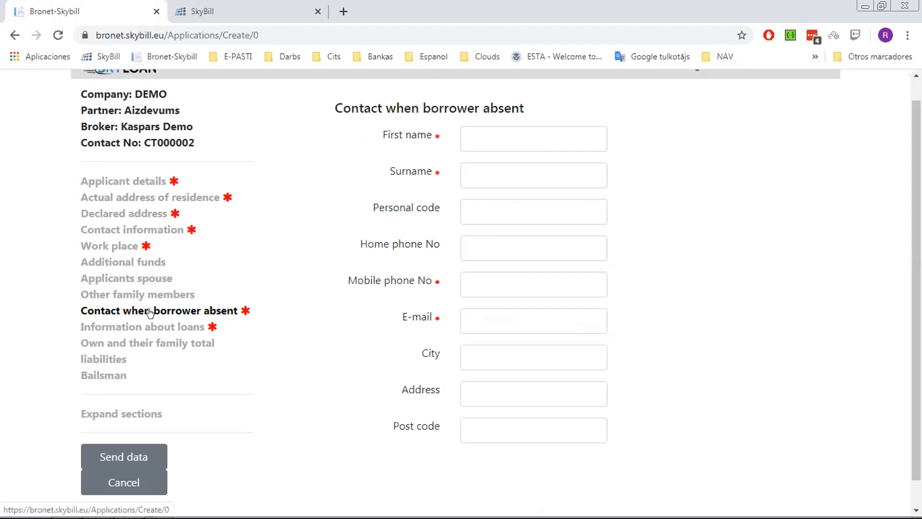
left_click(517, 138)
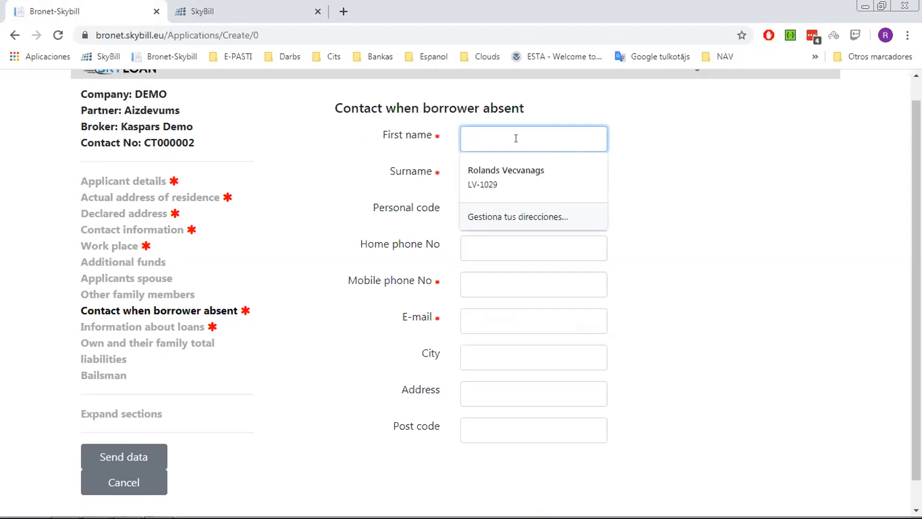
type("wife")
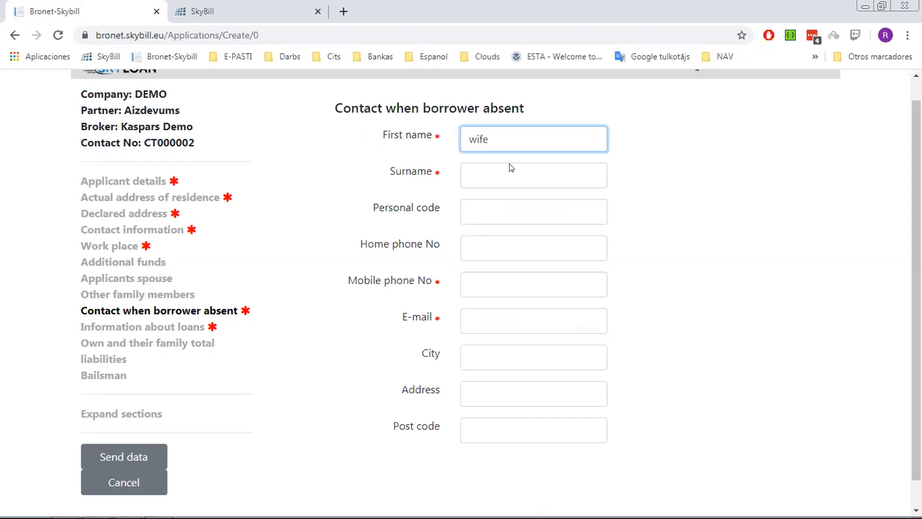
left_click(507, 181)
type("fami")
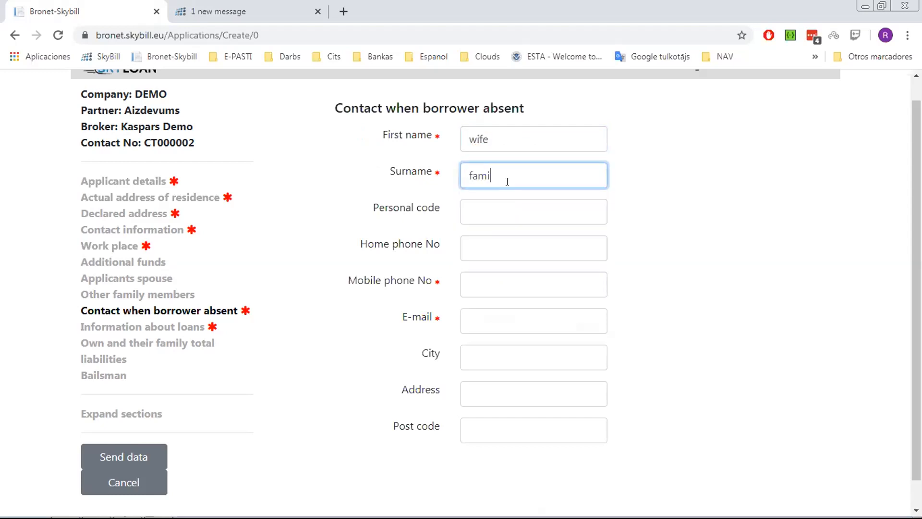
type("ly name")
key("Tab")
- Add the contact's mobile number and autofilled e-mail, city and post code
left_click(516, 276)
type("876786786")
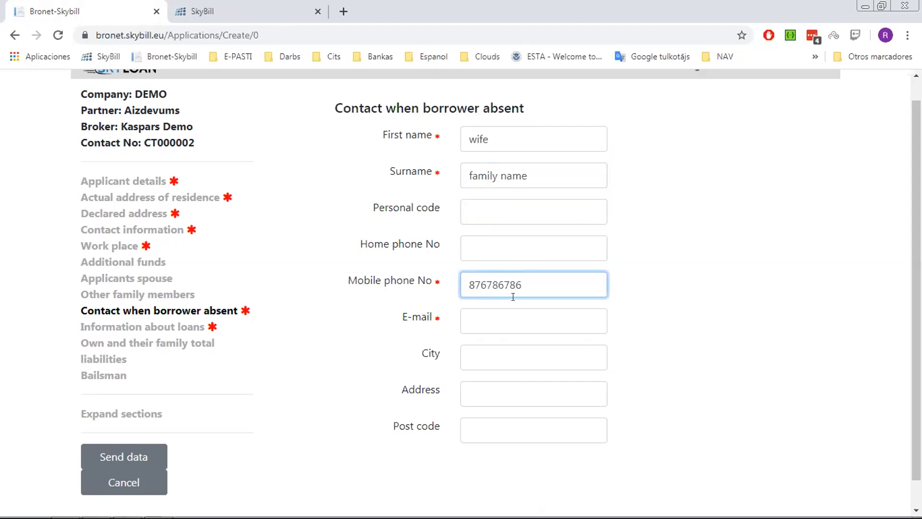
left_click(548, 360)
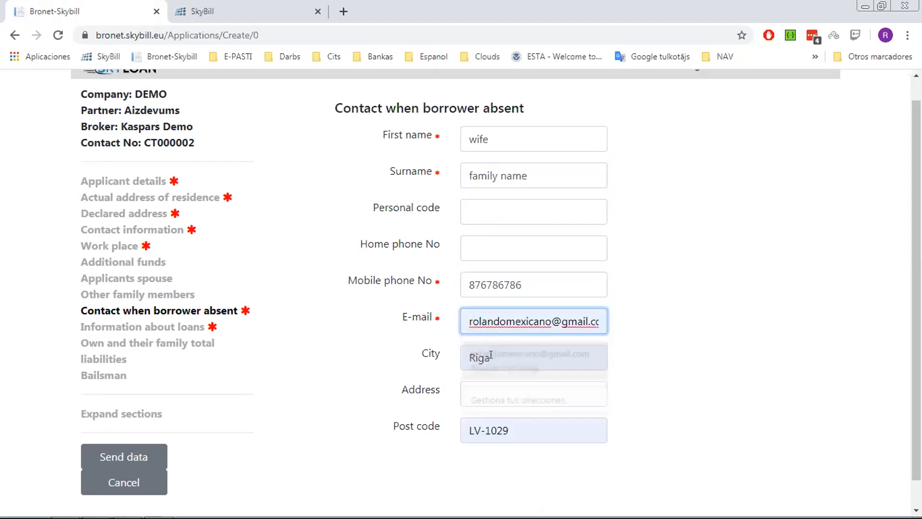
left_click(180, 327)
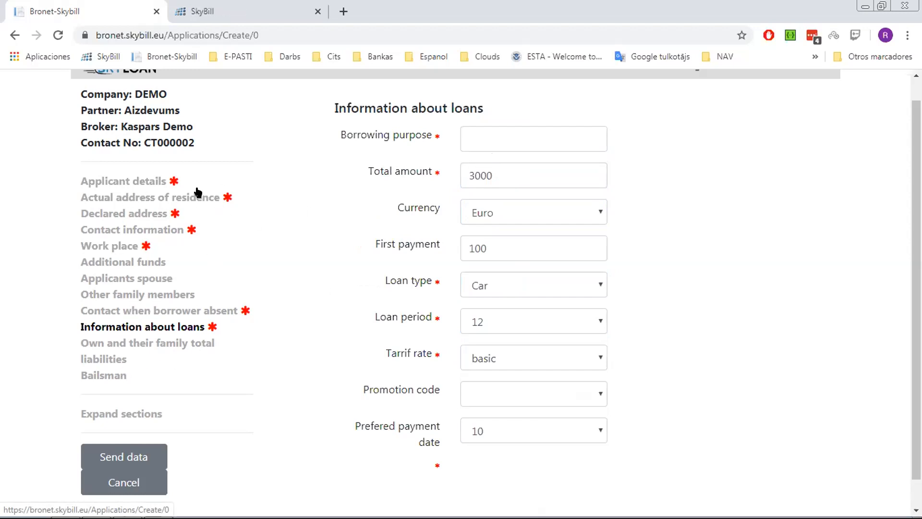
- Enter 'crr loan' as borrowing purpose, leave the promotion code empty, and send the application
left_click(486, 138)
type("c")
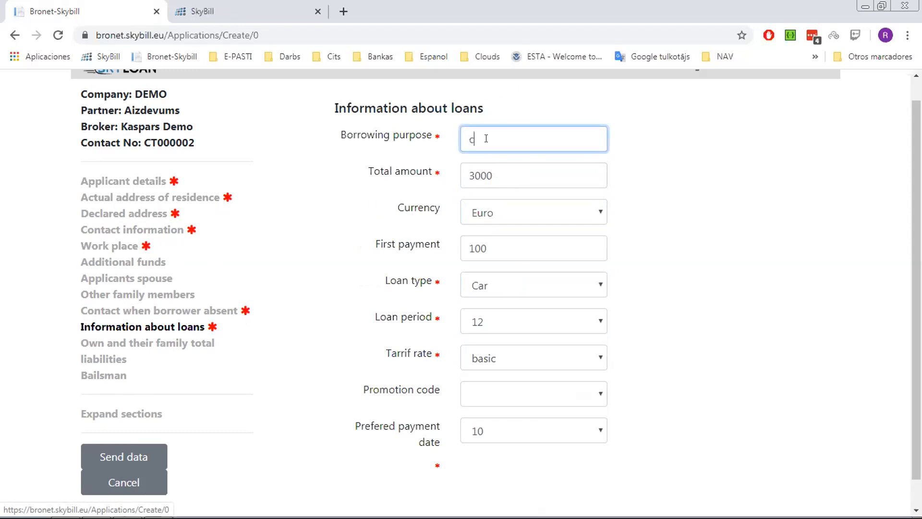
type("r")
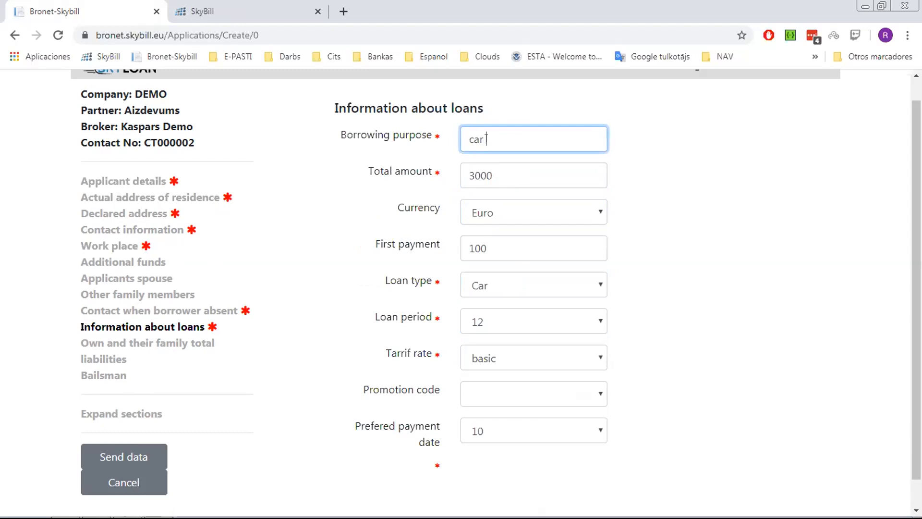
type("r loan")
scroll(692, 336, "down", 1)
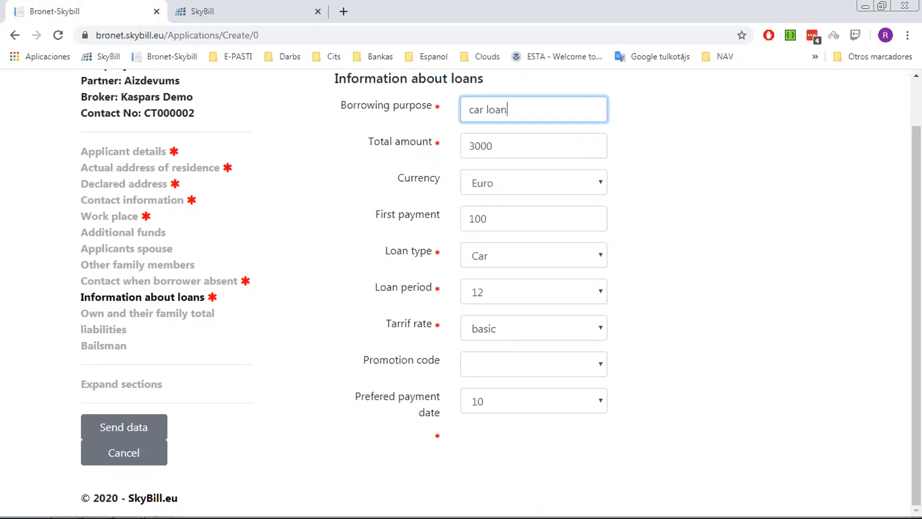
left_click(580, 364)
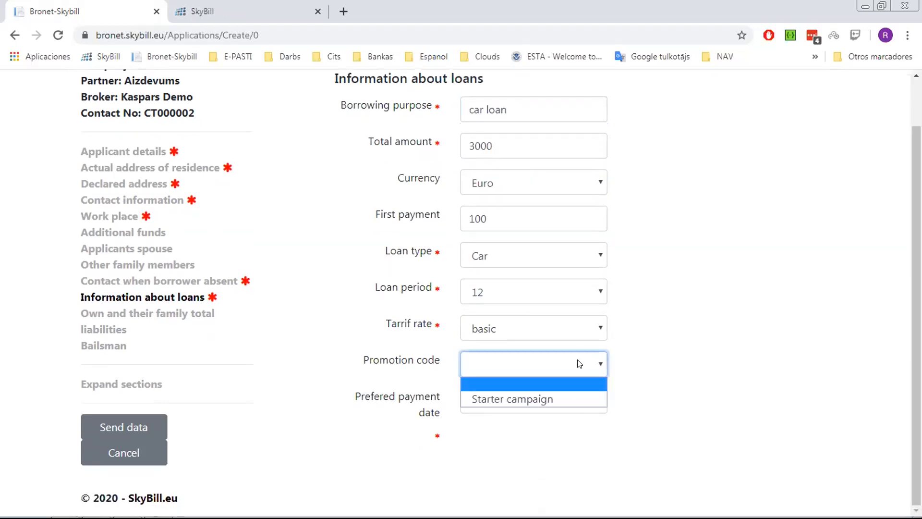
left_click(666, 318)
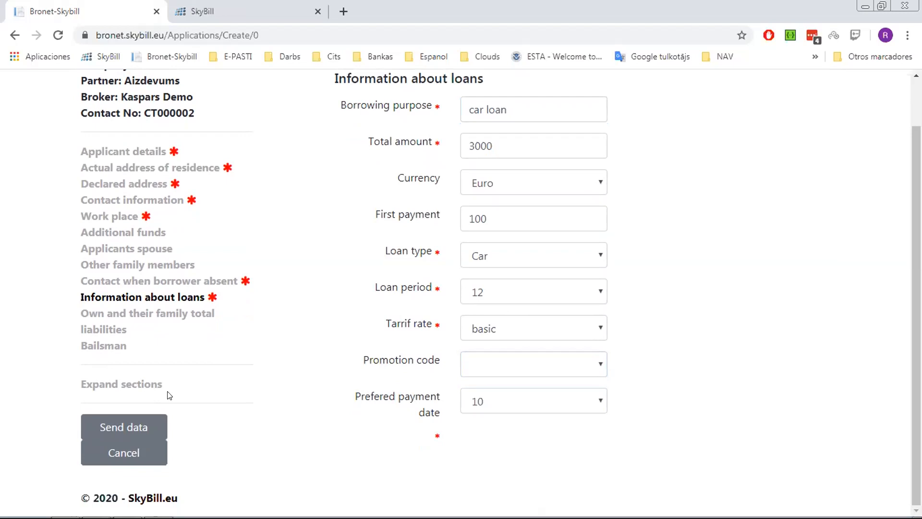
left_click(119, 428)
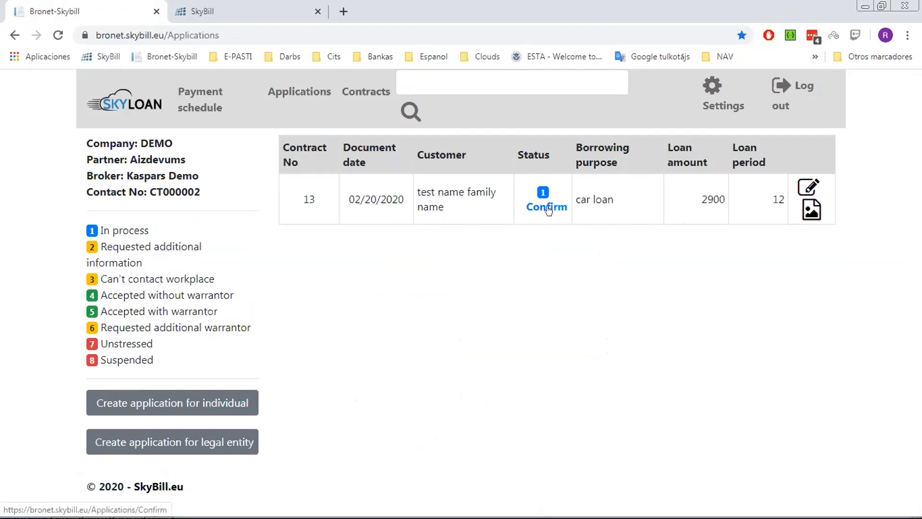
left_click(804, 190)
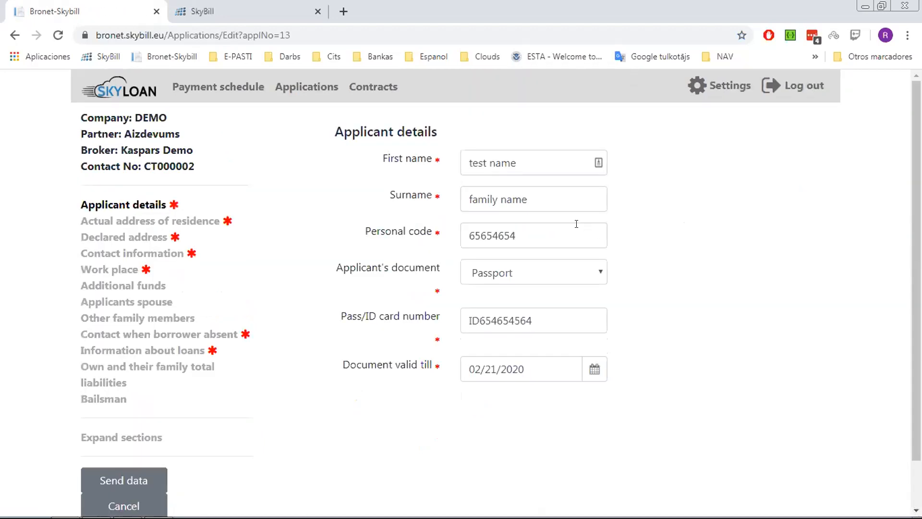
left_click(14, 35)
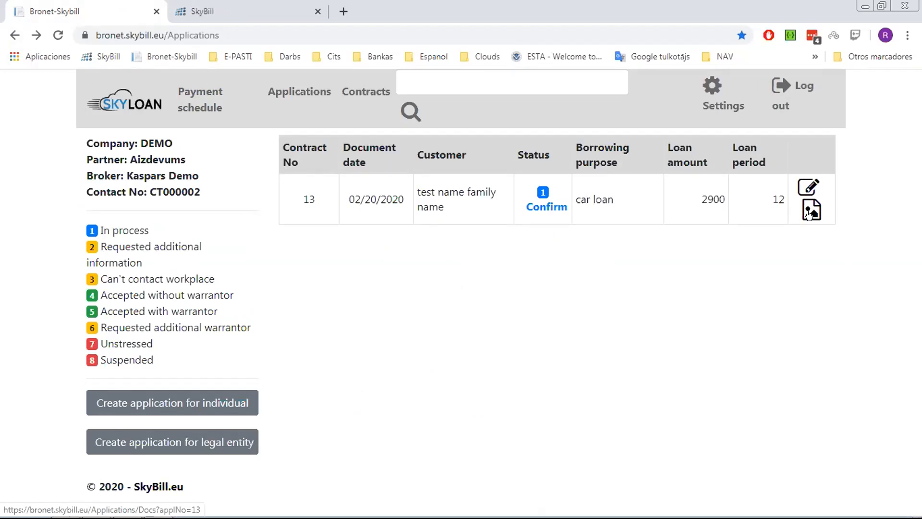
- Upload PL1.pdf to contract 13's documents under the title 'passport'
left_click(810, 212)
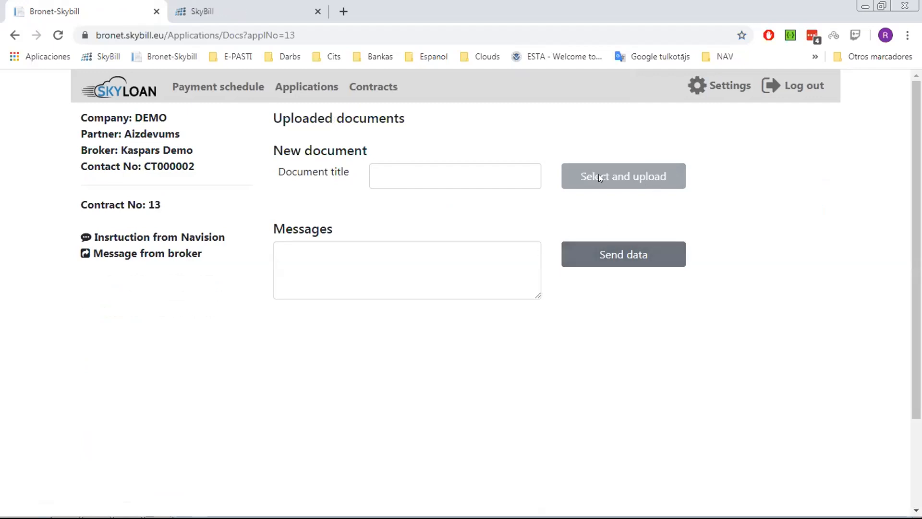
left_click(495, 173)
type("r")
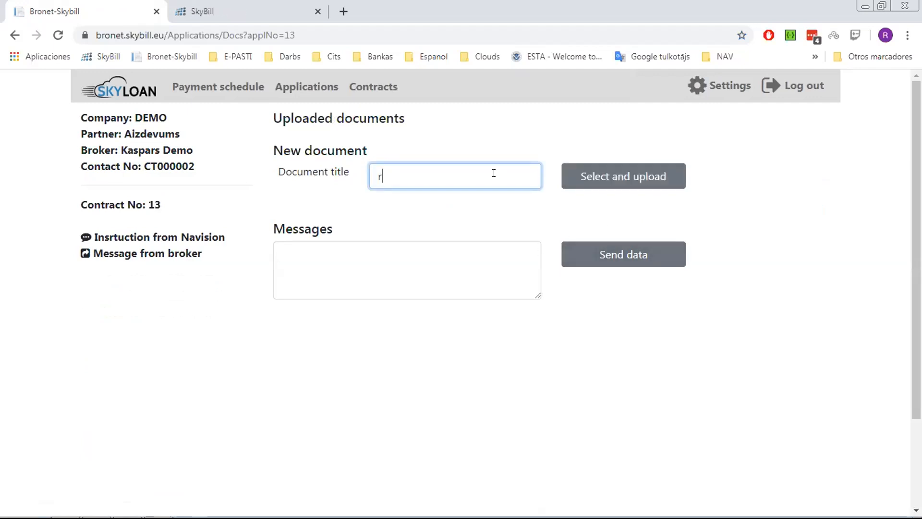
type("e")
key("BackSpace")
key("BackSpace")
type("passport")
left_click(586, 179)
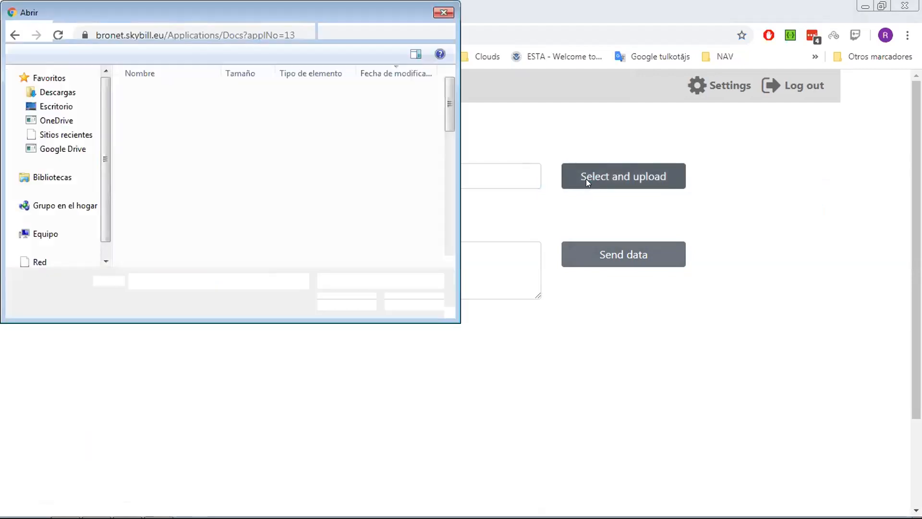
left_click(185, 105)
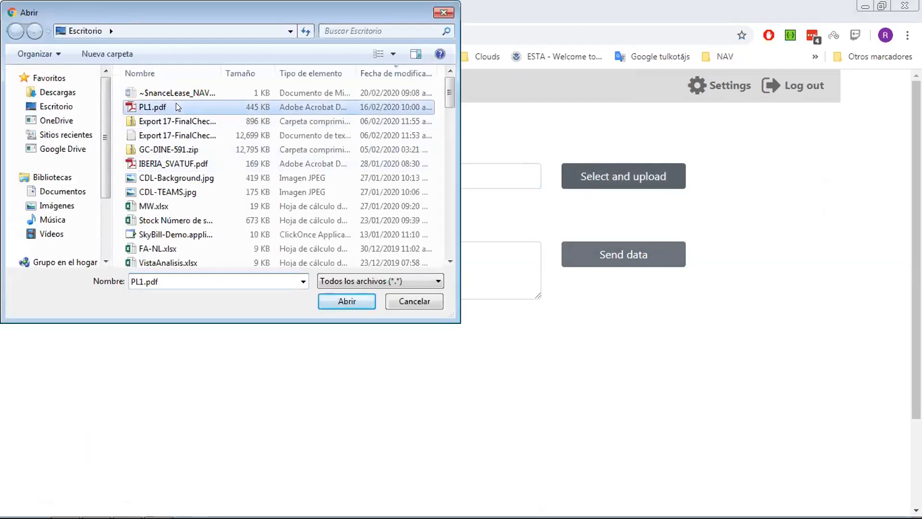
left_click(346, 302)
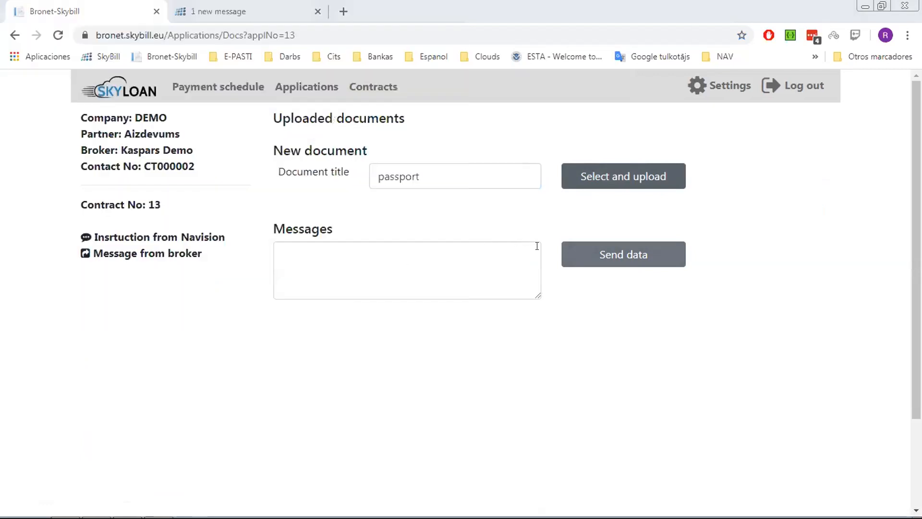
- Send the message 'please, check the new application' and return to the Applications list
left_click(383, 268)
type("pleas")
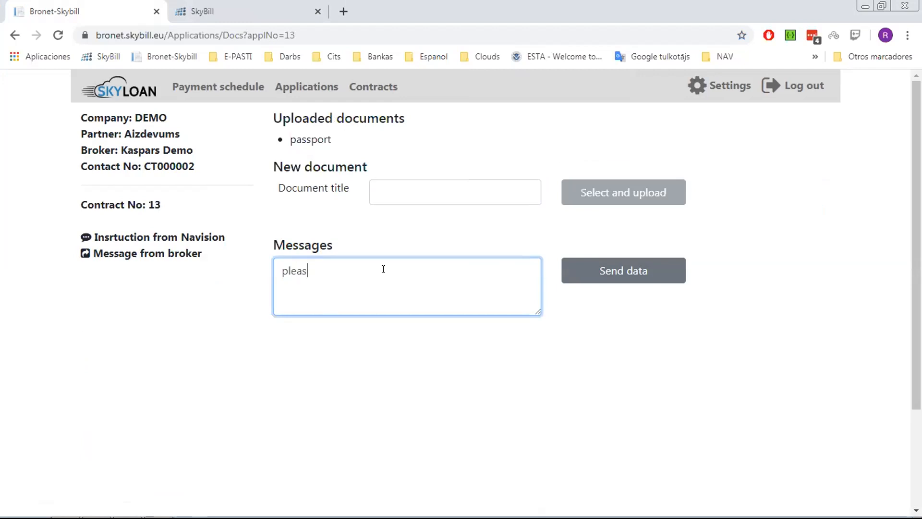
type("e, check")
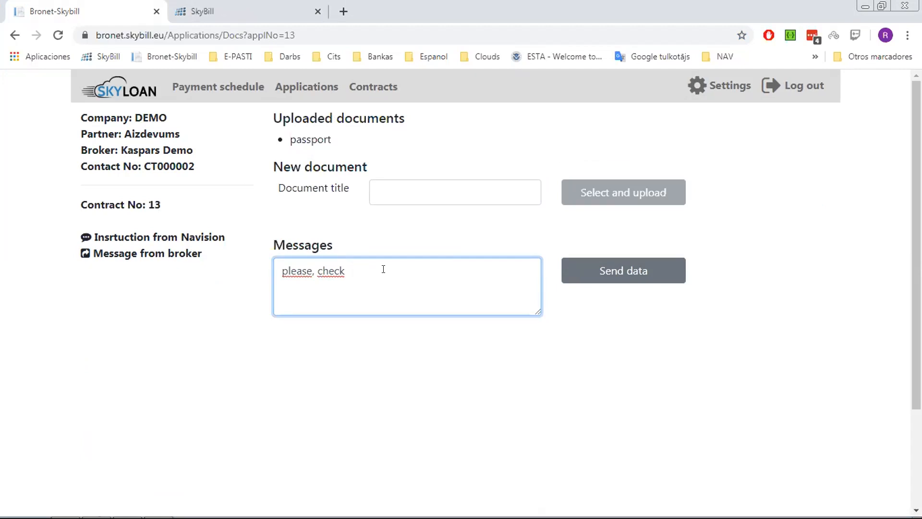
type("the new application")
left_click(613, 277)
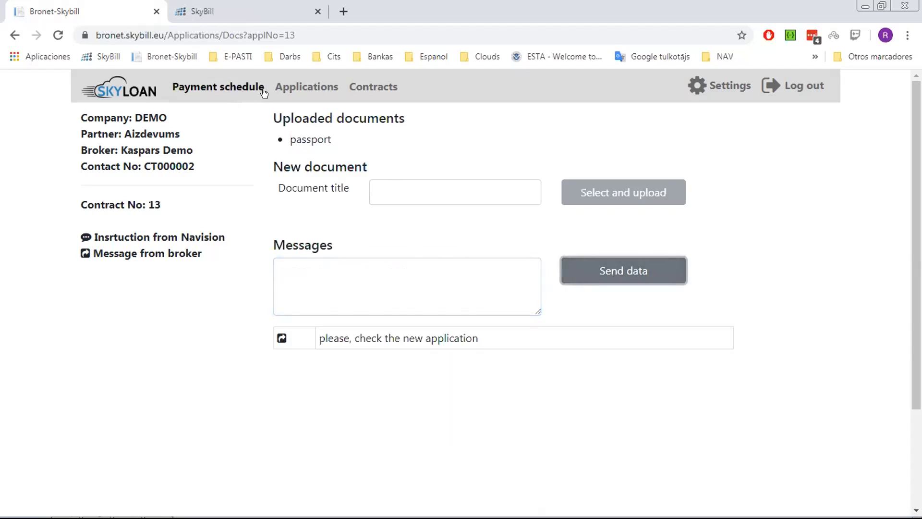
left_click(307, 88)
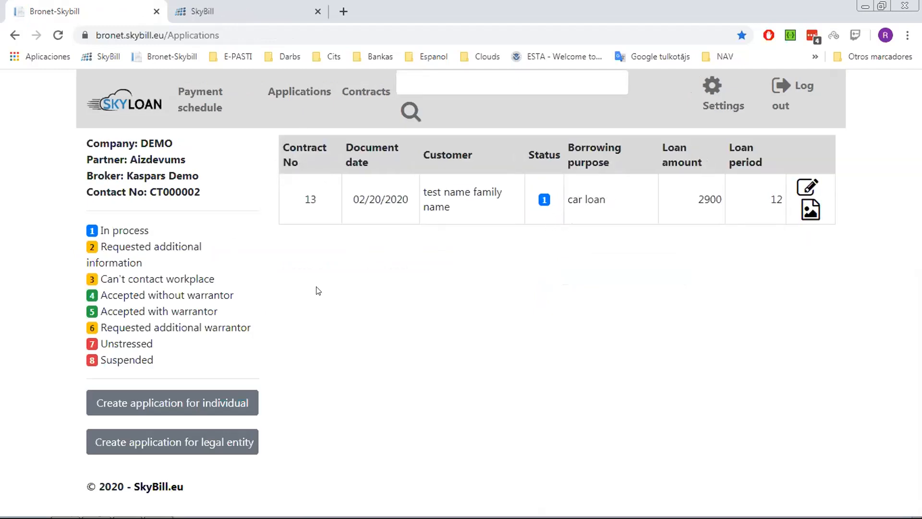
- Switch to Dynamics NAV, open Web Applications and select application 13's row
mouse_move(248, 518)
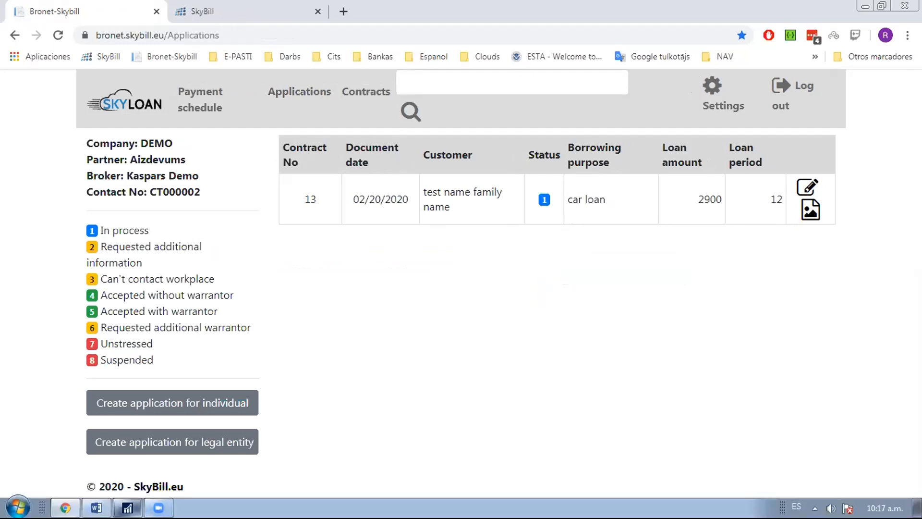
left_click(127, 508)
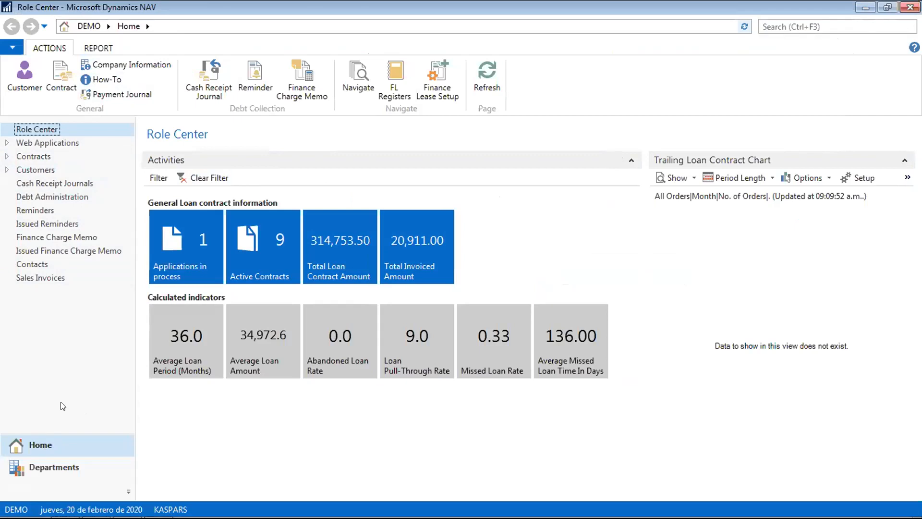
left_click(50, 142)
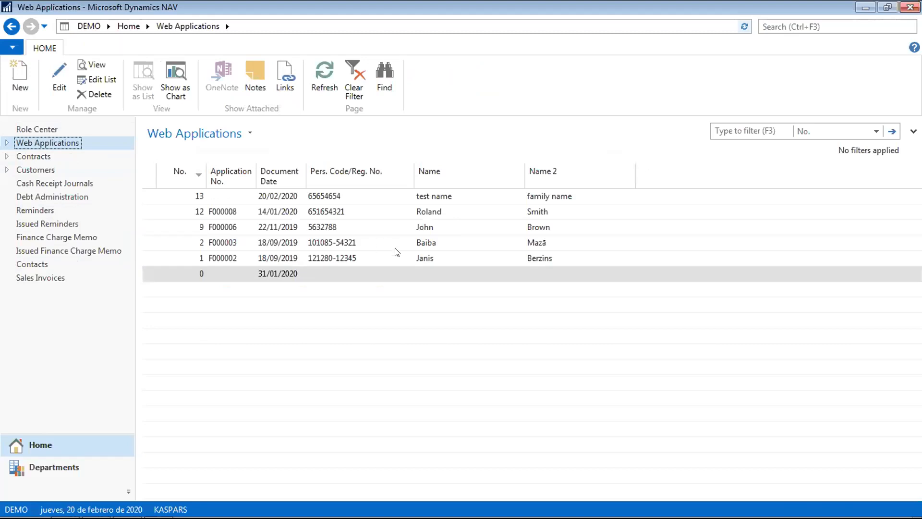
left_click(202, 194)
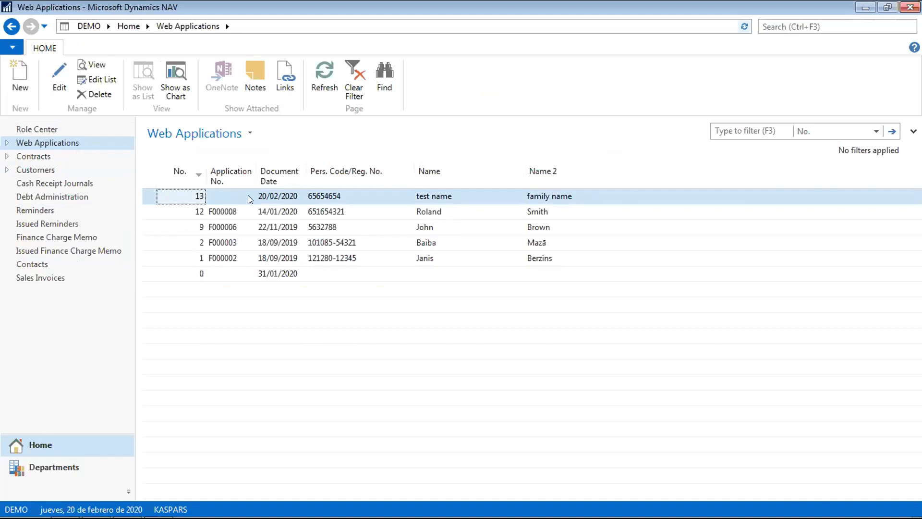
left_click(283, 198)
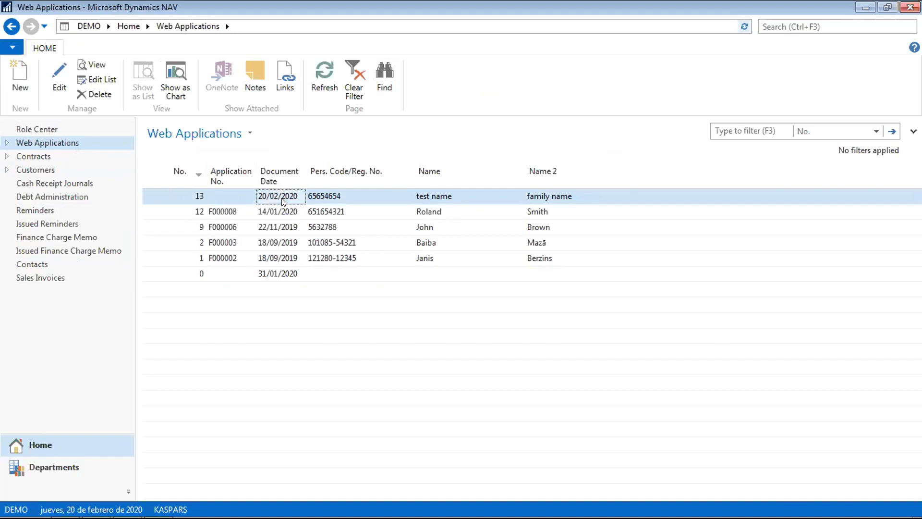
- Open web application 13 and set its Status to Accepted without warrantor
double_click(284, 200)
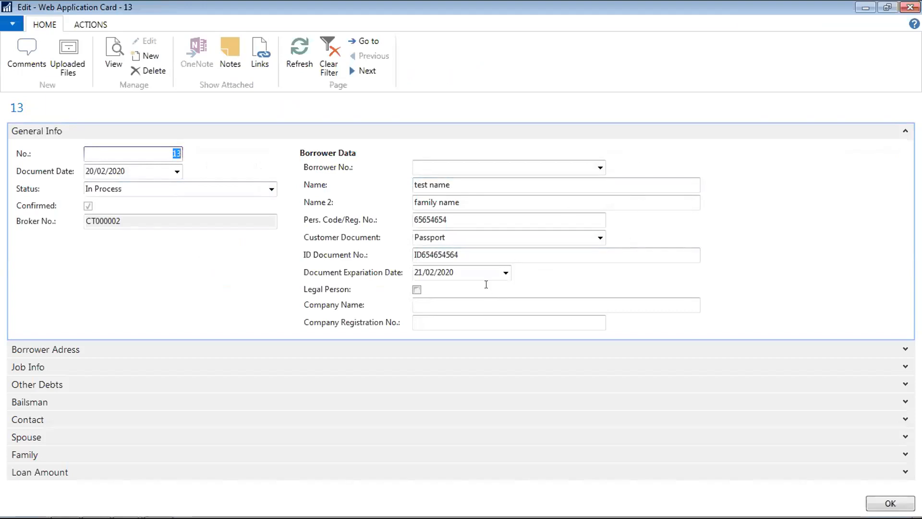
left_click(272, 188)
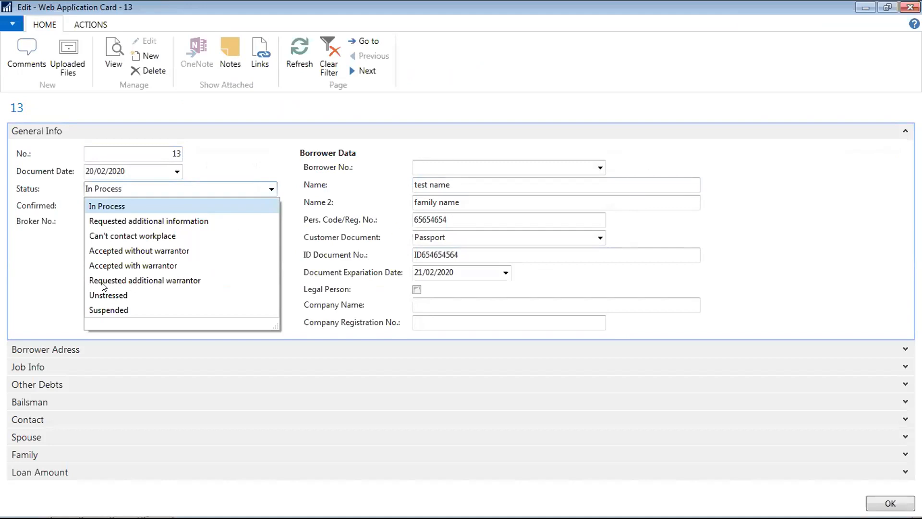
left_click(145, 251)
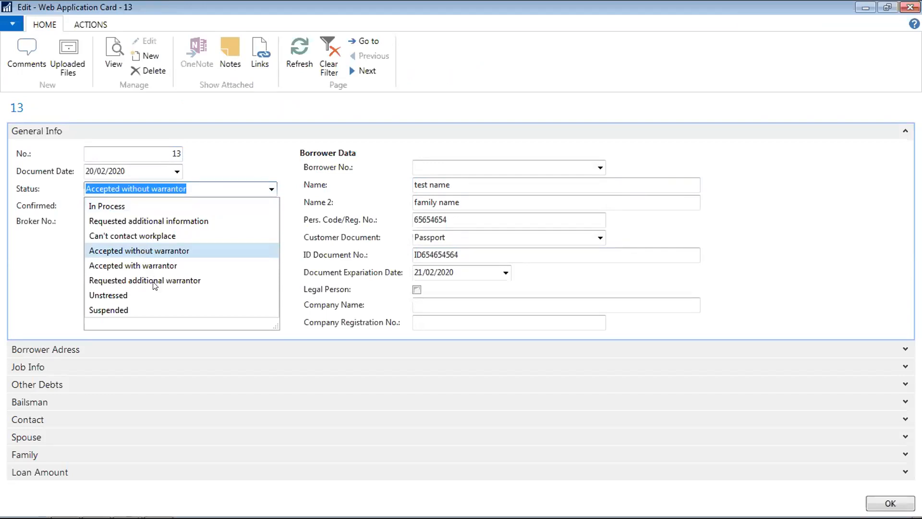
key("Escape")
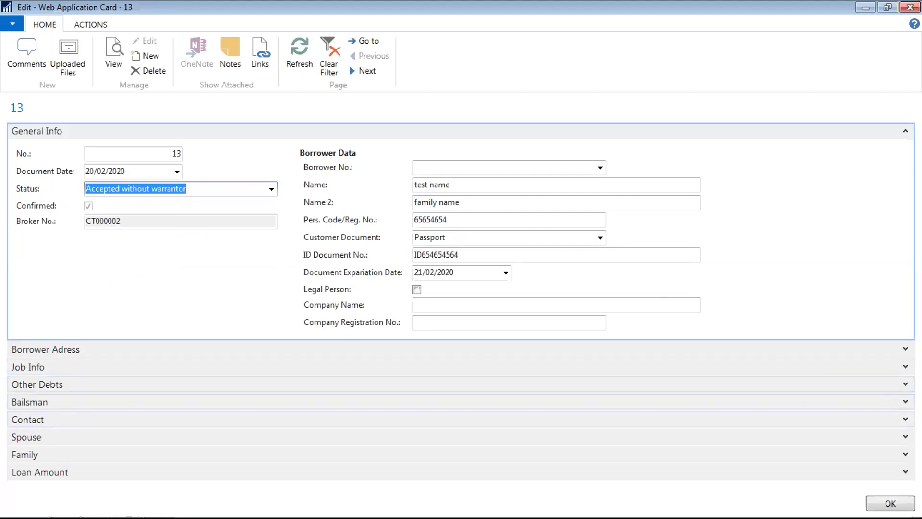
- Expand the Other Debts and Loan Amount FastTabs to show the loan details
left_click(905, 402)
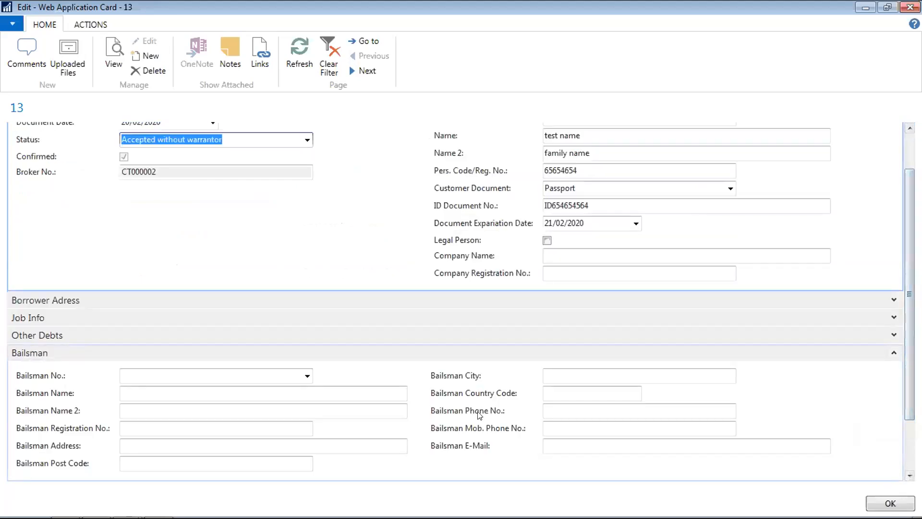
left_click(894, 354)
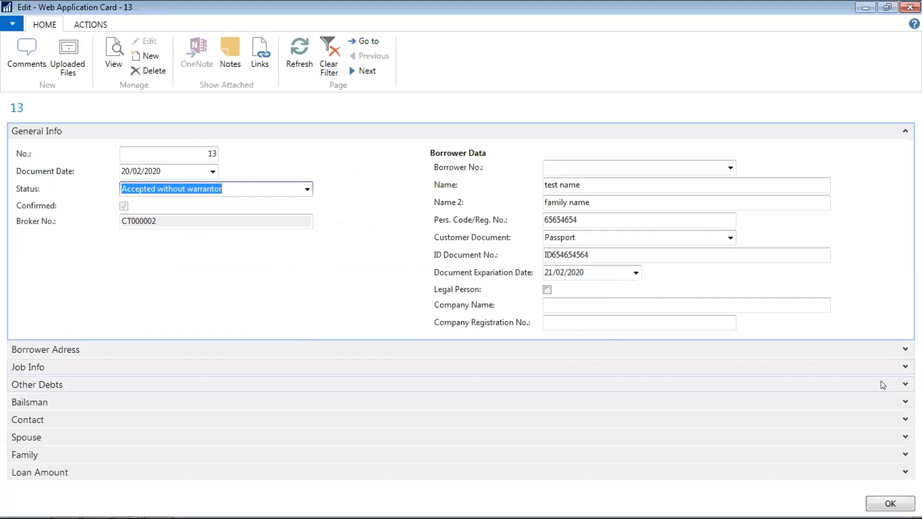
left_click(905, 384)
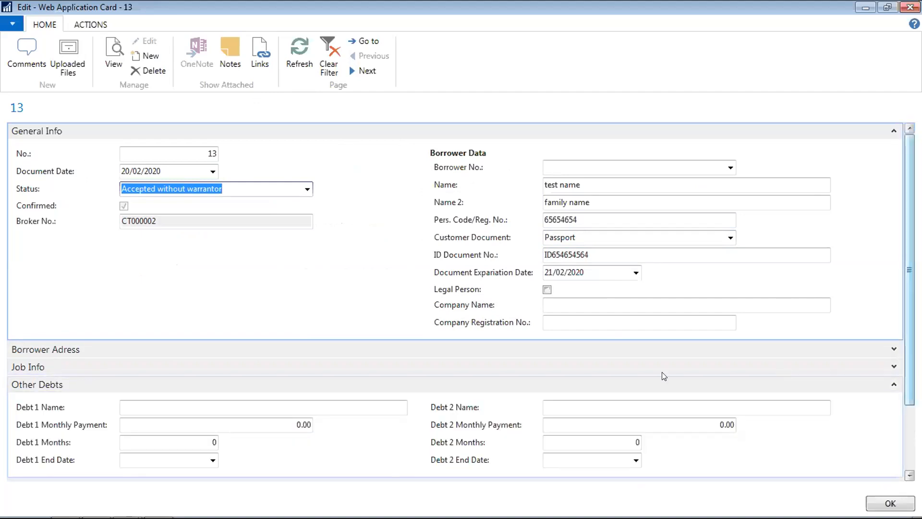
left_click_drag(910, 245, 909, 310)
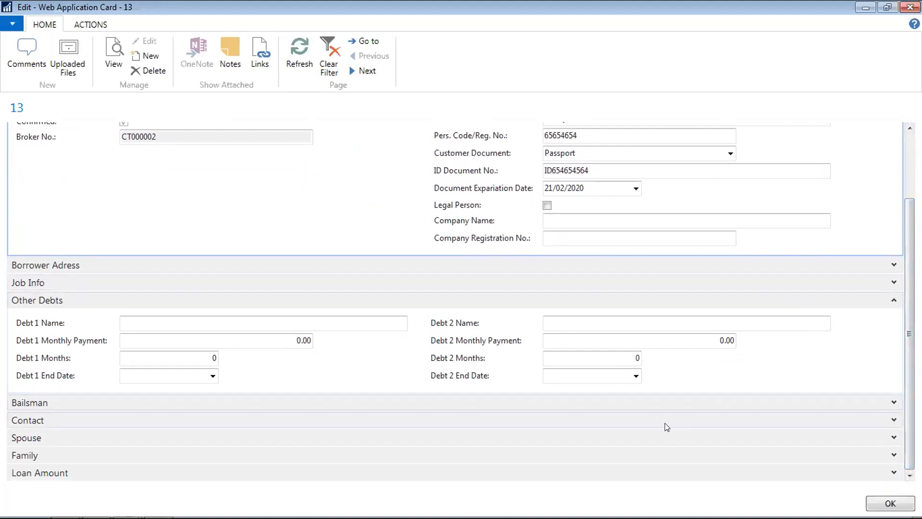
left_click(891, 472)
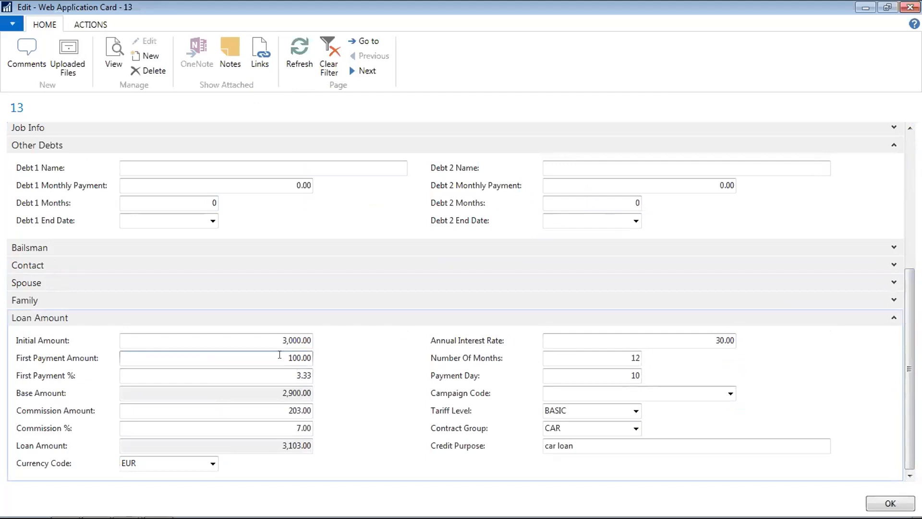
- Set First Payment % to 10 and Number Of Months to 6, then save with OK
left_click(287, 375)
key("BackSpace")
key("BackSpace")
key("BackSpace")
key("BackSpace")
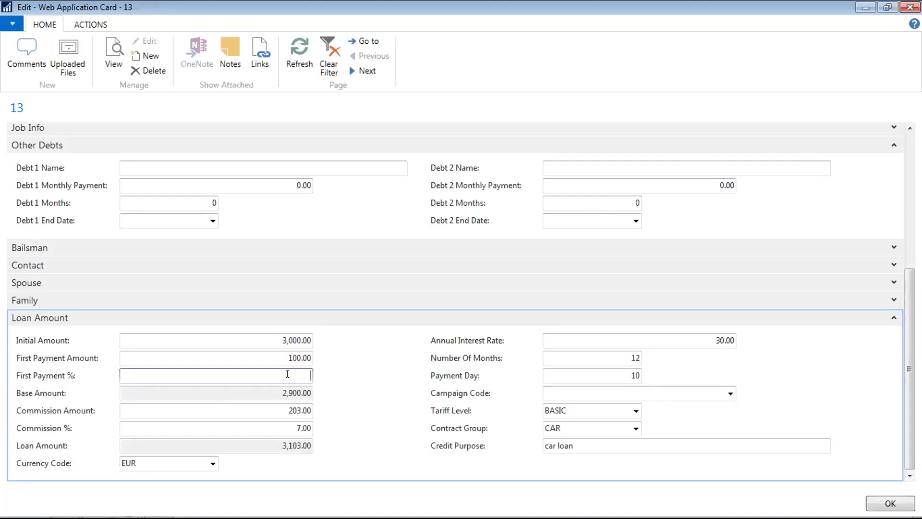
type("0")
key("shift+Tab")
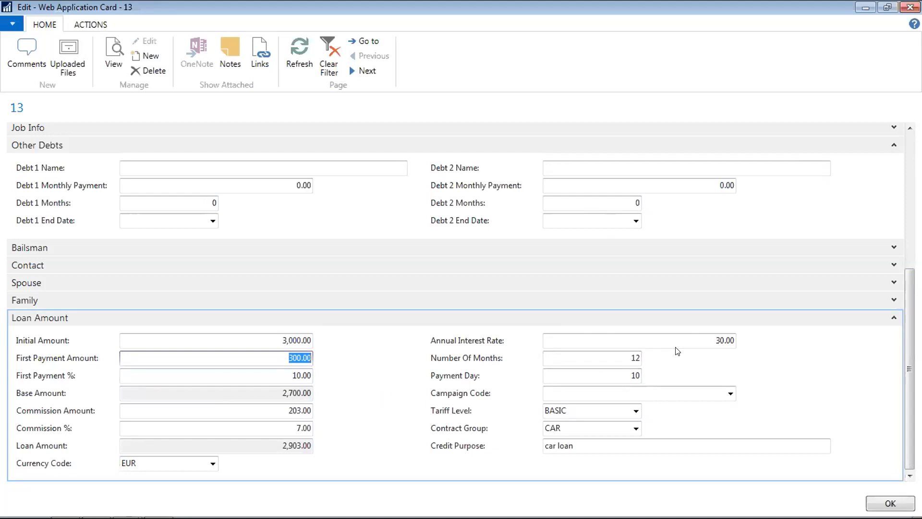
left_click(624, 353)
key("BackSpace")
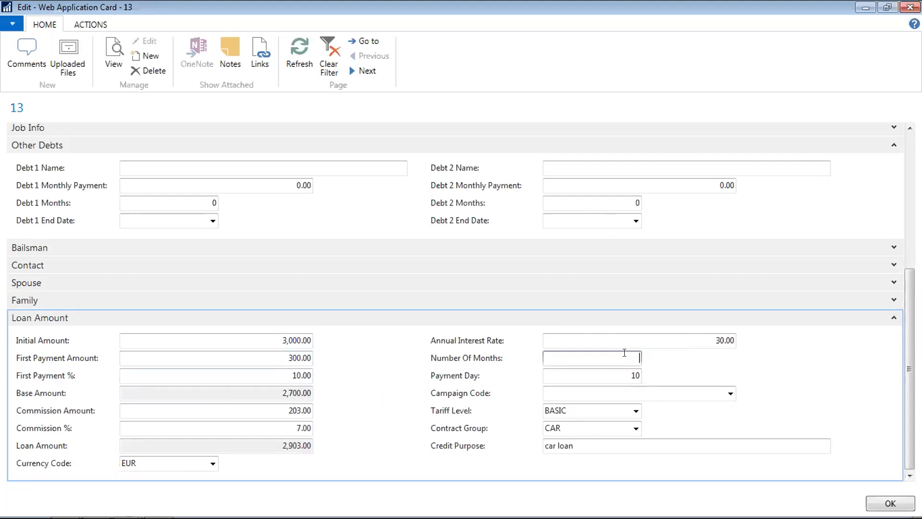
key("Tab")
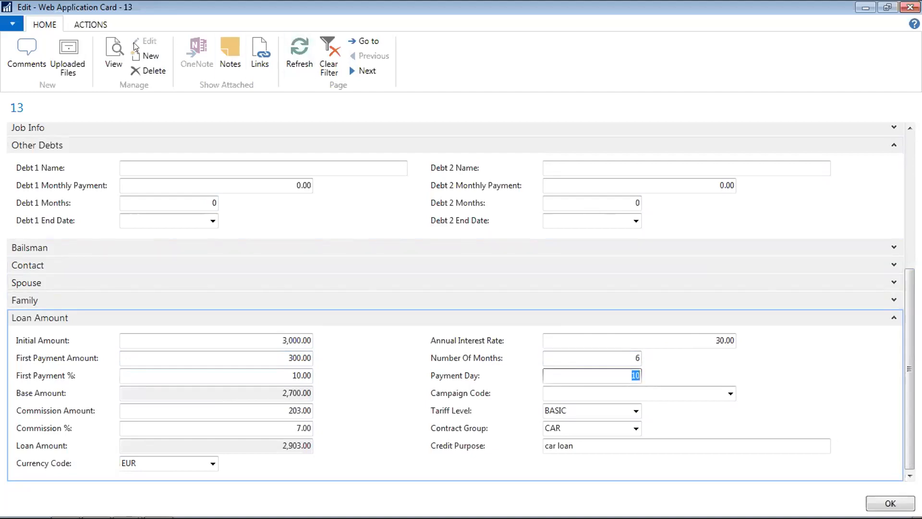
left_click(871, 504)
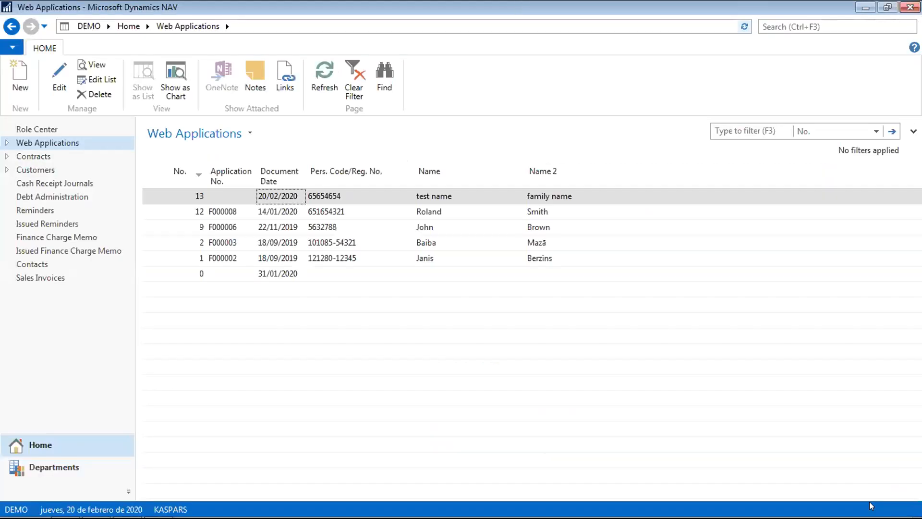
- Reopen application 13's card and check its empty Links list
left_click(266, 201)
double_click(266, 201)
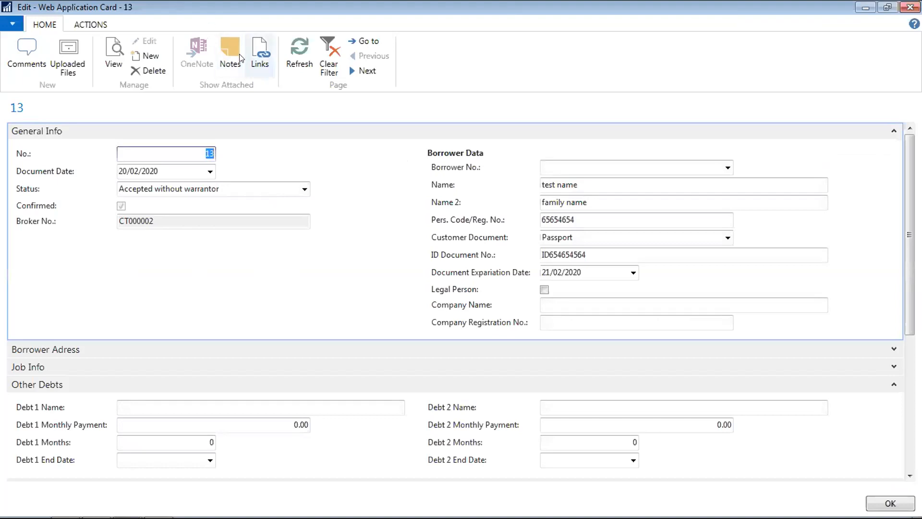
left_click(260, 54)
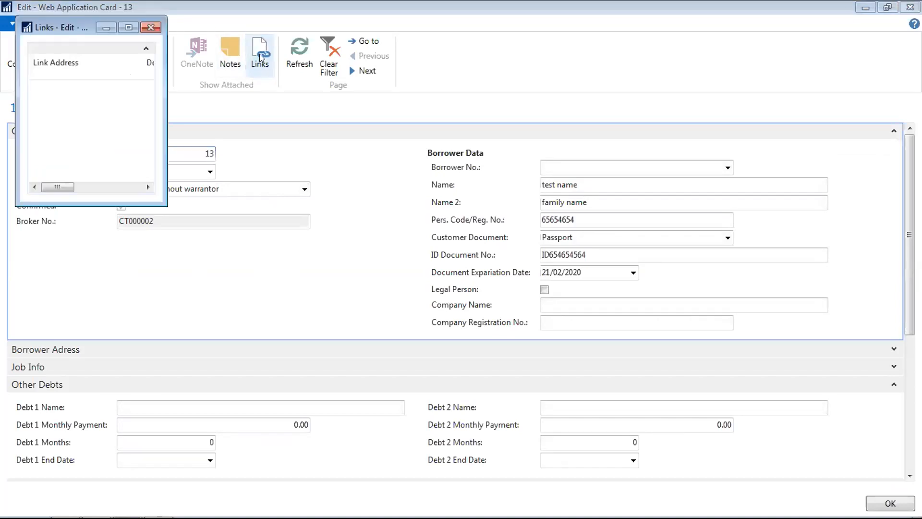
left_click(148, 23)
- Read the broker's 'please, check the new application' comment in the Comments sheet
left_click(103, 22)
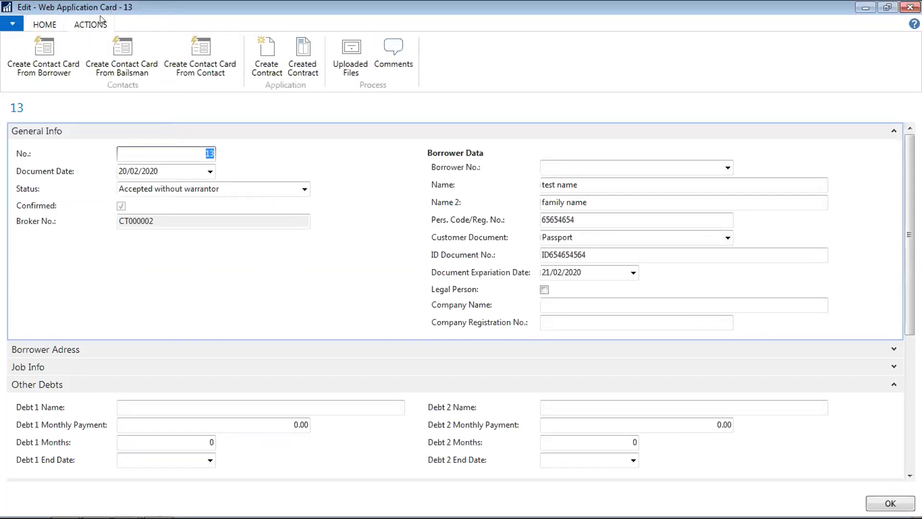
left_click(395, 48)
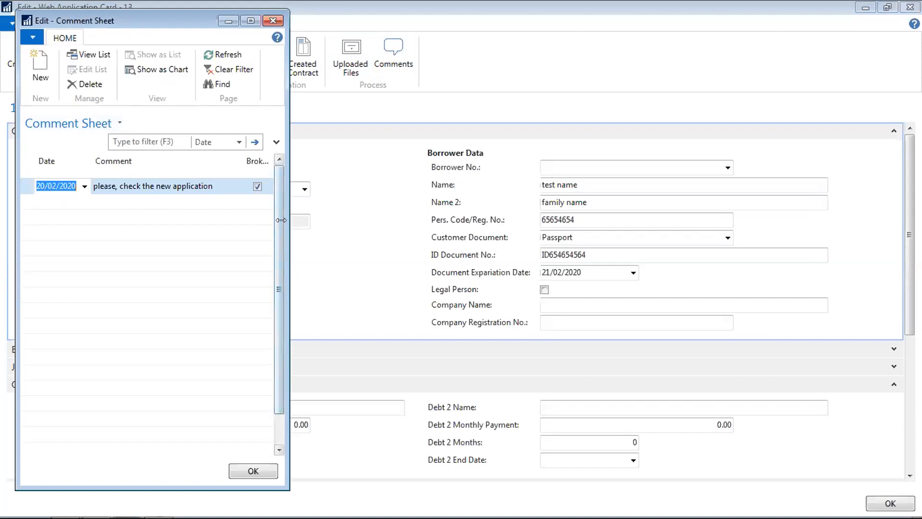
left_click_drag(281, 220, 423, 244)
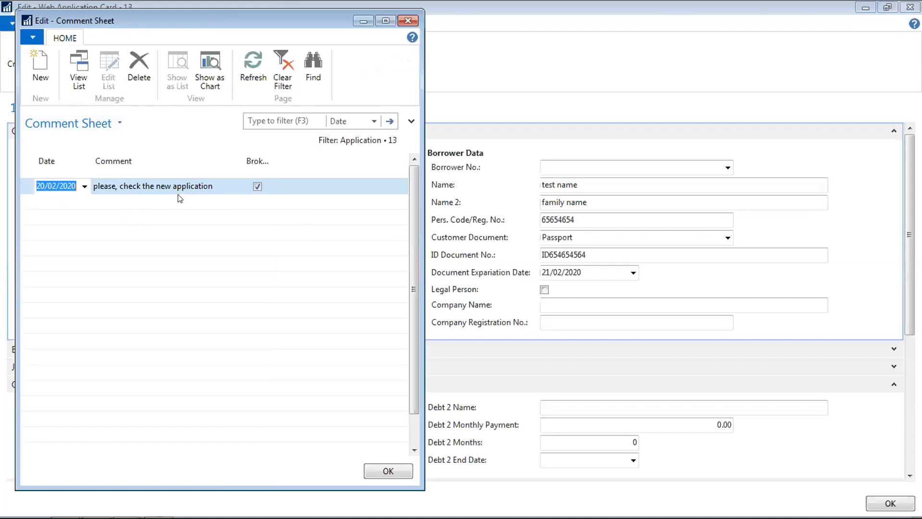
left_click(407, 21)
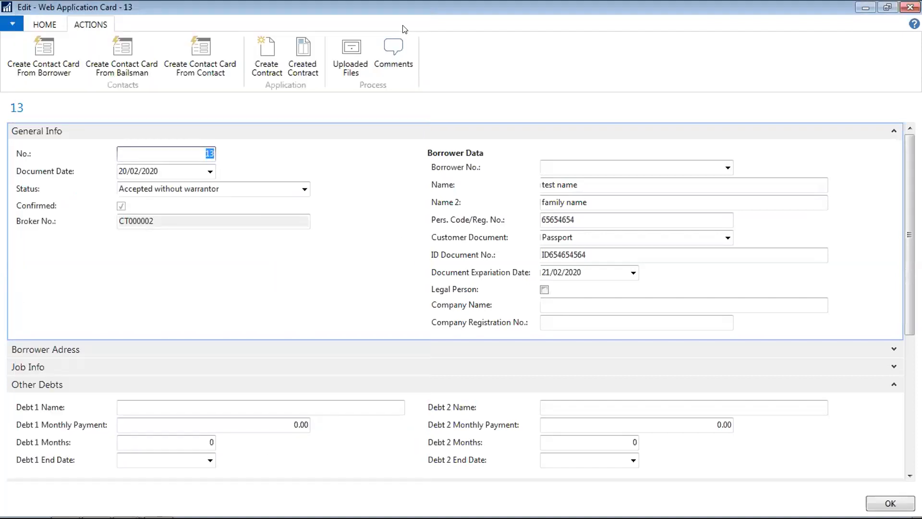
- Download contract 13's passport PDF from Uploaded Files, then close the list
left_click(347, 57)
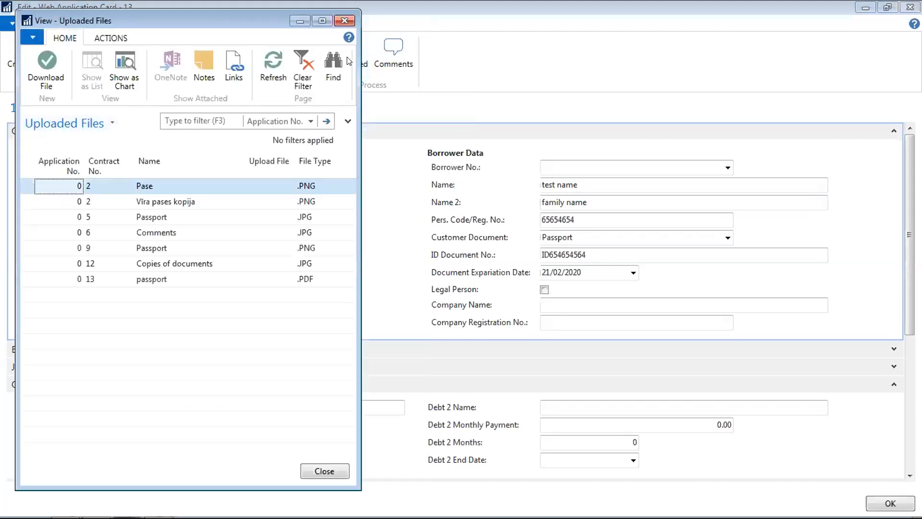
left_click(161, 281)
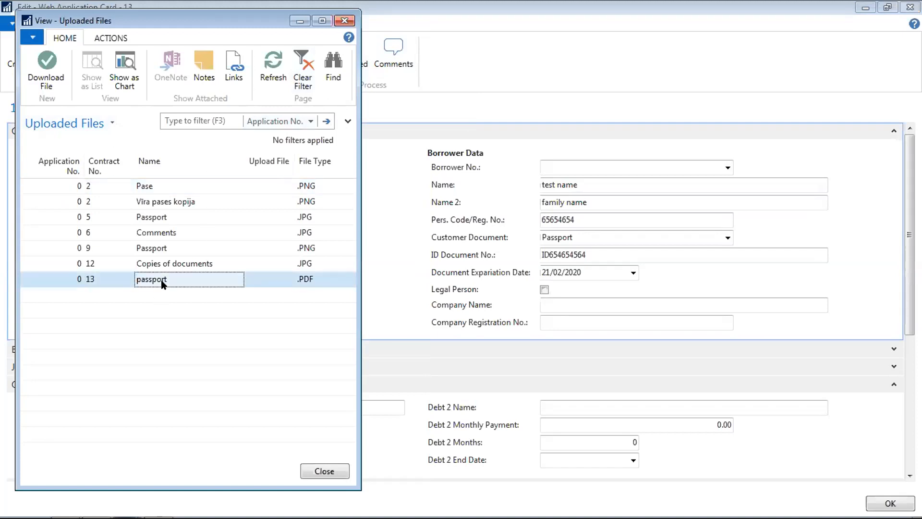
left_click(47, 65)
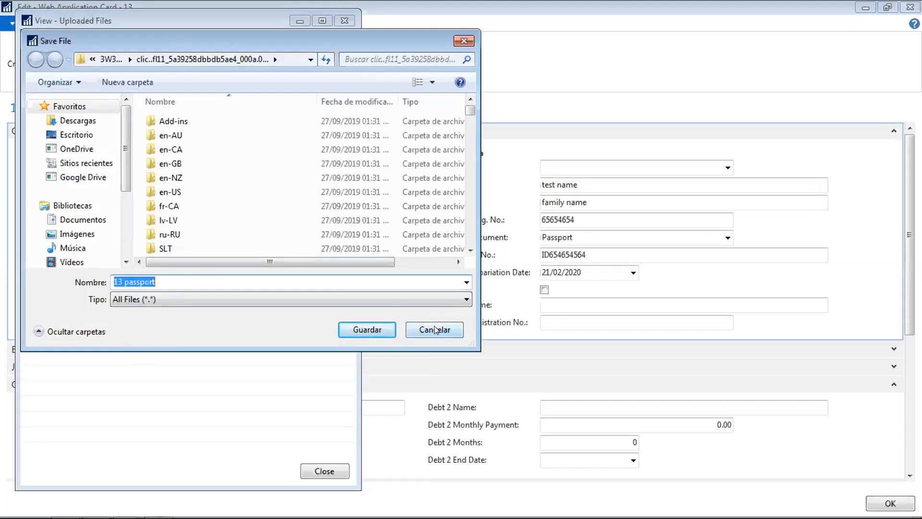
left_click(435, 330)
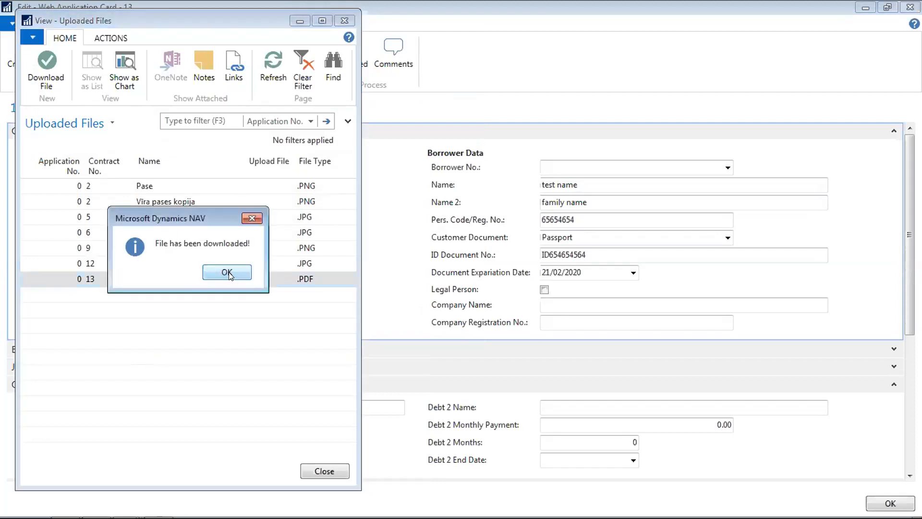
left_click(230, 272)
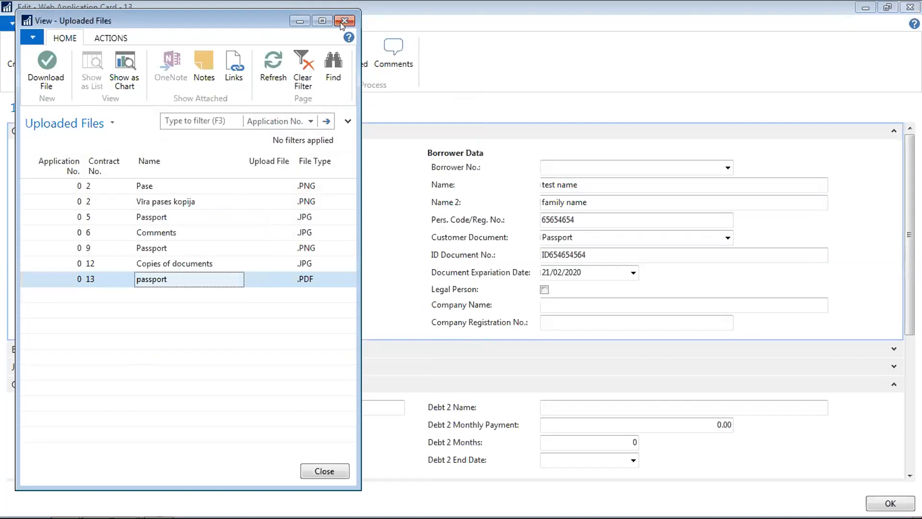
left_click(341, 21)
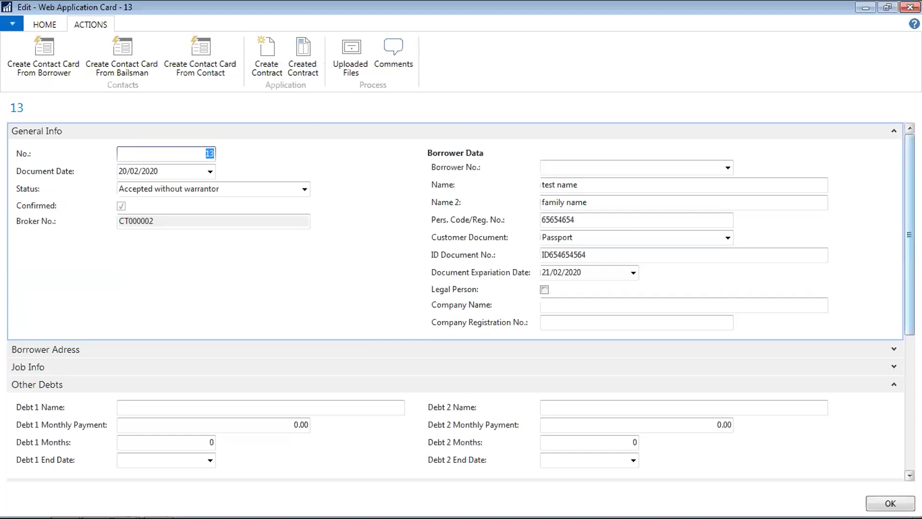
scroll(903, 333, "down", 5)
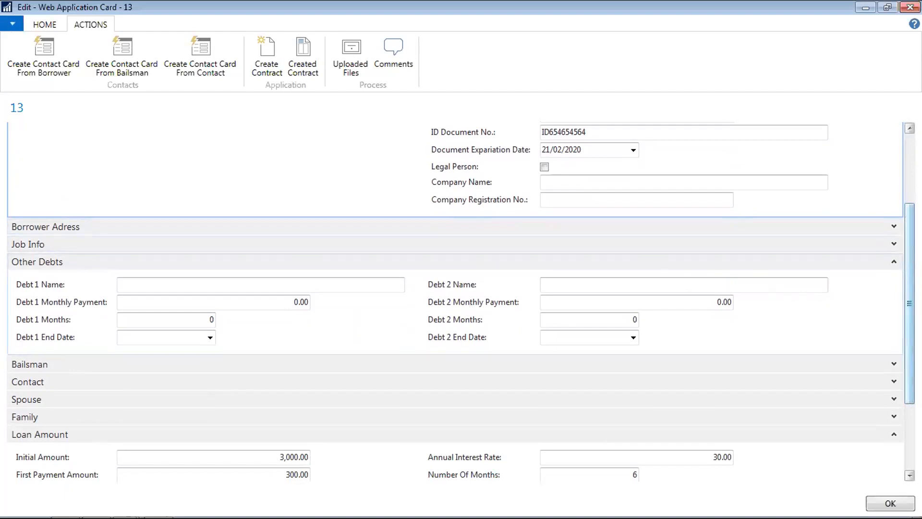
scroll(903, 391, "down", 5)
scroll(903, 390, "up", 10)
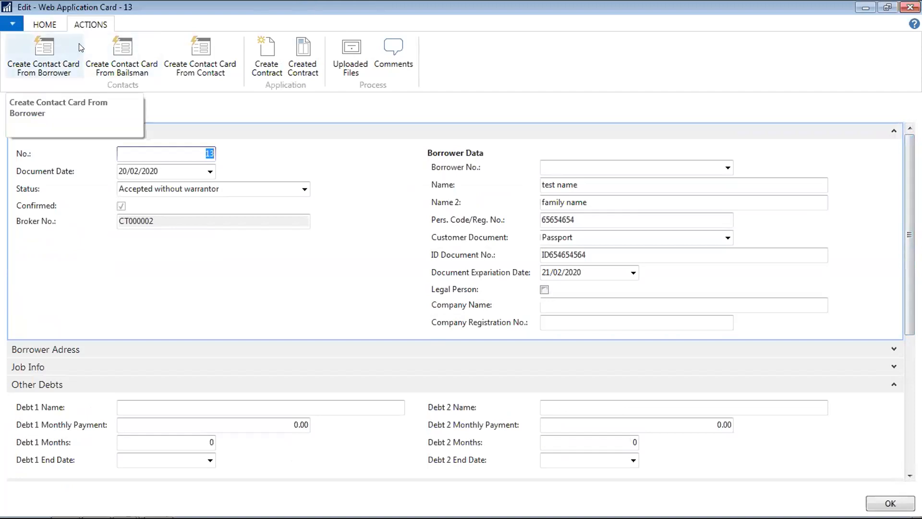
left_click(47, 26)
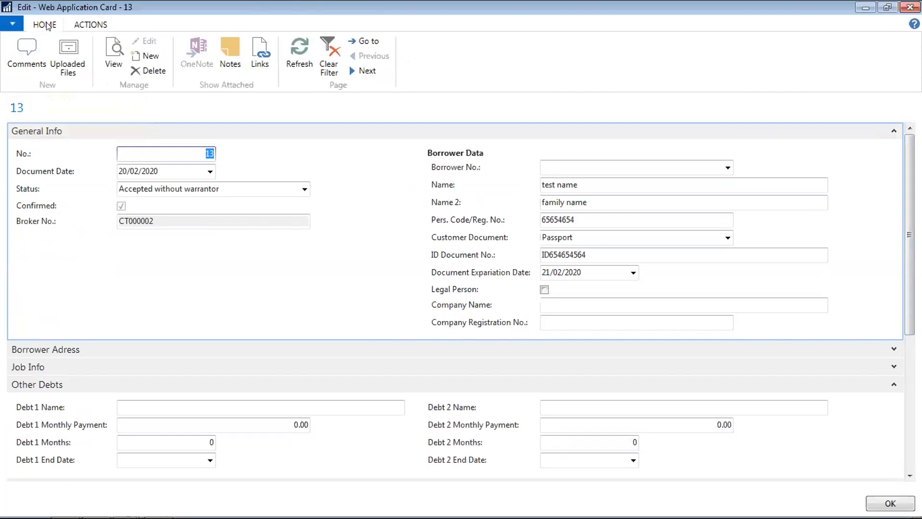
mouse_move(109, 518)
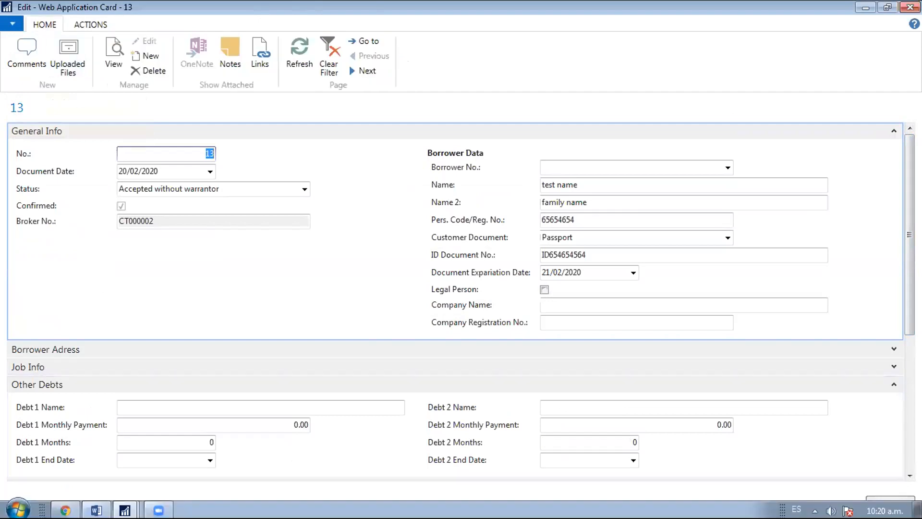
- Reload the portal's Applications page until application 13 shows Accepted without warrantor, 2700, 6 months
mouse_move(65, 508)
left_click(72, 482)
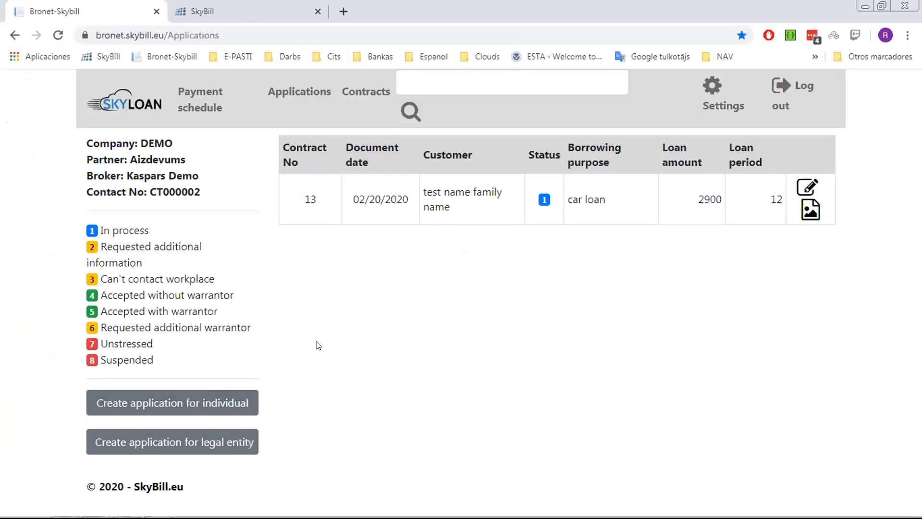
key("F5")
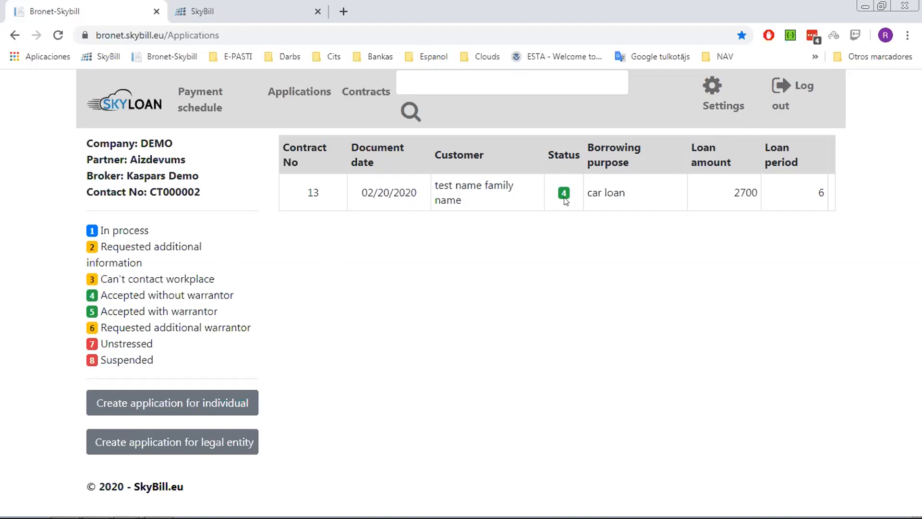
left_click(304, 100)
mouse_move(291, 516)
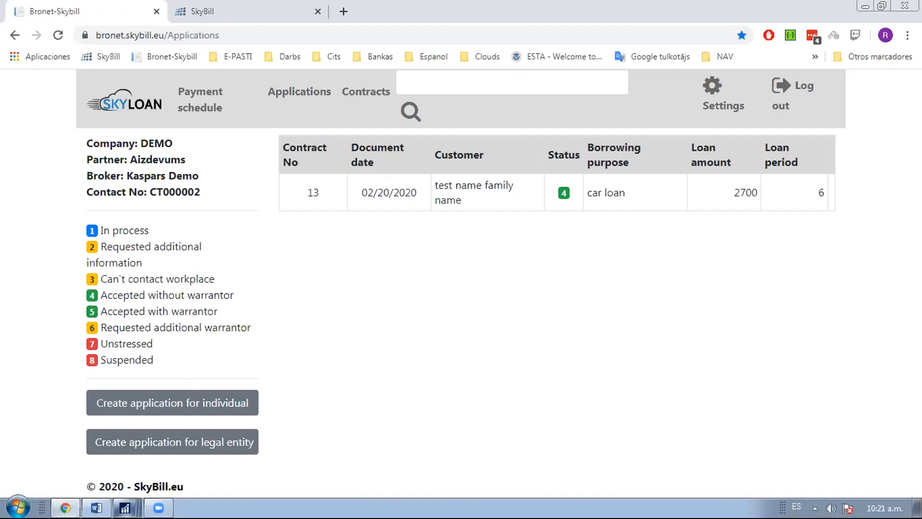
mouse_move(126, 507)
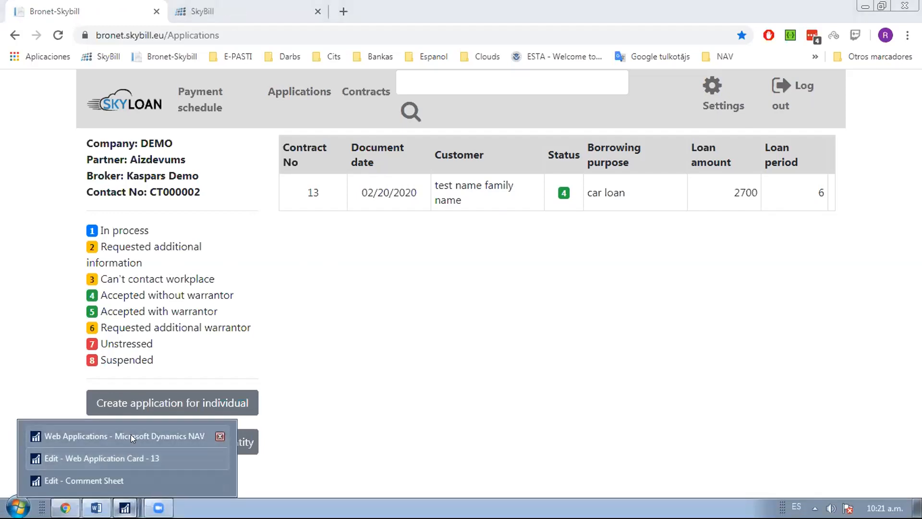
- Create a contact card from application 13's borrower and check the Borrower No. list
left_click(130, 435)
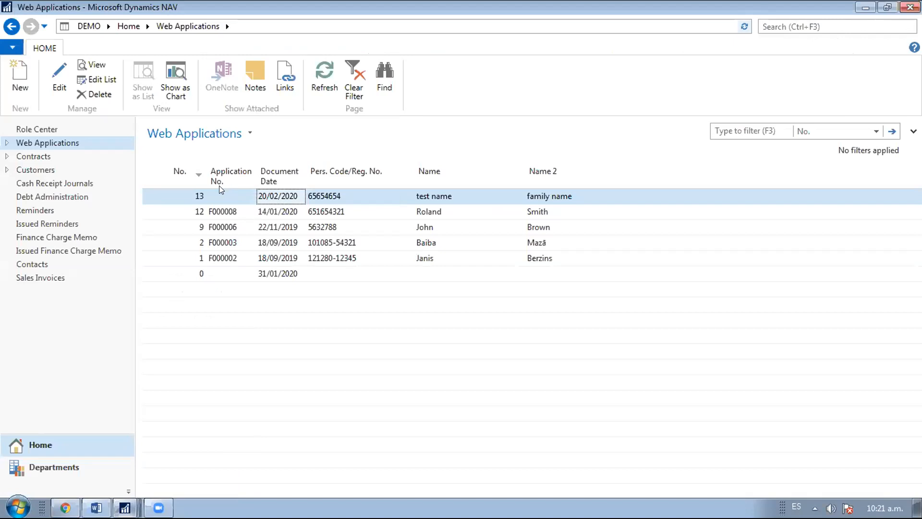
double_click(190, 196)
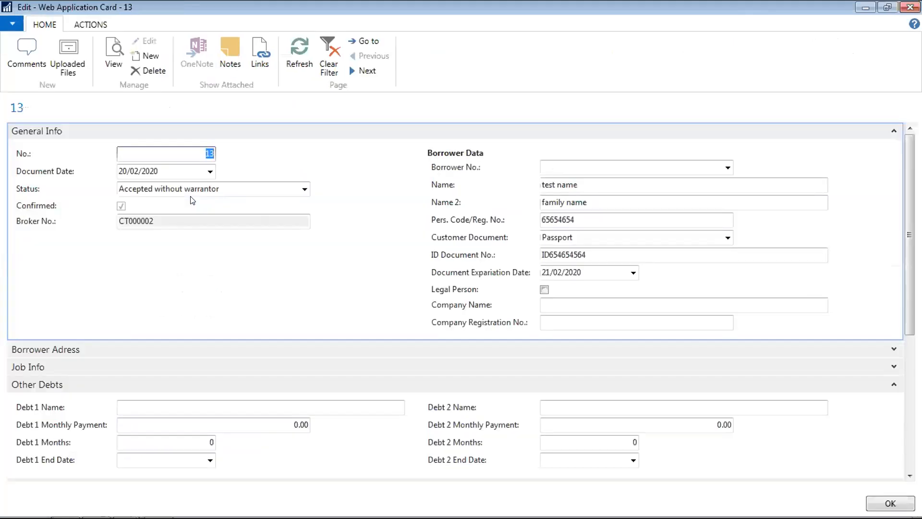
left_click(93, 26)
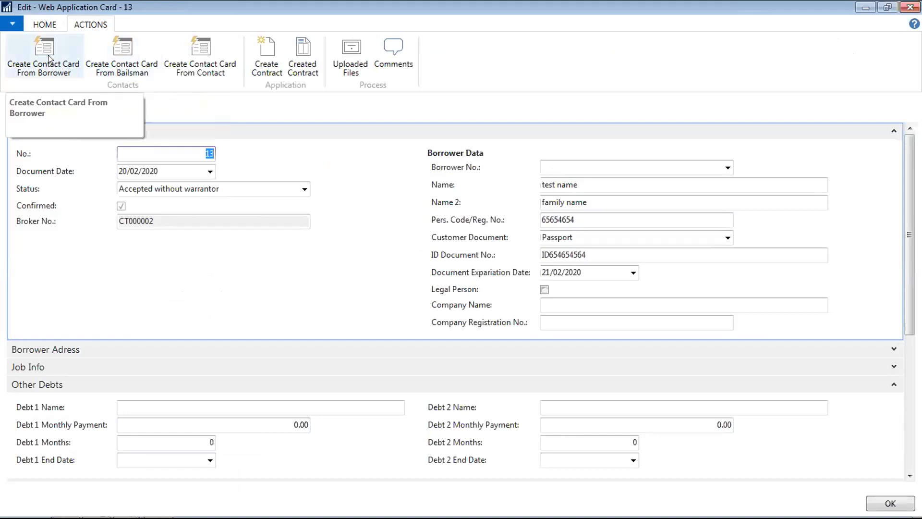
left_click(60, 49)
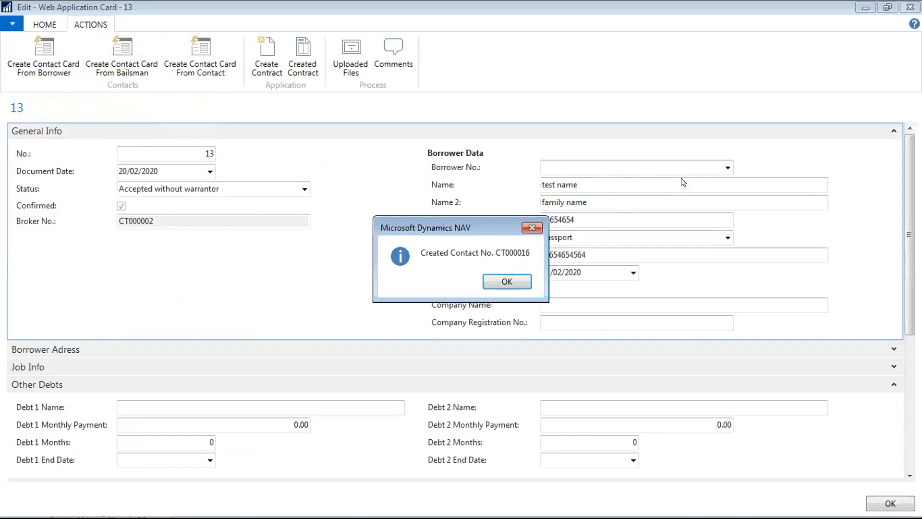
left_click(507, 282)
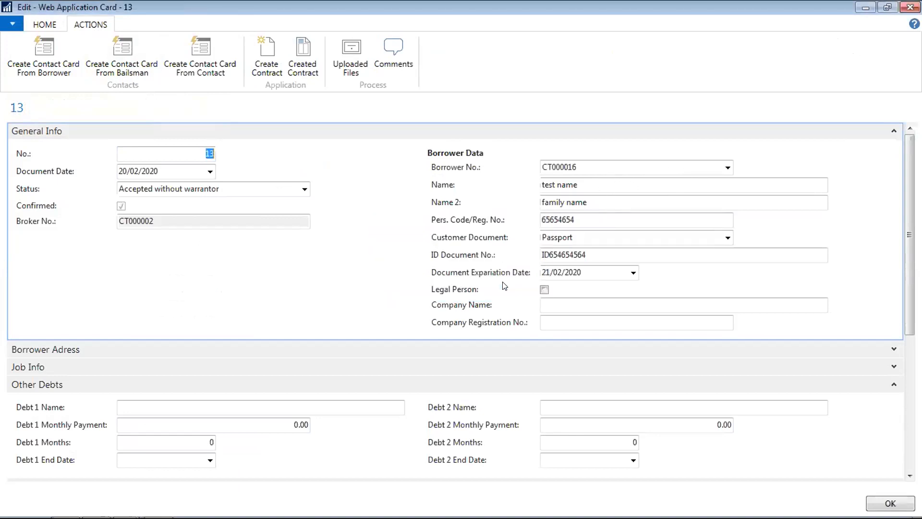
left_click(728, 168)
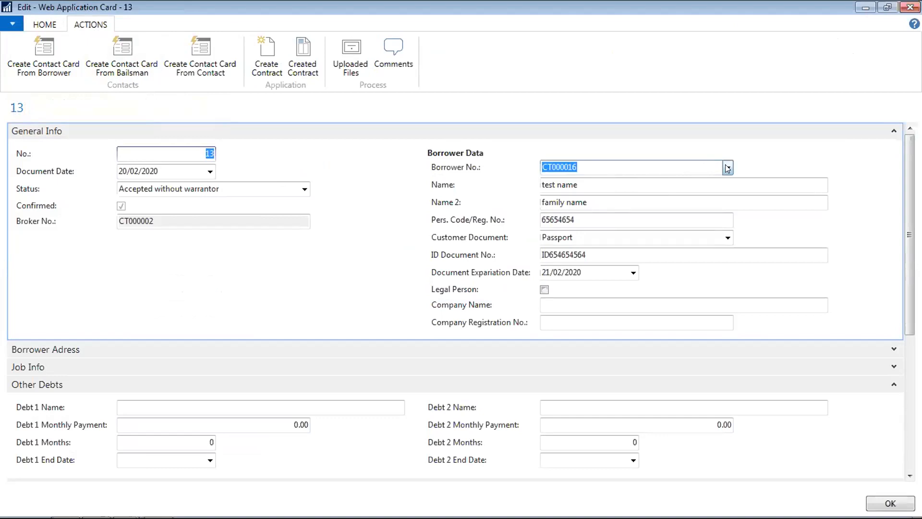
left_click(583, 324)
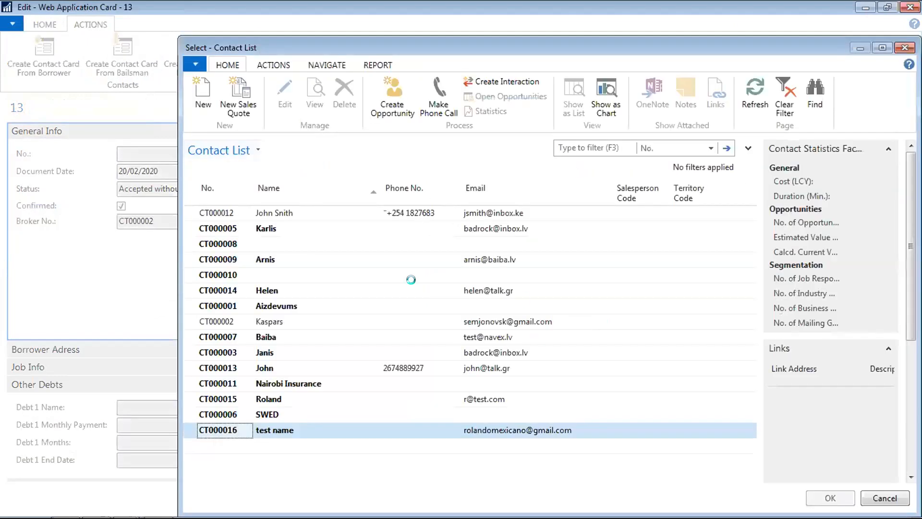
left_click(365, 295)
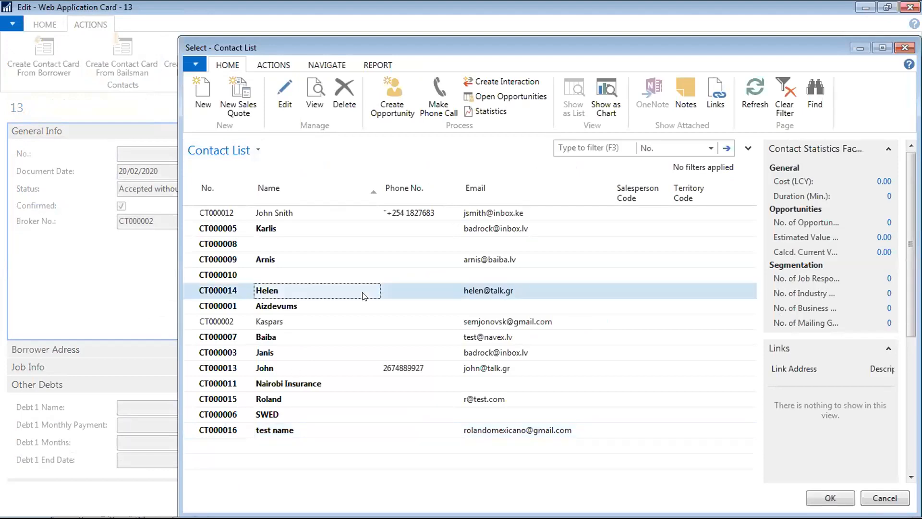
key("Up")
key("Up")
key("Up")
key("Up")
key("Right")
key("Right")
key("Down")
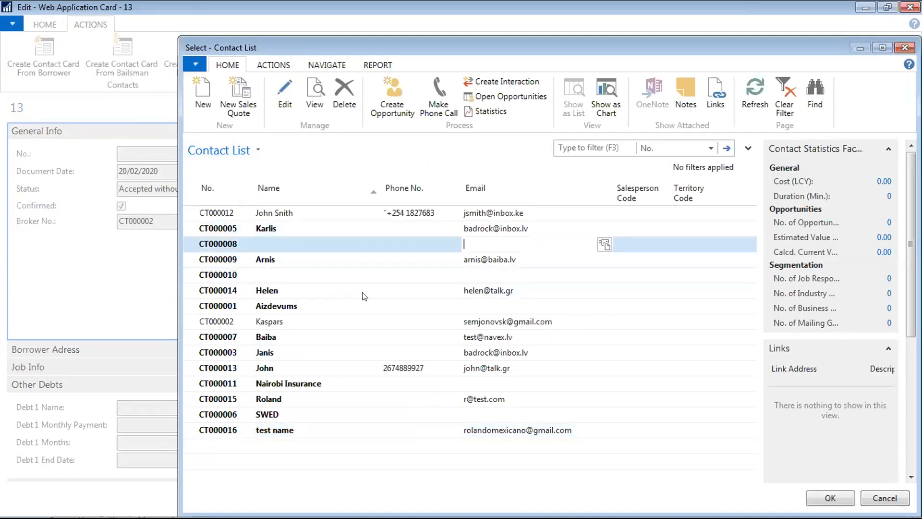
key("Up")
key("Up")
key("Left")
key("Left")
key("ctrl+End")
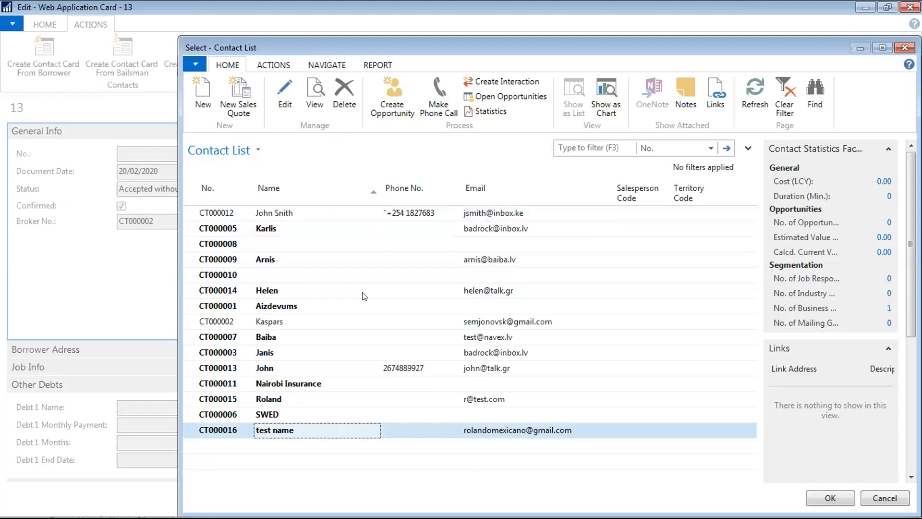
key("Up")
key("Up")
key("Up")
key("Up")
key("Up")
key("Up")
key("Up")
key("Up")
key("Up")
key("Up")
key("Up")
key("Up")
key("Up")
key("Up")
key("Up")
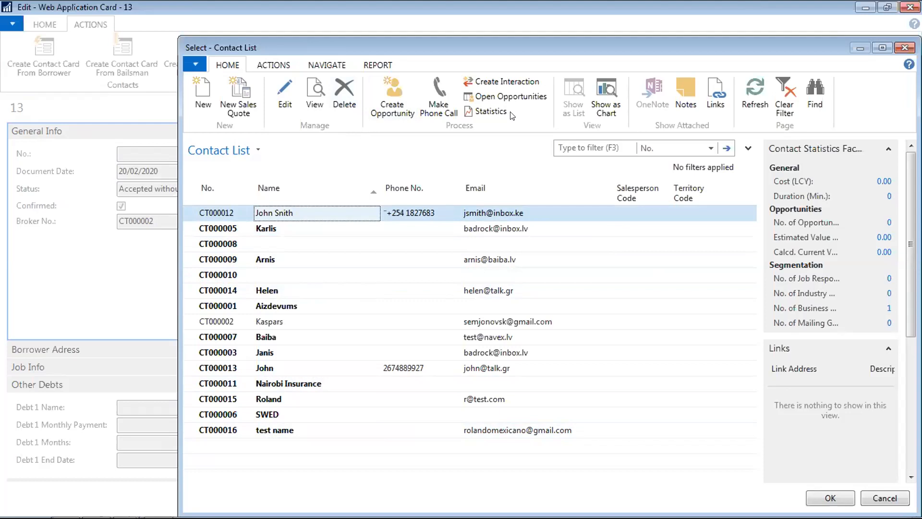
left_click_drag(315, 45, 263, 87)
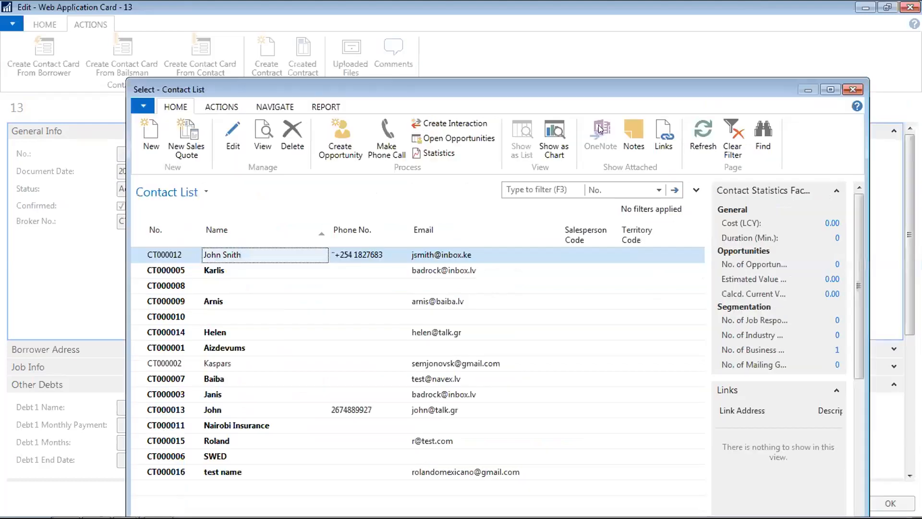
left_click(853, 90)
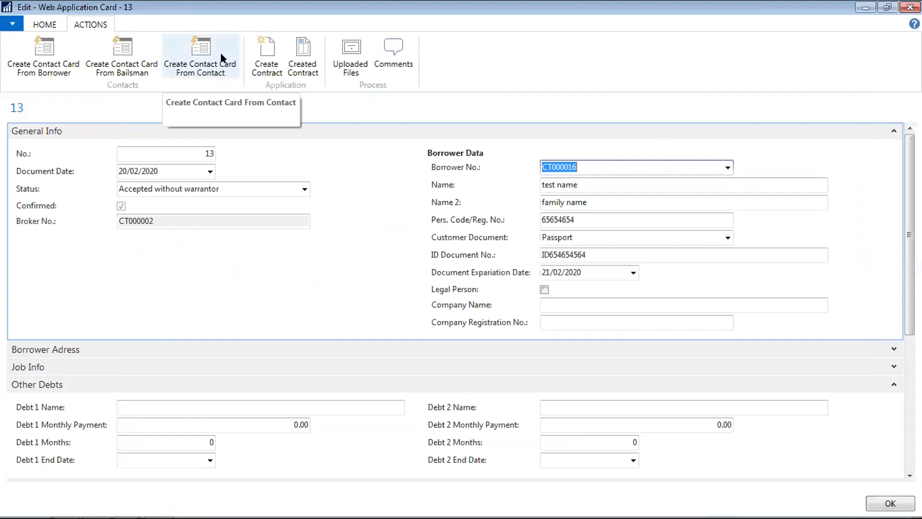
- Create a contact card from the contact, then open the full contact list from Borrower No
left_click(217, 48)
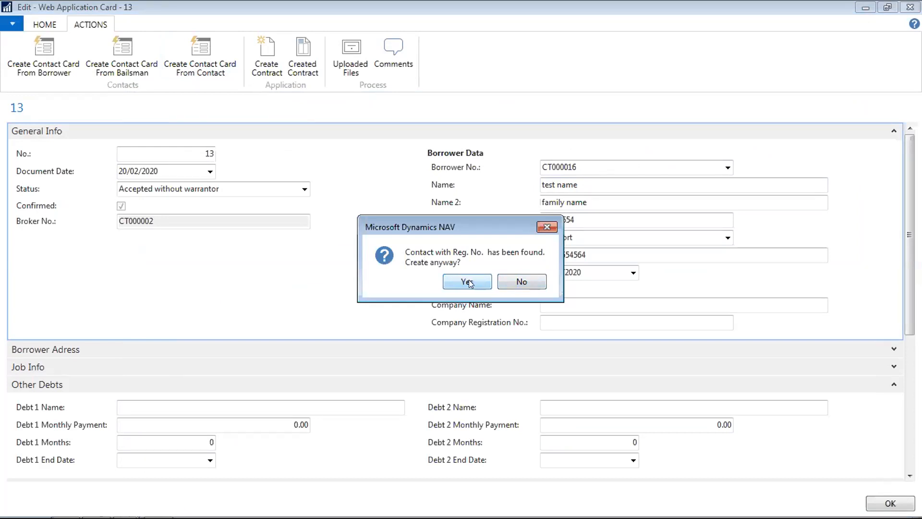
left_click(529, 281)
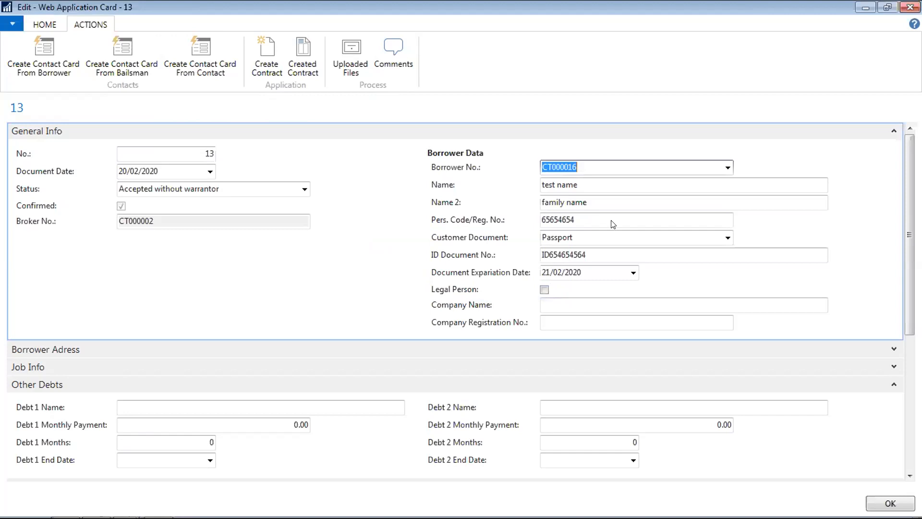
left_click(728, 167)
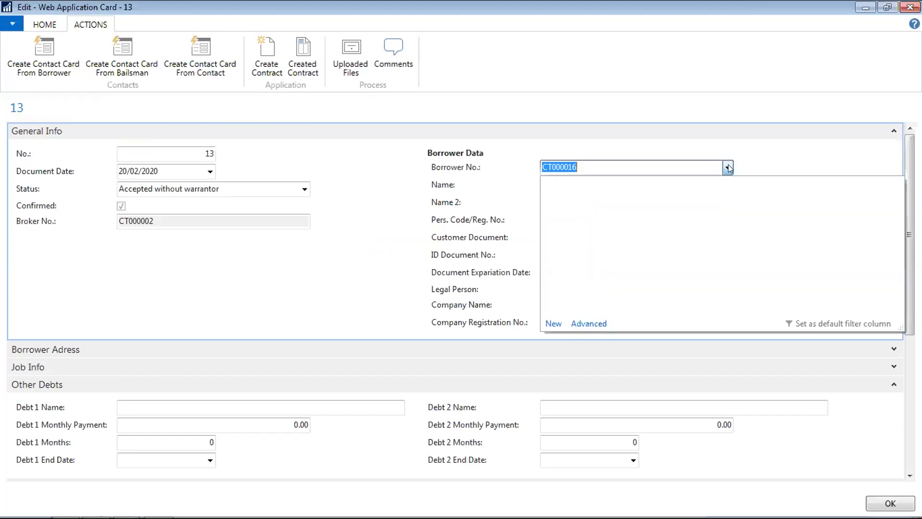
left_click(597, 323)
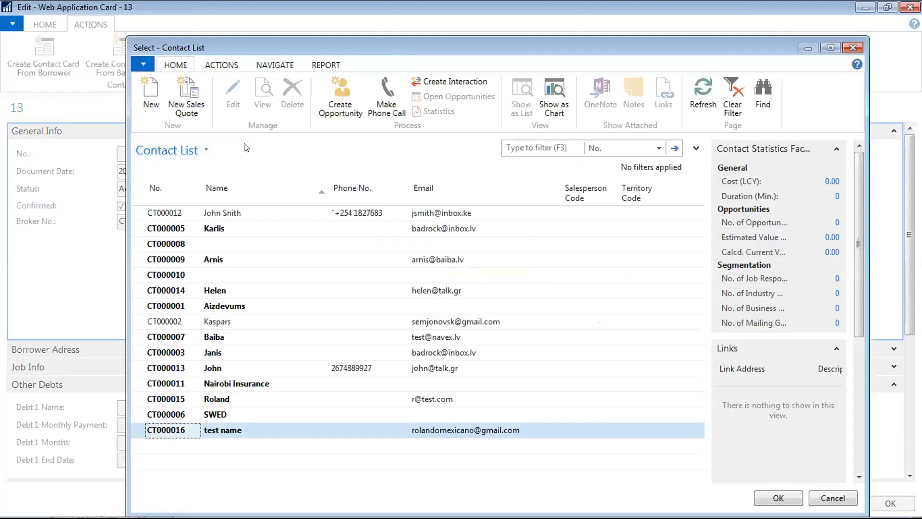
- Open the test contact's card and expand its profile questionnaire and general fields
left_click(232, 90)
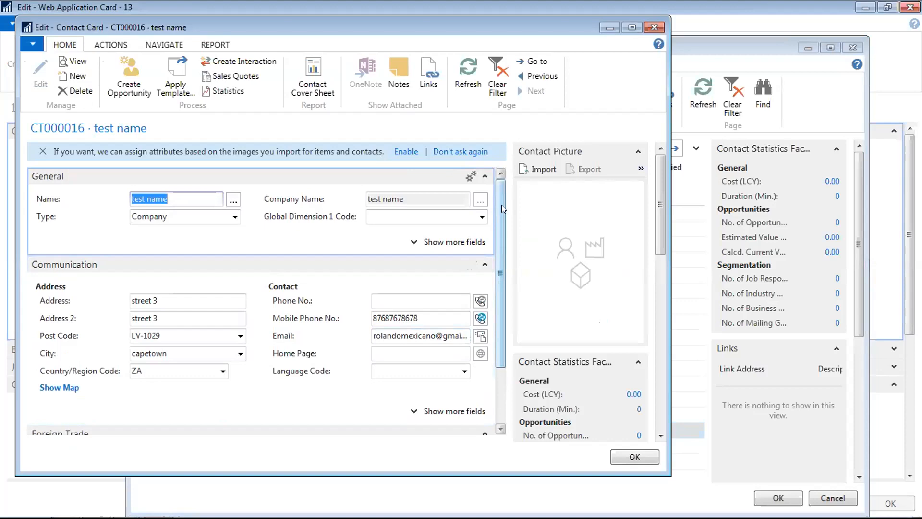
left_click_drag(501, 206, 502, 276)
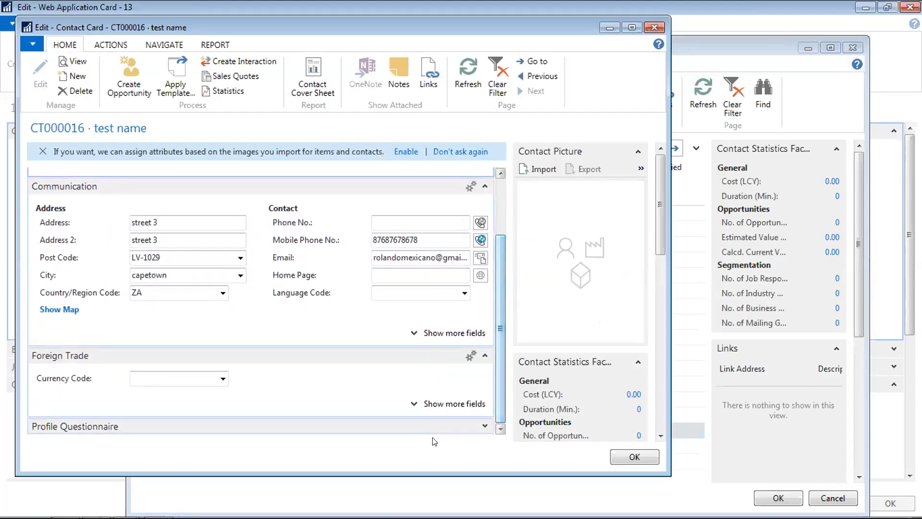
left_click(483, 425)
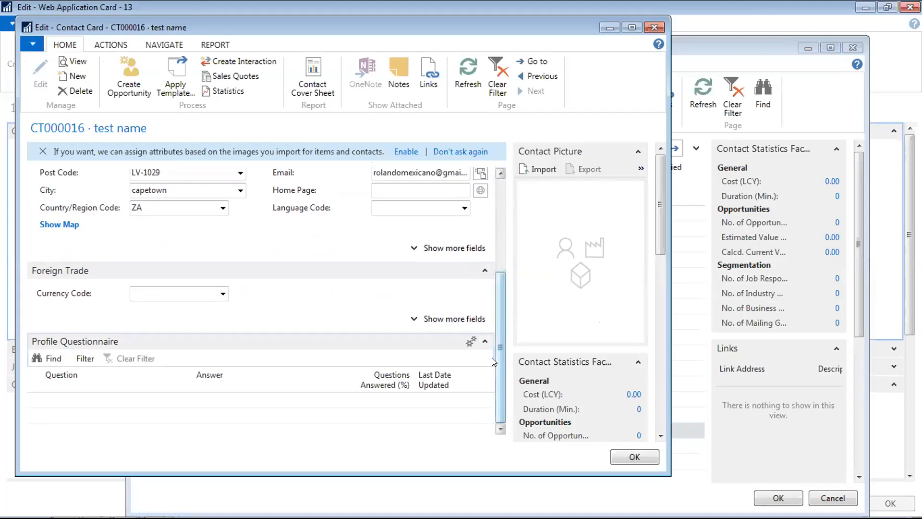
left_click_drag(499, 359, 500, 184)
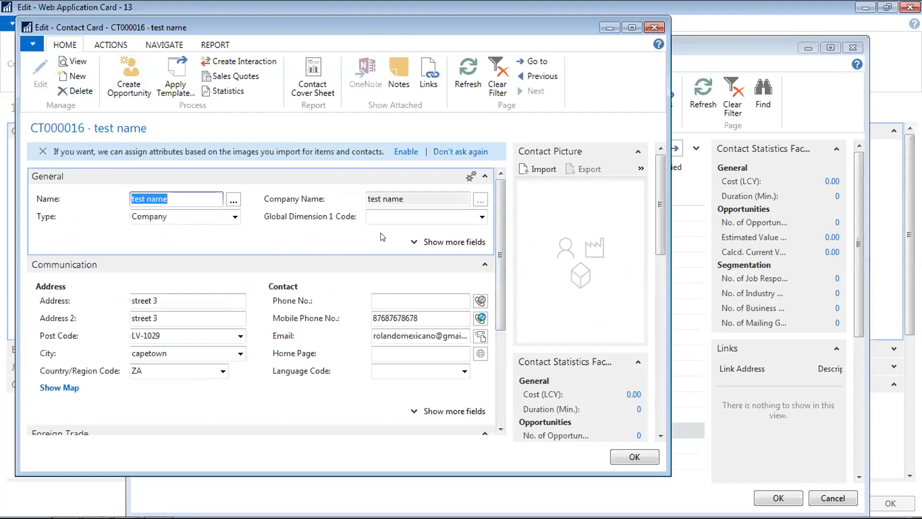
left_click(469, 243)
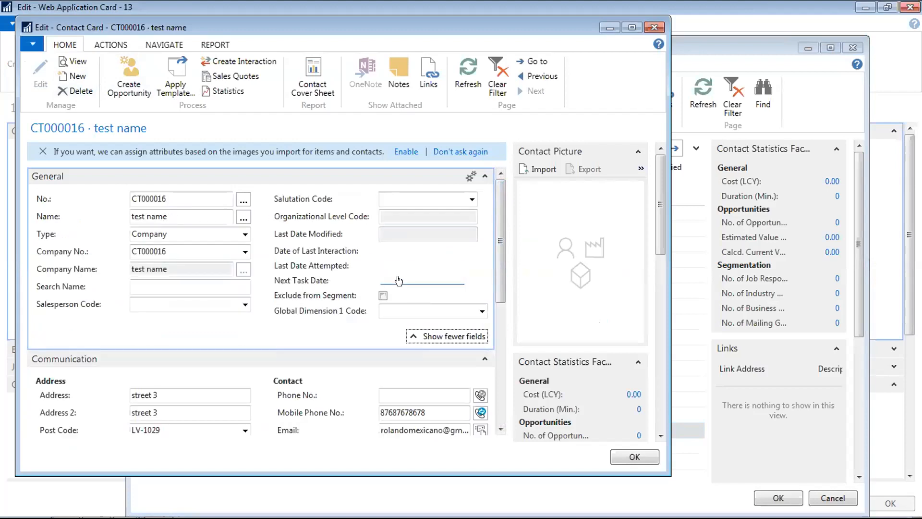
left_click_drag(502, 289, 499, 354)
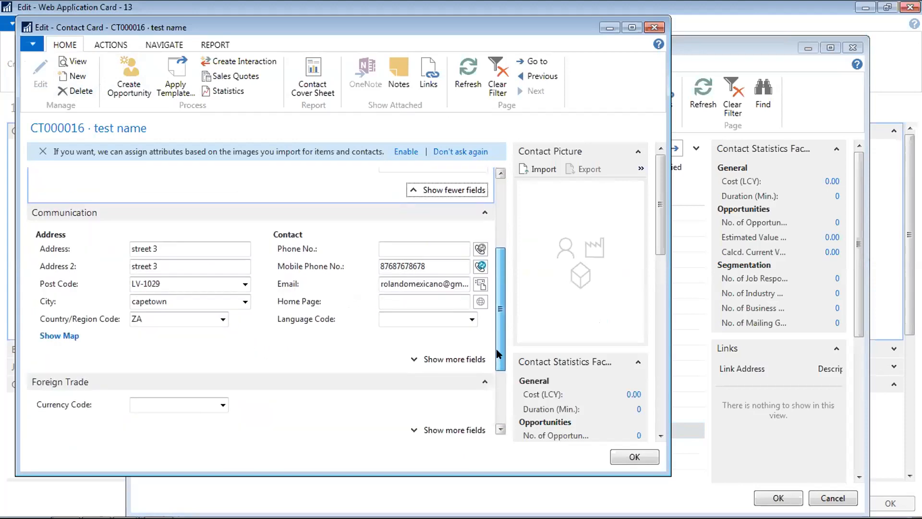
- Review the communication, foreign trade and VAT Registration No. details, then confirm the contact as borrower
left_click(464, 359)
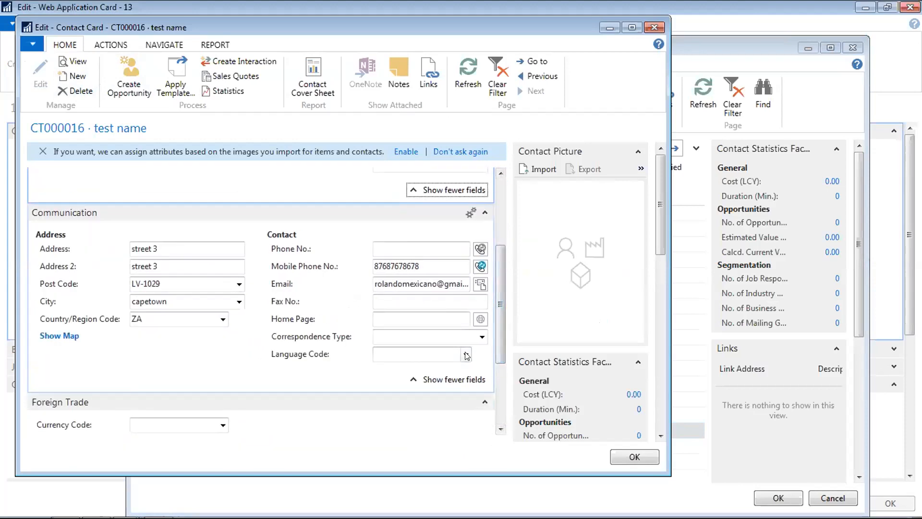
scroll(497, 337, "down", 3)
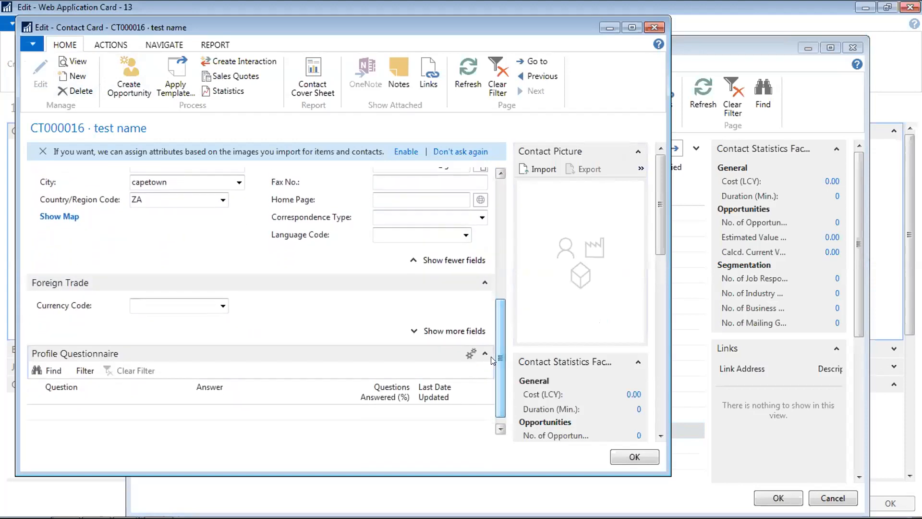
left_click(473, 331)
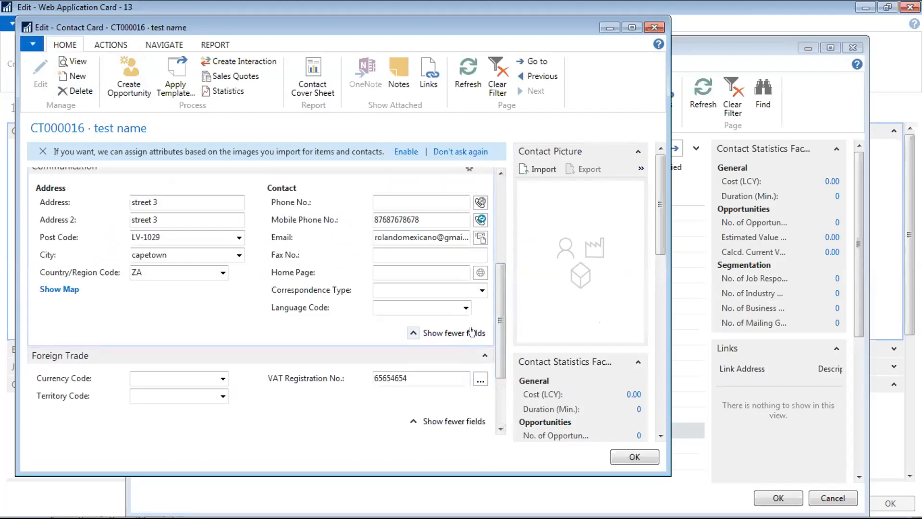
left_click(421, 378)
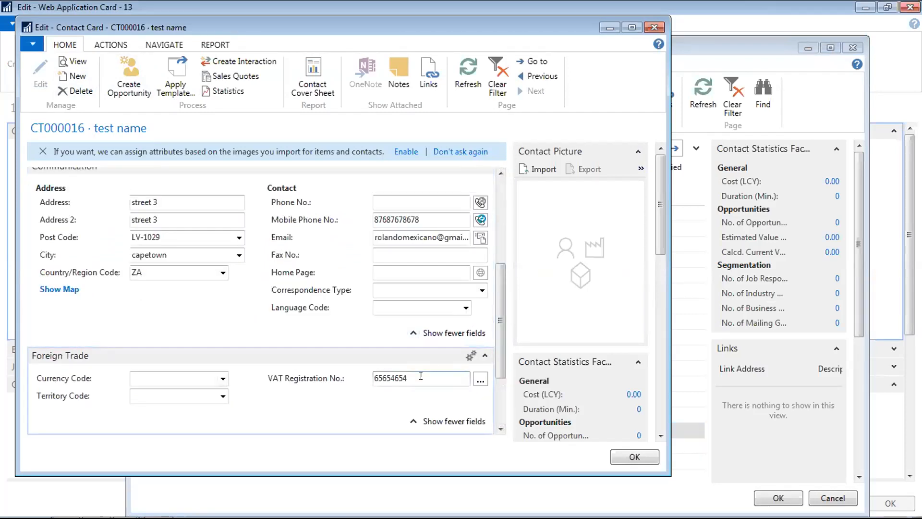
left_click(622, 457)
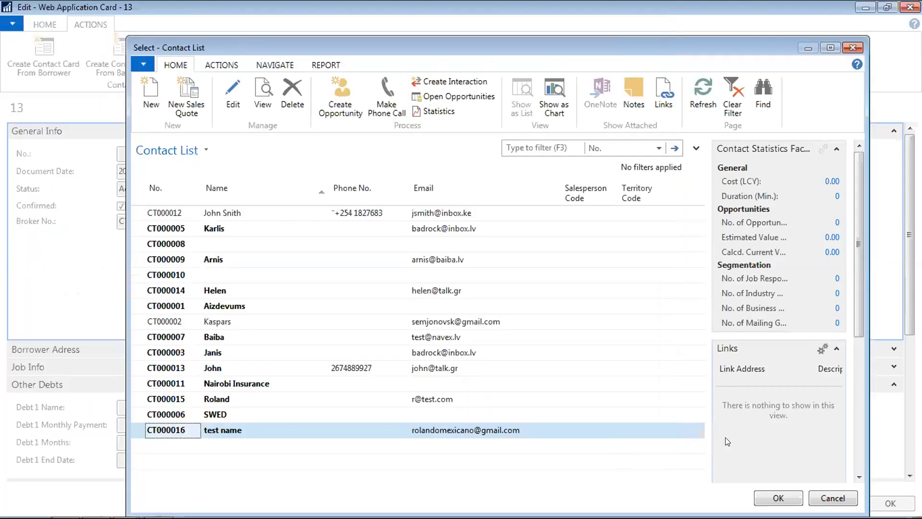
left_click(768, 499)
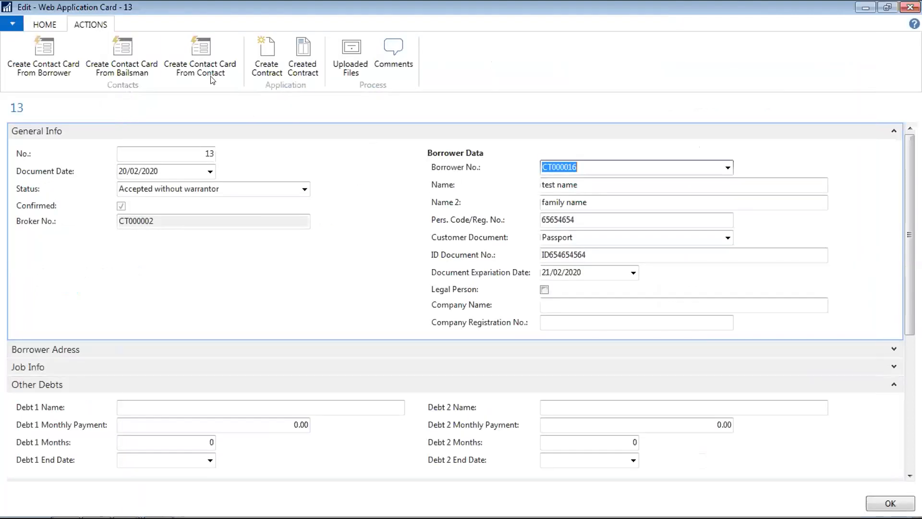
- Decline a duplicate contact card, start contract creation, and agree to make the contact a customer
left_click(187, 47)
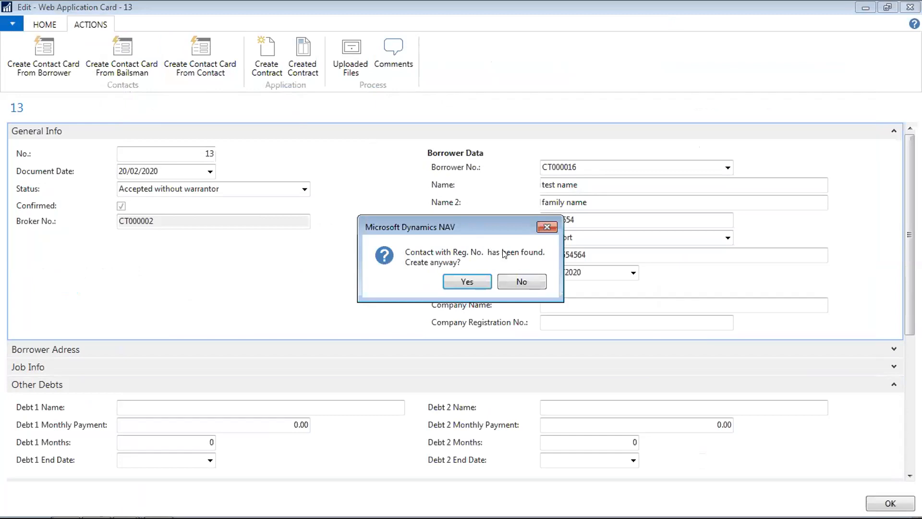
left_click(522, 282)
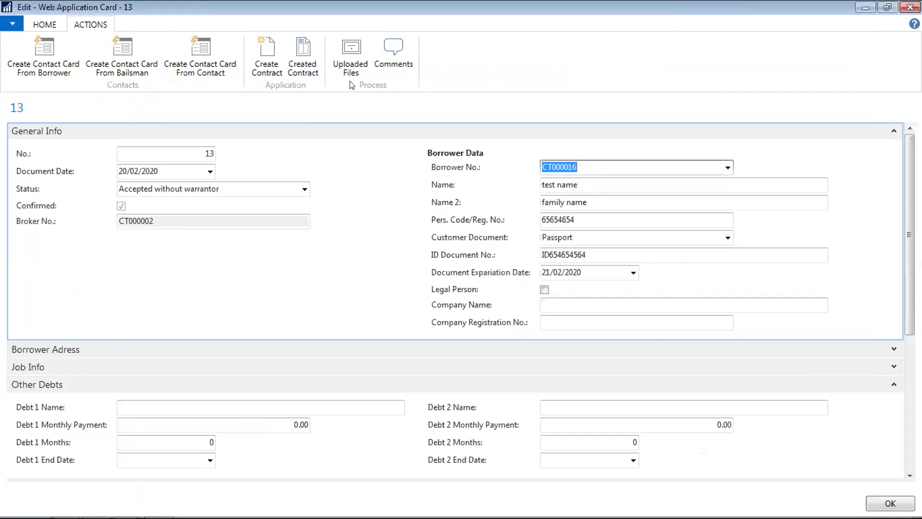
left_click(272, 46)
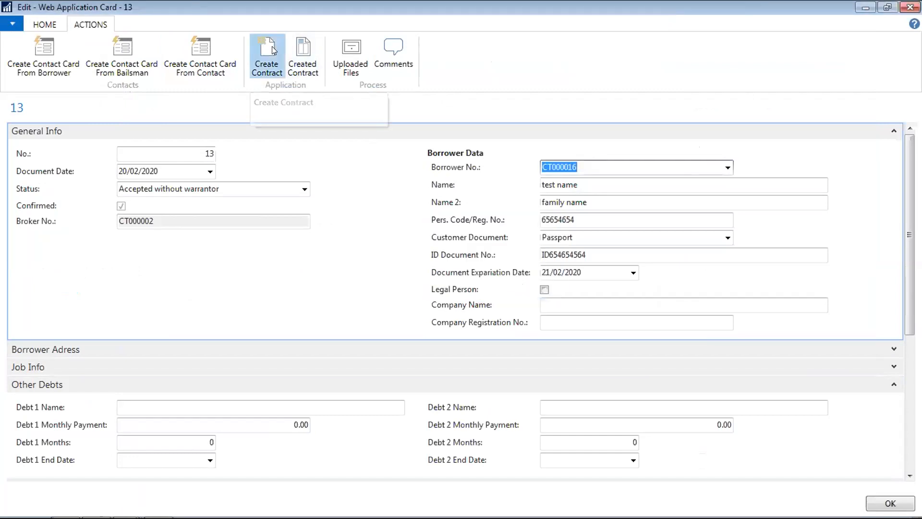
left_click(223, 298)
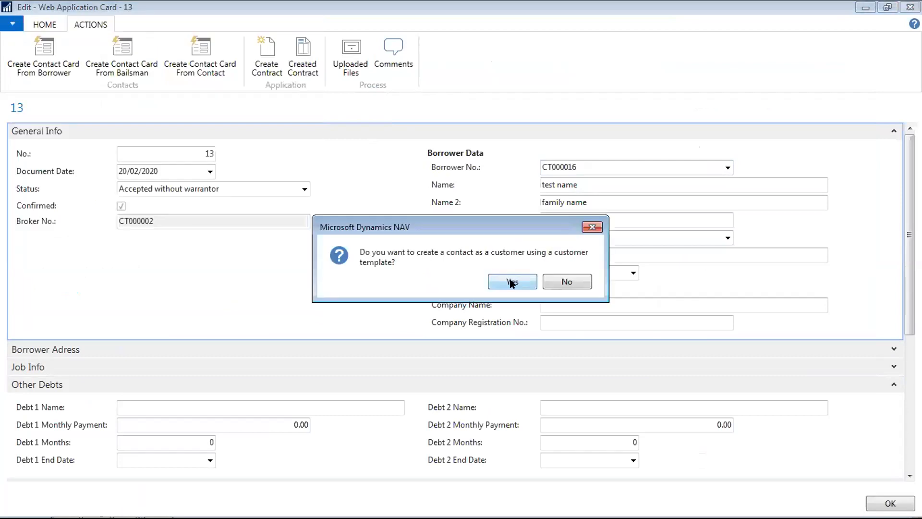
left_click(512, 282)
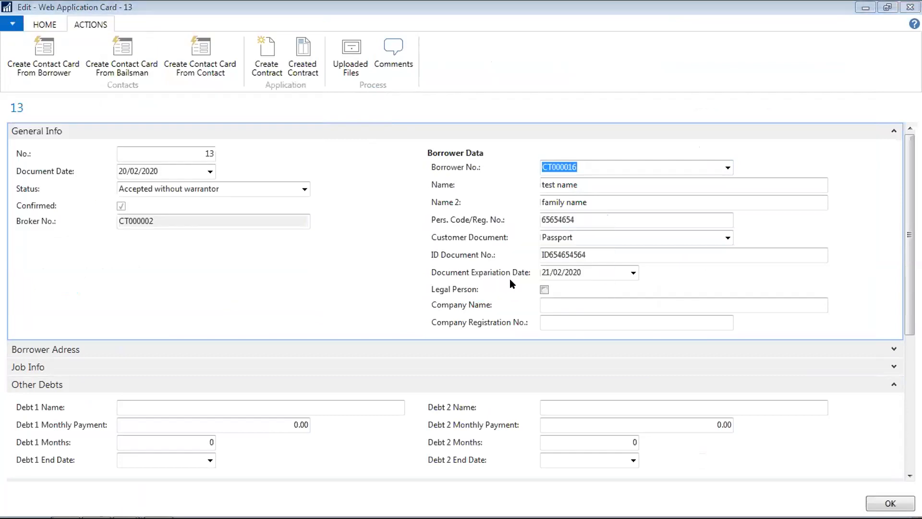
- Accept the customer template, acknowledge the customer and contract F000010 messages, and close the card
left_click(390, 471)
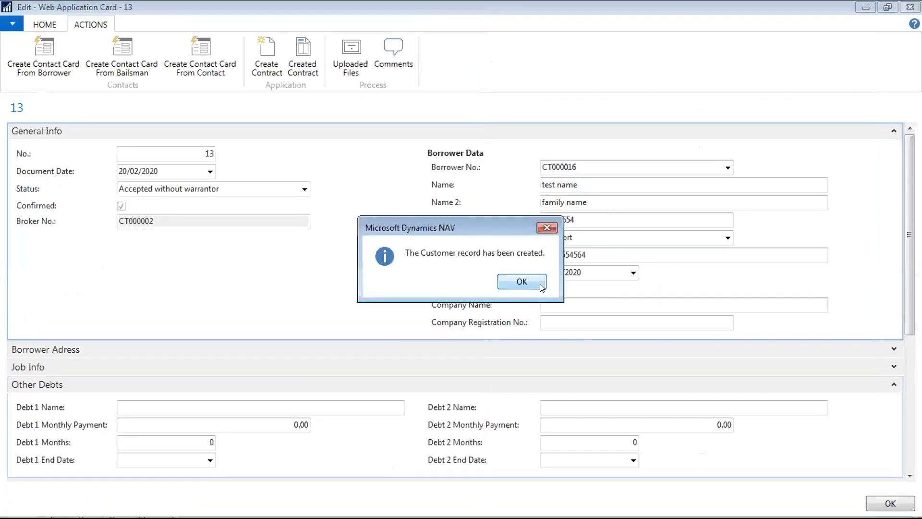
left_click(539, 283)
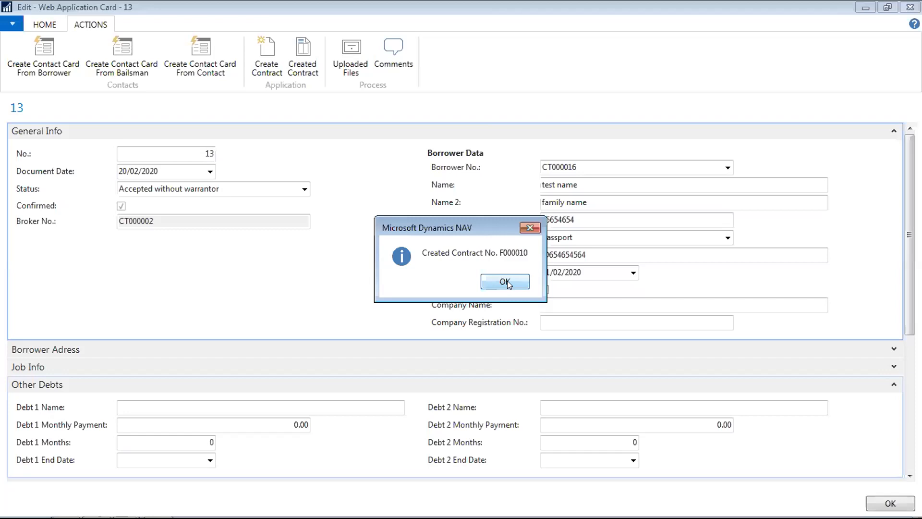
left_click(505, 281)
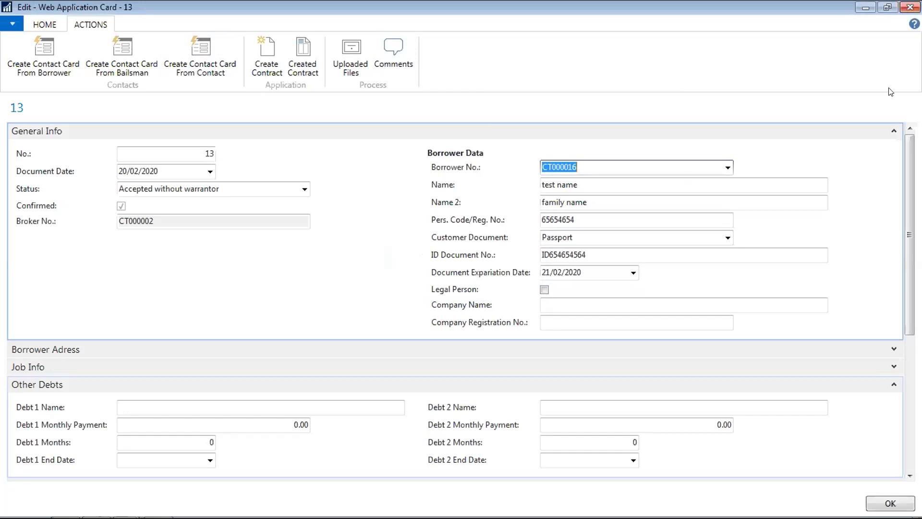
left_click(890, 502)
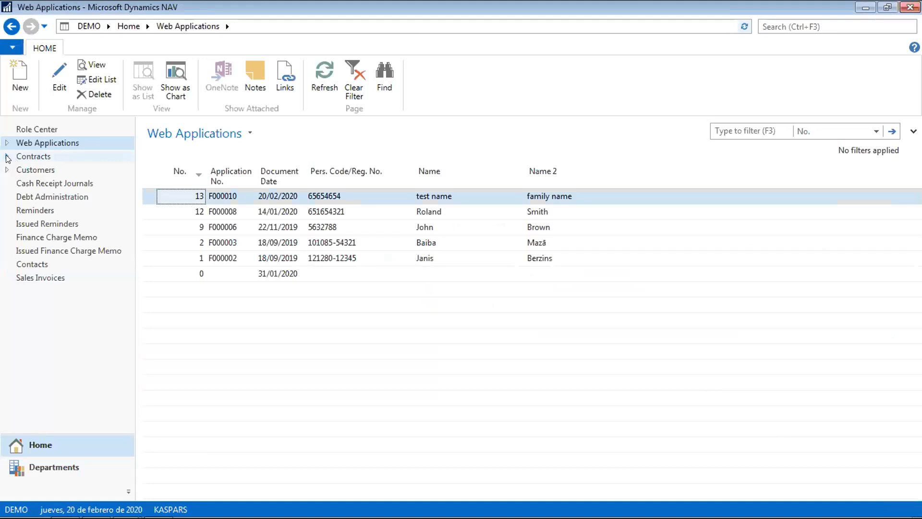
left_click(7, 156)
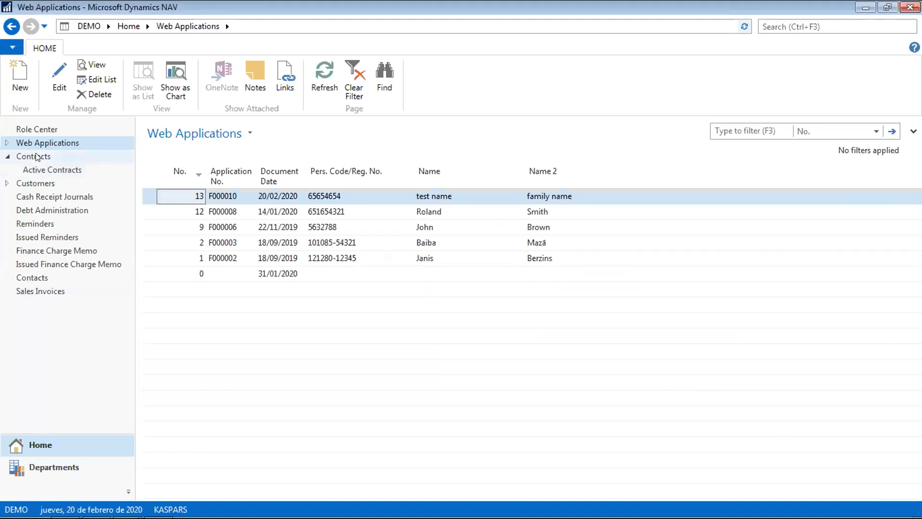
- Open contract F000010 from the Contracts list
left_click(36, 157)
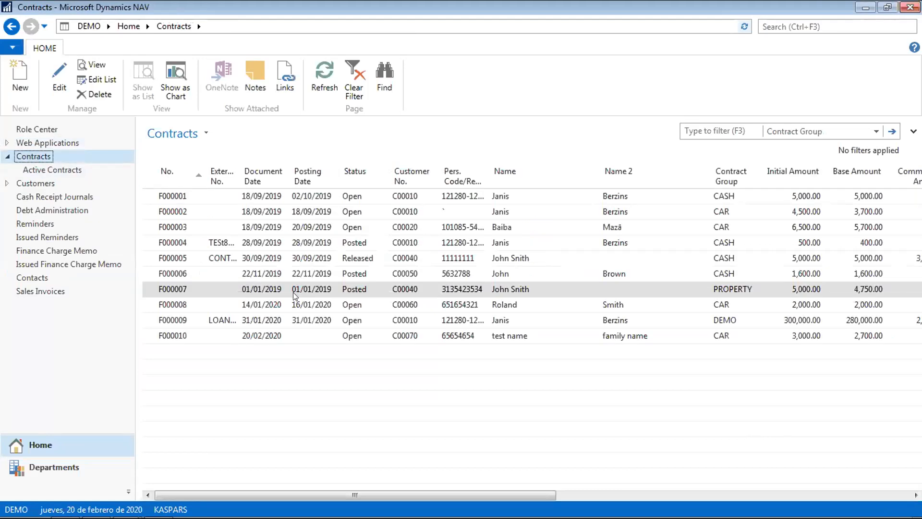
left_click(251, 337)
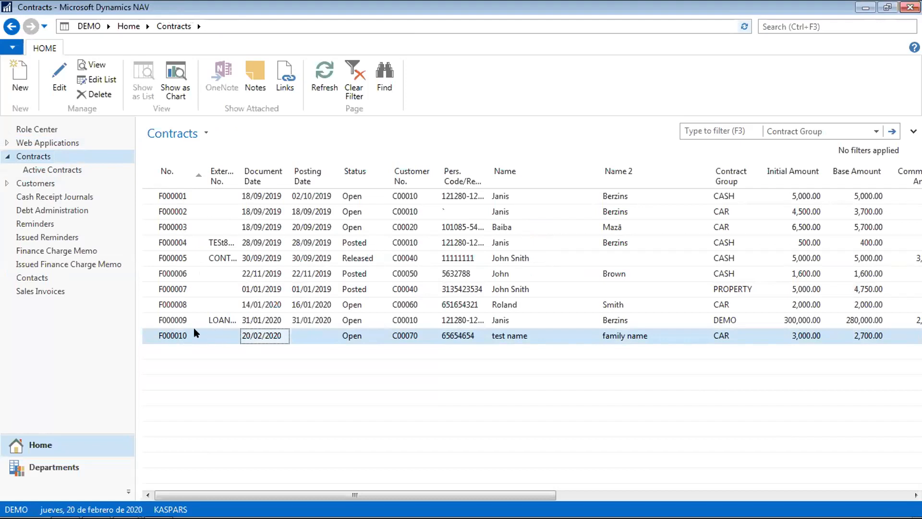
double_click(168, 338)
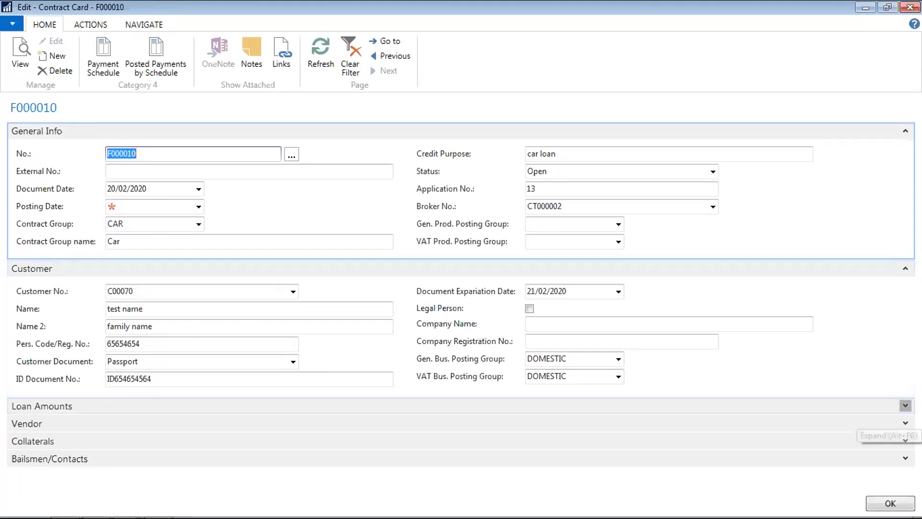
- Expand Loan Amounts and review the 3,000.00 initial amount, 203.00 commission and 7% rate
left_click(906, 406)
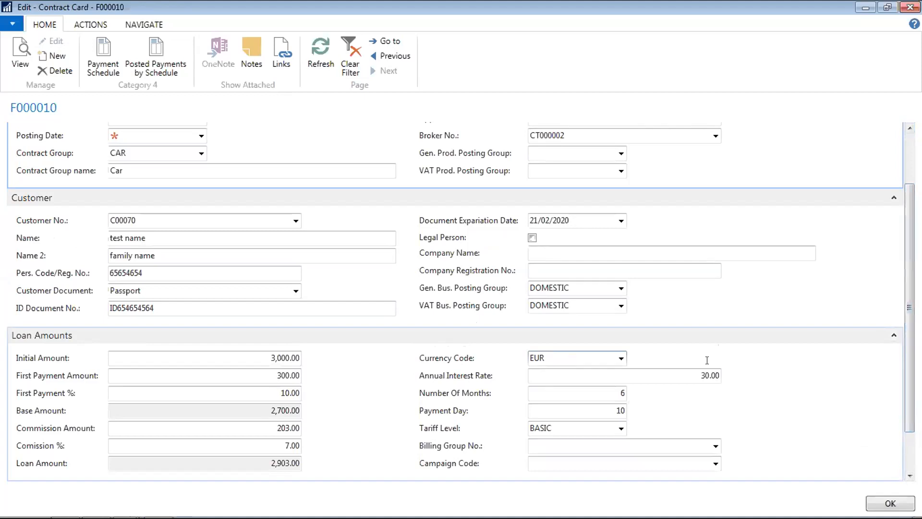
left_click(83, 26)
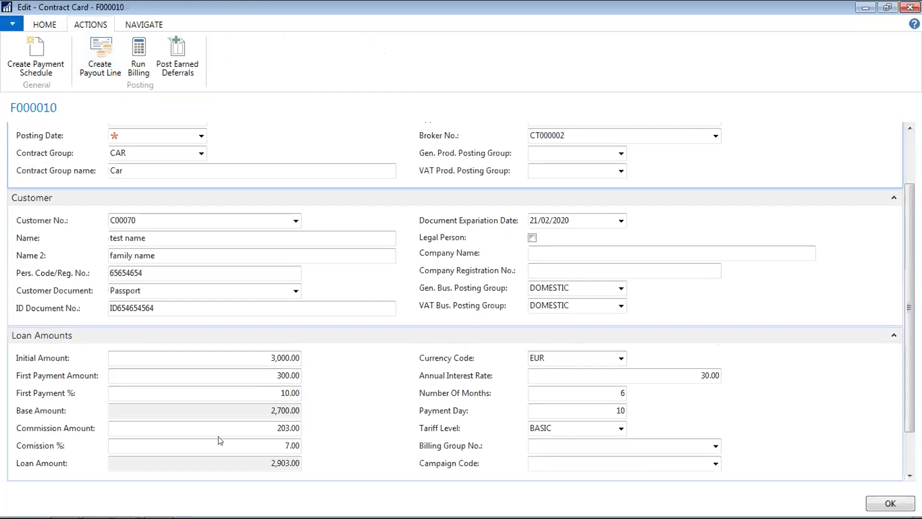
left_click(255, 357)
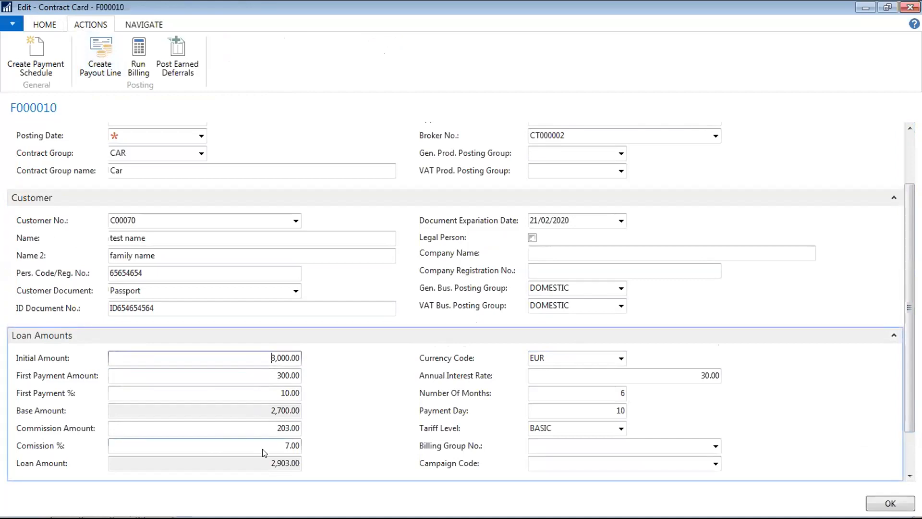
left_click(275, 442)
key("shift+Tab")
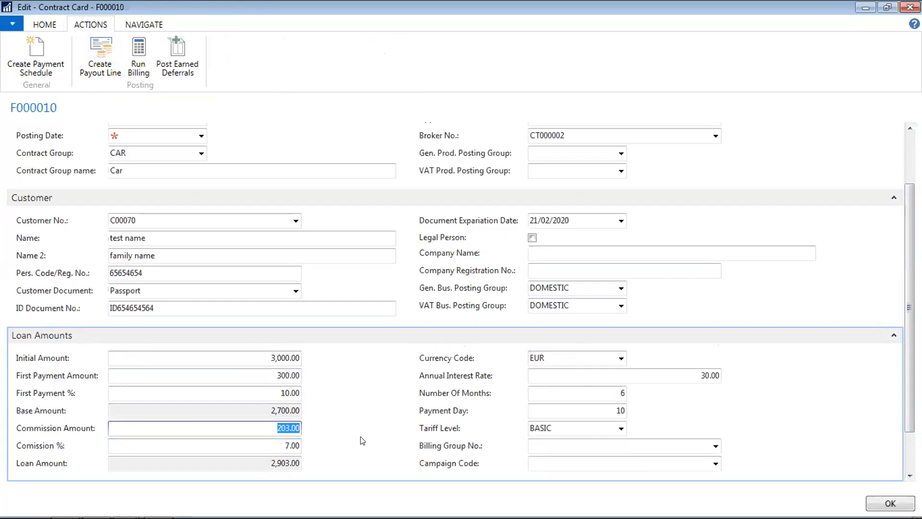
key("Tab")
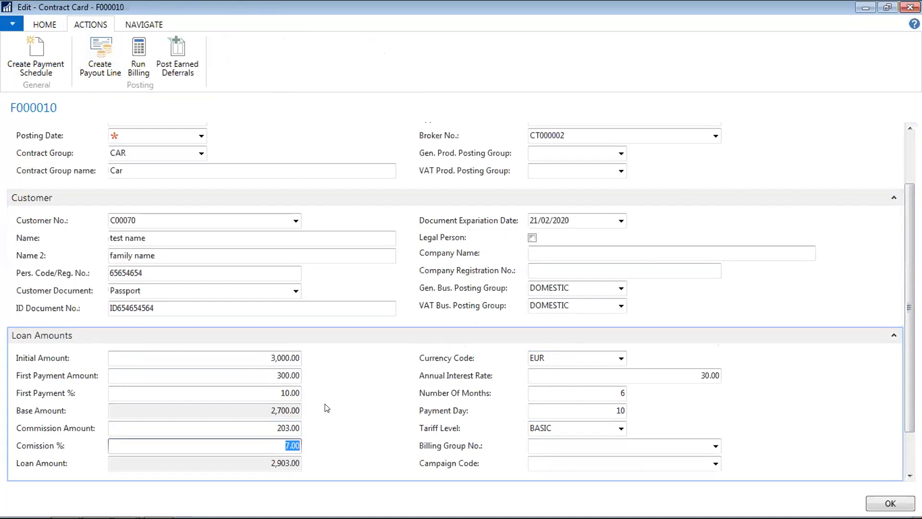
- Browse the full tariff level list, cancel without changes, and return to Comission %
left_click(621, 428)
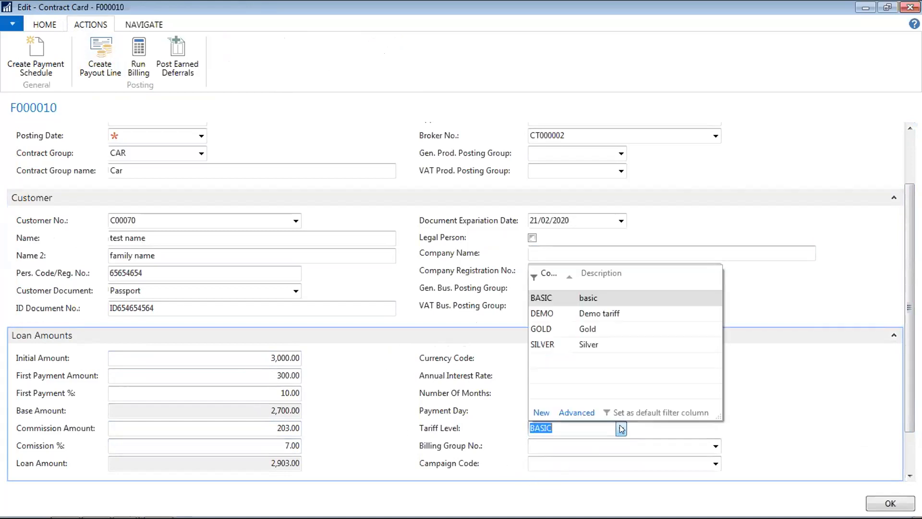
left_click(578, 413)
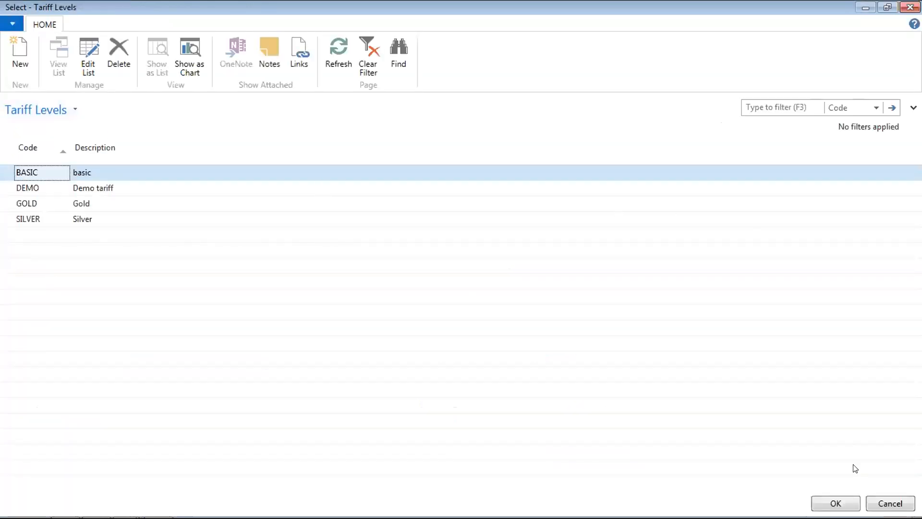
left_click(884, 504)
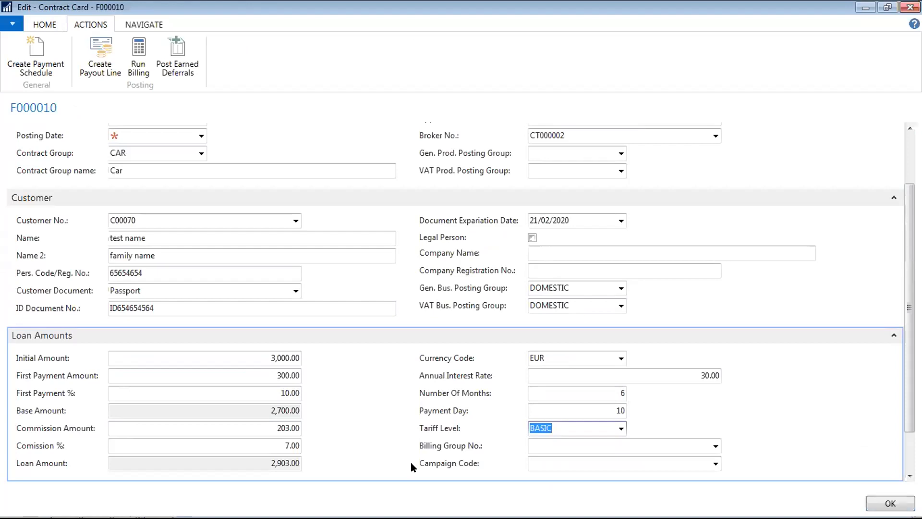
left_click(255, 442)
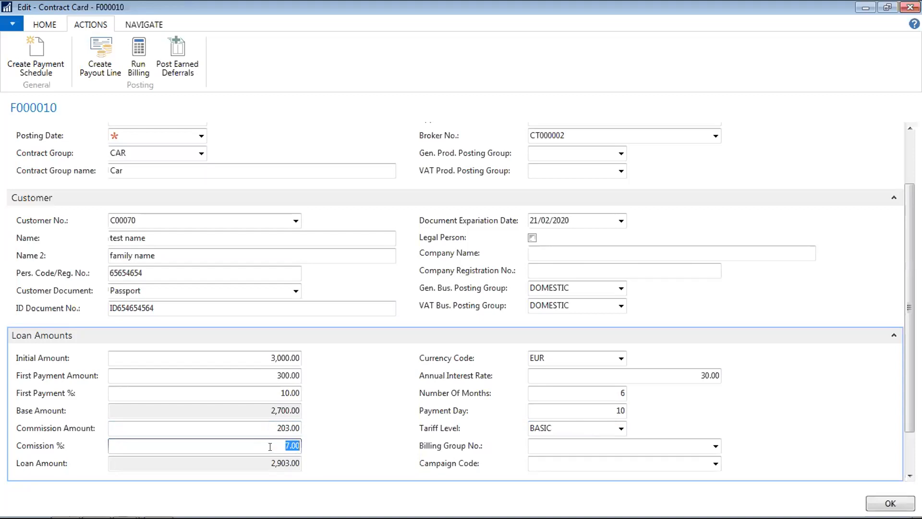
- Enter 10% commission and 28% annual interest rate, then attempt Create Payment Schedule
type("10")
key("Tab")
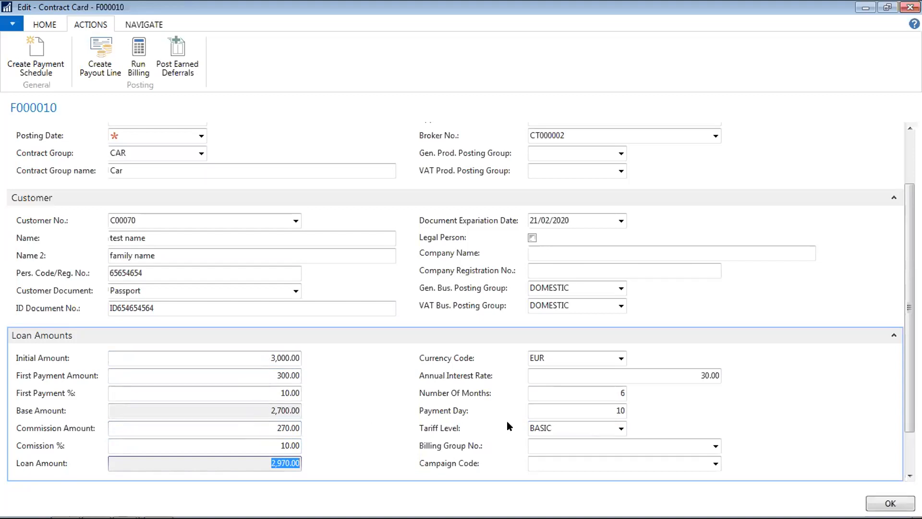
left_click(686, 374)
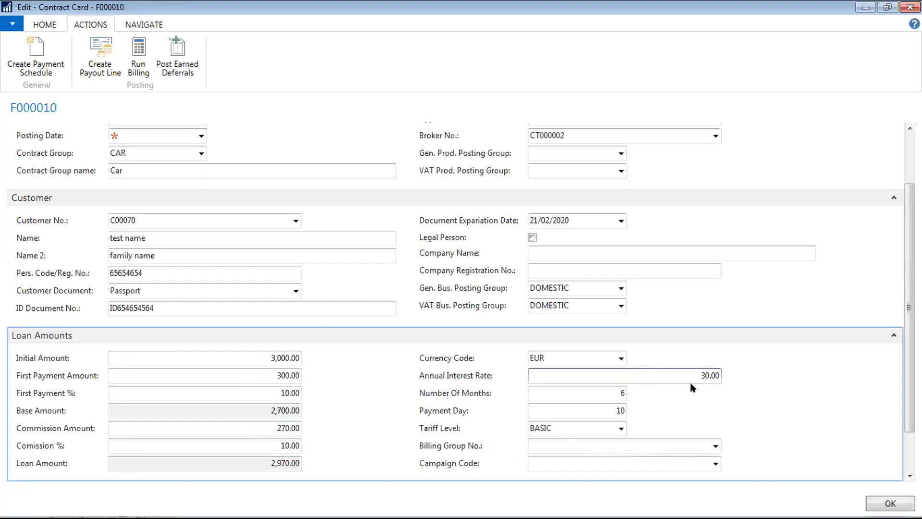
type("28")
key("Tab")
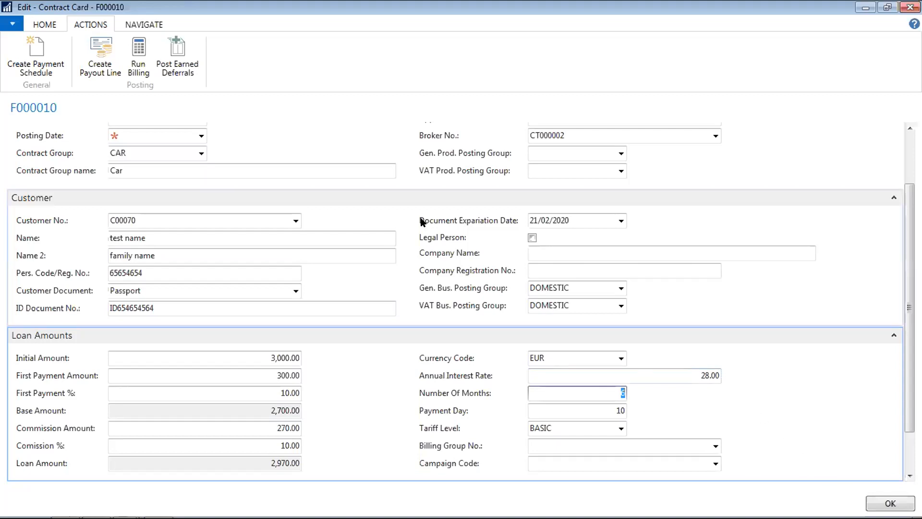
left_click(37, 50)
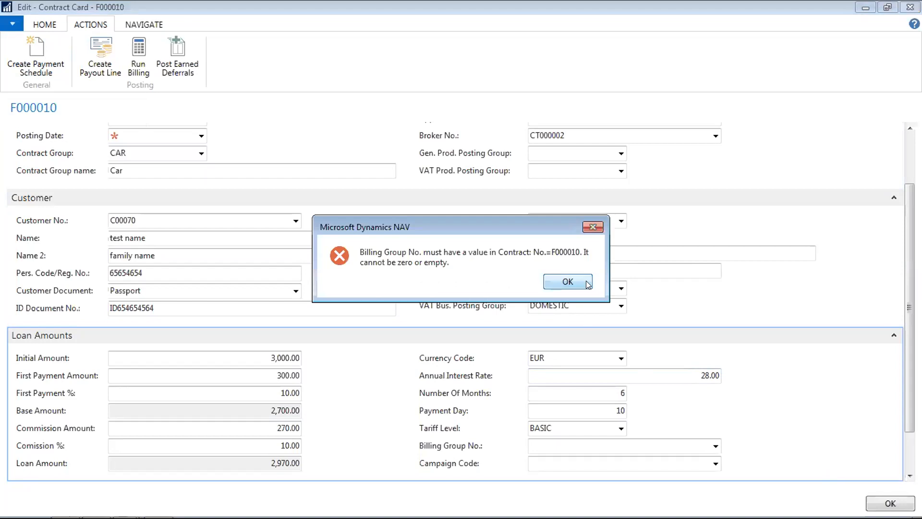
- Dismiss the Billing Group error and look through the billing group list without choosing
left_click(536, 264)
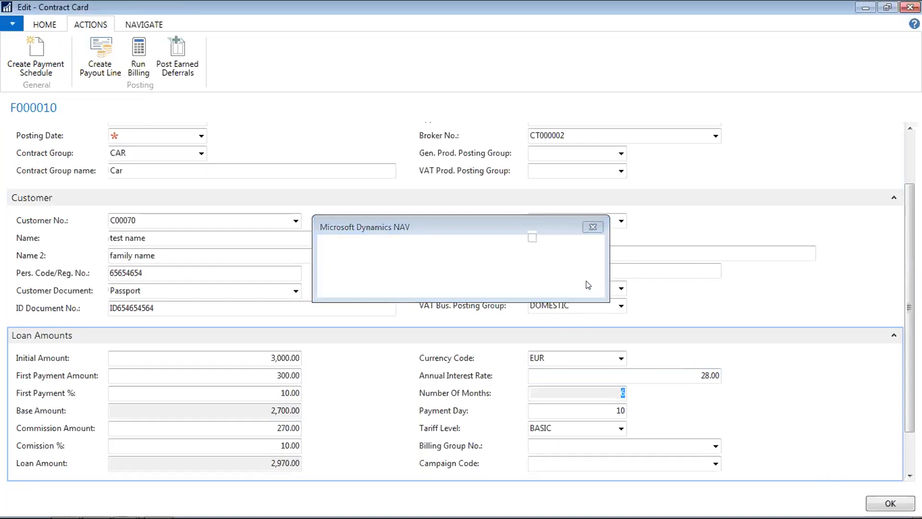
left_click(715, 448)
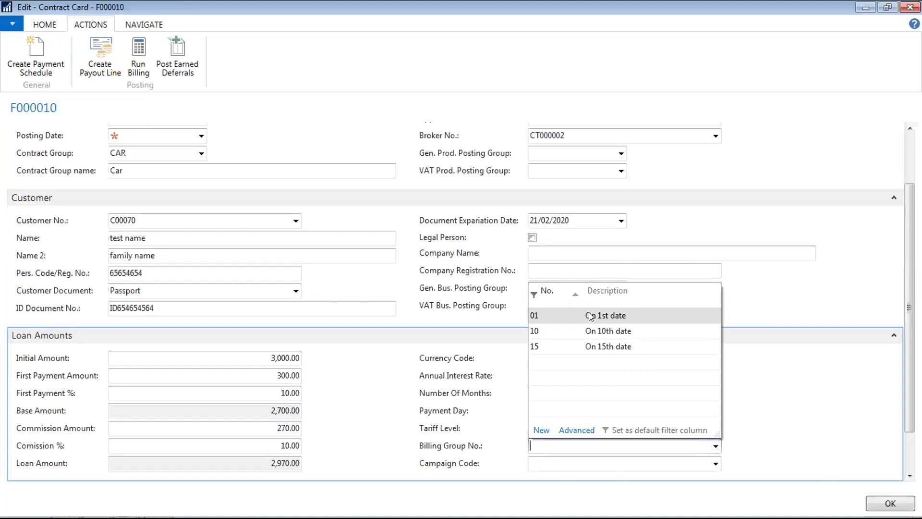
left_click(706, 248)
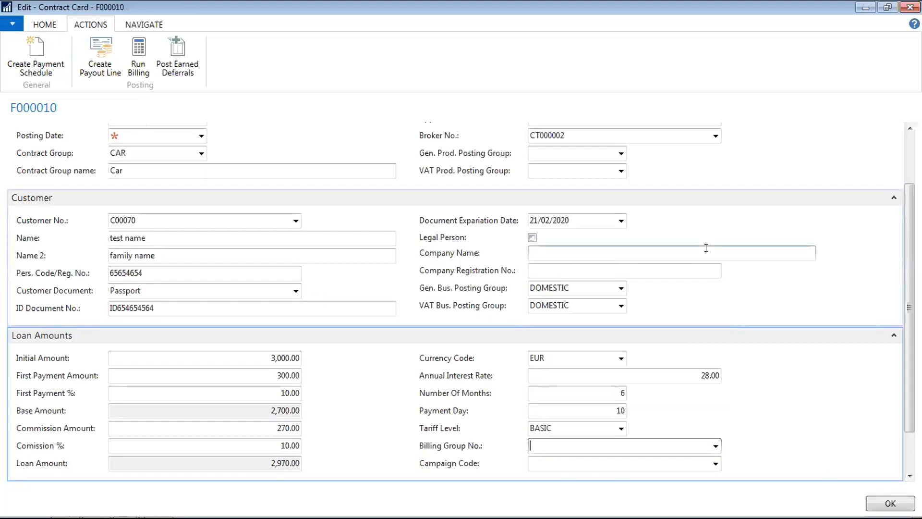
- Fill the empty Posting Date with today's date, 20/02/2020, using the t shortcut
left_click(178, 130)
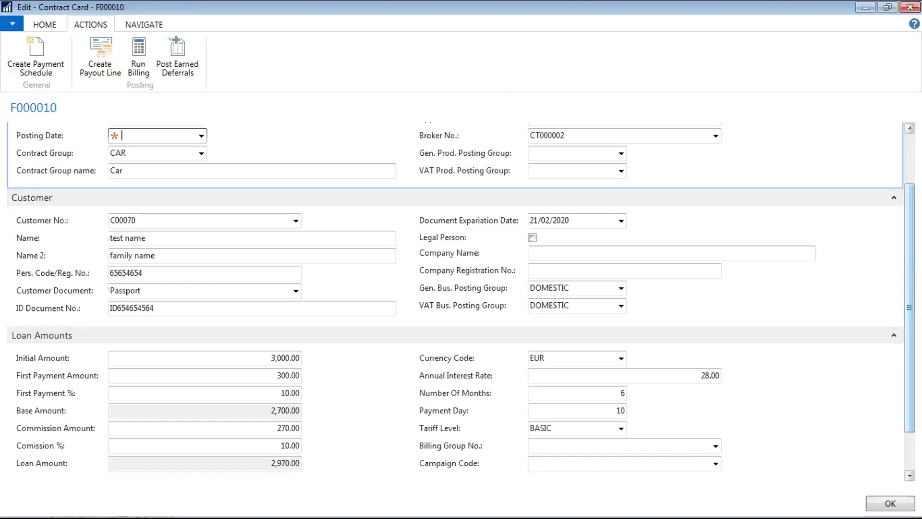
scroll(825, 181, "up", 2)
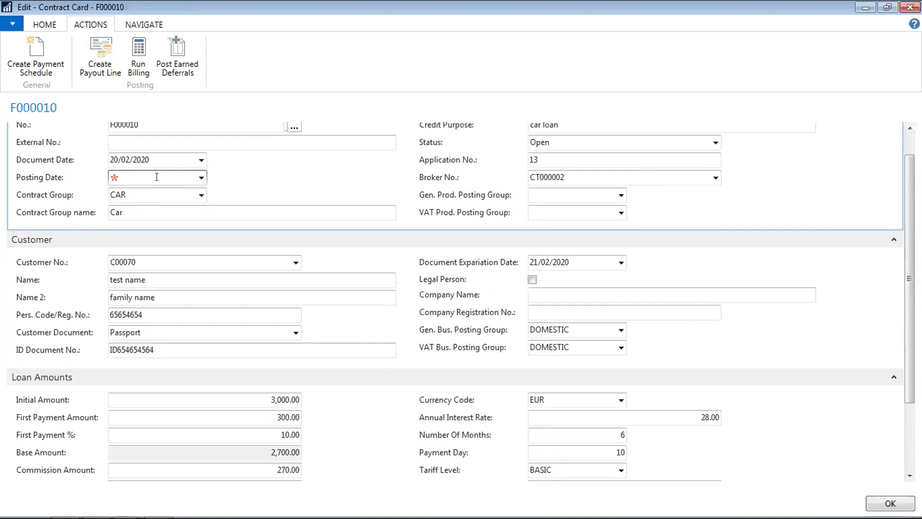
type("t")
key("Tab")
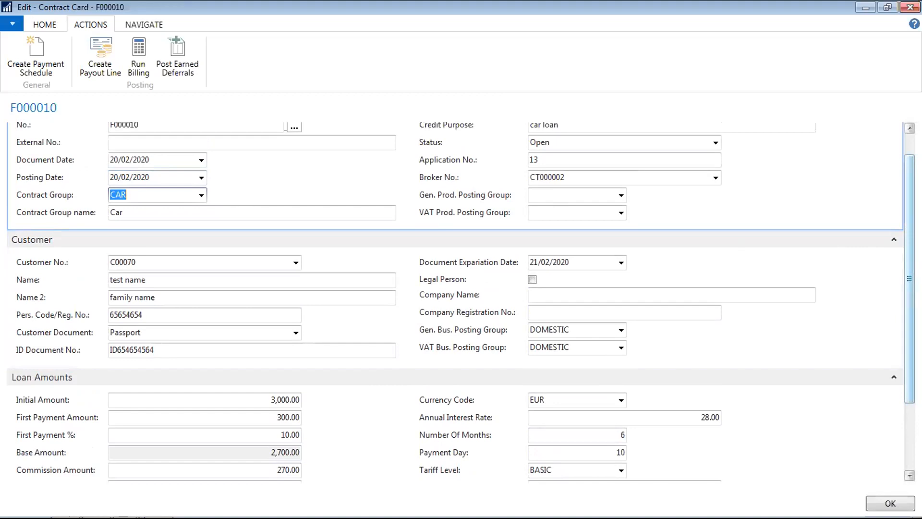
- Assign billing group 01 (On 1st date) to contract F000010, keeping payment day 10
scroll(903, 329, "down", 3)
left_click(584, 397)
left_click(716, 394)
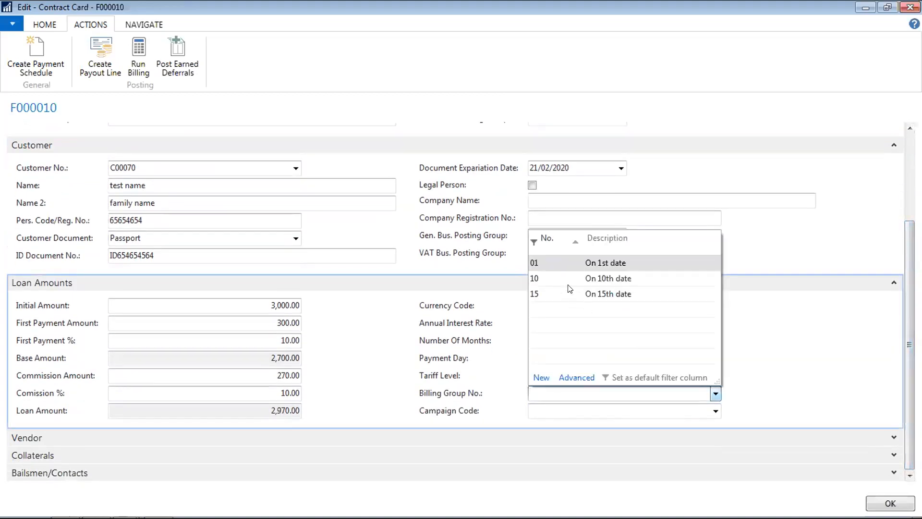
left_click(543, 263)
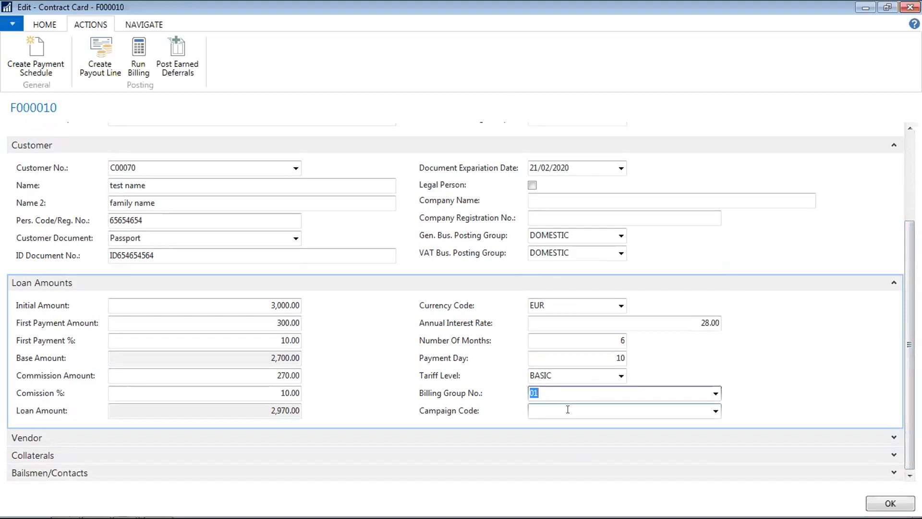
left_click(716, 394)
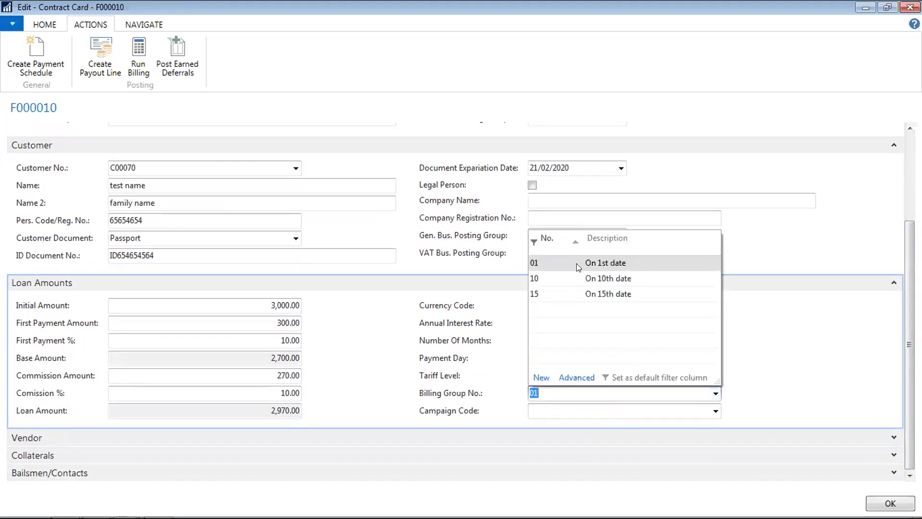
left_click(795, 234)
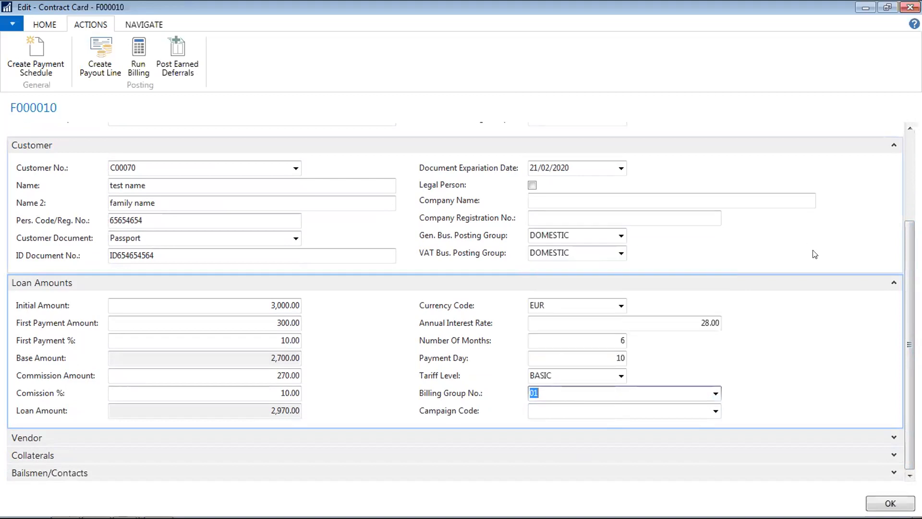
scroll(904, 295, "up", 1)
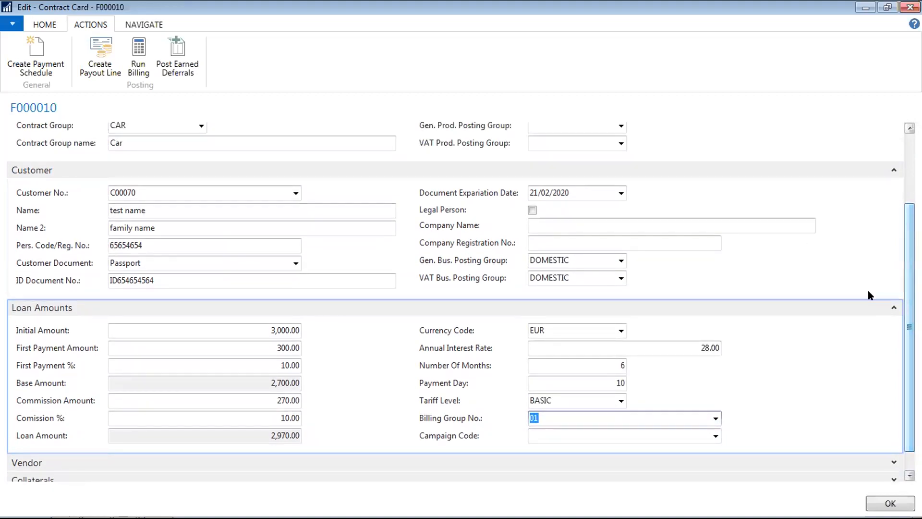
left_click(620, 382)
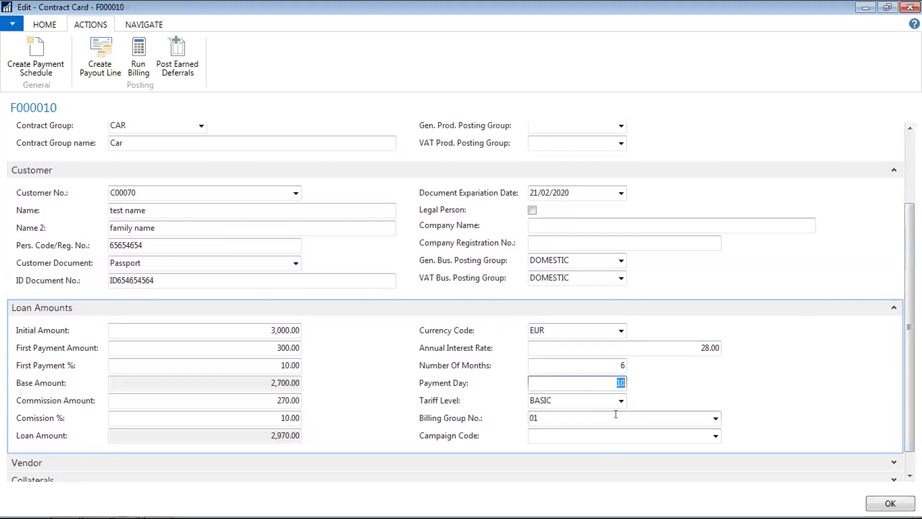
scroll(614, 411, "up", 3)
scroll(460, 304, "up", 1)
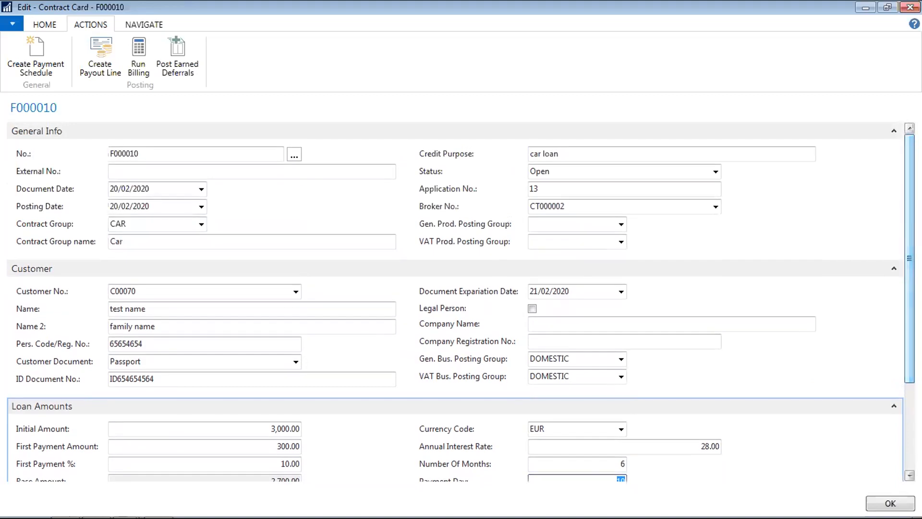
- Generate the payment schedule and check the first line's due date, interest and principal
left_click(44, 60)
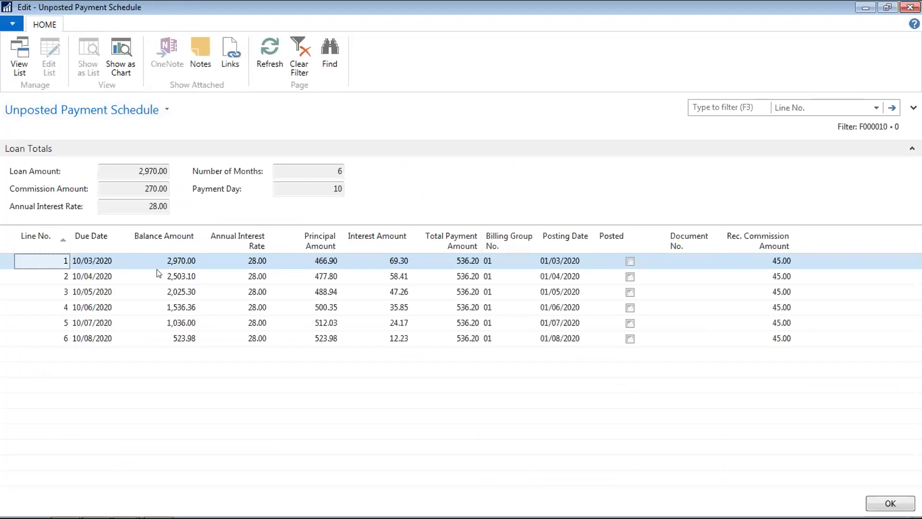
left_click(108, 260)
double_click(108, 260)
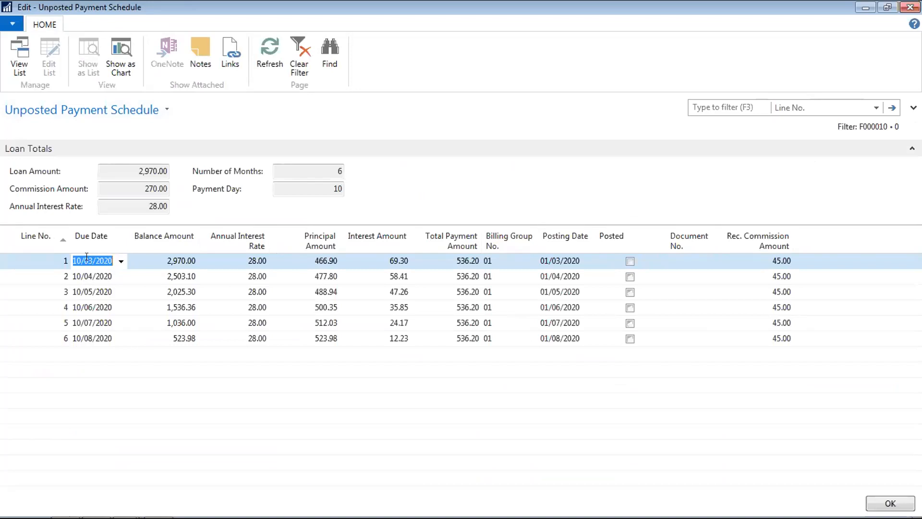
left_click(79, 273)
key("Up")
key("Tab")
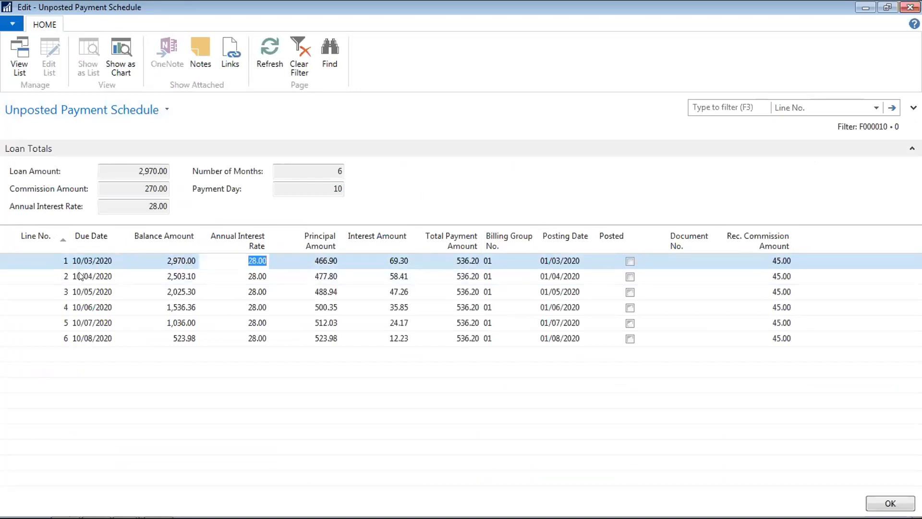
key("Tab")
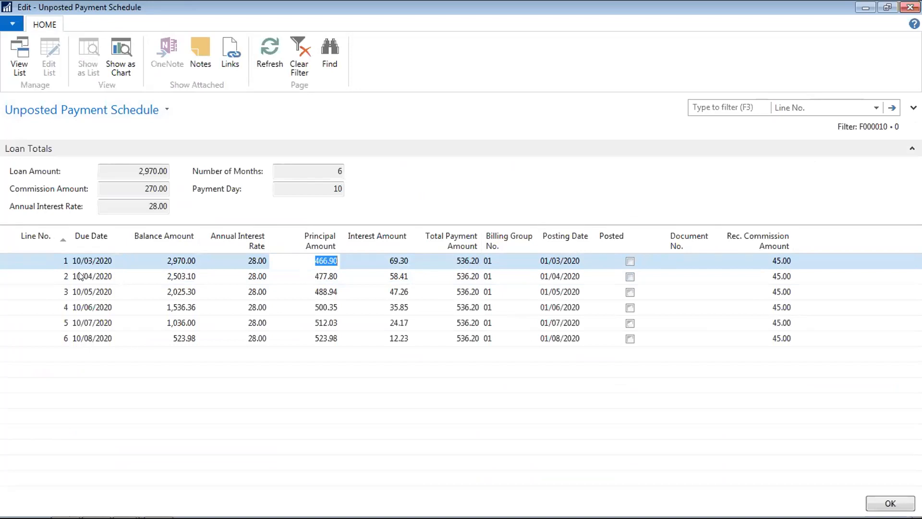
key("Tab")
key("Tab")
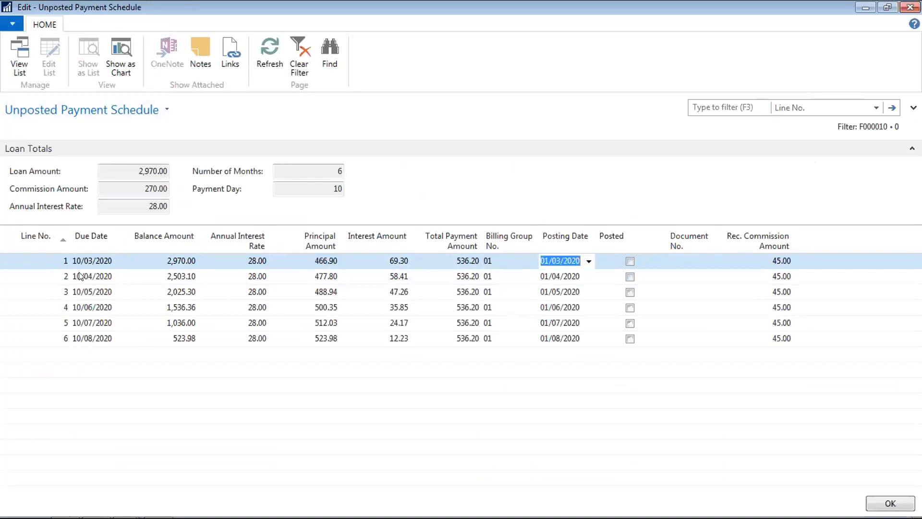
- Check commission amounts and due dates across lines 1 to 6 of the schedule
key("Down")
key("Down")
key("Down")
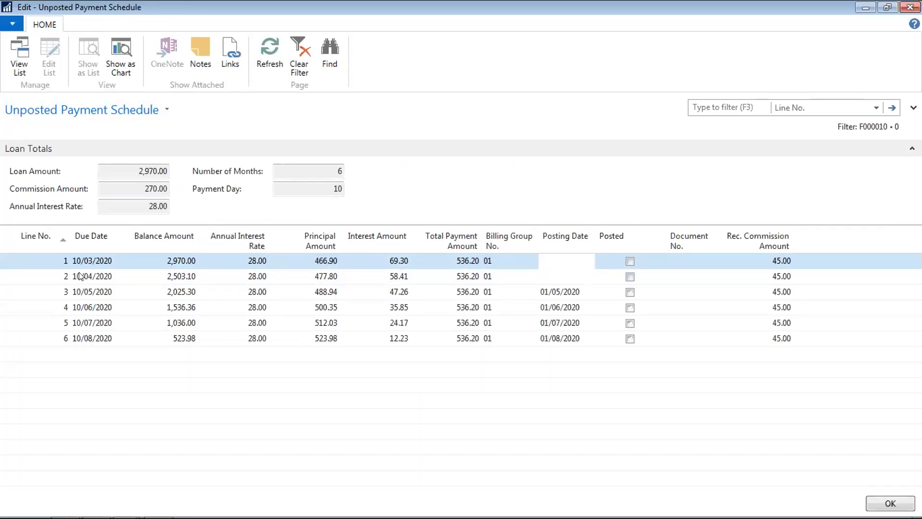
left_click(749, 259)
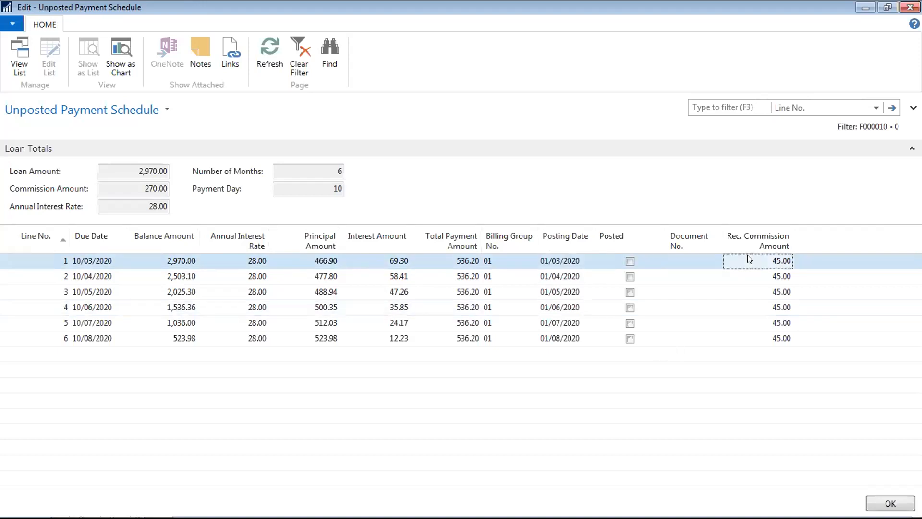
left_click(763, 321)
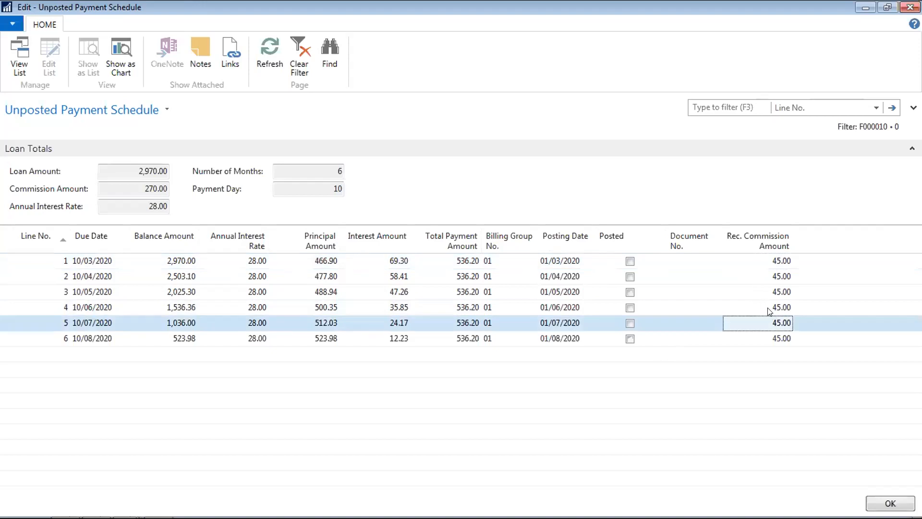
left_click(770, 312)
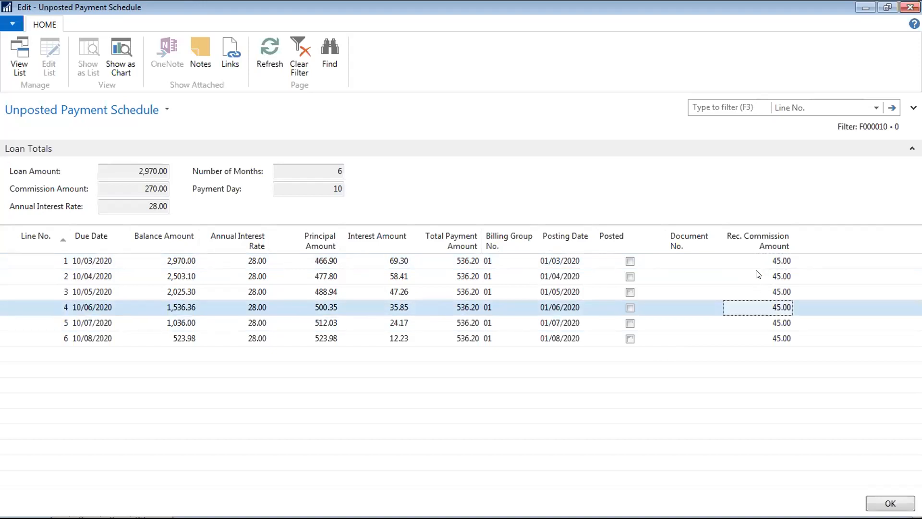
left_click(90, 336)
key("Up")
key("Up")
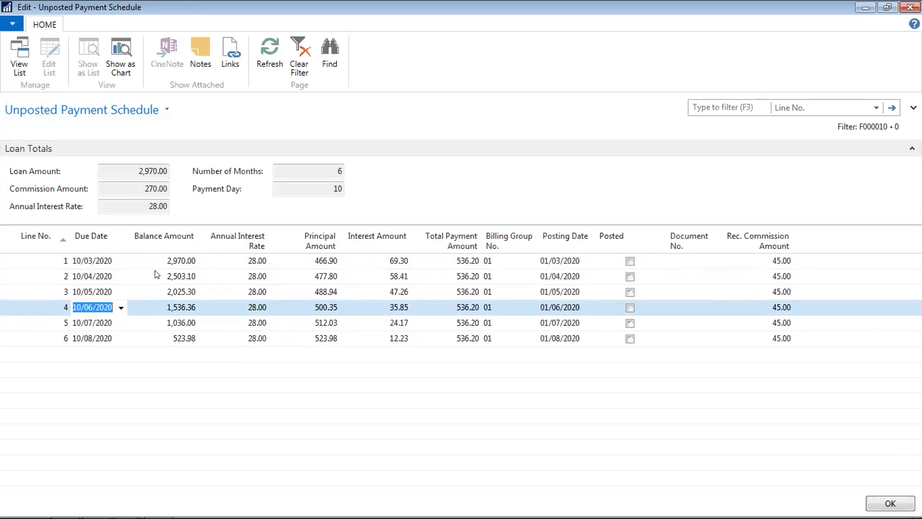
left_click(93, 276)
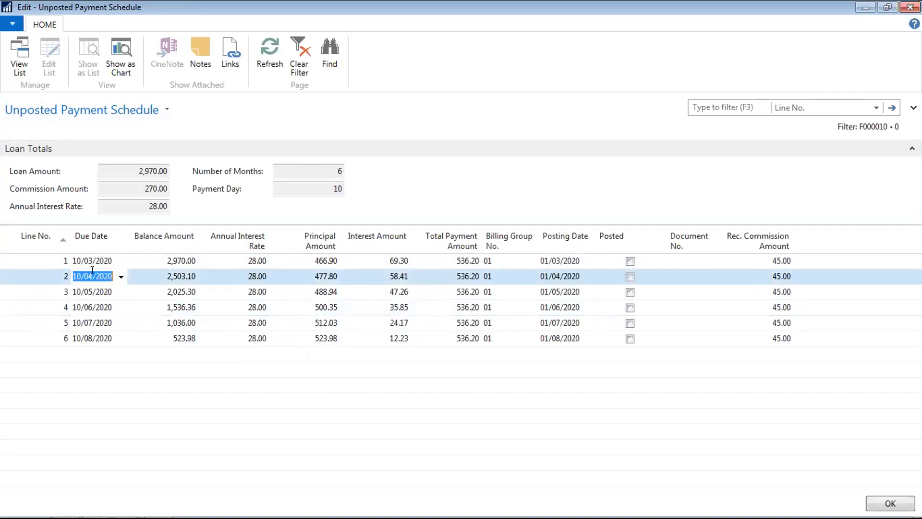
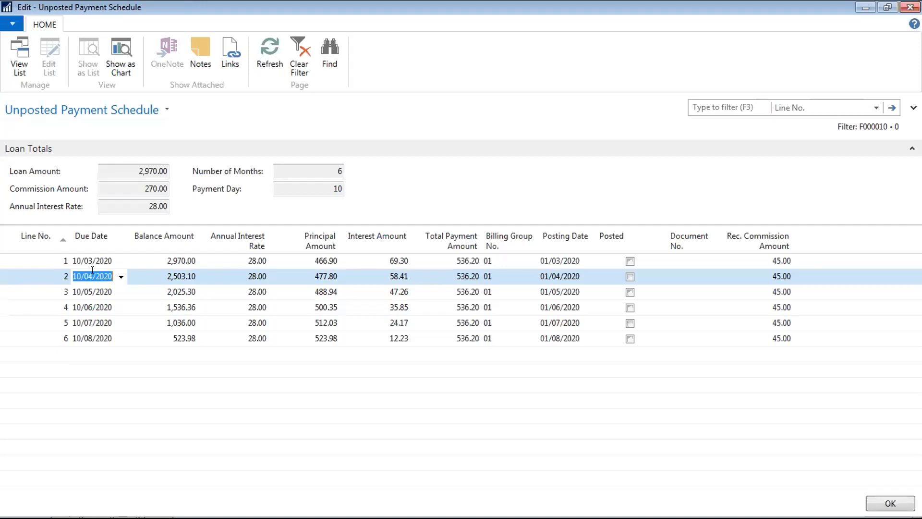
- Compare line 2's due date, interest, principal 477.80 and rate against line 1
key("Right")
key("Right")
key("Right")
key("Left")
key("Left")
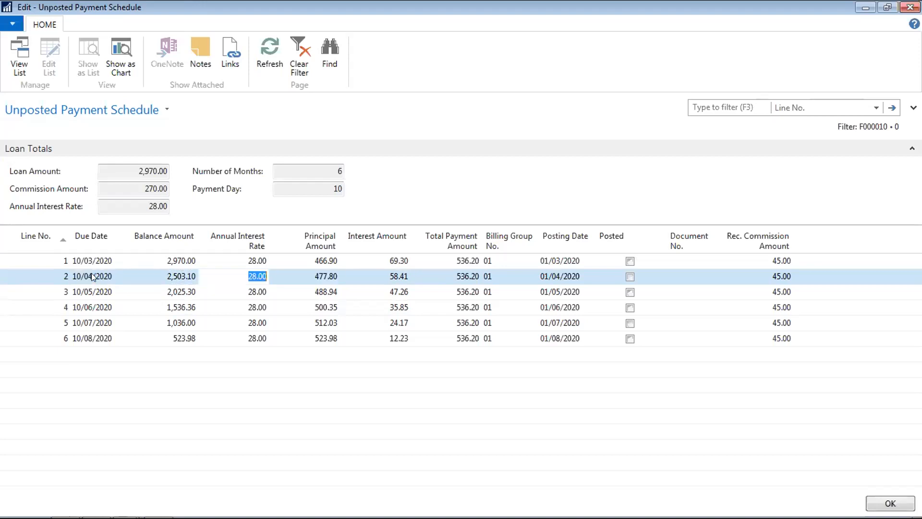
key("Left")
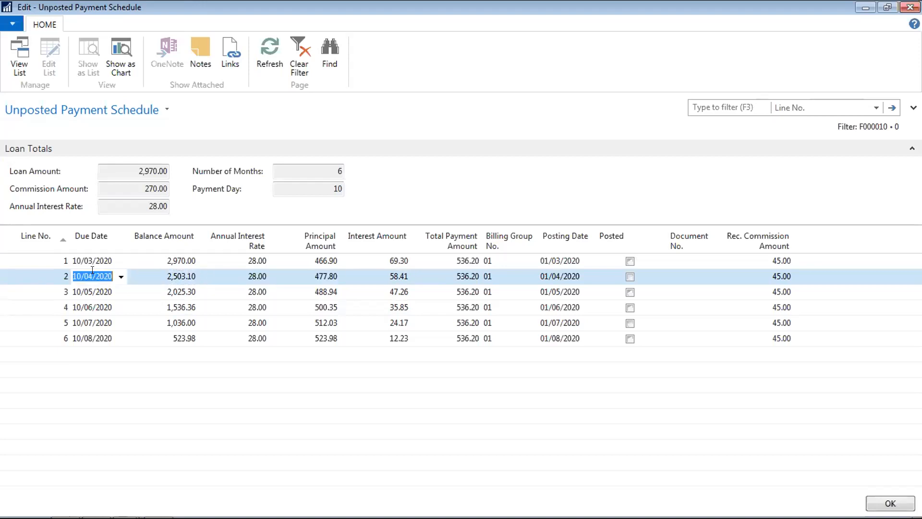
key("Down")
key("Up")
key("Right")
key("Right")
key("Right")
key("Right")
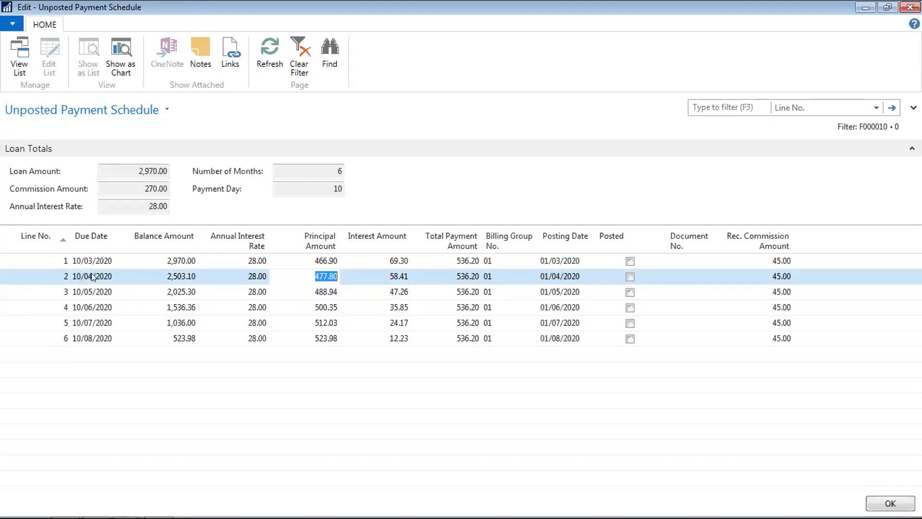
key("Up")
key("Down")
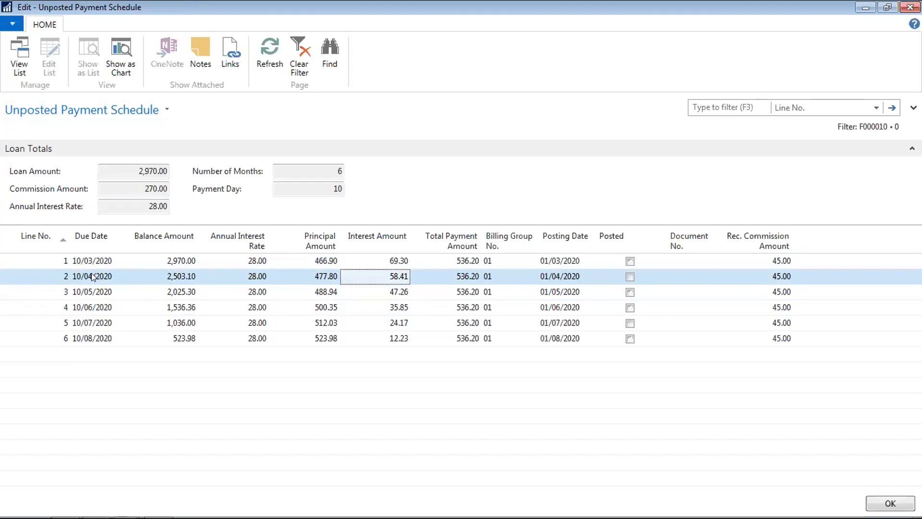
key("Up")
key("Down")
key("Left")
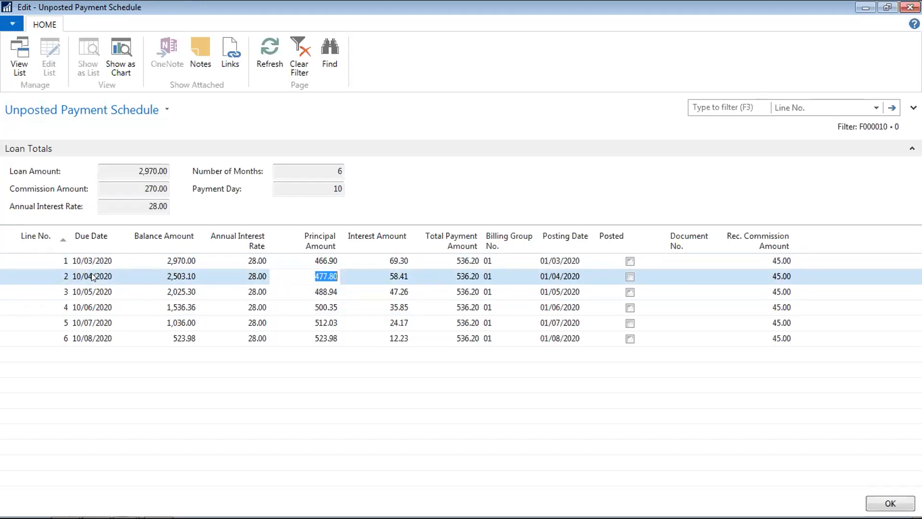
key("Left")
key("Up")
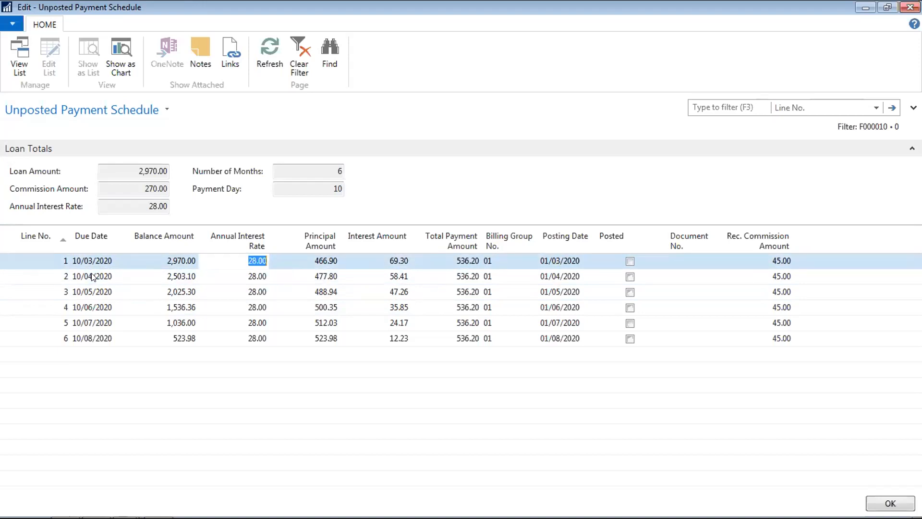
key("Down")
left_click(93, 273)
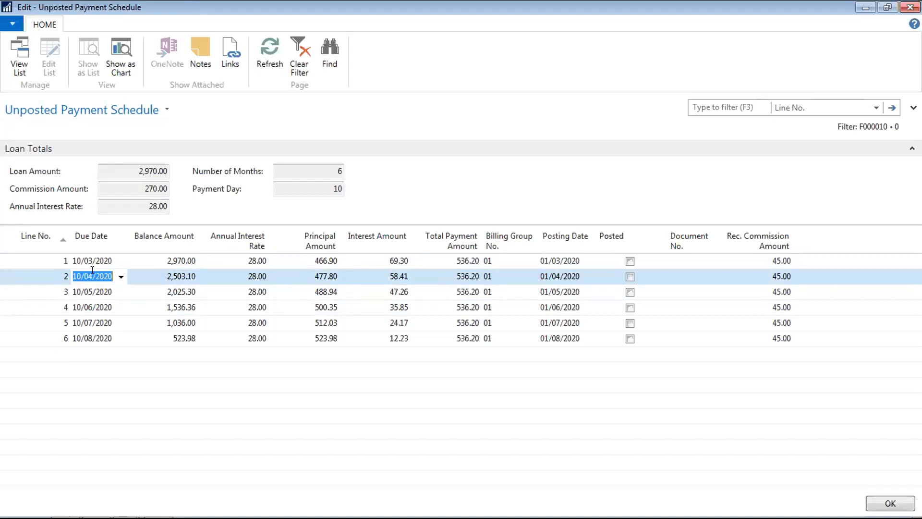
- Change line 1's due date to 10/04/2020 so the schedule recalculates
key("Up")
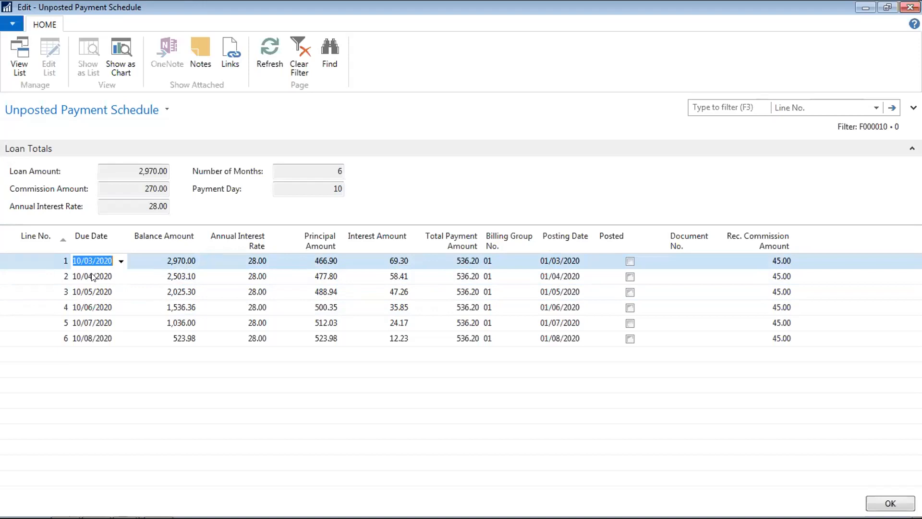
type("104")
key("Tab")
key("Down")
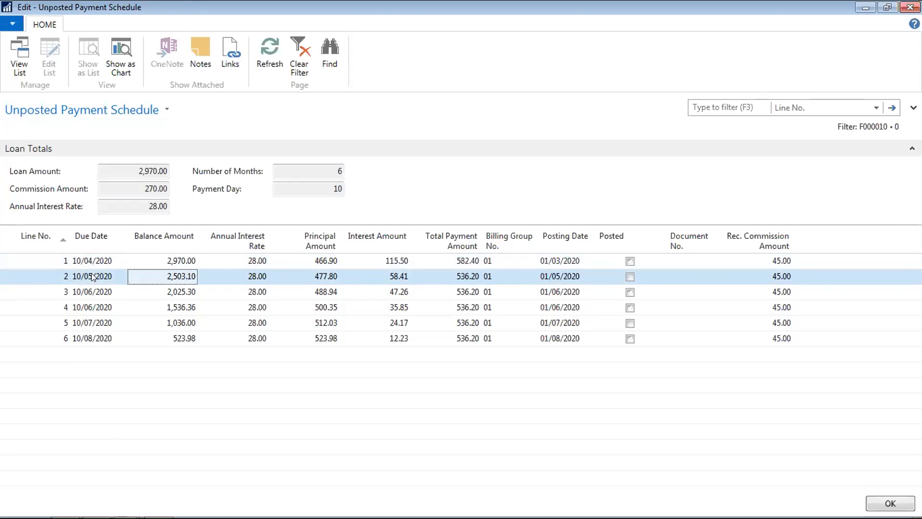
key("Up")
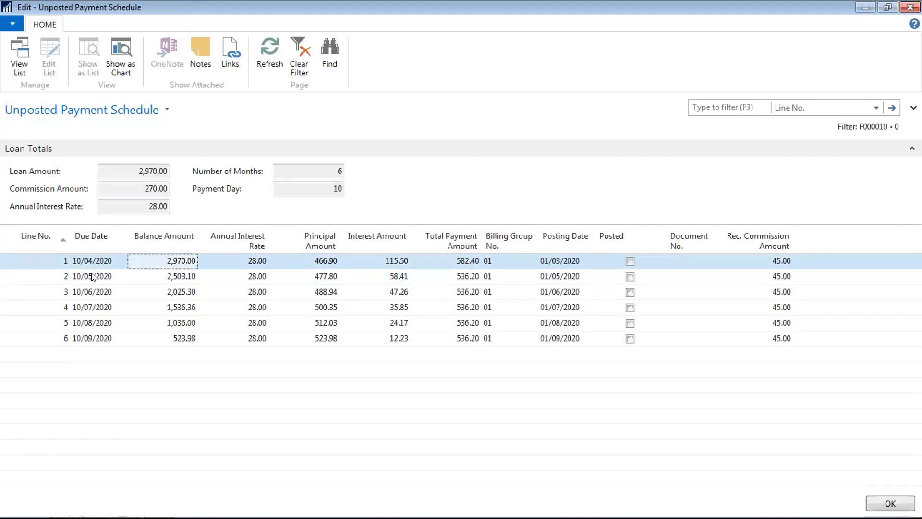
- Check the recalculated due dates on lines 1 through 4
key("Down")
left_click(91, 267)
key("Down")
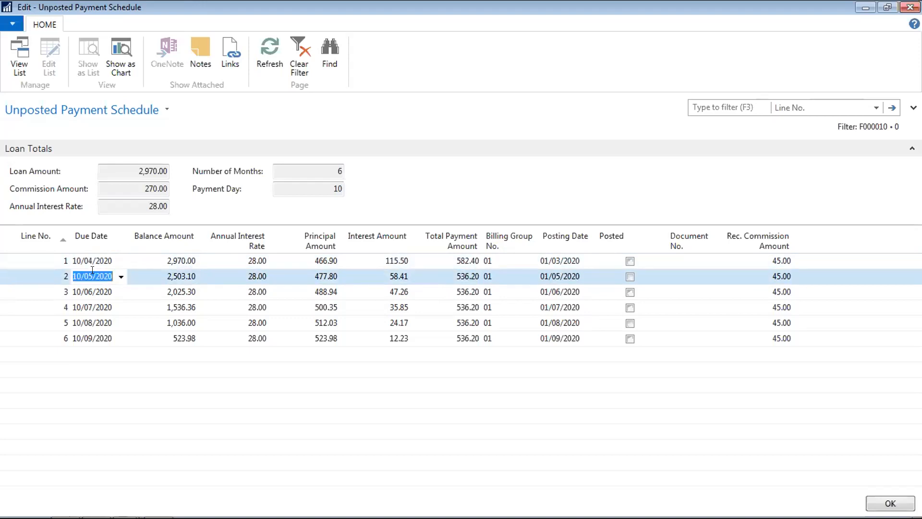
key("Up")
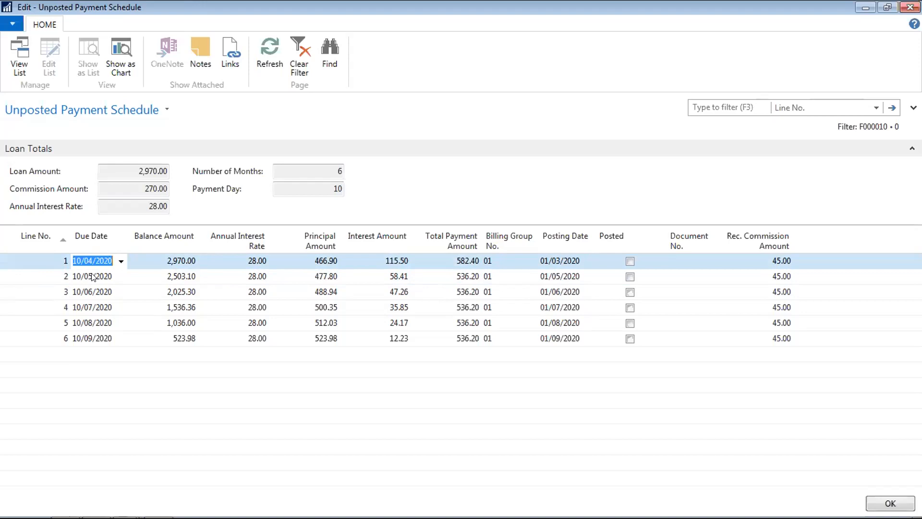
key("Down")
key("Down")
key("Down")
key("Down")
key("Up")
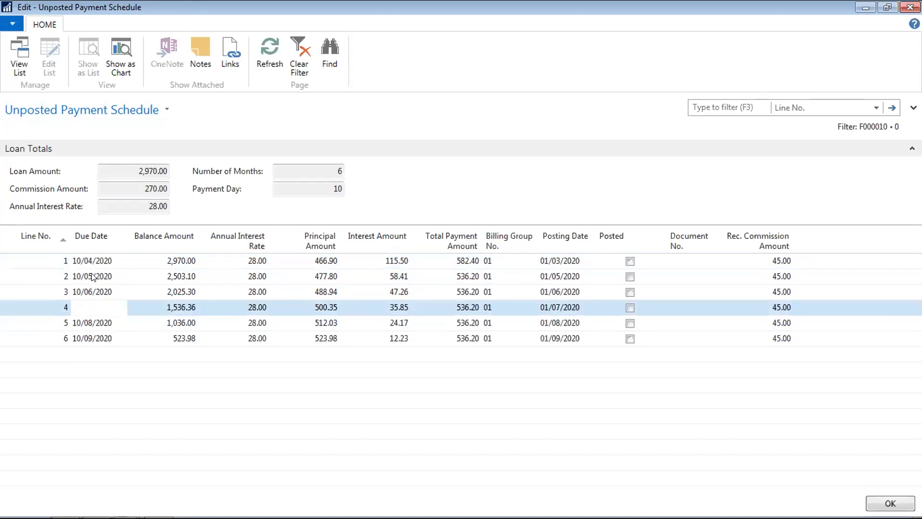
key("Up")
key("Up")
key("Up")
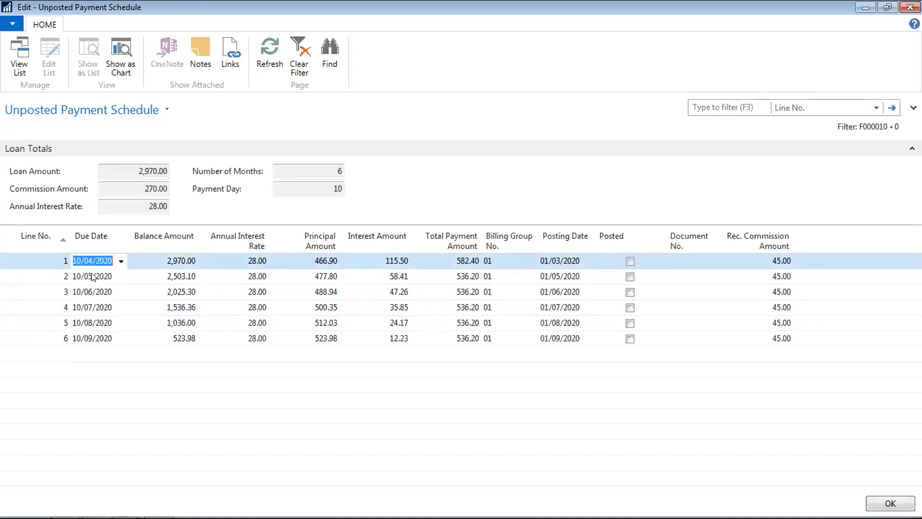
- Review line 1's interest rate, balance, interest, billing group and posting date after recalculation
key("Tab")
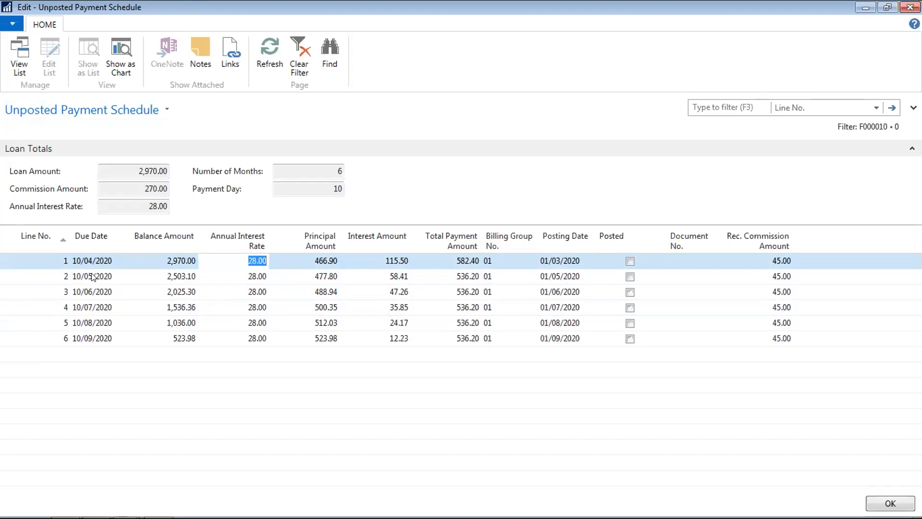
key("shift+Tab")
key("Right")
key("Right")
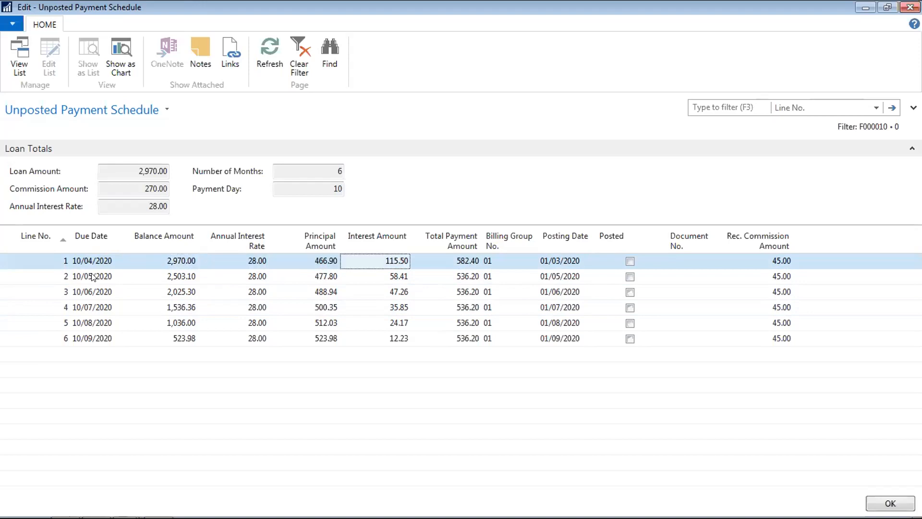
key("Tab")
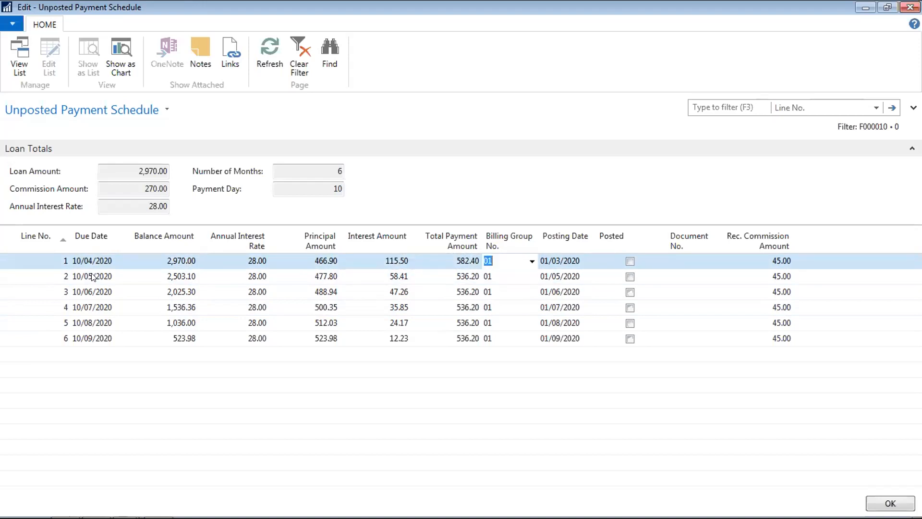
key("Tab")
key("Left")
key("Left")
key("Left")
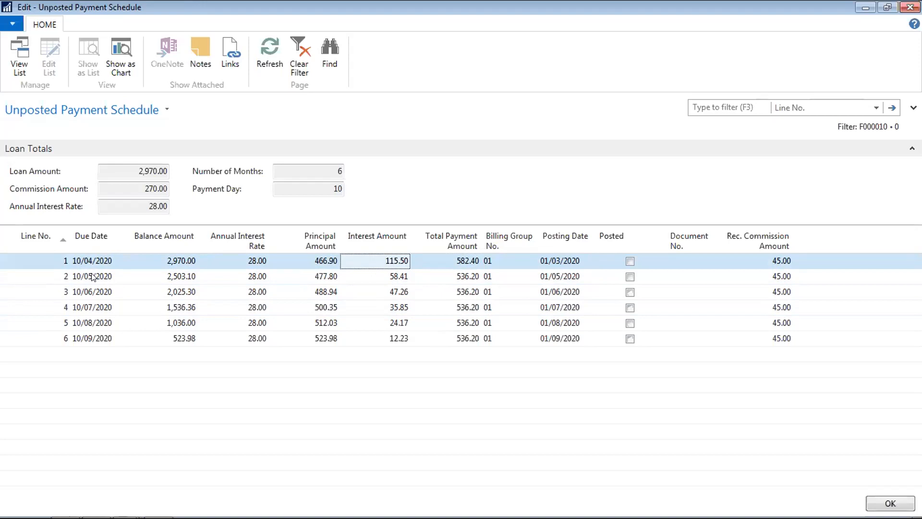
key("Down")
key("Up")
key("Left")
key("Left")
key("Left")
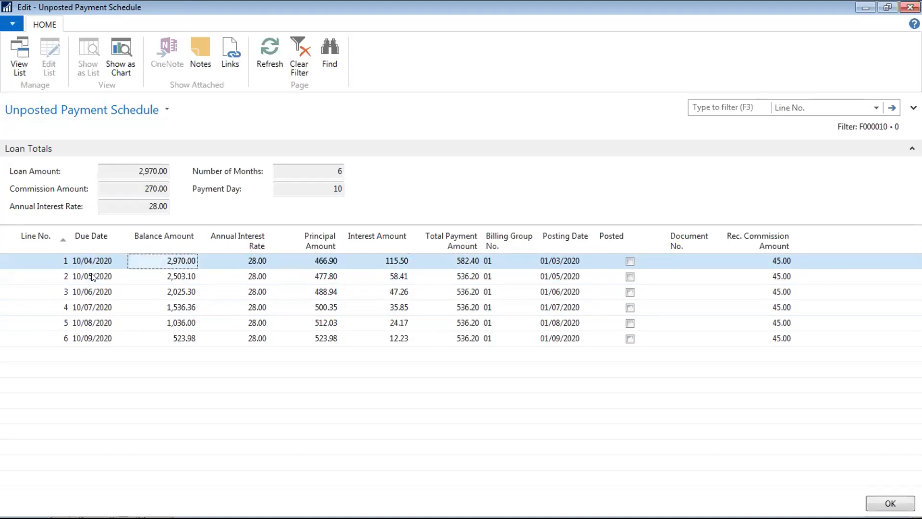
key("Down")
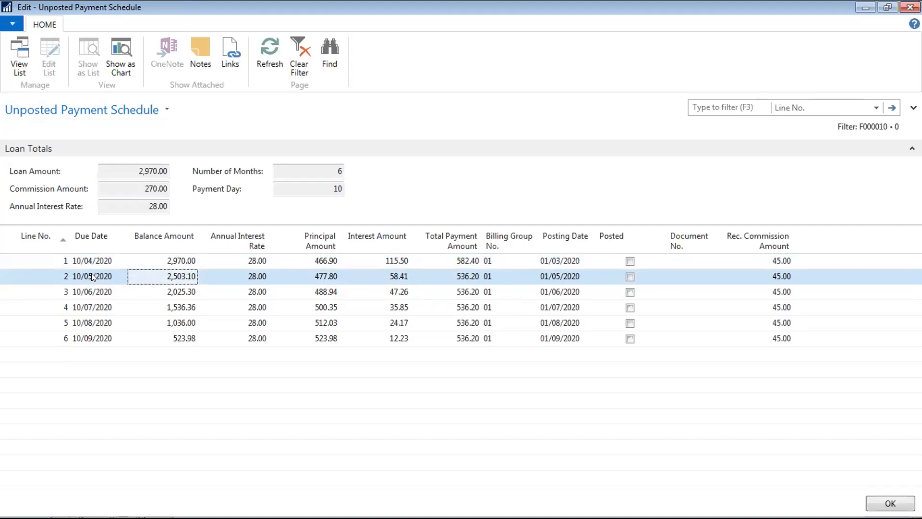
- Start editing line 2's due date by deleting its month digit 5
key("Left")
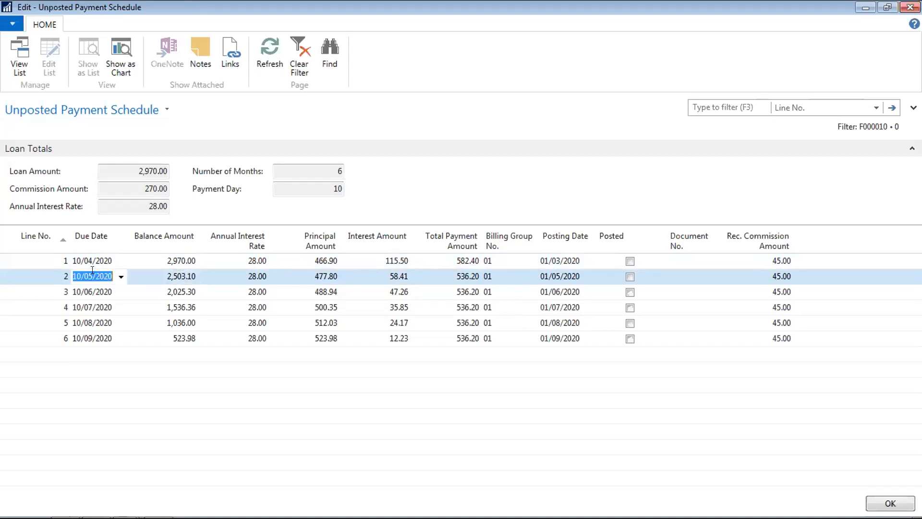
key("F2")
key("Right")
key("Right")
key("Right")
key("Delete")
type("7")
key("Tab")
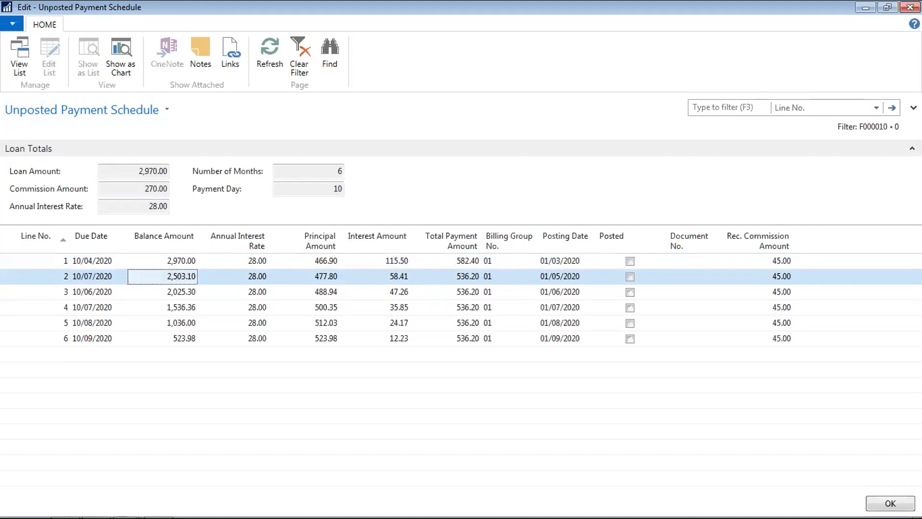
key("Down")
key("Up")
key("Tab")
key("Tab")
key("Up")
key("Delete")
key("Down")
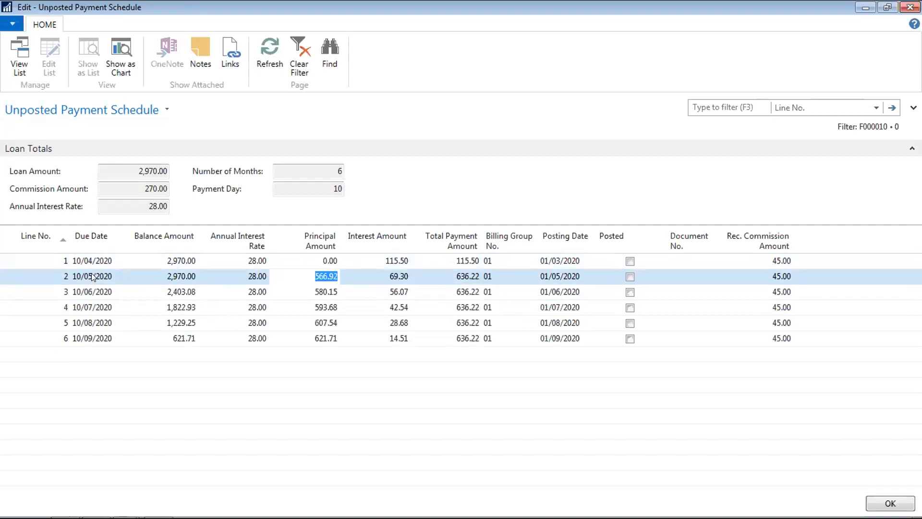
key("Delete")
key("Down")
left_click(92, 273)
key("Left")
key("Right")
key("Right")
key("Delete")
type("6")
key("Tab")
key("Delete")
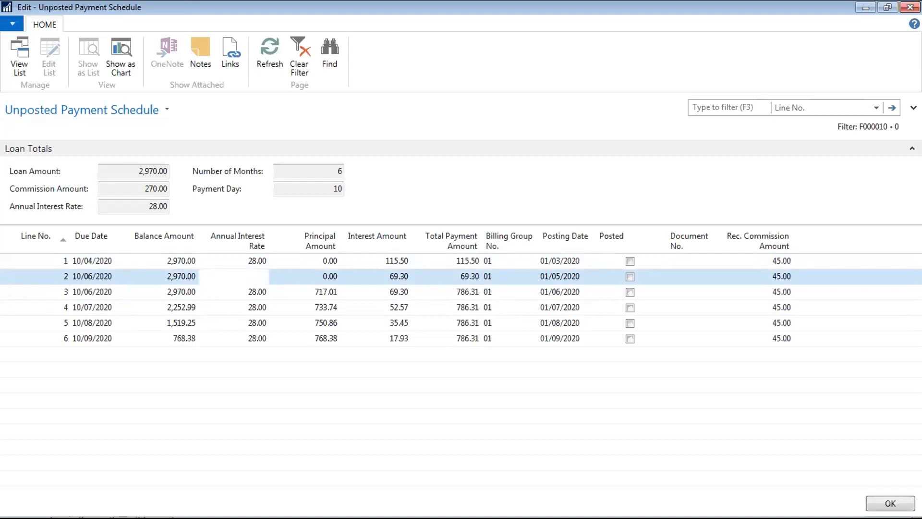
key("Down")
key("Up")
key("Up")
key("Down")
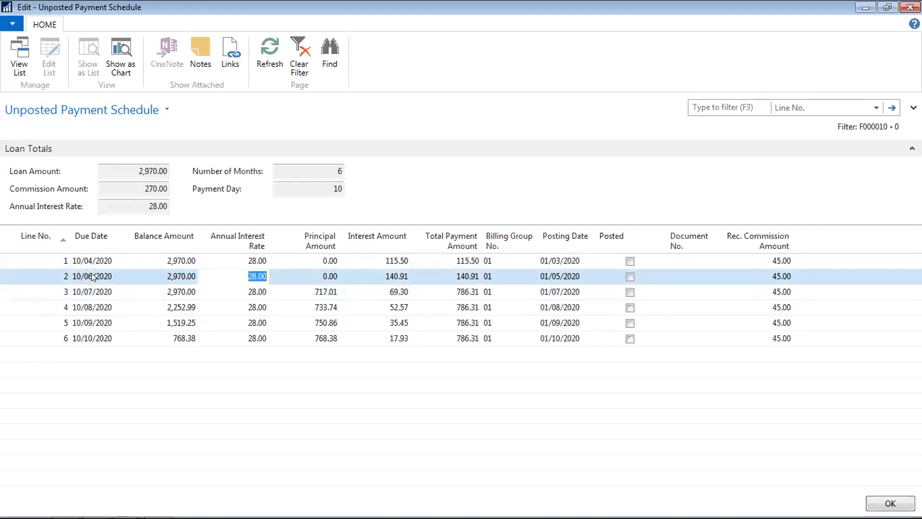
key("Tab")
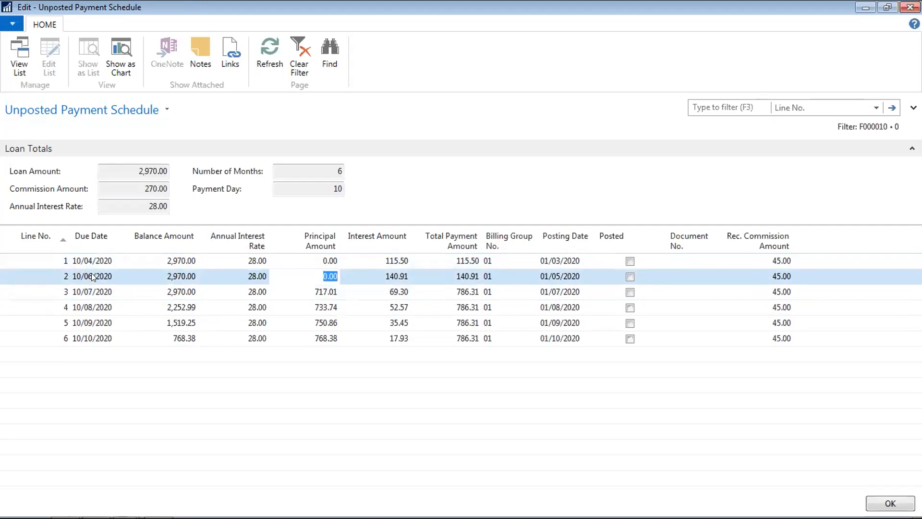
key("Down")
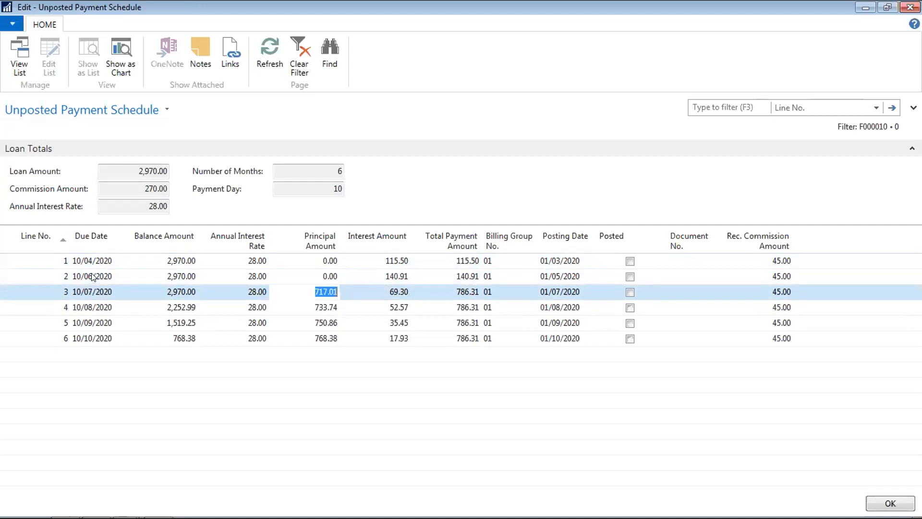
key("Up")
key("Tab")
key("Tab")
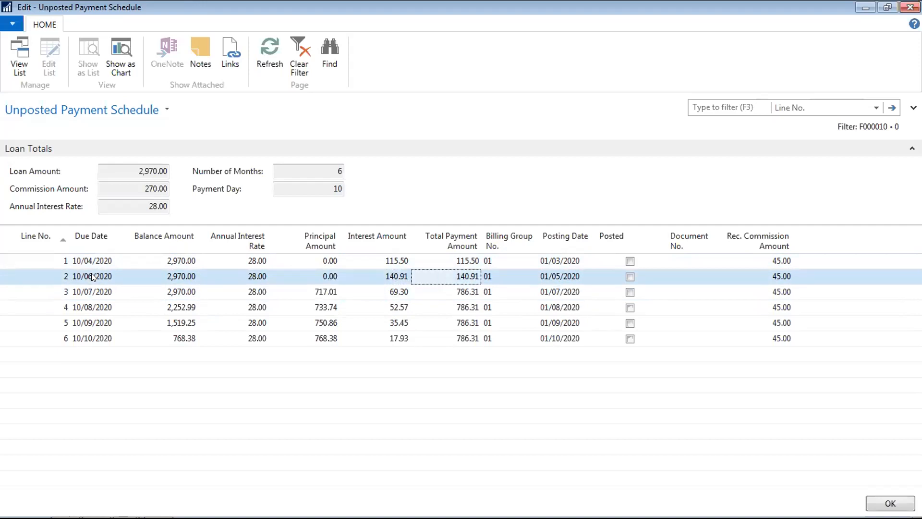
key("shift+Tab")
key("shift+Tab")
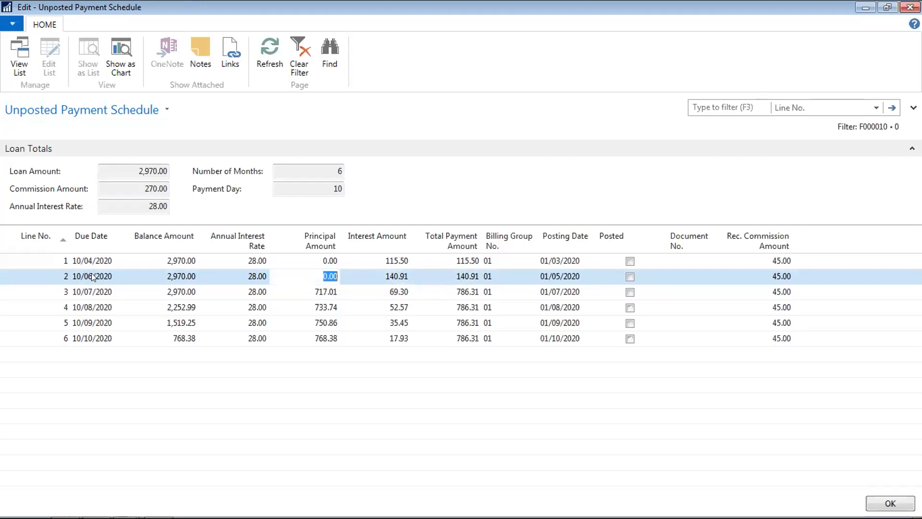
key("Up")
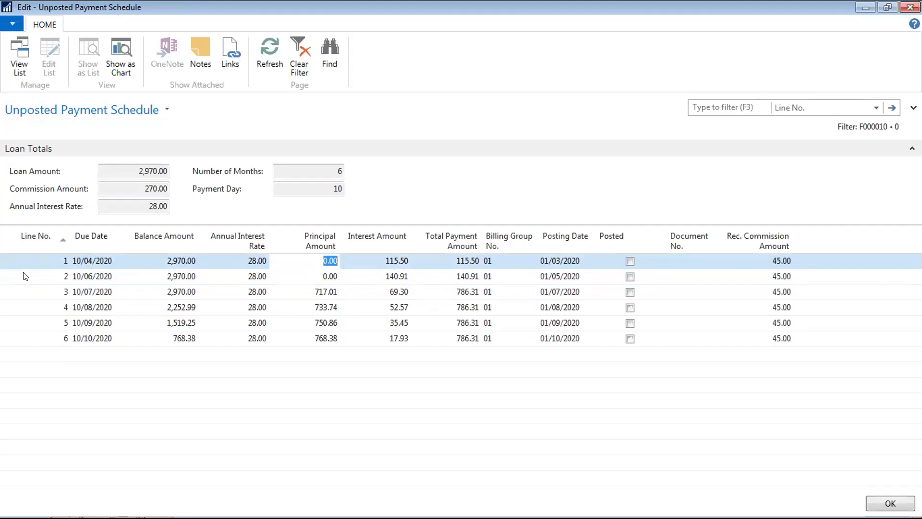
key("shift+Tab")
key("shift+Tab")
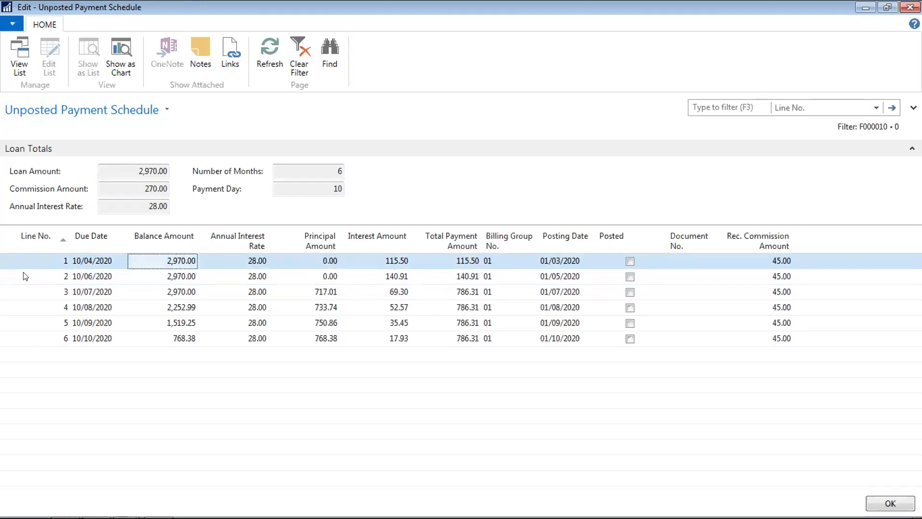
key("Right")
key("Right")
key("Right")
key("Right")
key("Right")
key("Left")
key("Left")
key("Left")
key("Left")
key("Left")
key("Right")
key("Right")
key("Right")
key("Right")
key("Right")
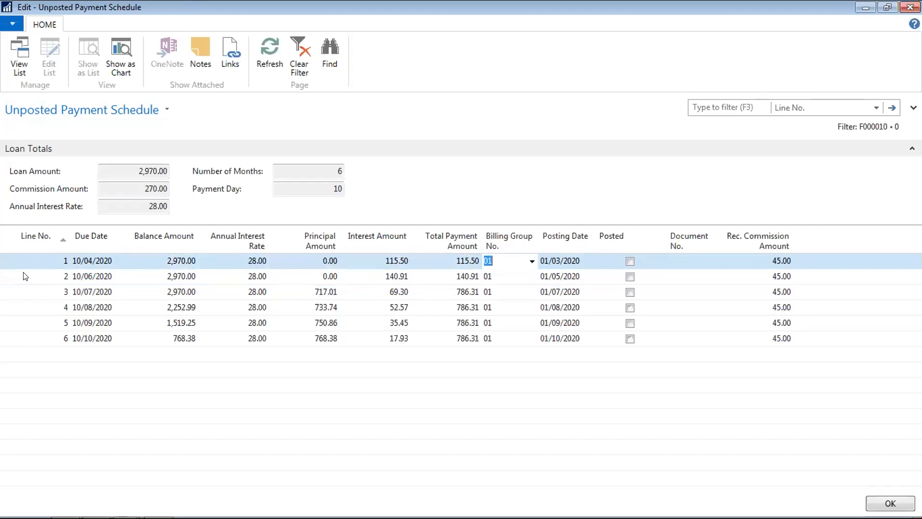
key("Right")
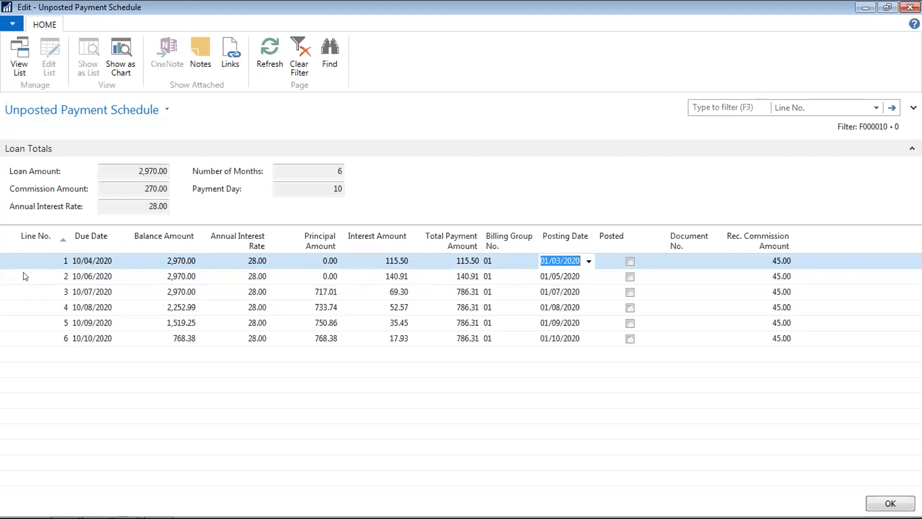
- Enter posting dates 01/04/2020 for line 1 and 01/05/2020 for line 2
type("0104")
key("Down")
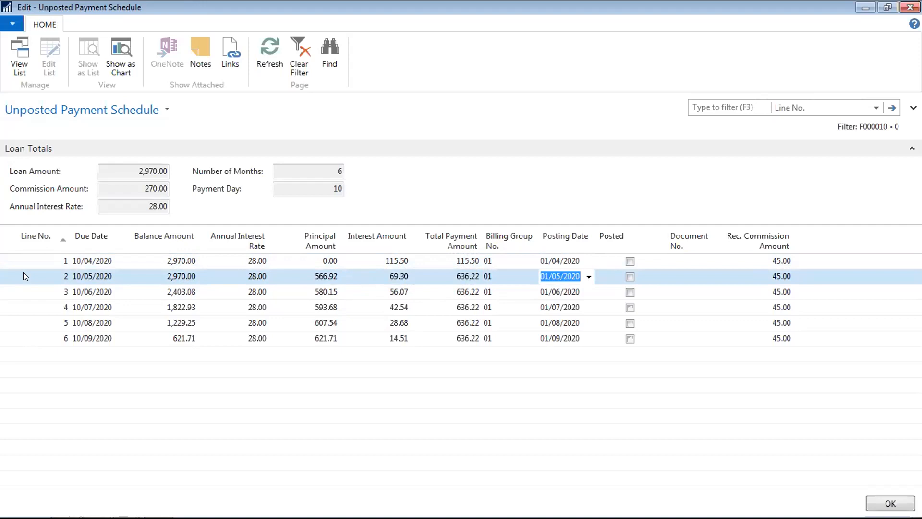
type("0105")
key("shift+Tab")
key("shift+Tab")
key("shift+Tab")
key("shift+Tab")
key("shift+Tab")
key("shift+Tab")
key("shift+Tab")
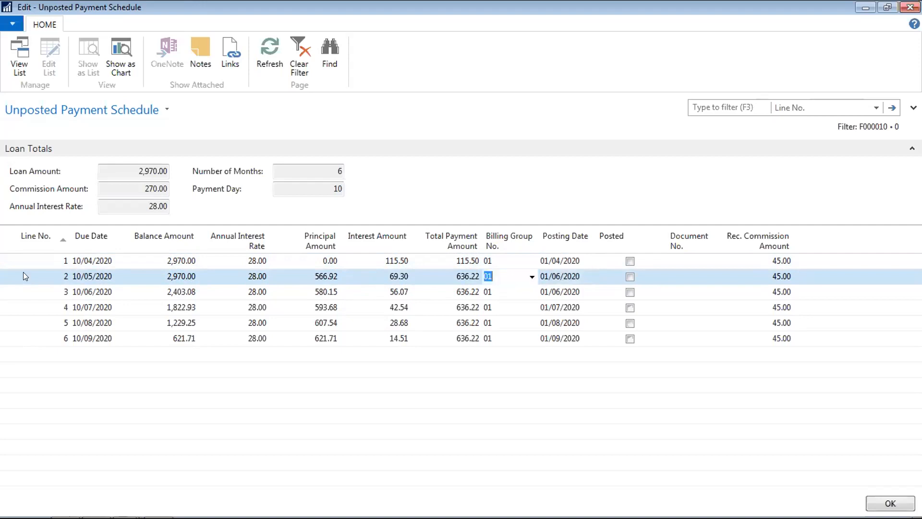
- Set line 2's principal amount to 0.00 so it is interest only
key("Tab")
key("Tab")
key("Tab")
type("0")
key("shift+Tab")
key("shift+Tab")
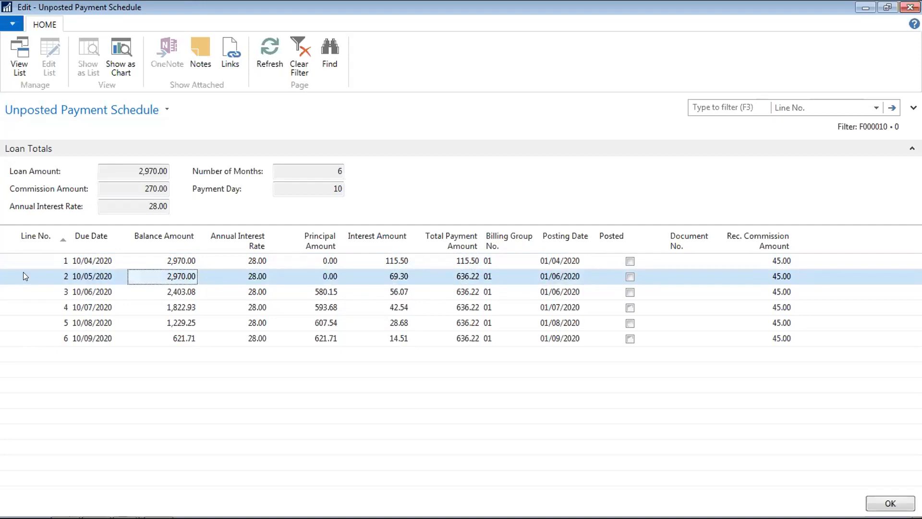
- Begin editing line 2's due date by removing its month digit
key("shift+Tab")
key("Home")
key("Right")
key("Right")
key("Right")
key("Right")
key("Right")
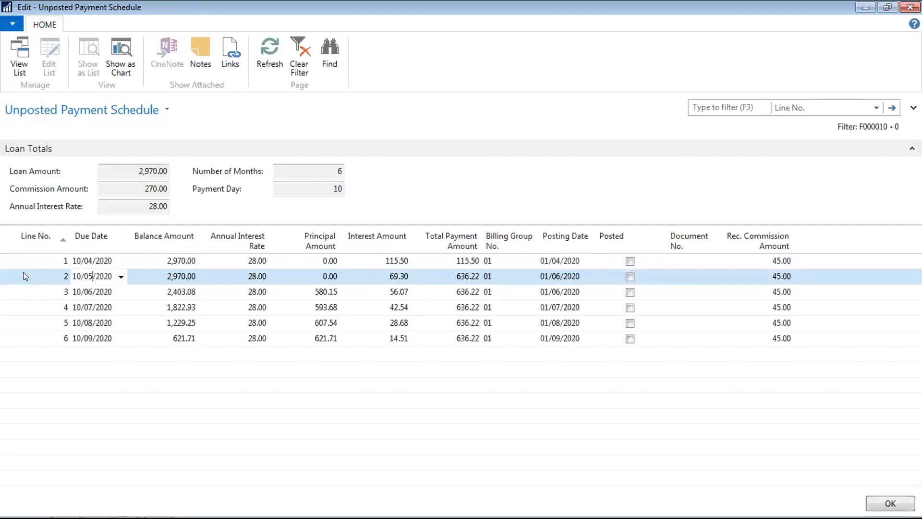
key("BackSpace")
- Set line 2's due date to 10/06/2020 so later payments shift a month
type("6")
key("Tab")
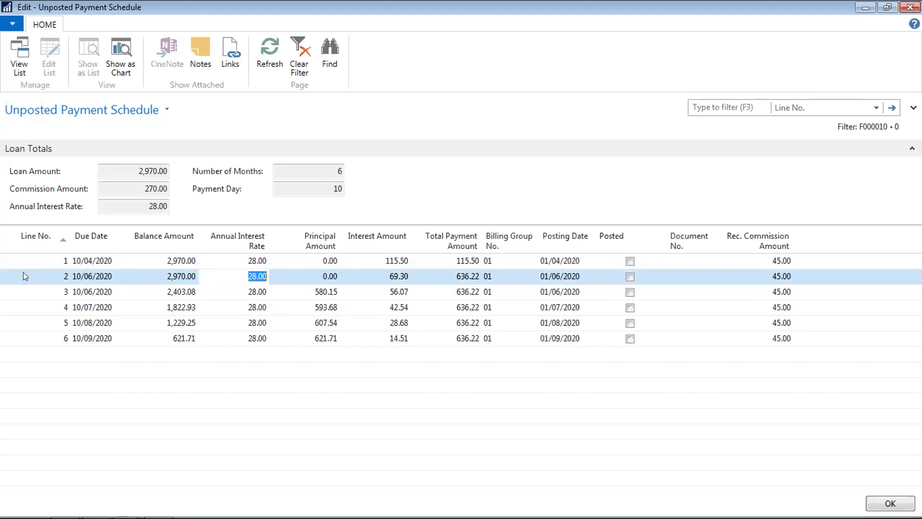
key("Up")
key("Down")
key("Down")
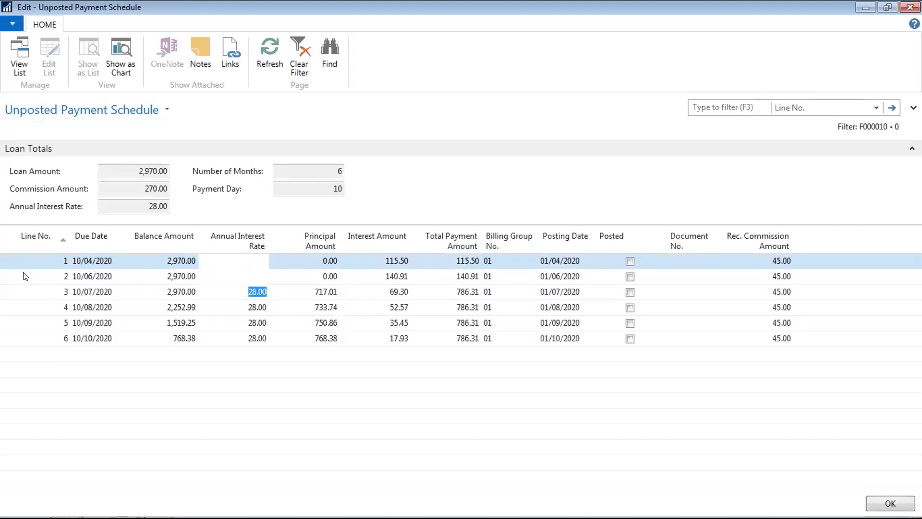
key("BackSpace")
- Check the recalculated posting dates on lines 1 and 2, then reach line 3's interest rate
key("Tab")
key("Tab")
key("Tab")
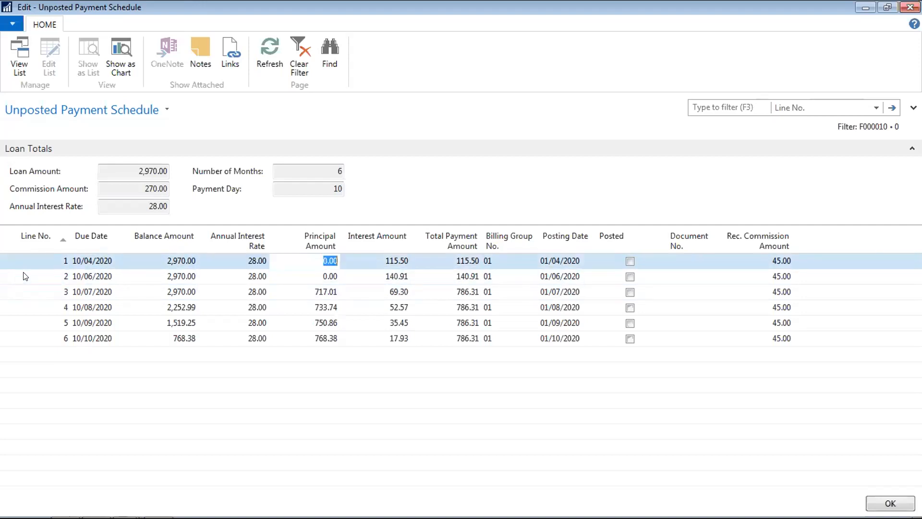
key("Tab")
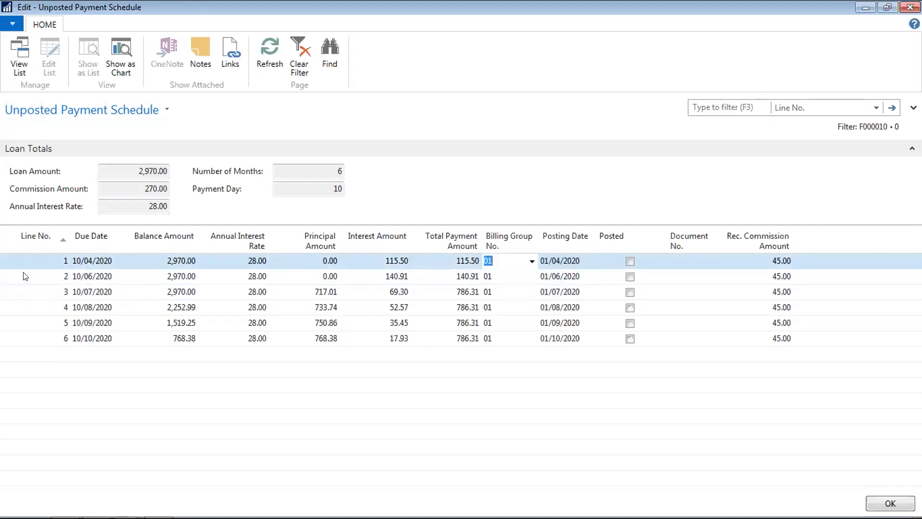
key("Down")
key("Up")
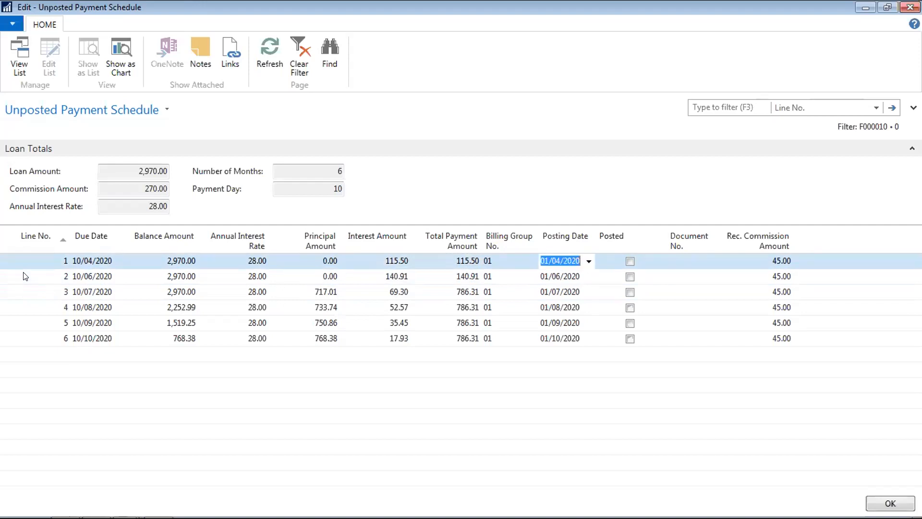
key("Down")
key("Up")
key("Down")
key("Down")
key("Down")
key("Down")
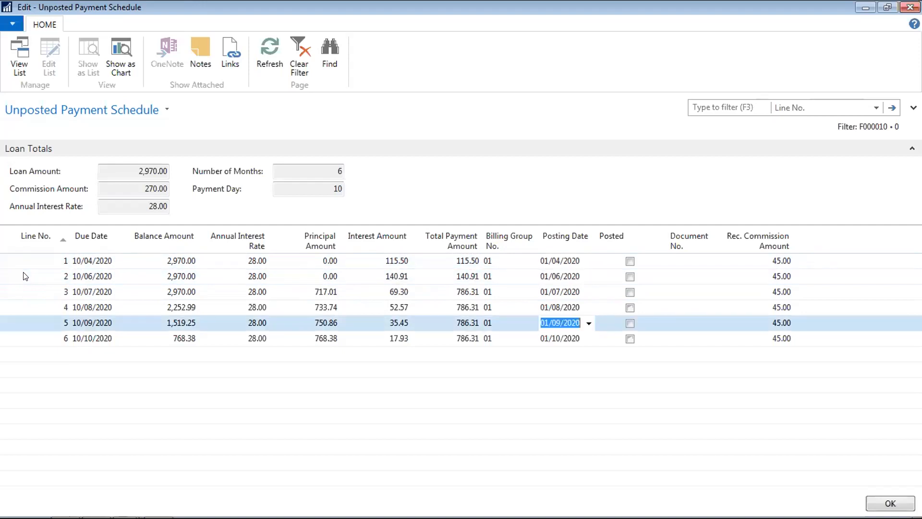
key("Up")
key("Up")
key("Up")
key("Down")
key("shift+Tab")
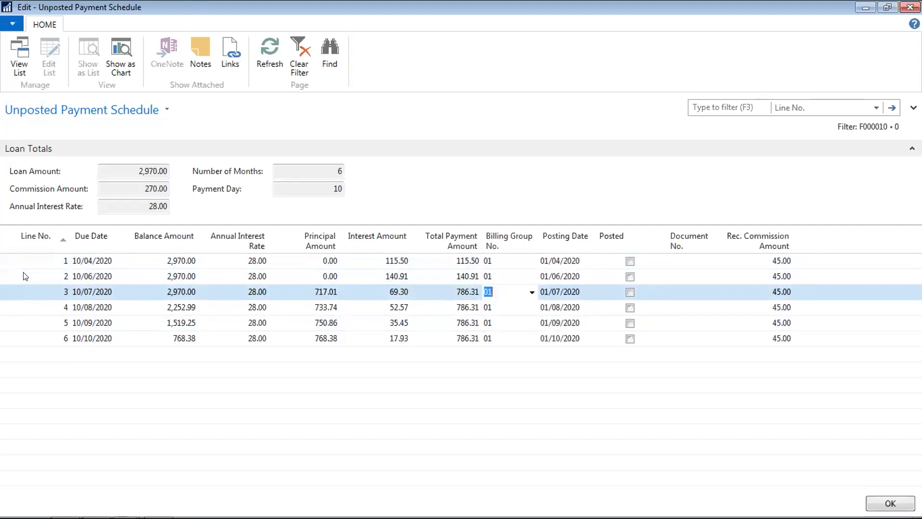
key("shift+Tab")
key("shift+Tab")
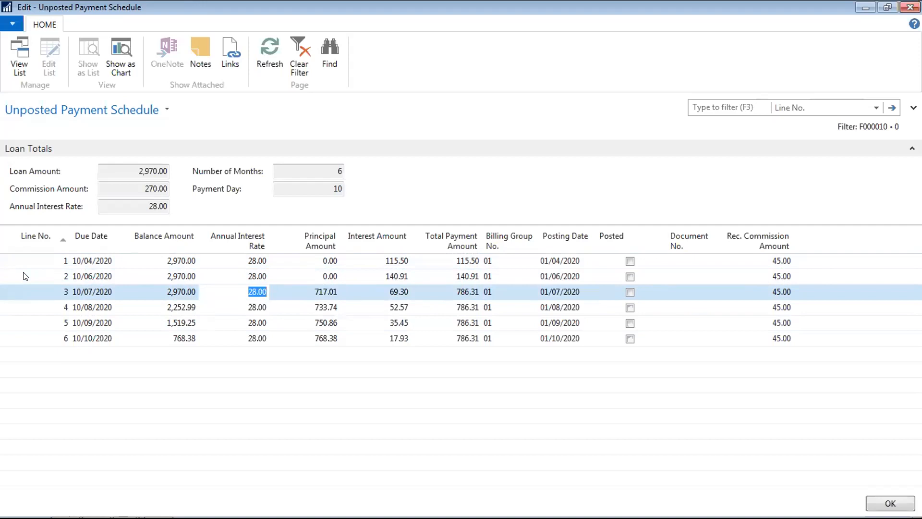
- Enter annual interest rates 26 for line 3, 24 for line 4, and 20 for line 5
type("26")
key("Down")
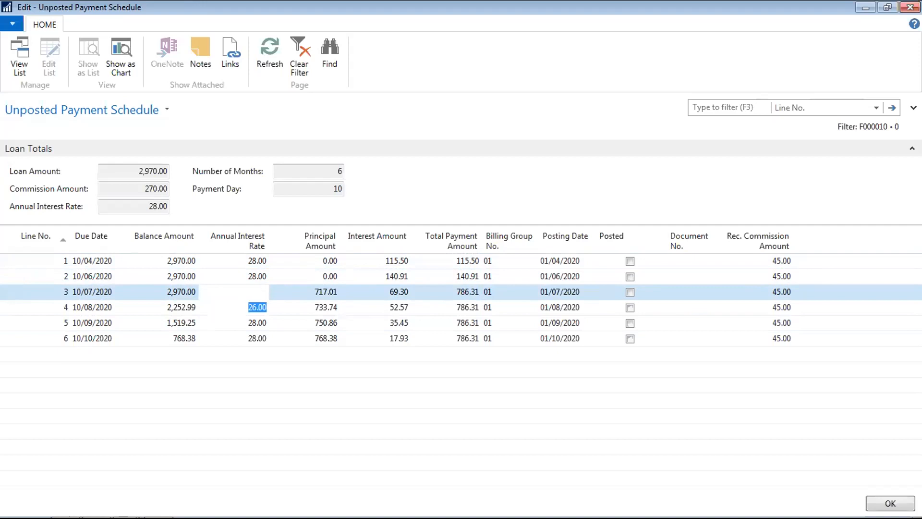
type("24")
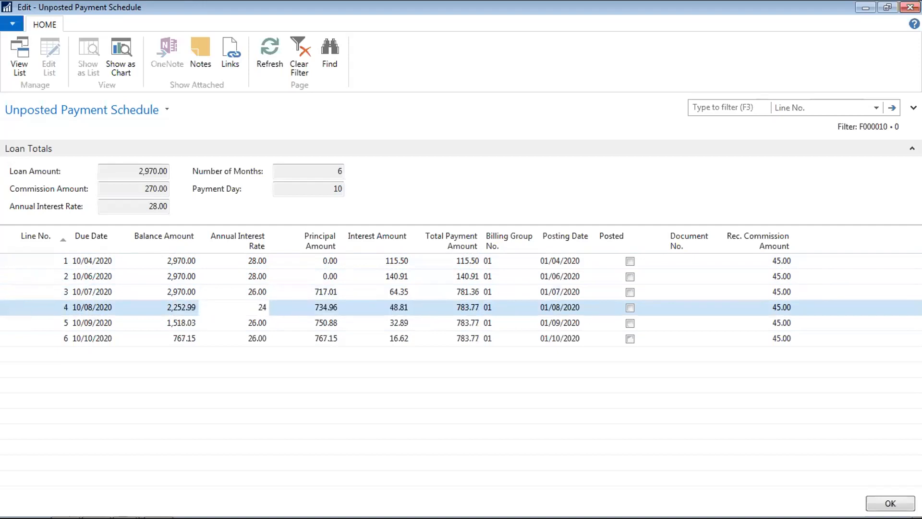
key("Down")
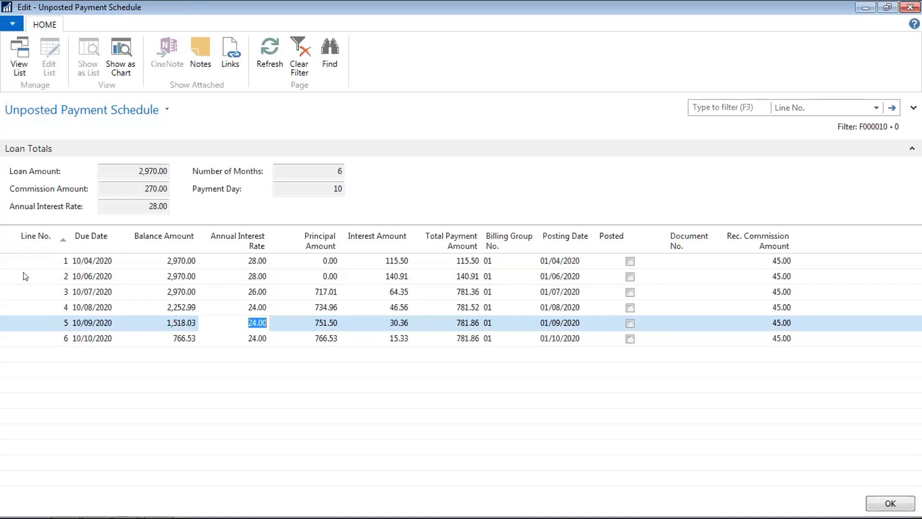
type("20")
key("Down")
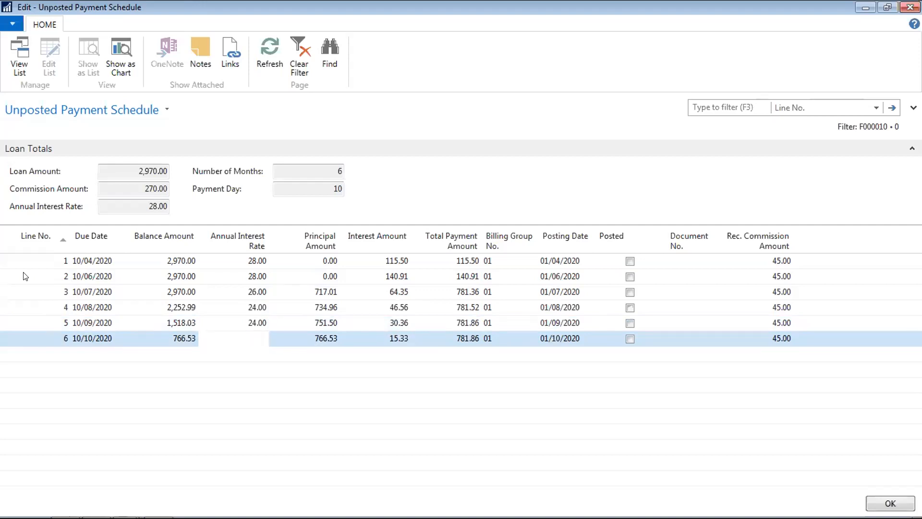
- Review the recalculated payment lines down to the last payment
key("Up")
key("Up")
key("Up")
key("Up")
key("Up")
key("Down")
key("Down")
key("Tab")
key("Tab")
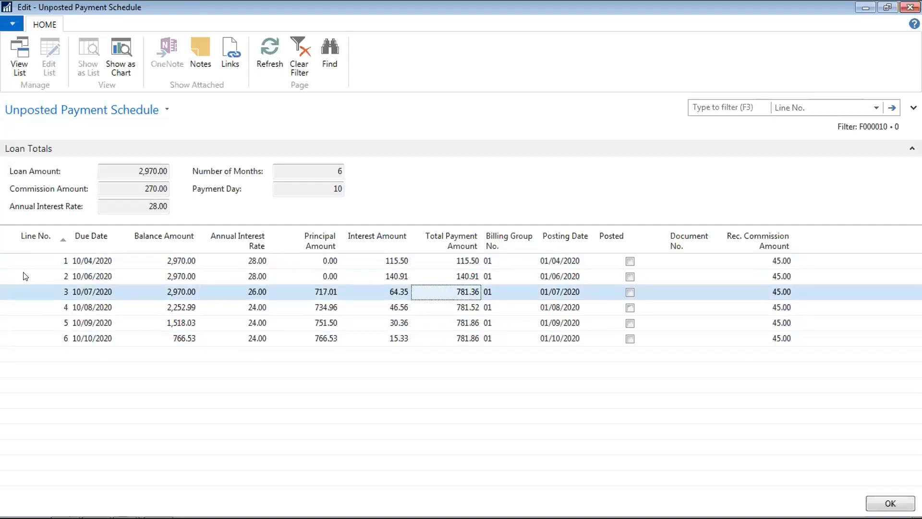
key("Down")
key("Down")
key("Down")
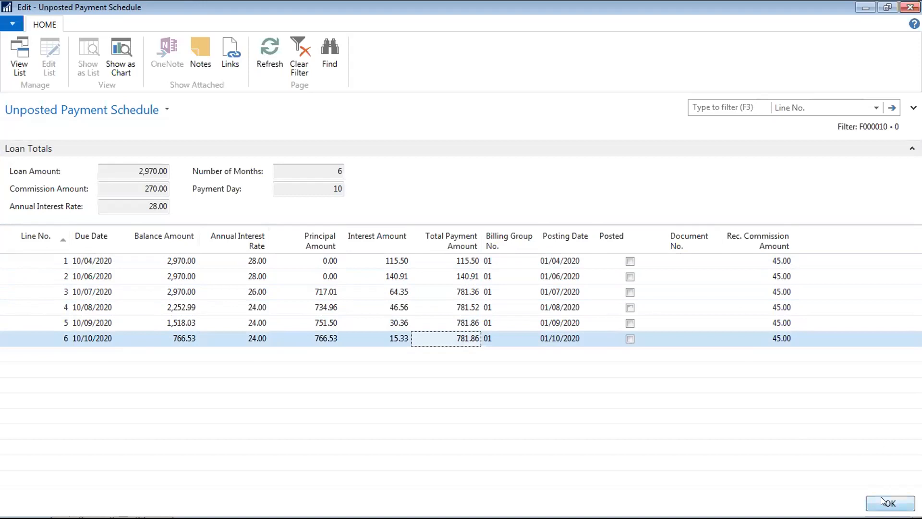
- Export the payment schedule to Microsoft Word through Print & Send and open the document
left_click(14, 26)
mouse_move(45, 82)
left_click(123, 79)
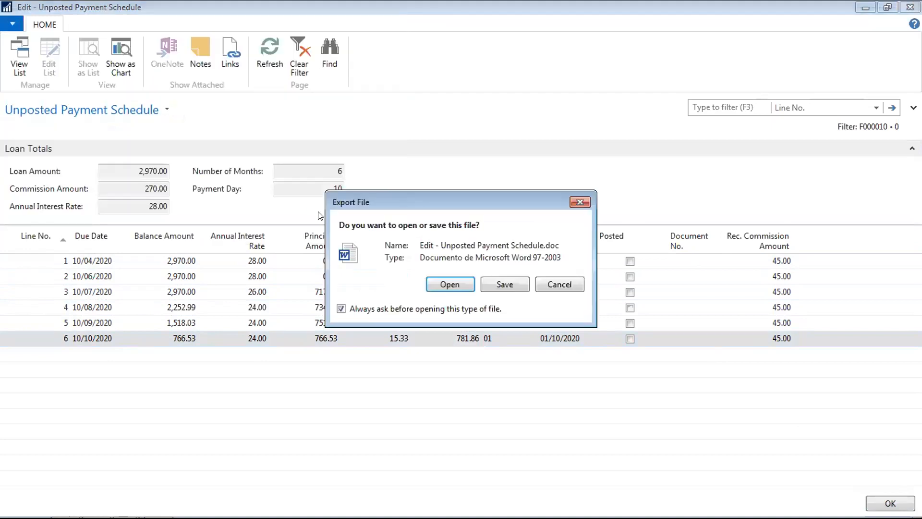
left_click(458, 283)
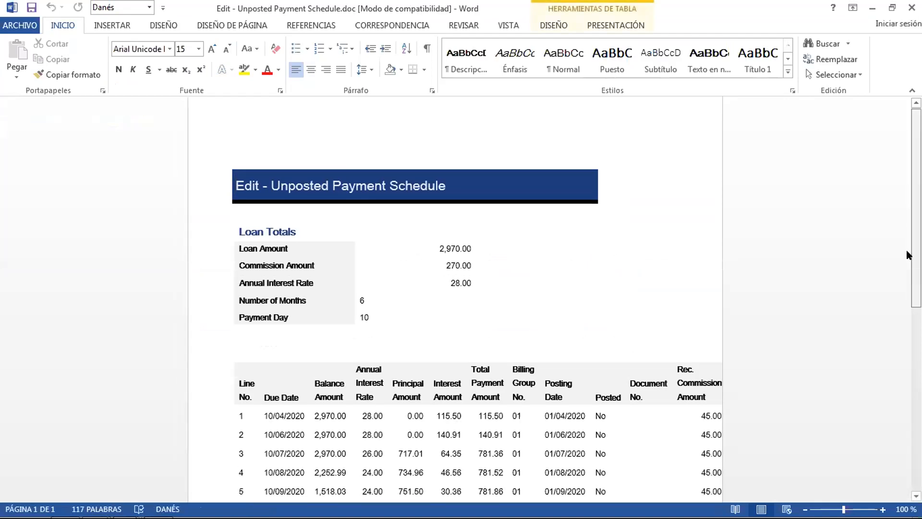
- Scroll through the exported Word document, then close it
scroll(907, 248, "down", 8)
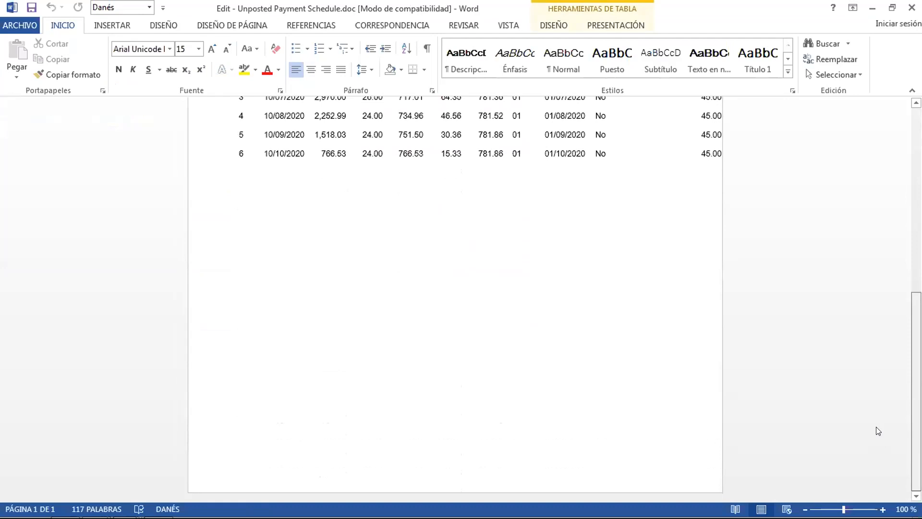
scroll(900, 339, "up", 4)
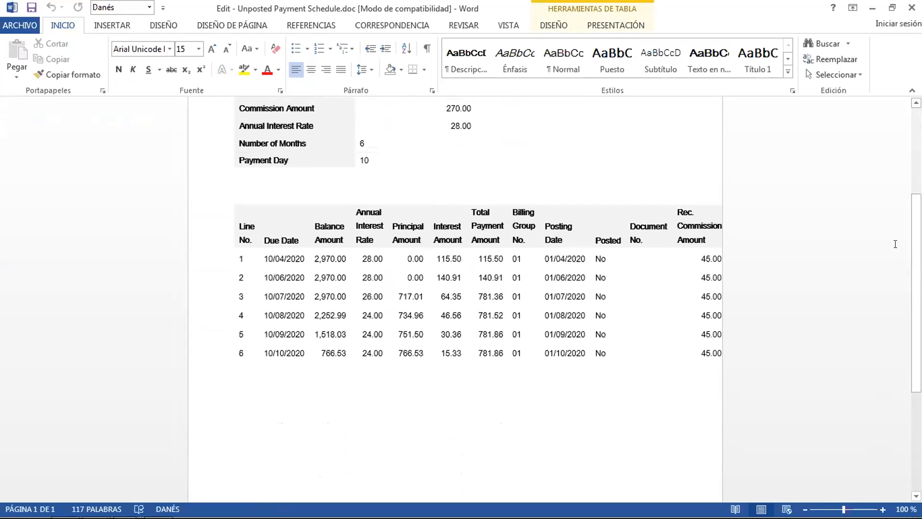
left_click(912, 8)
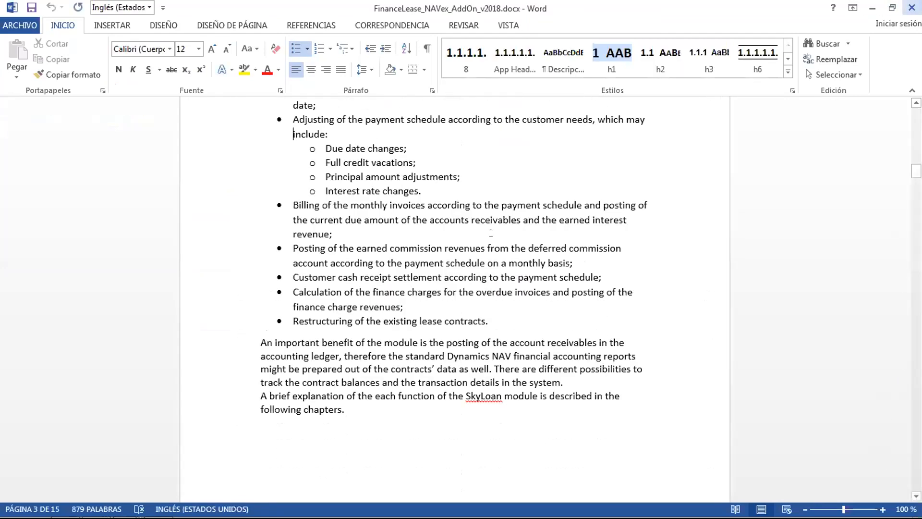
- Dismiss the payment schedule window and bring the Contracts - Microsoft Dynamics NAV window forward
mouse_move(125, 508)
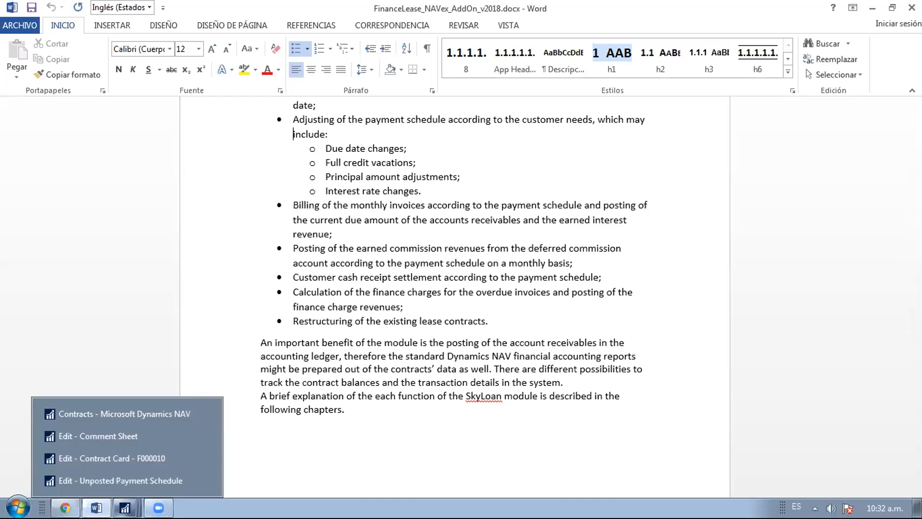
left_click(117, 479)
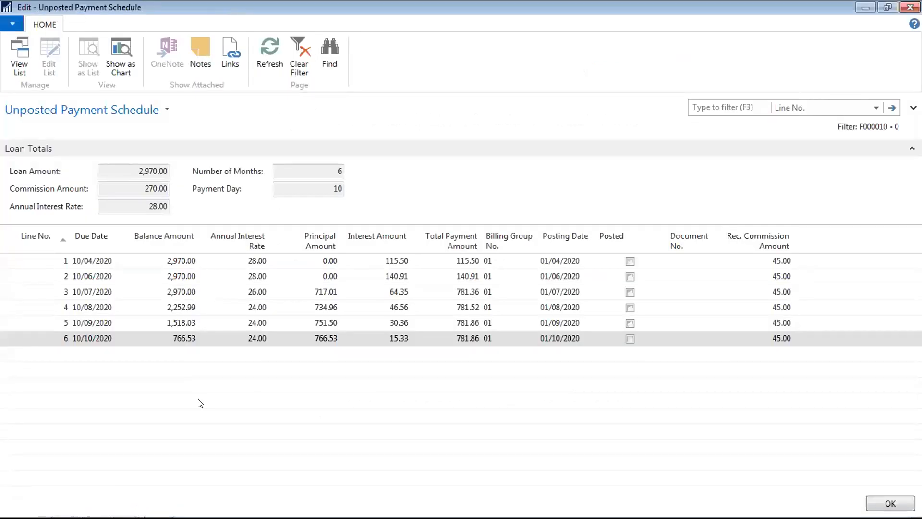
key("Escape")
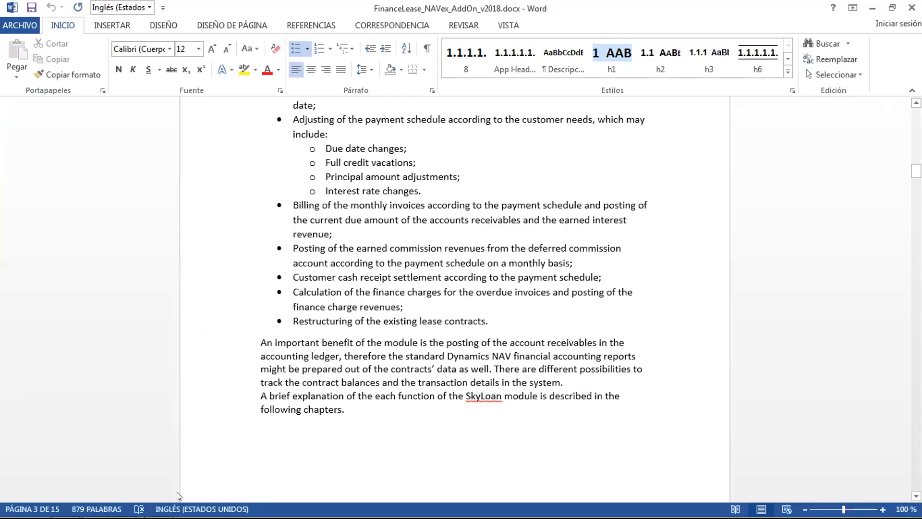
mouse_move(166, 514)
left_click(131, 506)
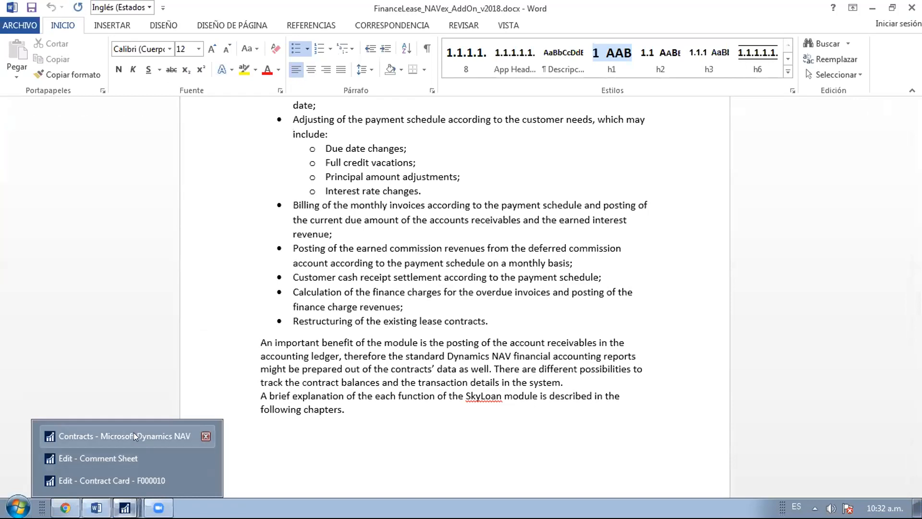
left_click(133, 435)
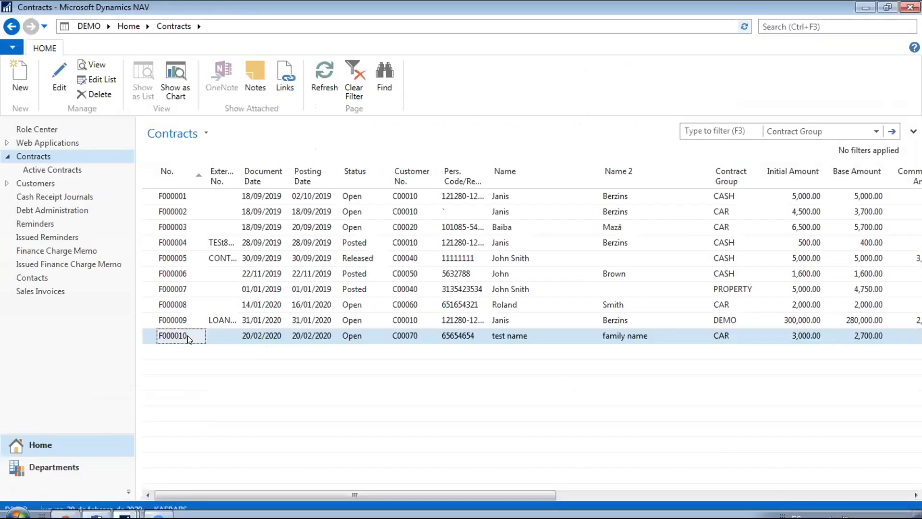
- Open contract F000010's card and run Create Payout Line to fill the Payment Journal
double_click(185, 337)
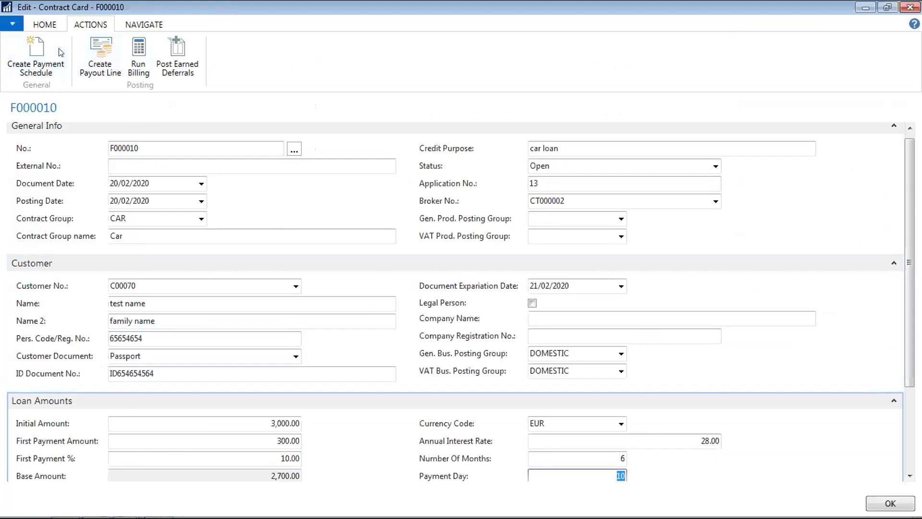
left_click(101, 57)
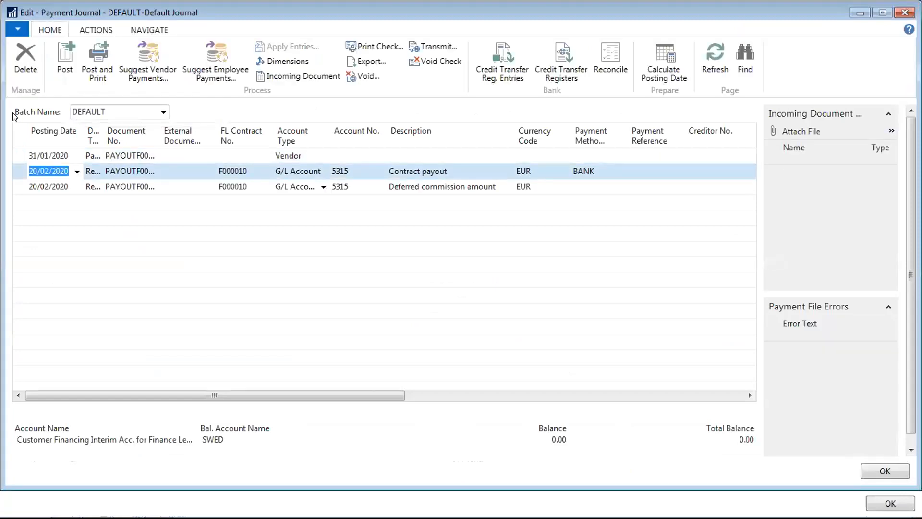
- Delete the 31/01/2020 vendor line from the payment journal
left_click(20, 157)
right_click(19, 157)
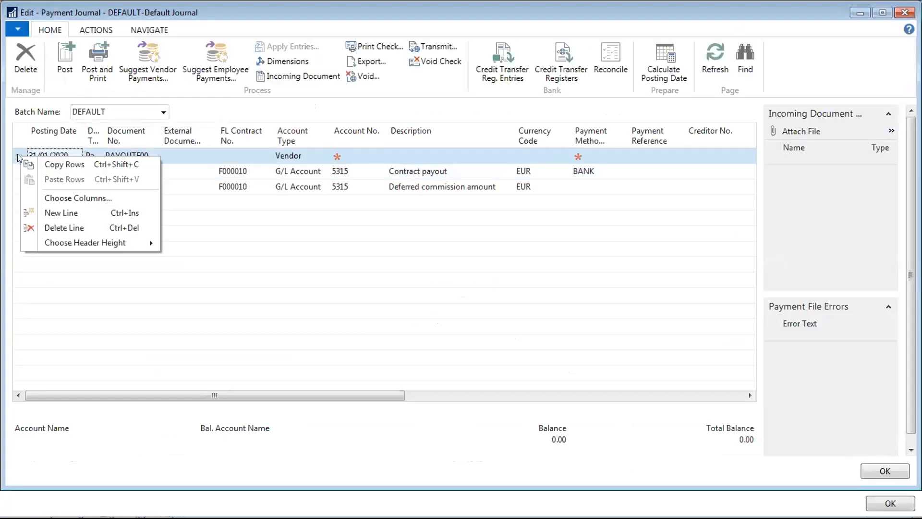
left_click(51, 227)
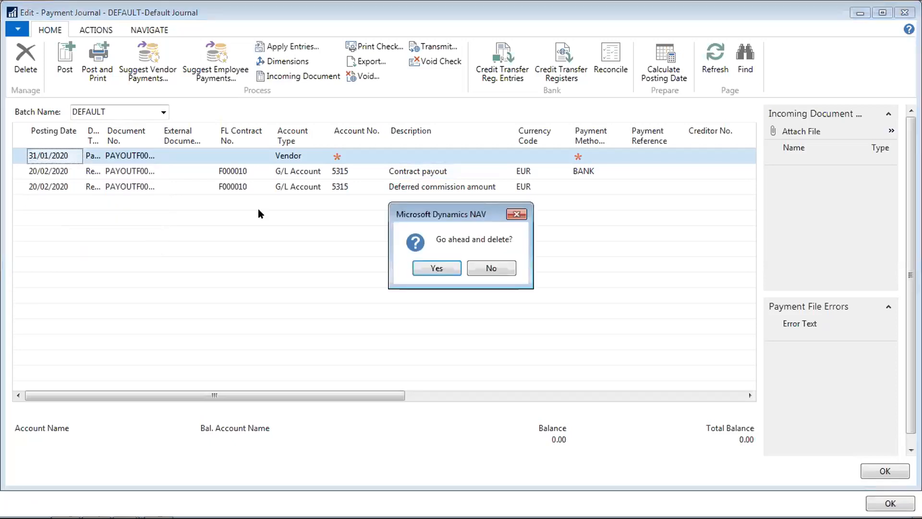
left_click(434, 270)
- Check the 2,700.00 contract payout line's amount, local-currency amount and account fields
key("Tab")
key("Tab")
key("Tab")
key("Tab")
key("Tab")
key("Tab")
key("Tab")
key("Tab")
key("Tab")
key("Tab")
key("Tab")
key("Tab")
key("Tab")
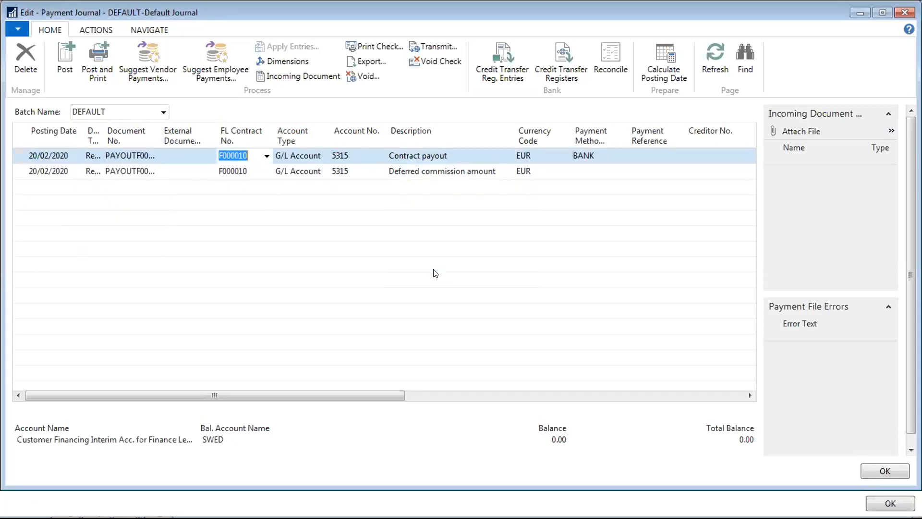
key("shift+Tab")
key("Tab")
key("Tab")
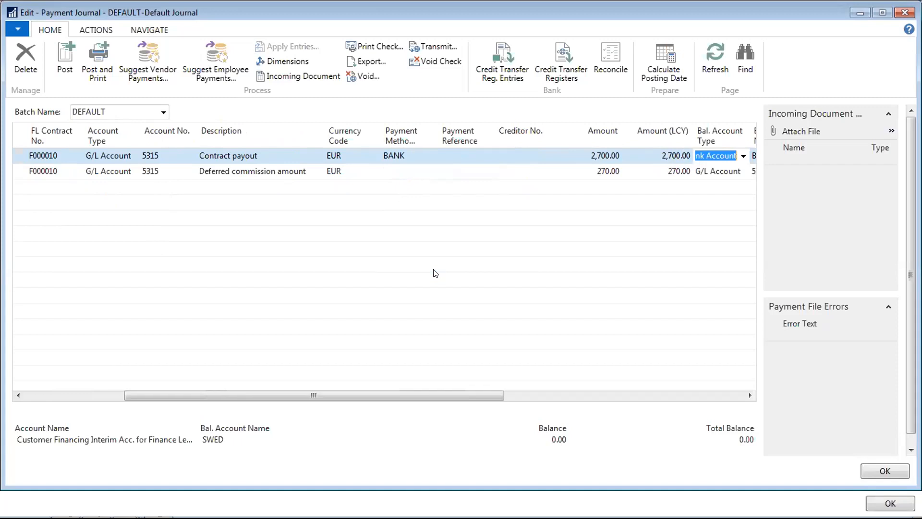
key("shift+Tab")
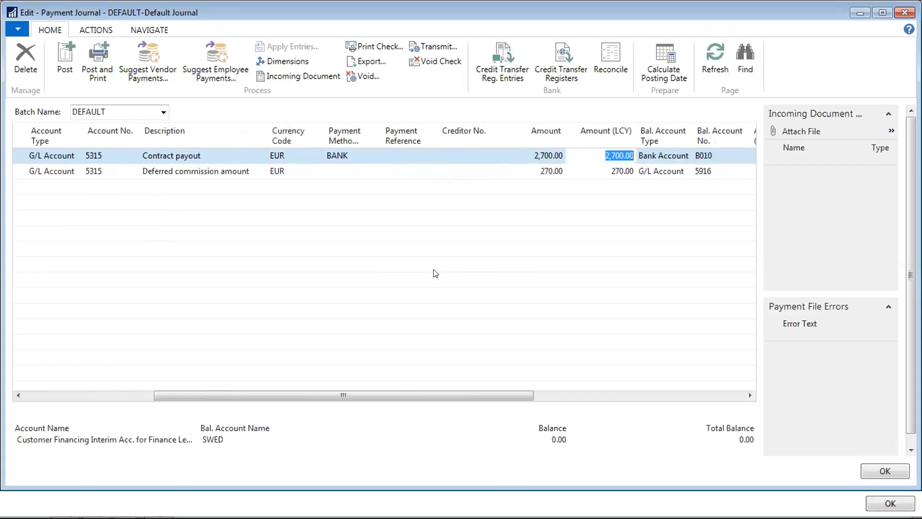
key("shift+Tab")
key("shift+Tab")
key("shift+Tab")
key("shift+Tab")
key("shift+Tab")
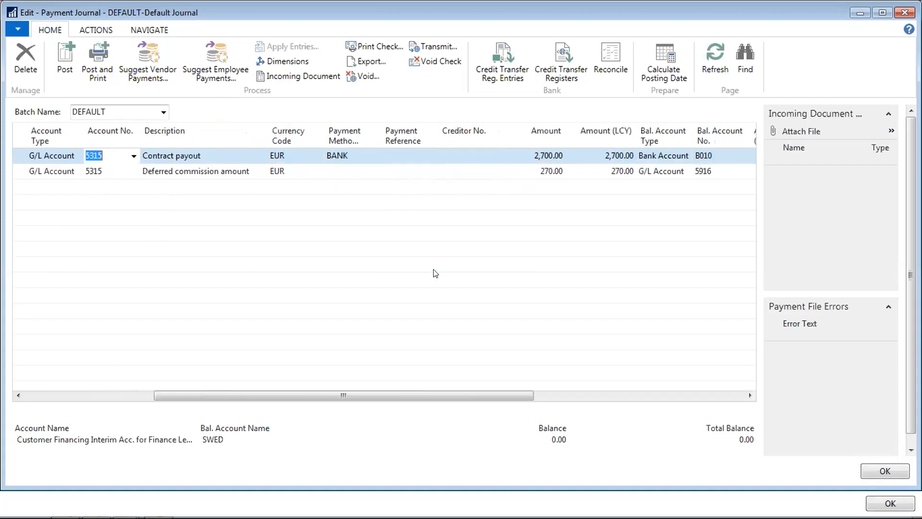
key("Tab")
key("shift+Tab")
key("shift+Tab")
key("Tab")
key("Tab")
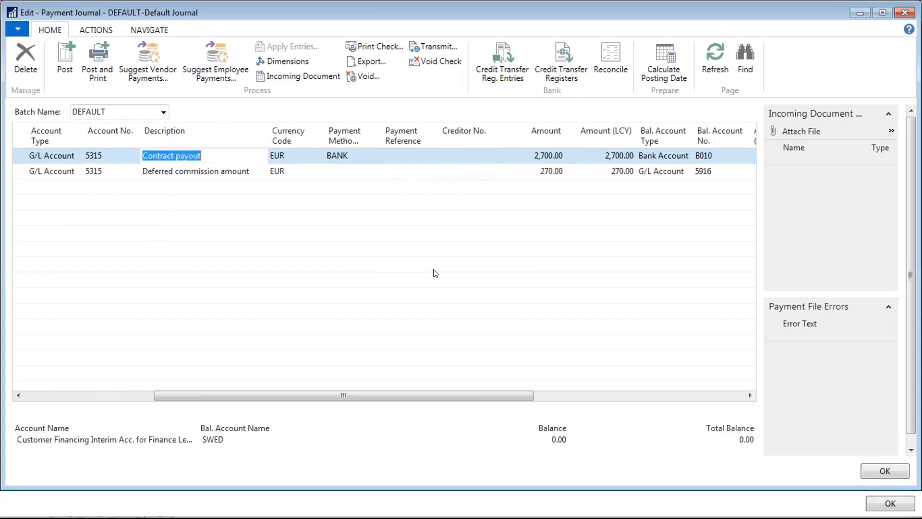
key("Tab")
key("Tab")
key("Tab")
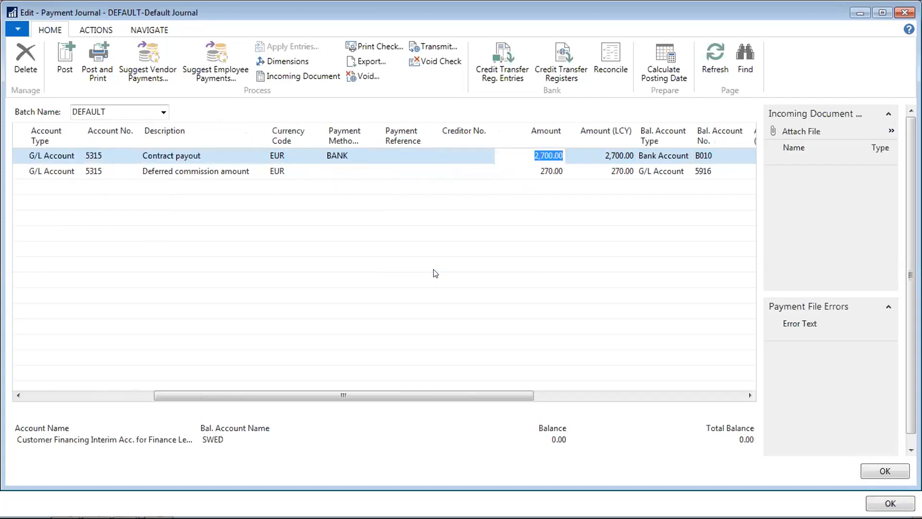
key("shift+Tab")
key("shift+Tab")
key("shift+Tab")
key("shift+Tab")
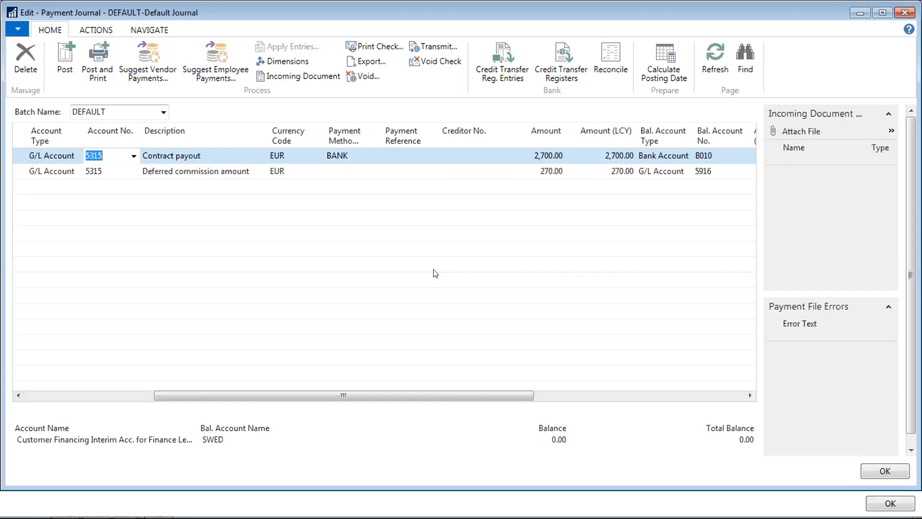
- Verify the deferred commission line's 270.00 amount, including in local currency
key("Down")
key("Up")
key("Down")
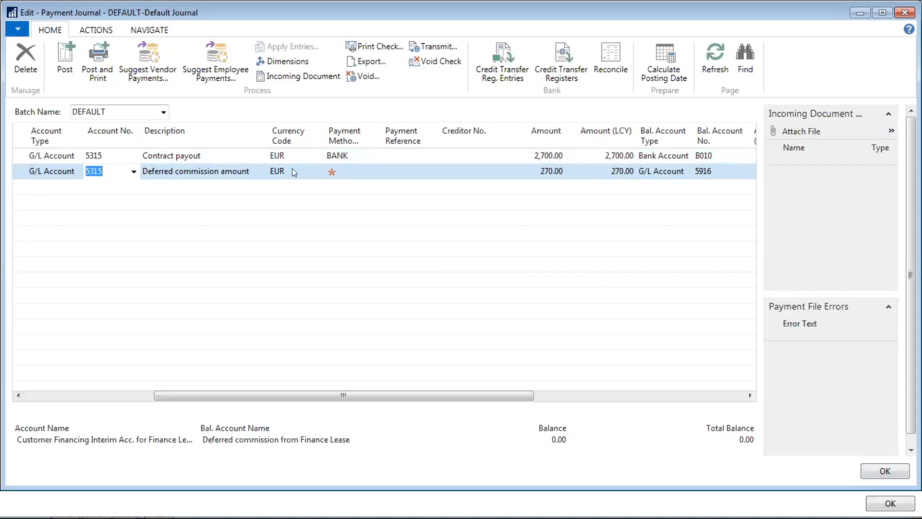
key("Tab")
key("Tab")
key("Tab")
key("Tab")
key("Tab")
key("Tab")
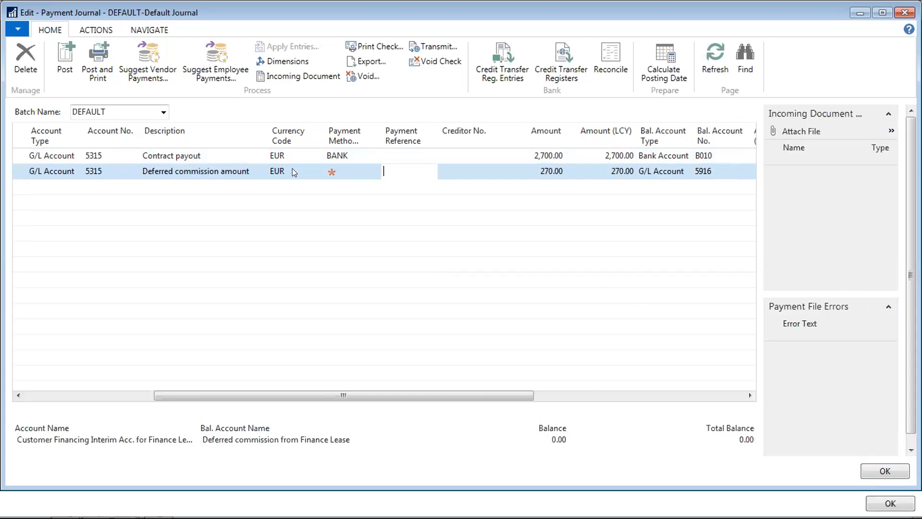
key("Up")
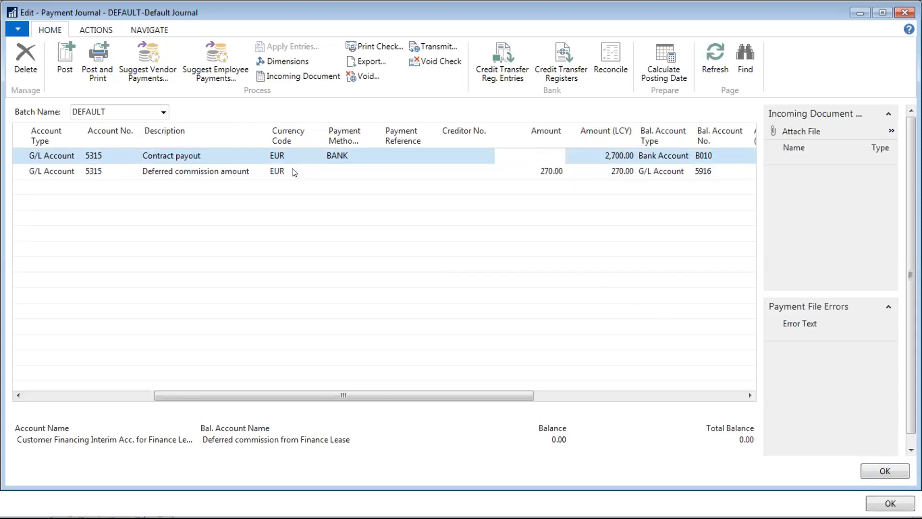
key("Down")
key("Tab")
key("Tab")
key("Tab")
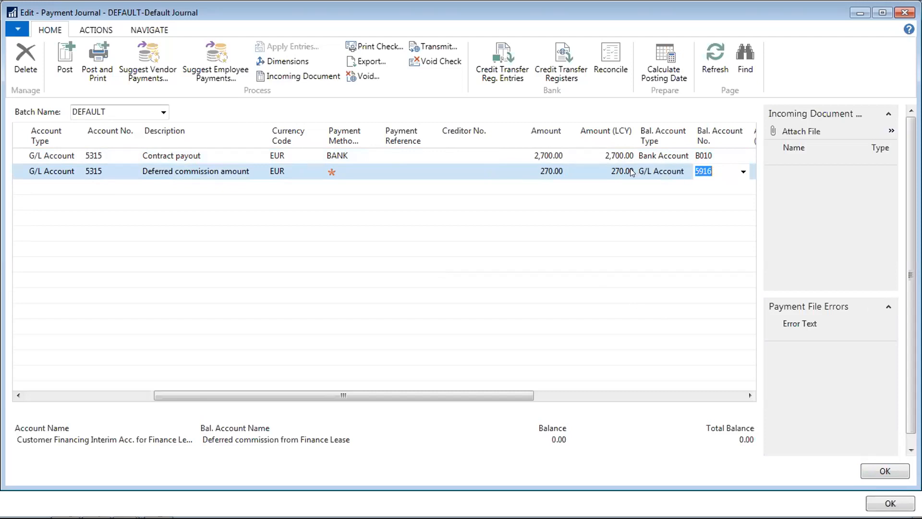
left_click(538, 170)
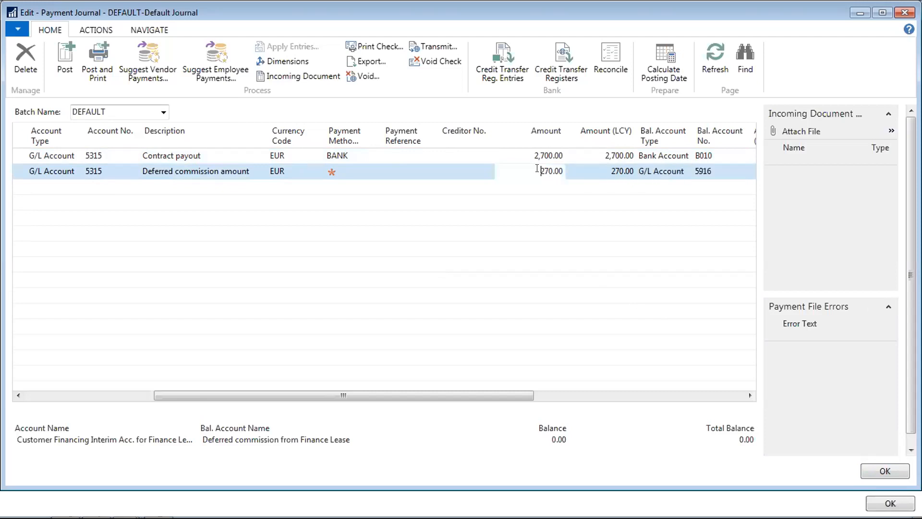
double_click(537, 170)
left_click(117, 158)
- Post the two F000010 payout journal lines and acknowledge the success message
left_click(66, 62)
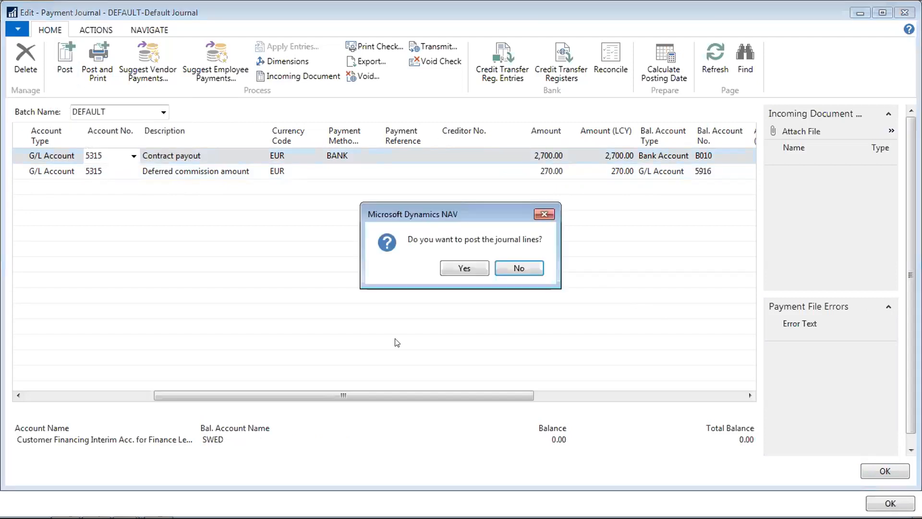
left_click(471, 269)
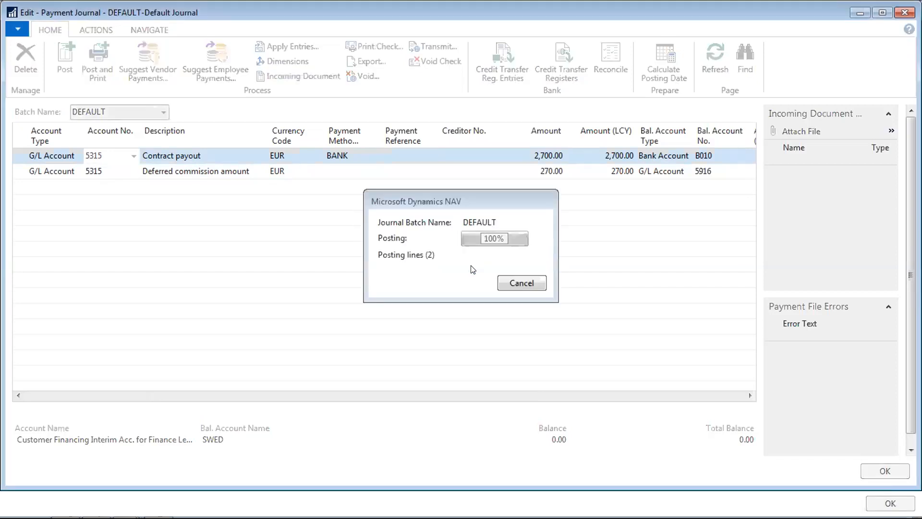
left_click(528, 268)
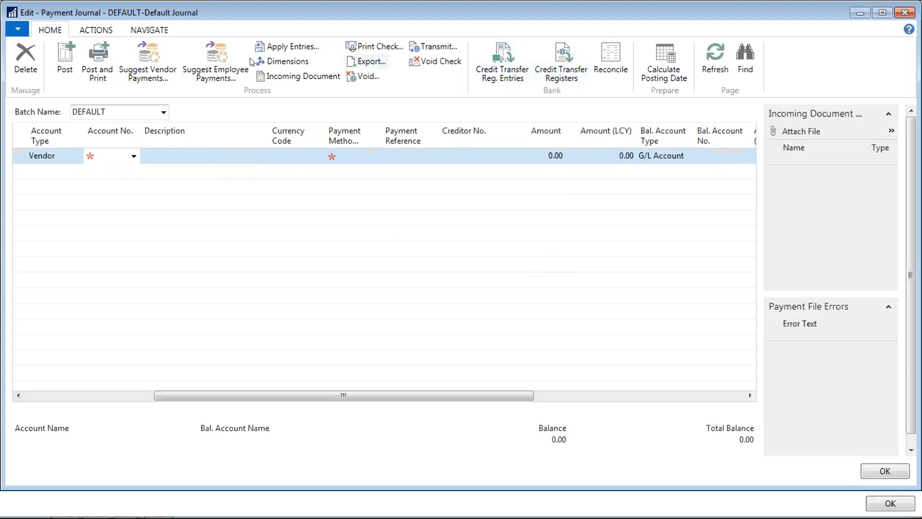
- Inspect the remaining line's balancing account list, widening its account number column
left_click(101, 29)
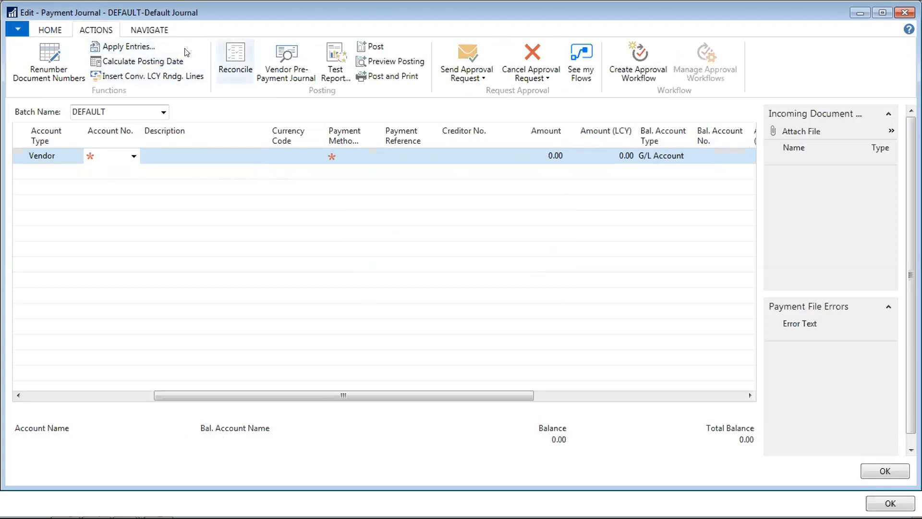
left_click(56, 30)
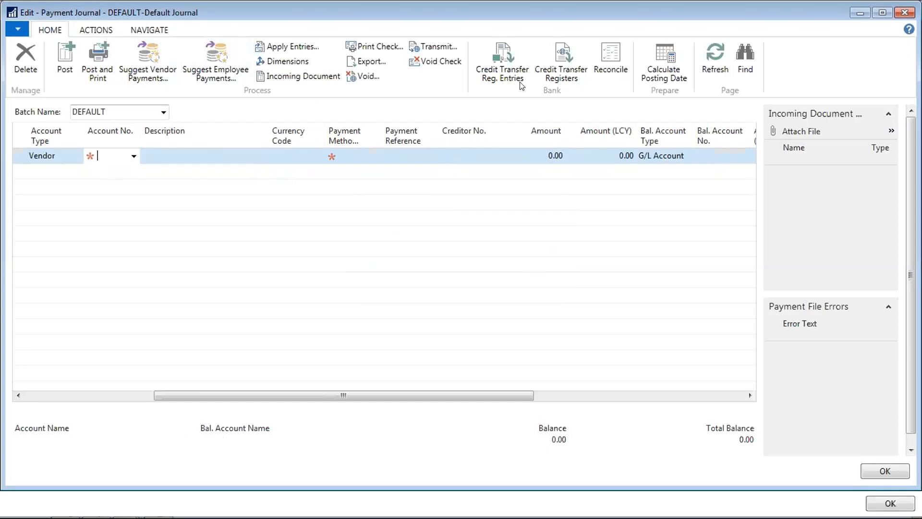
left_click(659, 155)
left_click(728, 157)
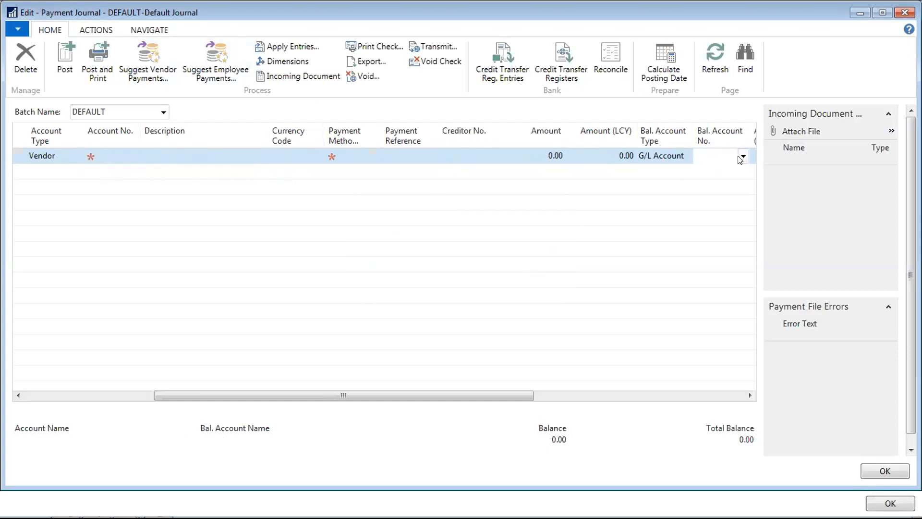
left_click(743, 156)
left_click(739, 156)
left_click(743, 156)
left_click_drag(641, 179, 784, 179)
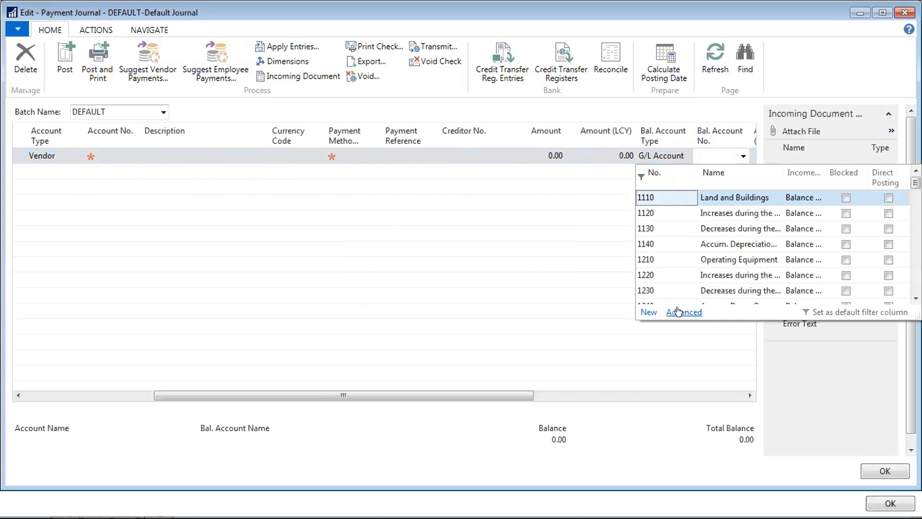
left_click(837, 21)
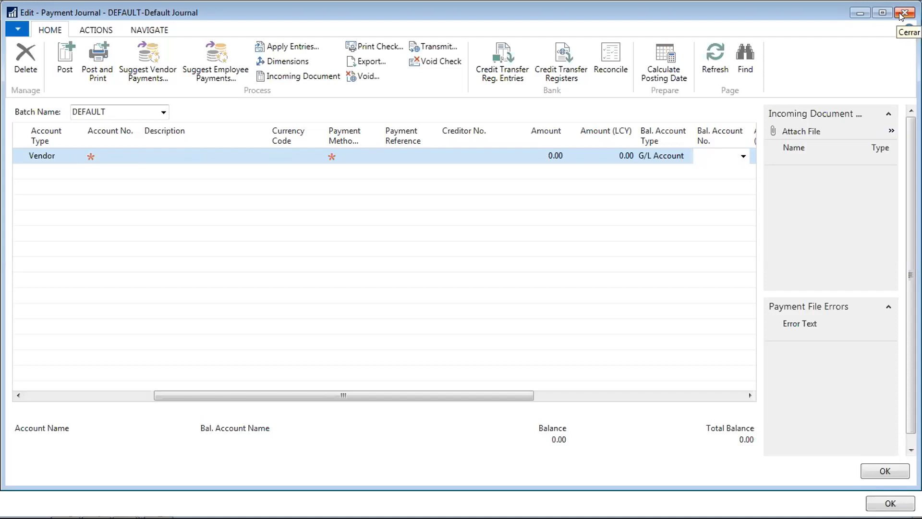
left_click(901, 13)
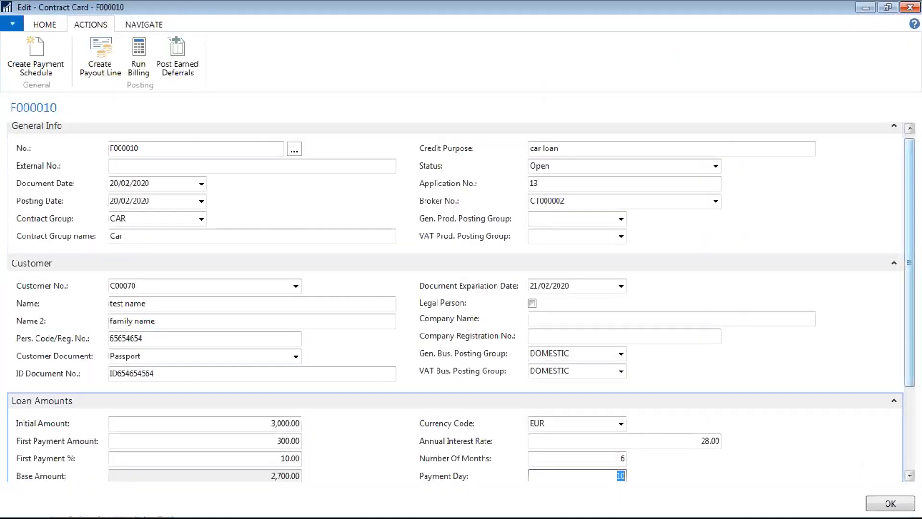
scroll(763, 364, "down", 5)
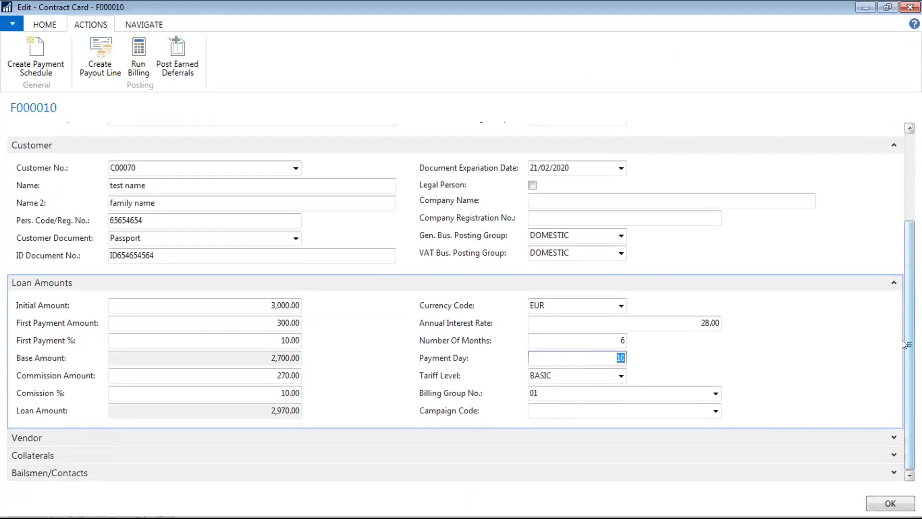
scroll(460, 302, "up", 5)
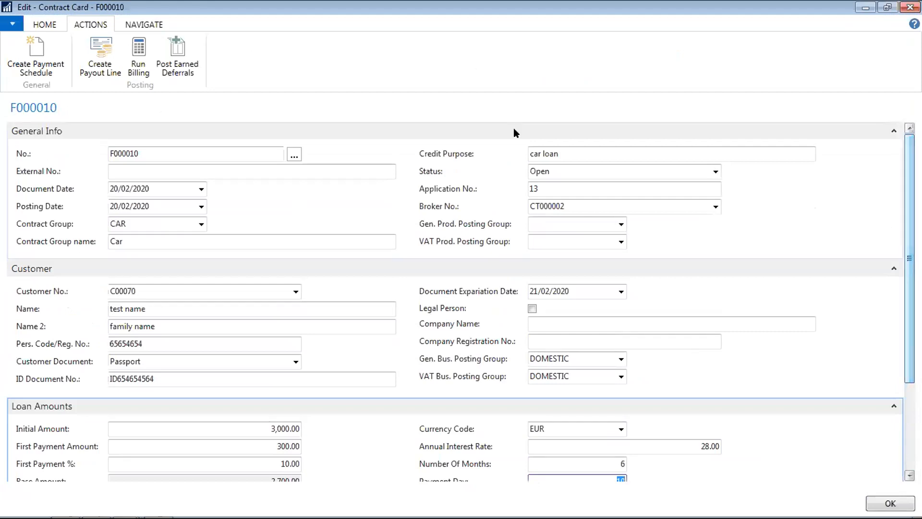
left_click(138, 28)
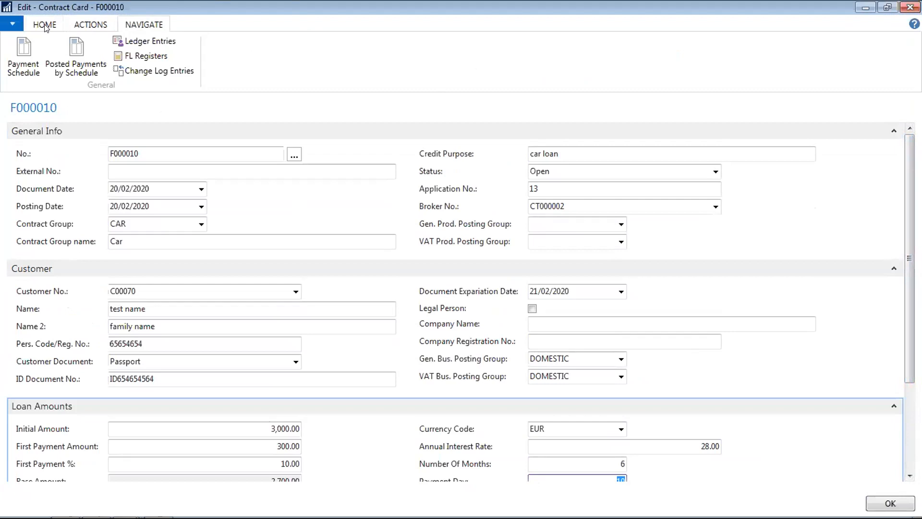
left_click(45, 27)
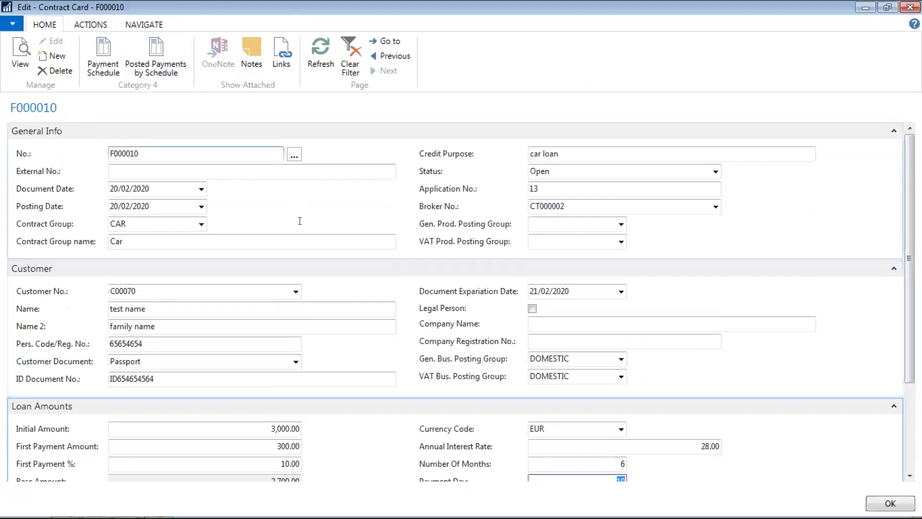
left_click(110, 62)
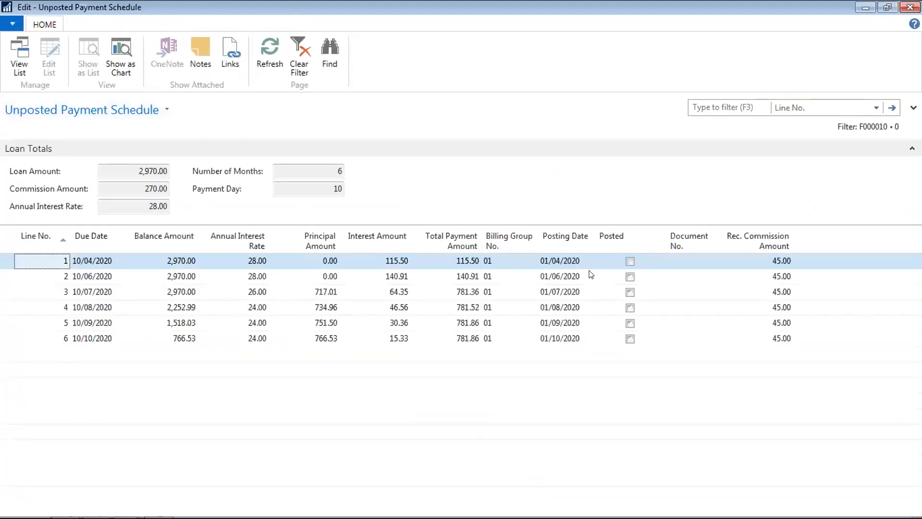
left_click(572, 258)
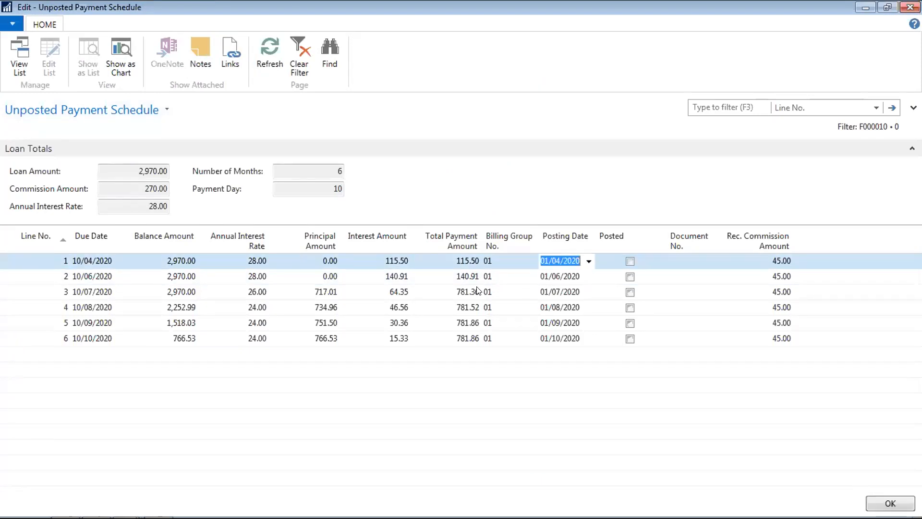
key("Escape")
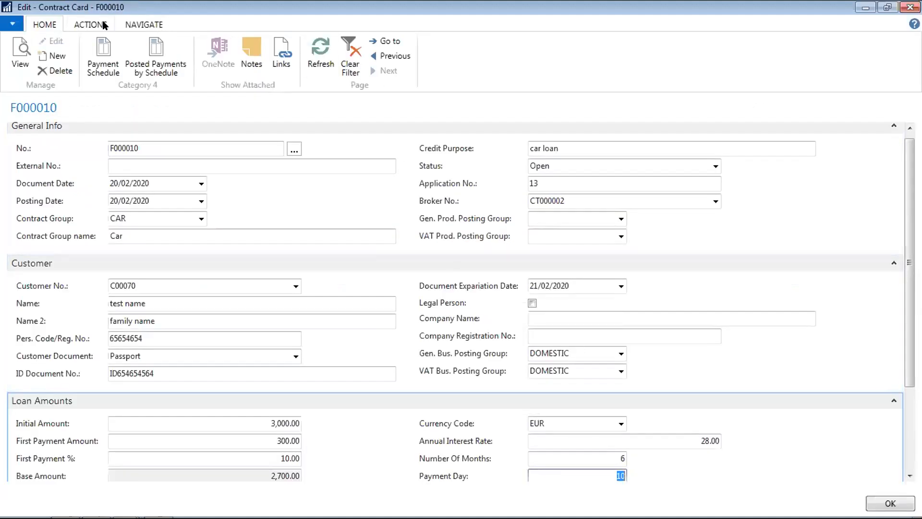
- Check F000010's posted payment schedule (six lines, none posted), then close the contract card
left_click(145, 49)
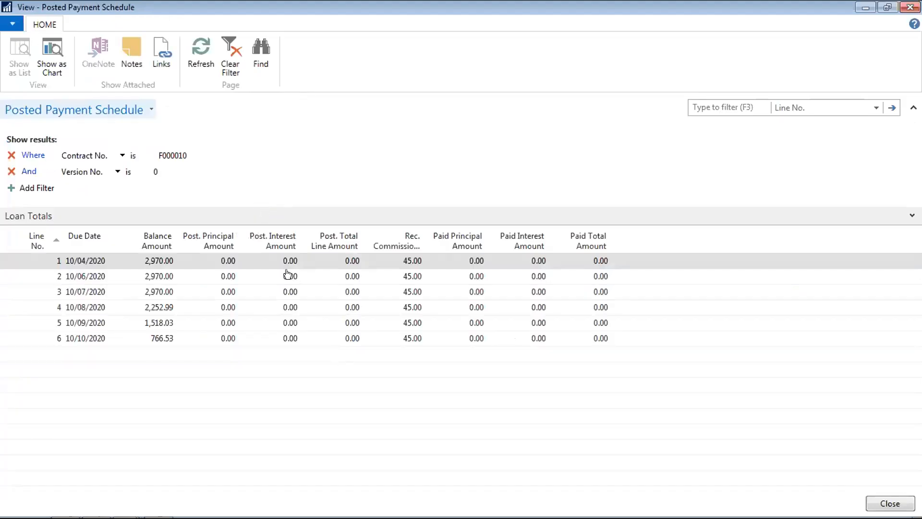
key("Escape")
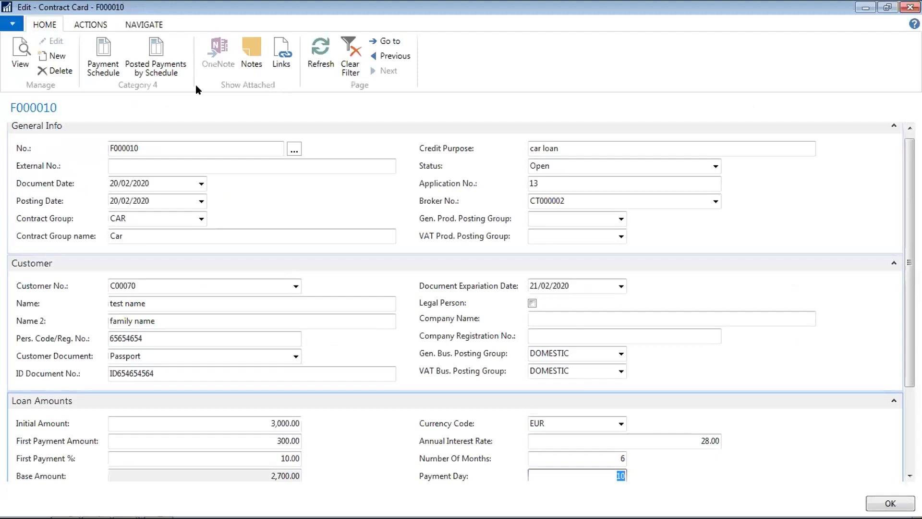
left_click(99, 21)
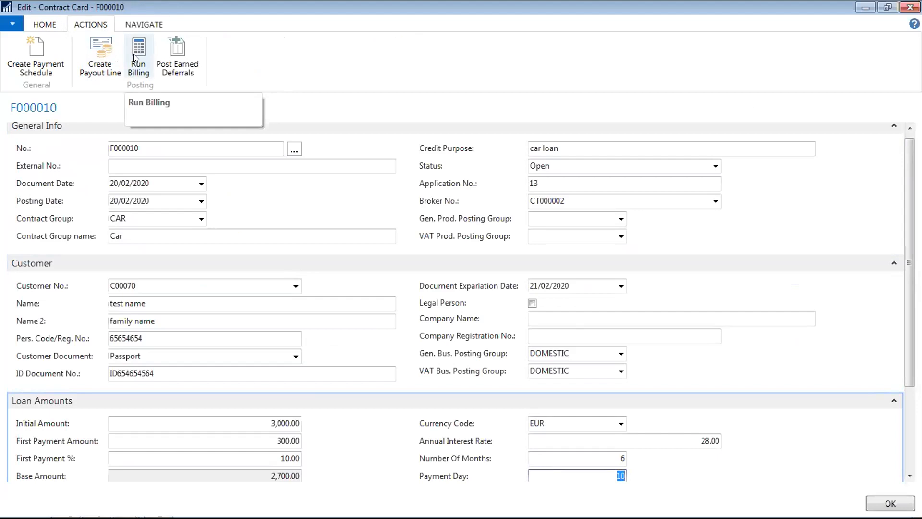
key("Escape")
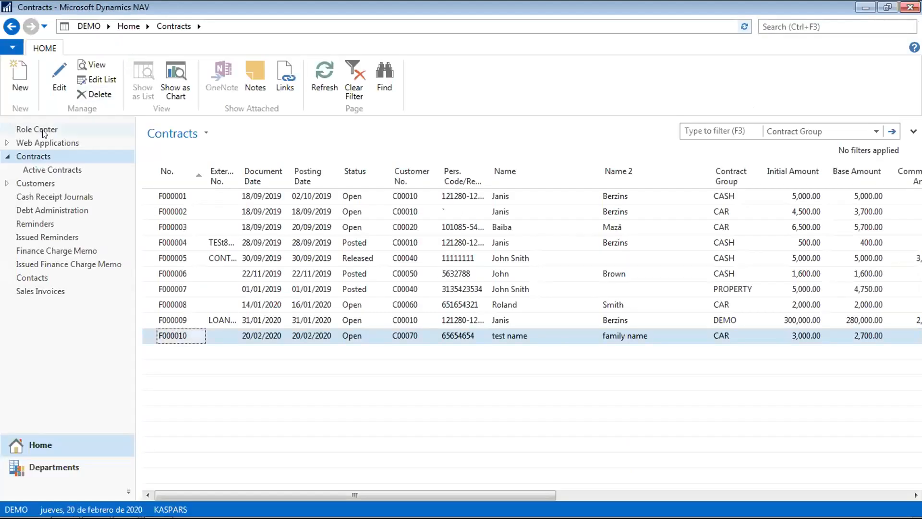
- Reopen contract F000010's card from the Debt Administration Active Contracts list and review its ribbon actions
left_click(34, 210)
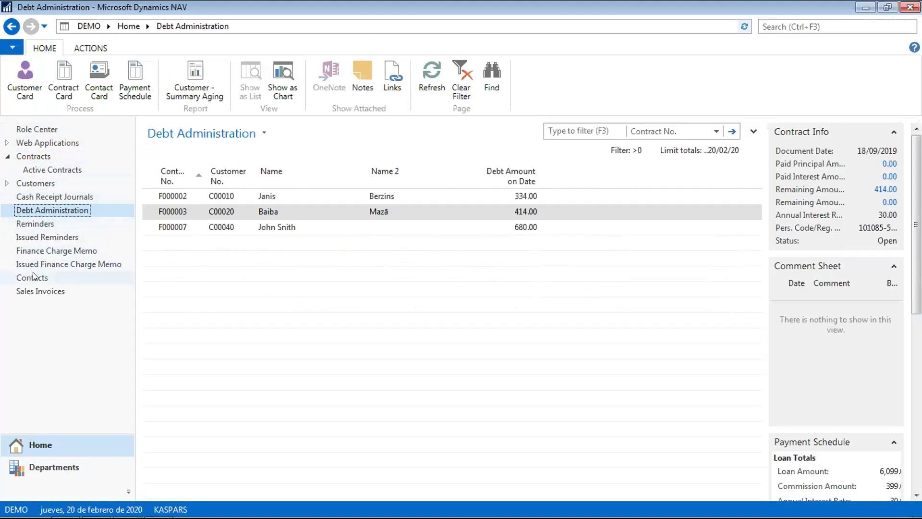
left_click(47, 171)
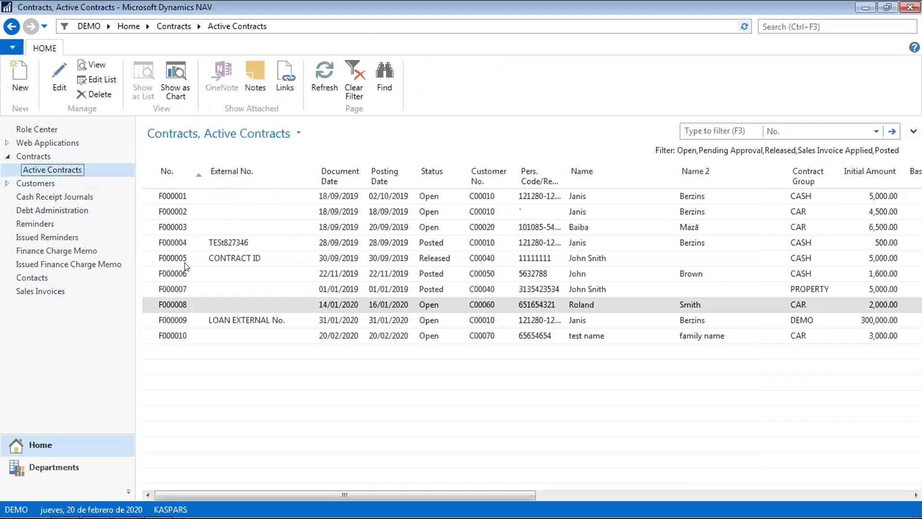
left_click(175, 338)
double_click(175, 337)
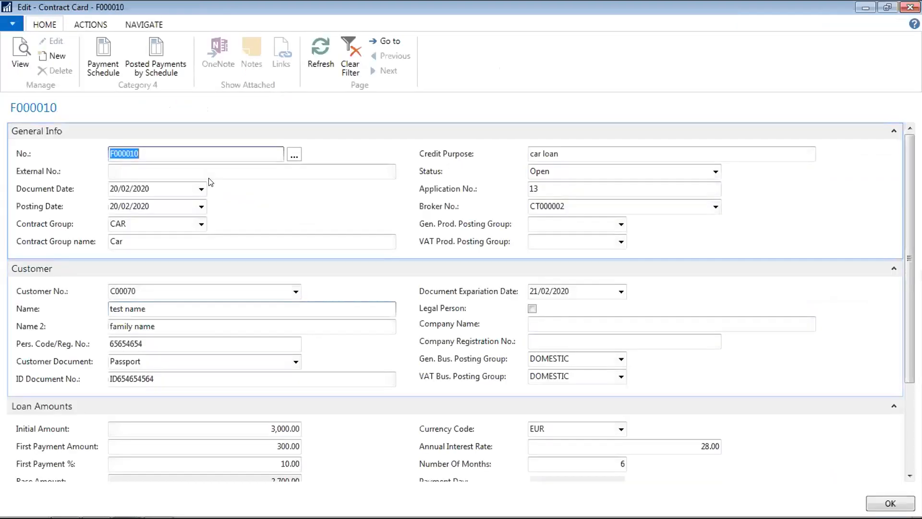
left_click(90, 24)
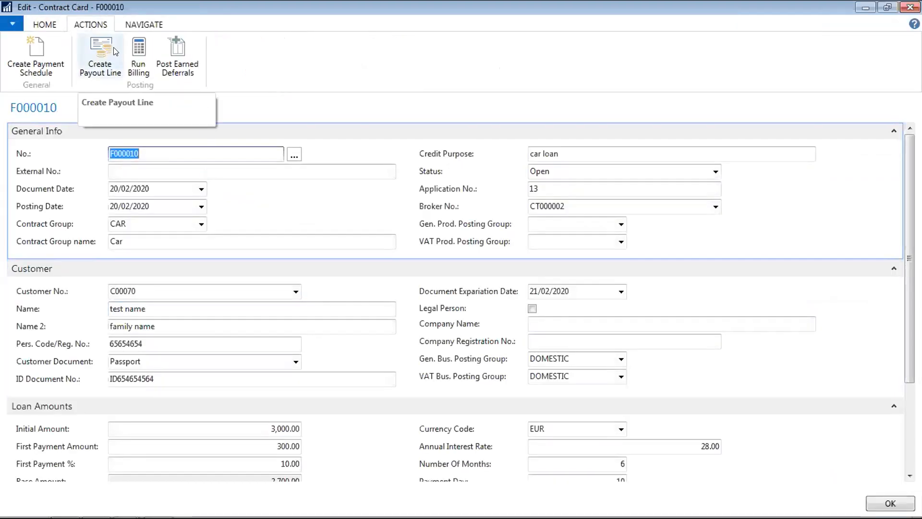
left_click(148, 25)
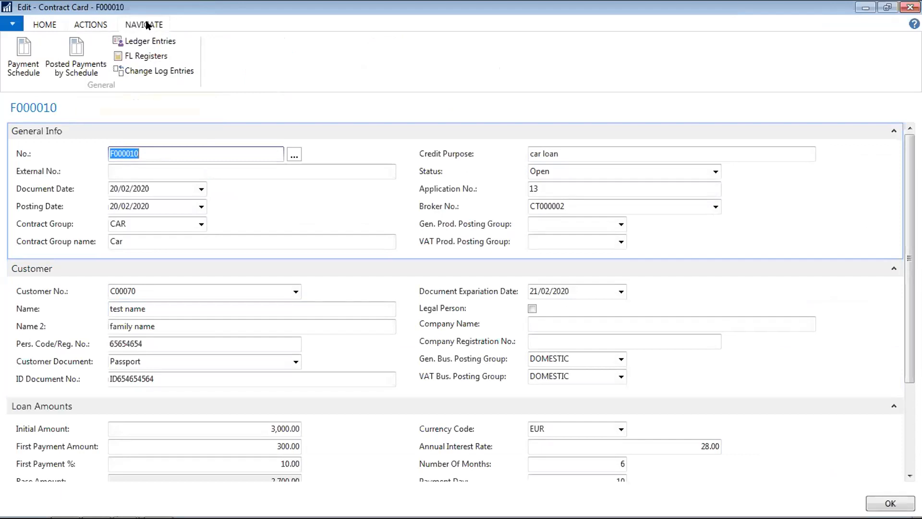
left_click(83, 26)
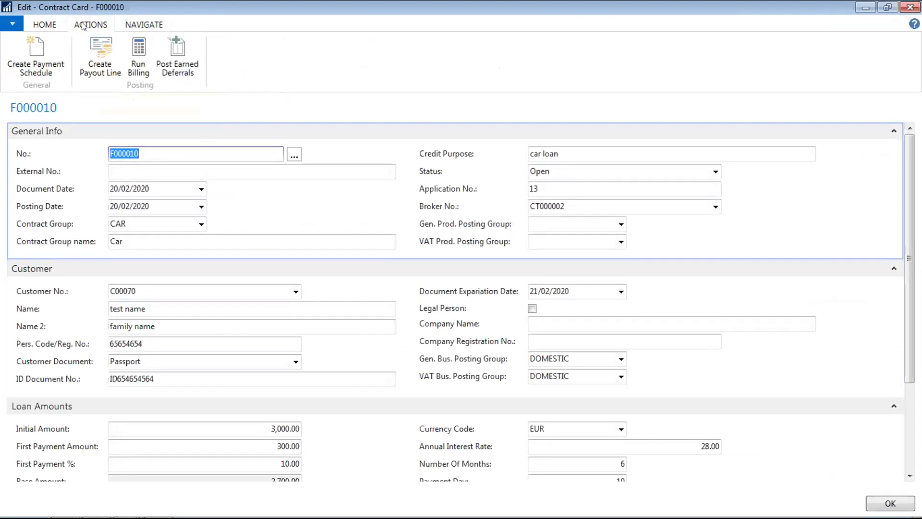
- Start billing for contract F000010 with current-month invoicing turned off
left_click(138, 67)
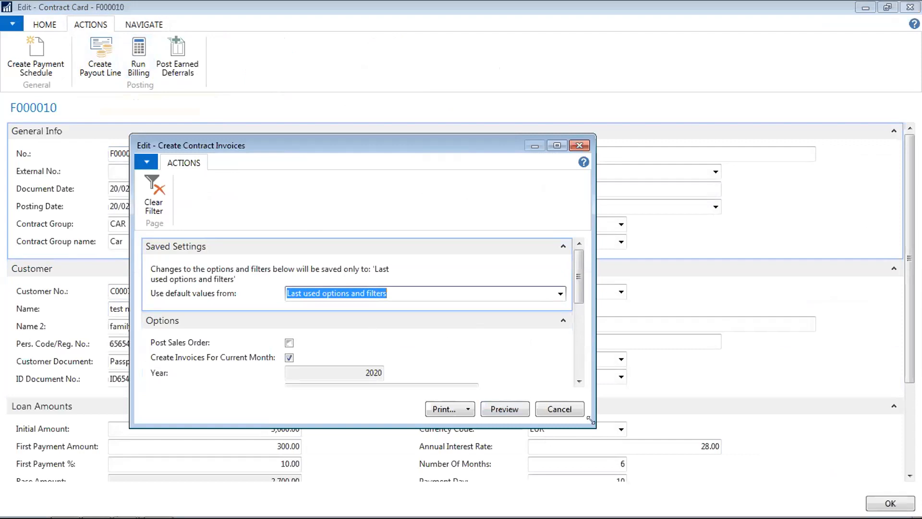
left_click_drag(591, 420, 720, 474)
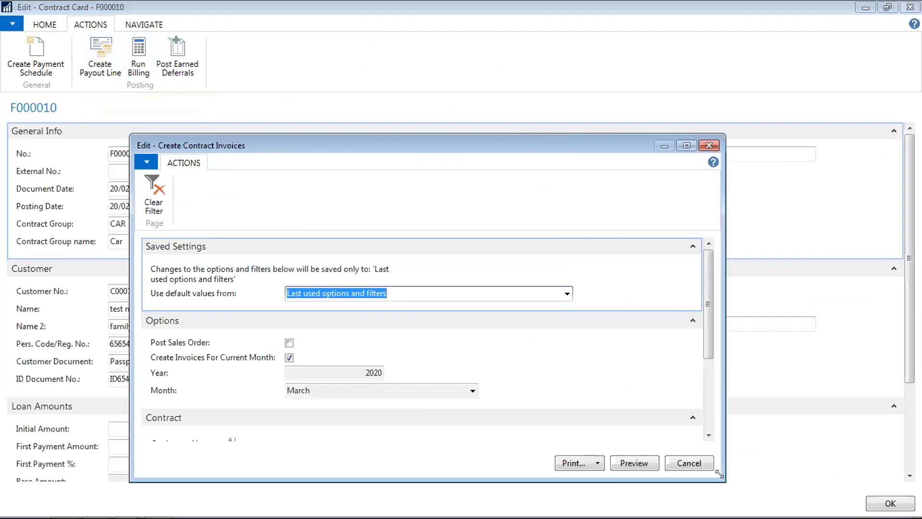
left_click(290, 358)
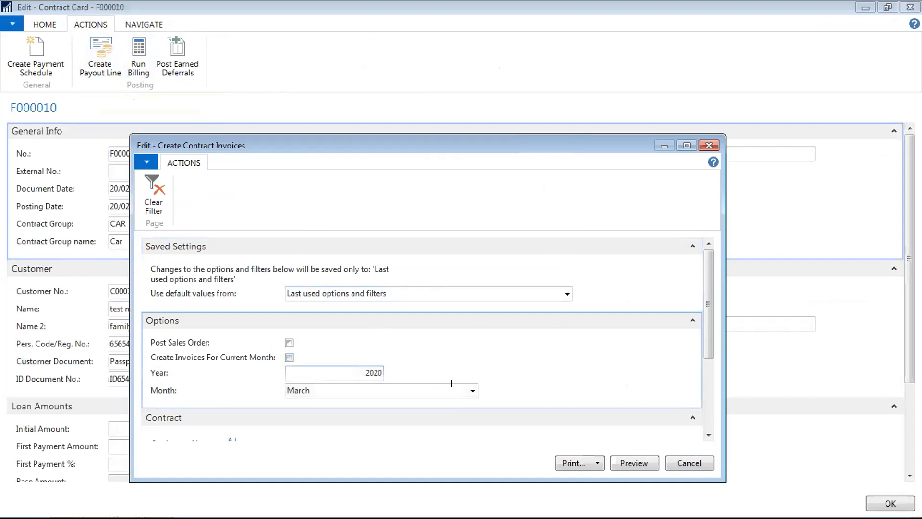
left_click(687, 146)
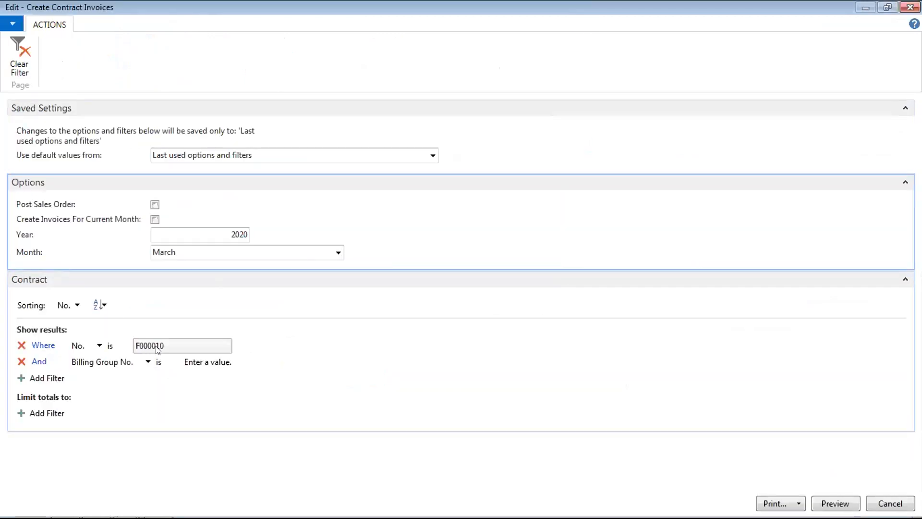
- Keep the contract filter on F000010 and set the billing month to April 2020
left_click(214, 346)
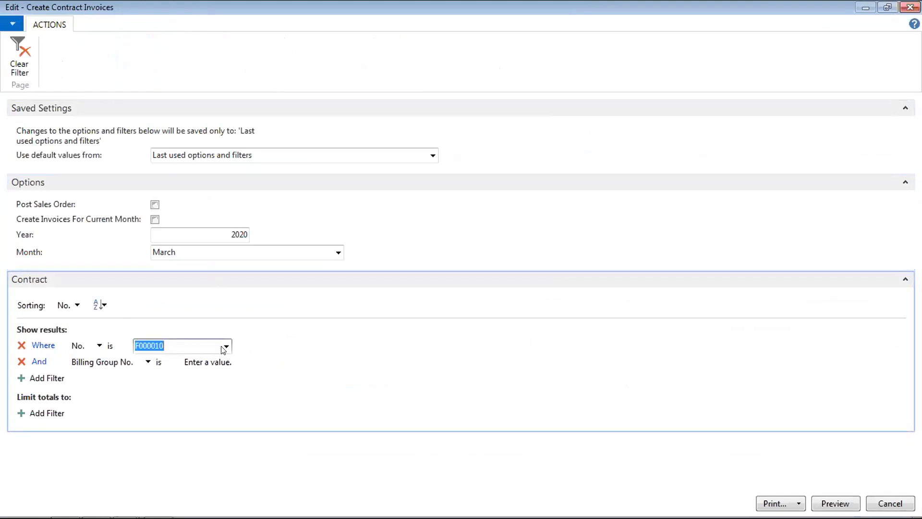
left_click(226, 346)
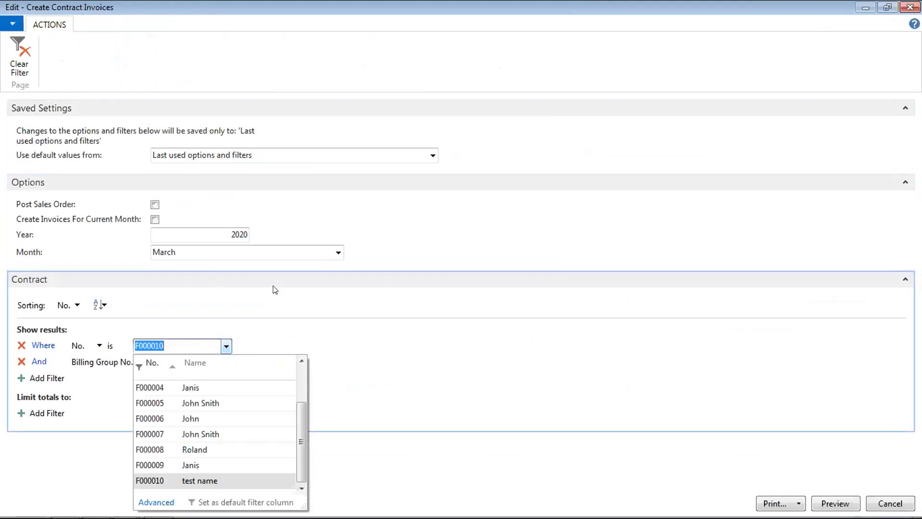
left_click(337, 254)
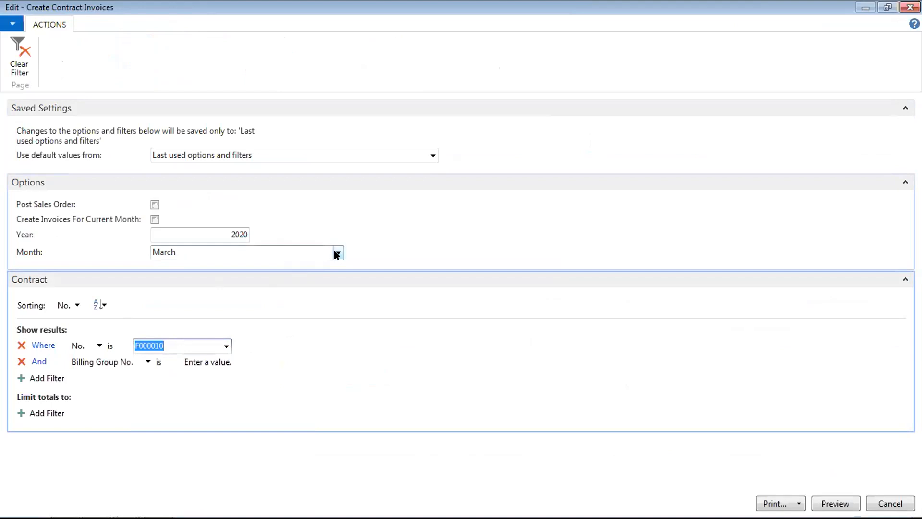
left_click(167, 329)
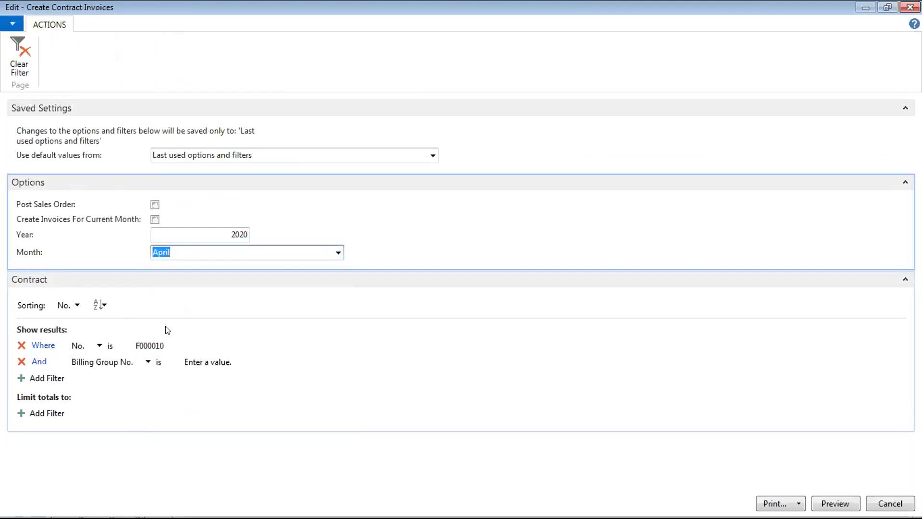
left_click(51, 379)
left_click(209, 365)
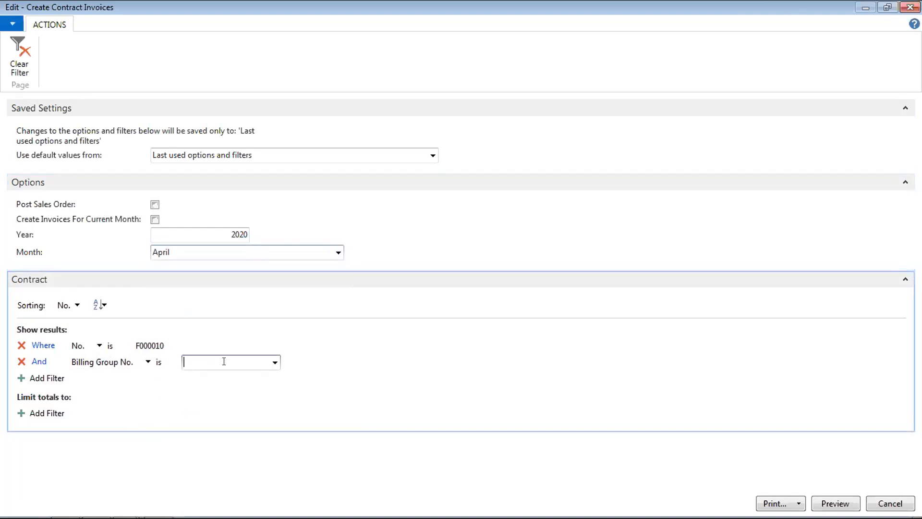
- Limit billing to billing group 01 and preview the resulting April invoice
left_click(275, 362)
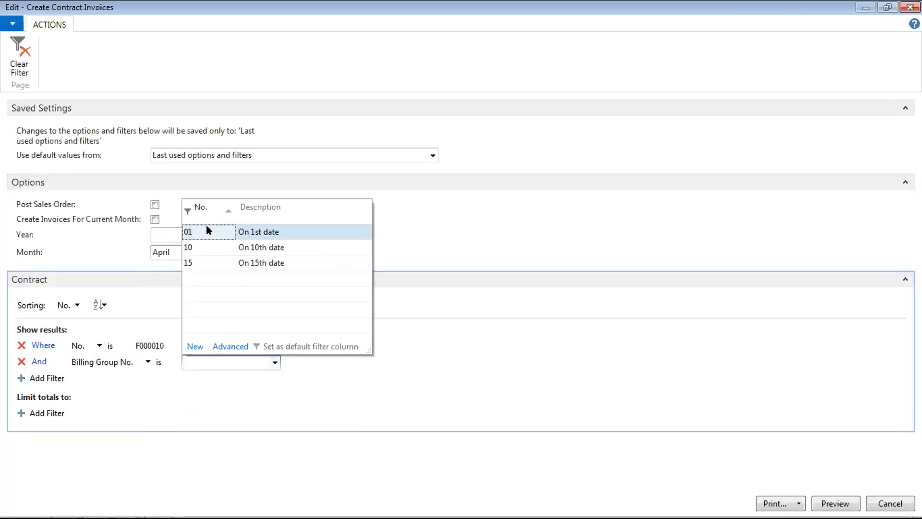
left_click(207, 229)
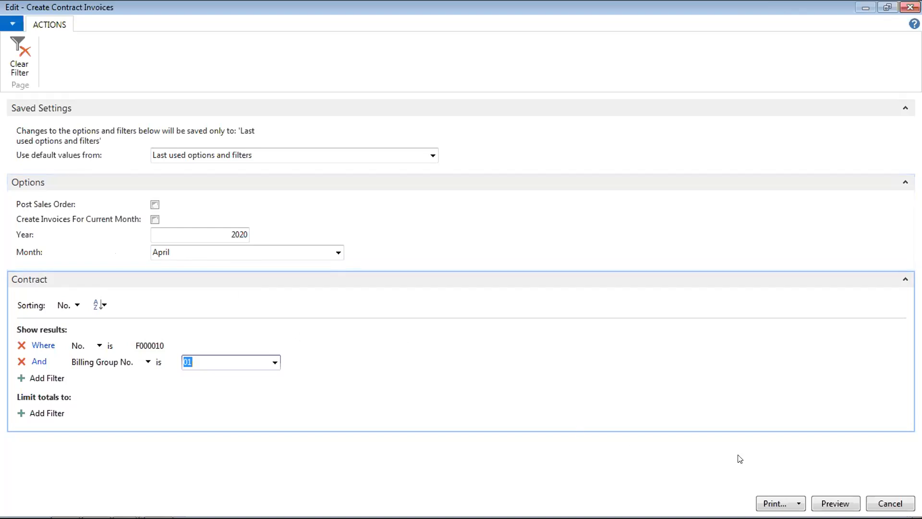
left_click(836, 504)
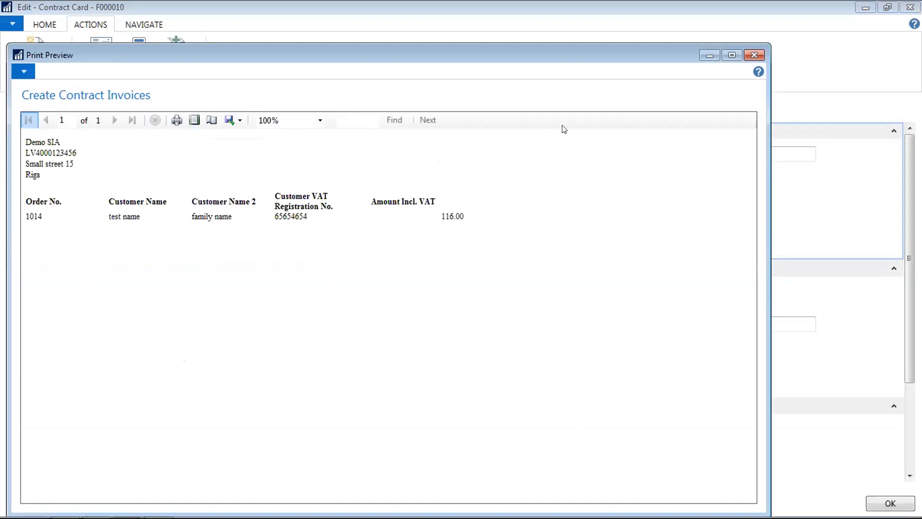
left_click(755, 55)
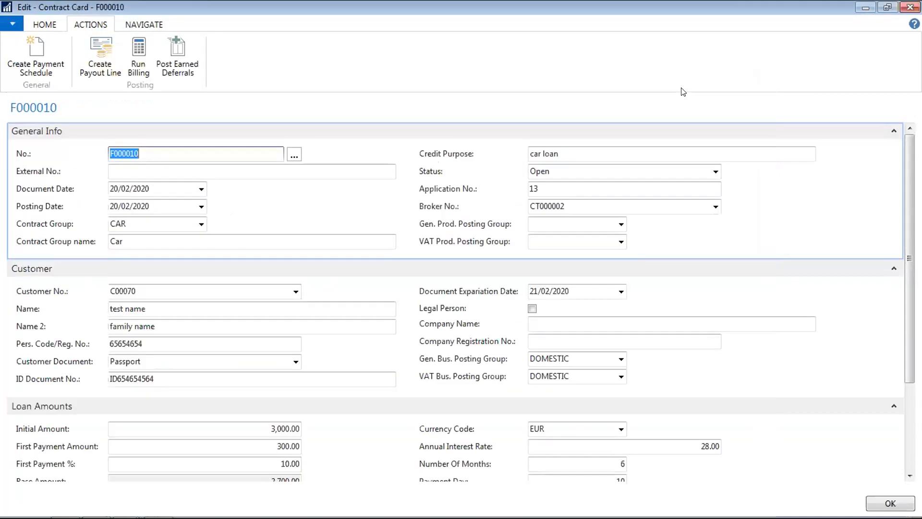
left_click(911, 8)
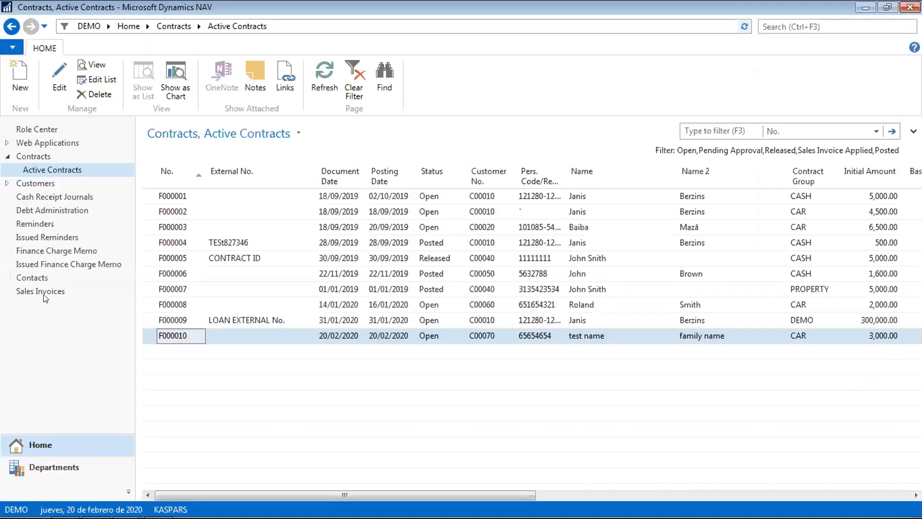
left_click(46, 294)
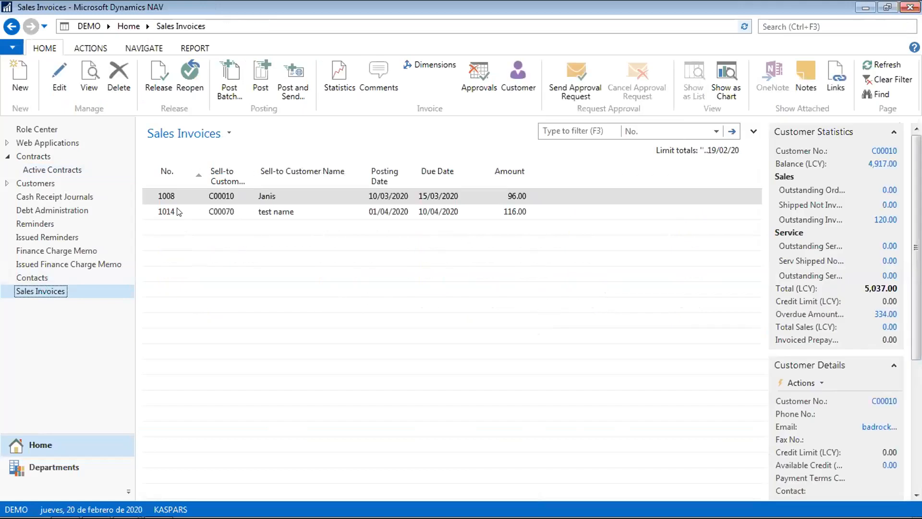
left_click(169, 212)
double_click(168, 212)
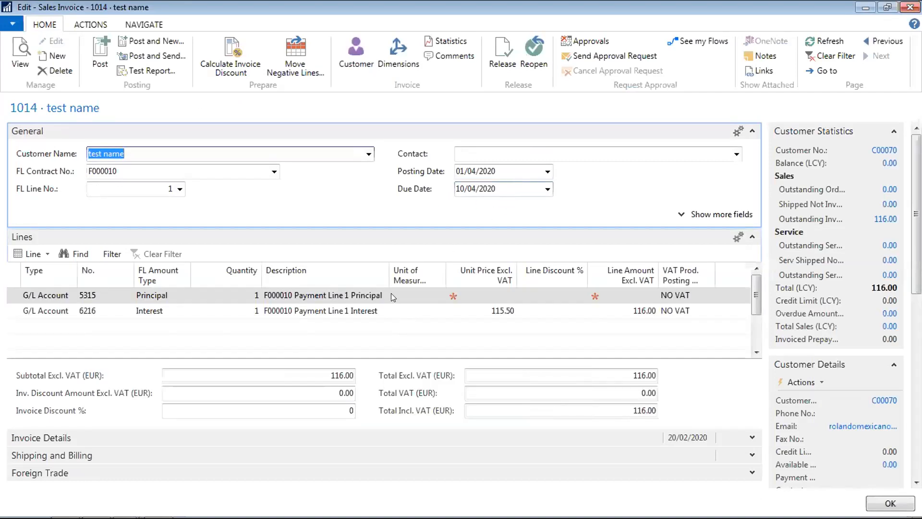
left_click(361, 311)
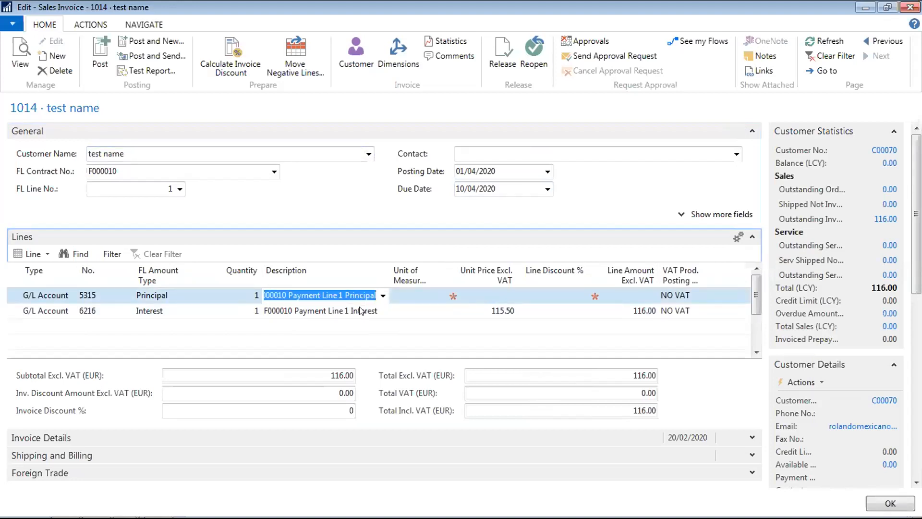
key("Left")
key("Left")
key("Left")
key("Left")
key("Right")
key("Right")
key("Right")
key("Right")
key("Right")
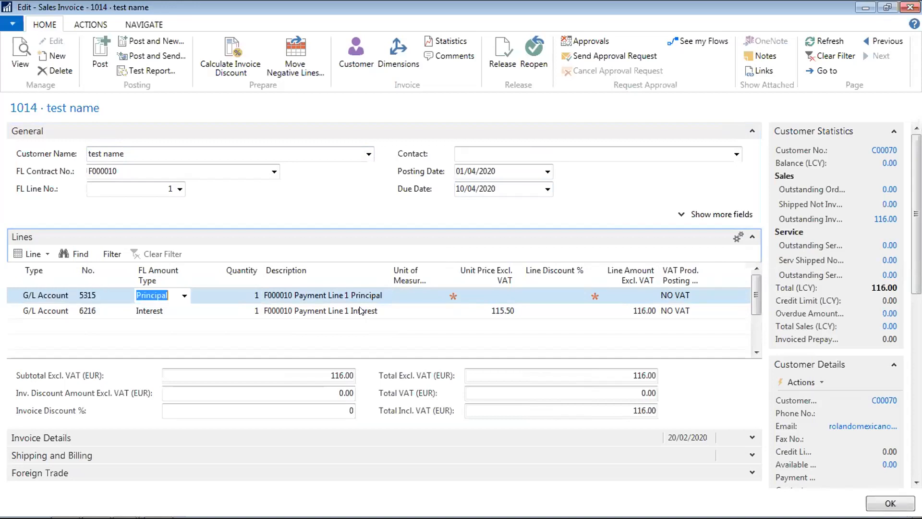
key("Right")
key("Right")
key("Right")
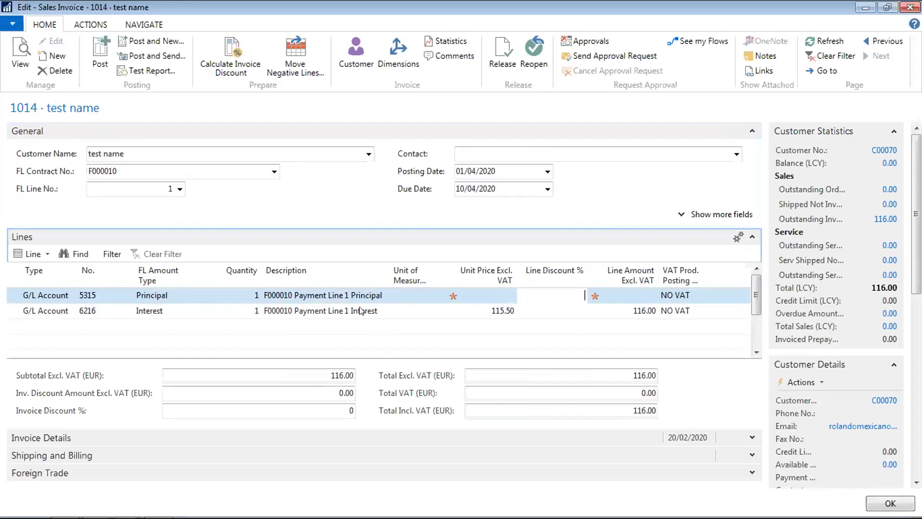
key("Down")
key("Left")
key("Right")
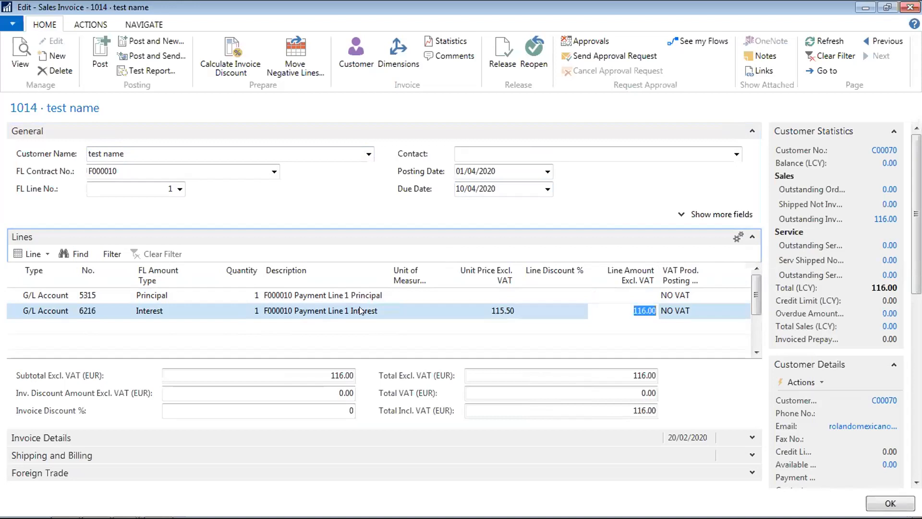
key("Right")
key("Up")
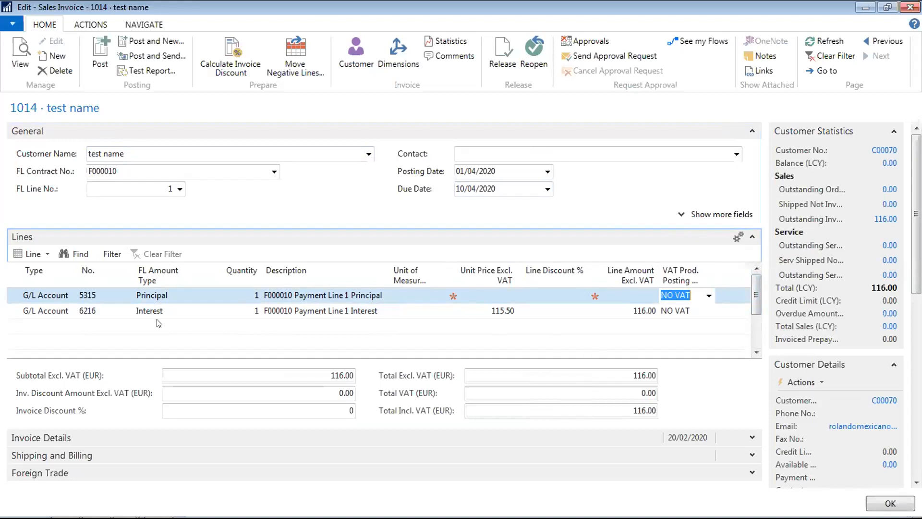
left_click(93, 328)
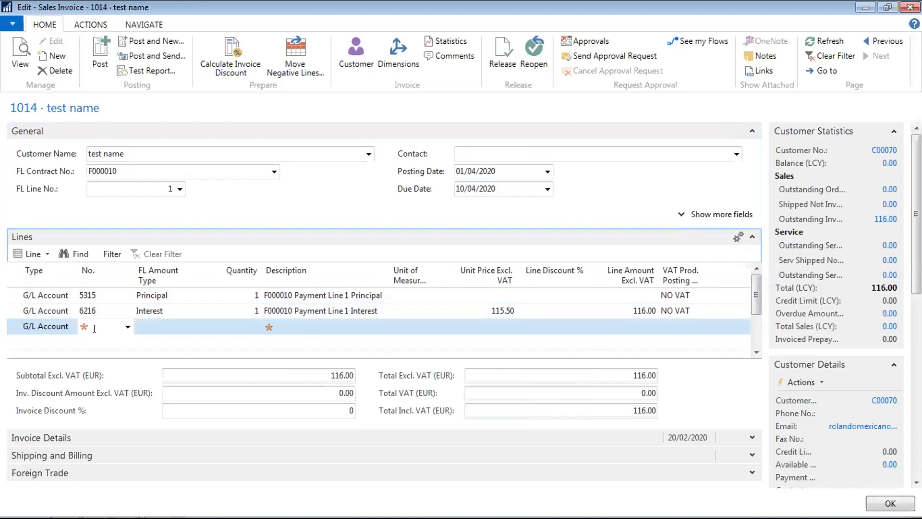
key("Up")
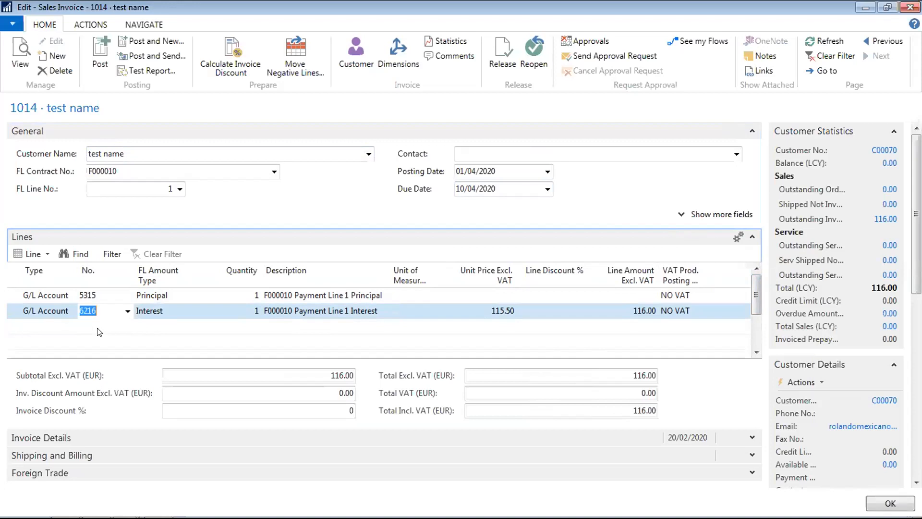
left_click(100, 331)
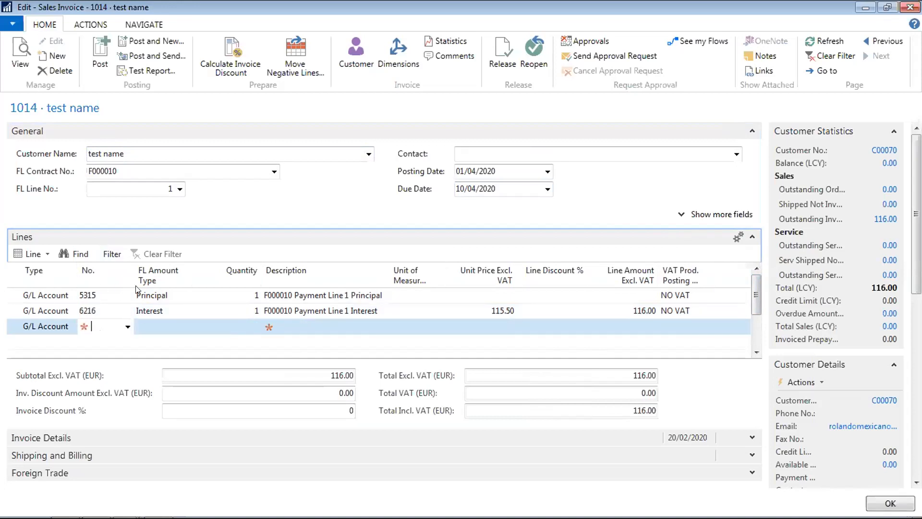
left_click(123, 328)
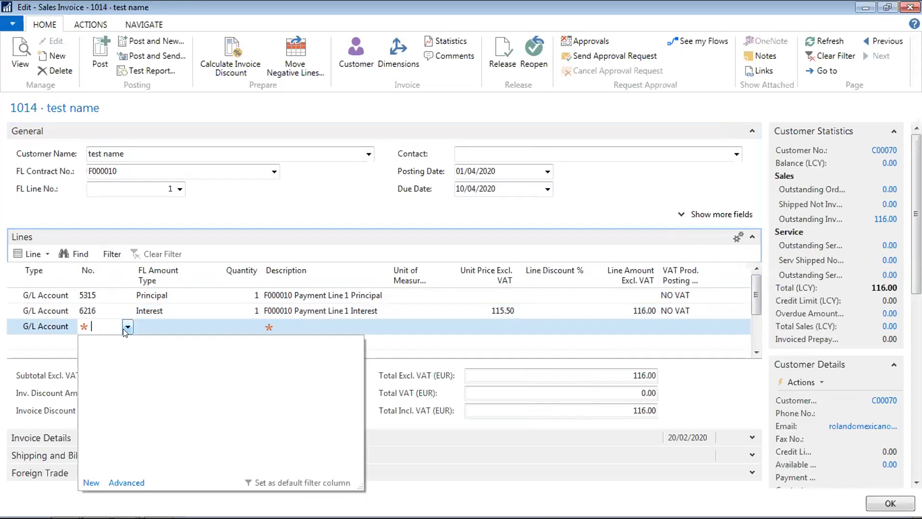
left_click(177, 312)
key("Up")
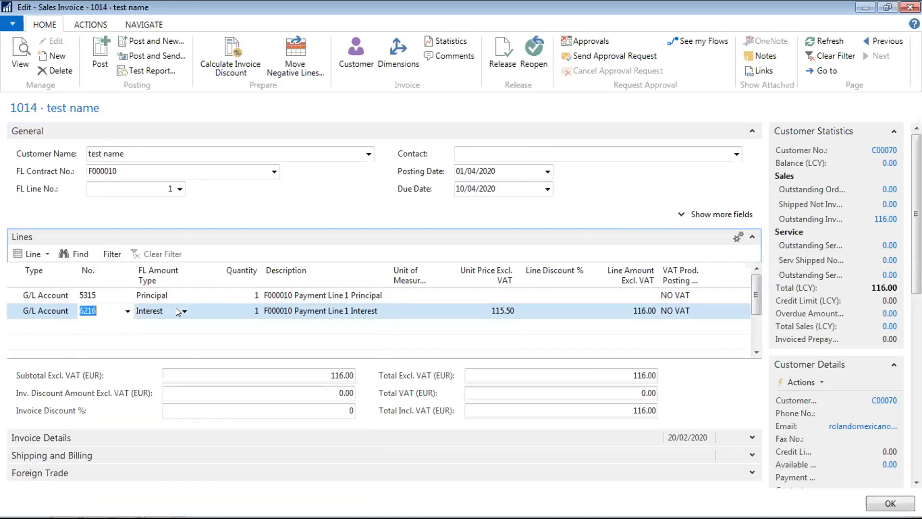
key("Up")
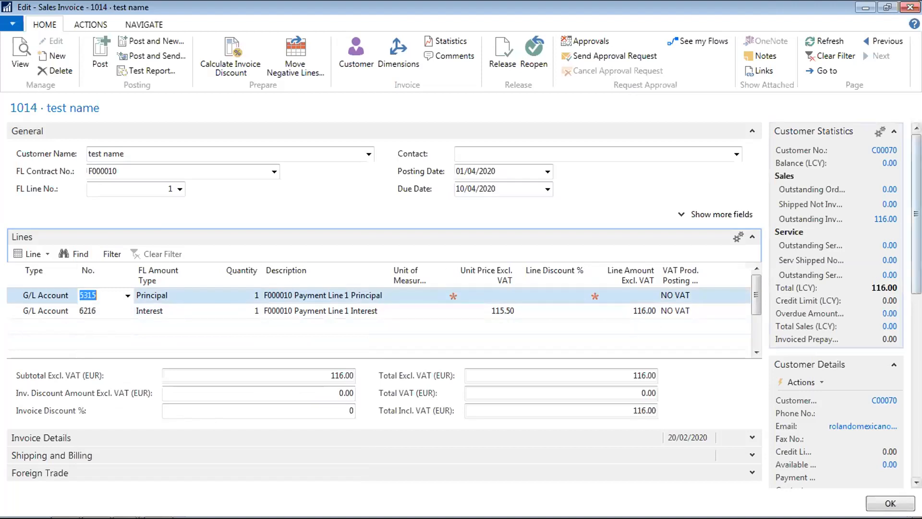
left_click_drag(916, 215, 917, 234)
- Post sales invoice 1014 and open the resulting posted invoice 103011
left_click(99, 53)
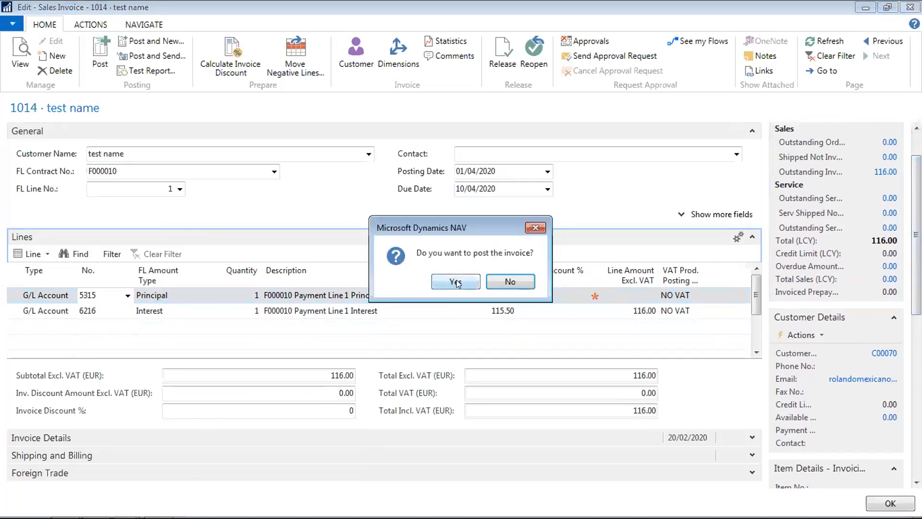
left_click(456, 282)
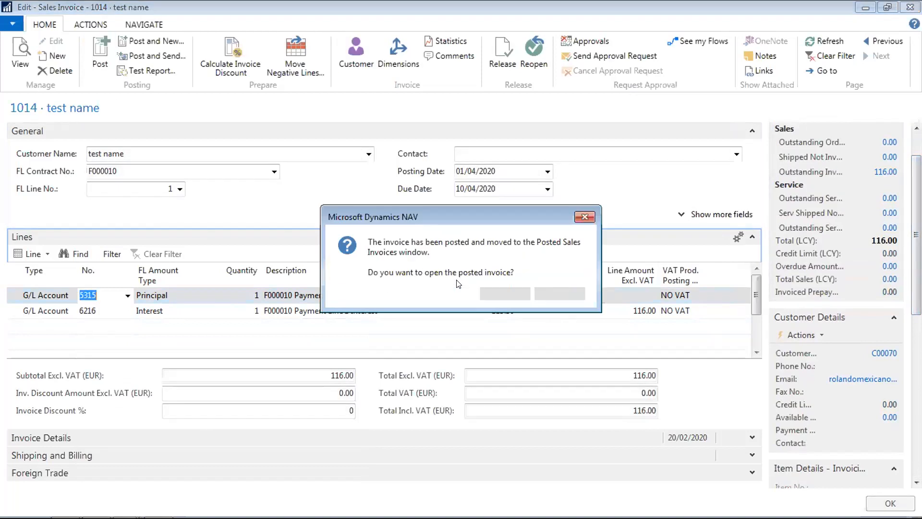
left_click(513, 291)
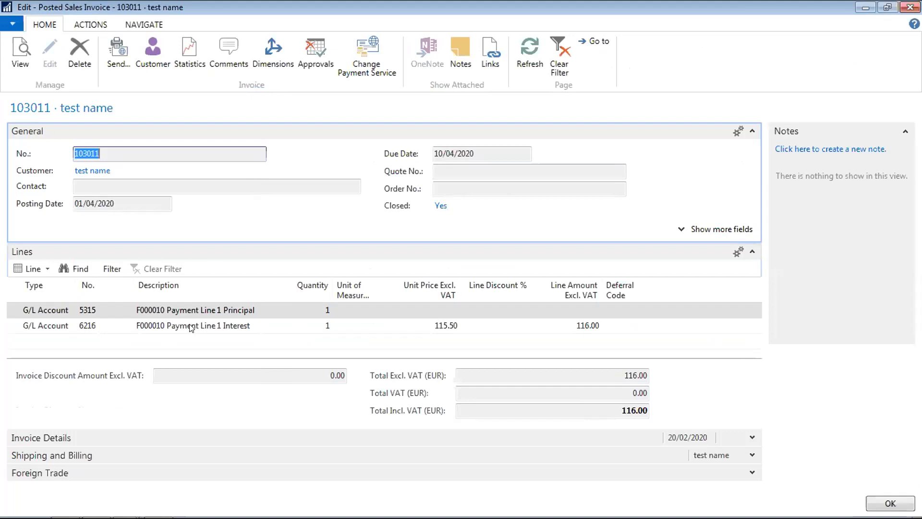
- Preview posted invoice 103011 as the Sales - Invoice report
left_click(192, 327)
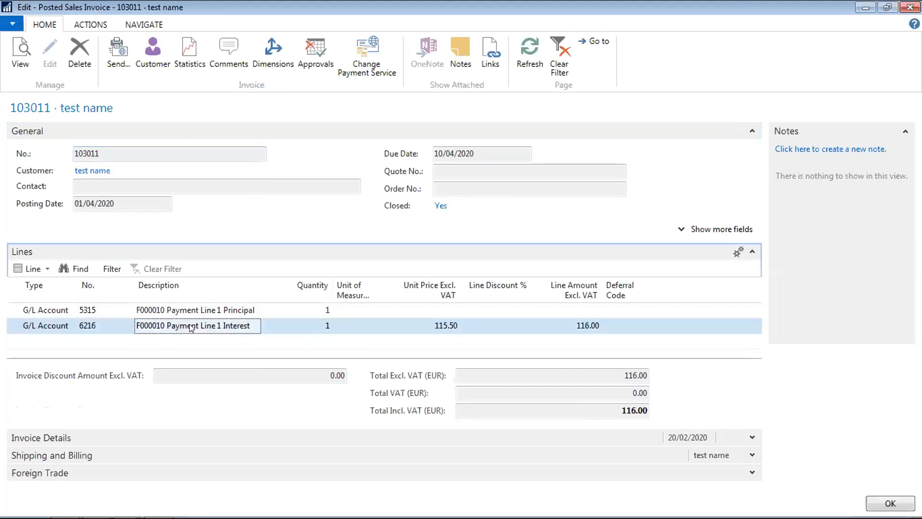
left_click(99, 26)
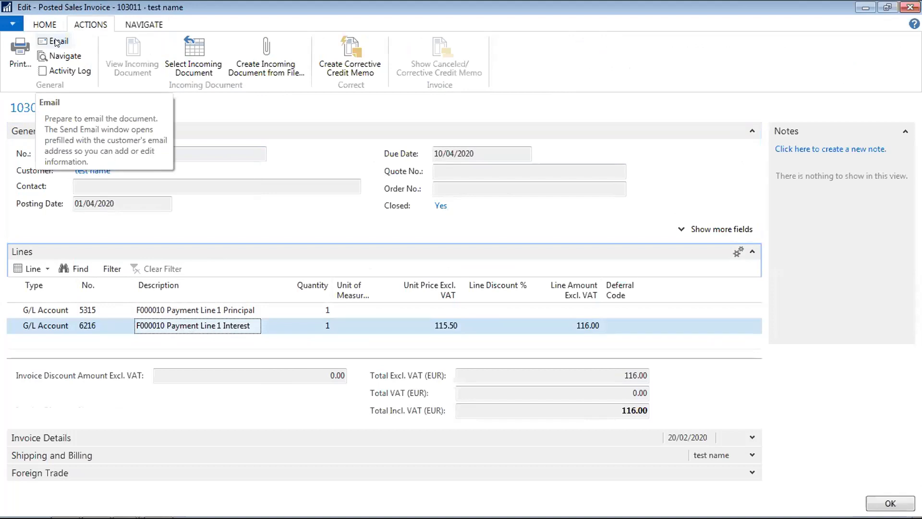
left_click(23, 48)
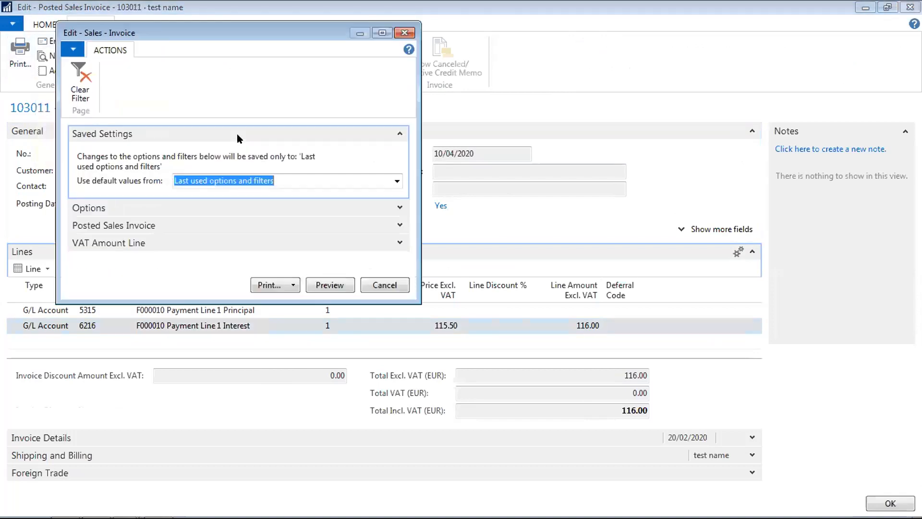
left_click(341, 286)
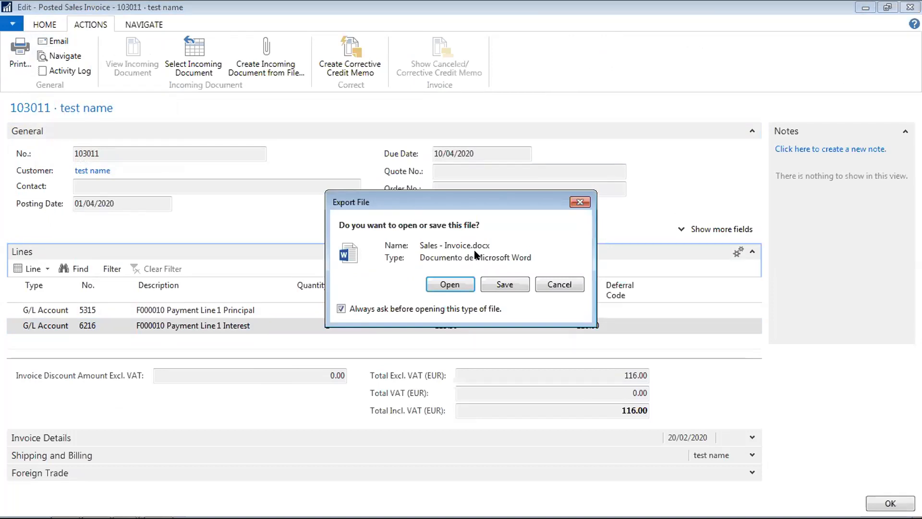
- Review the exported Sales - Invoice.docx for invoice 103011 in Word, then close it
left_click(445, 283)
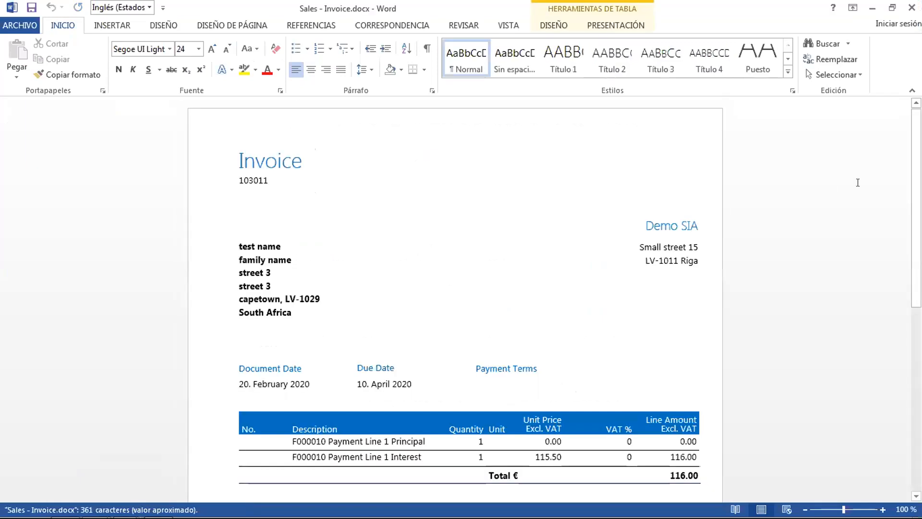
scroll(802, 181, "down", 3)
scroll(905, 202, "up", 2)
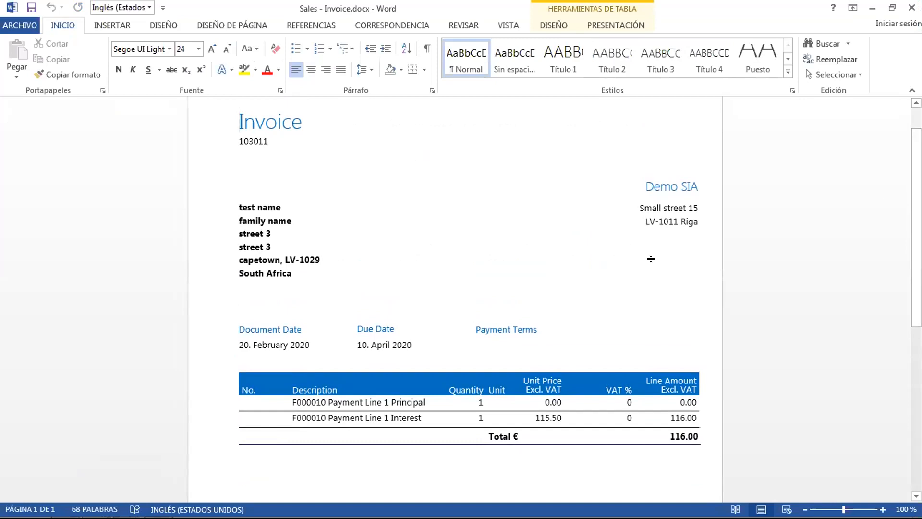
left_click_drag(916, 274, 876, 455)
left_click_drag(877, 395, 867, 461)
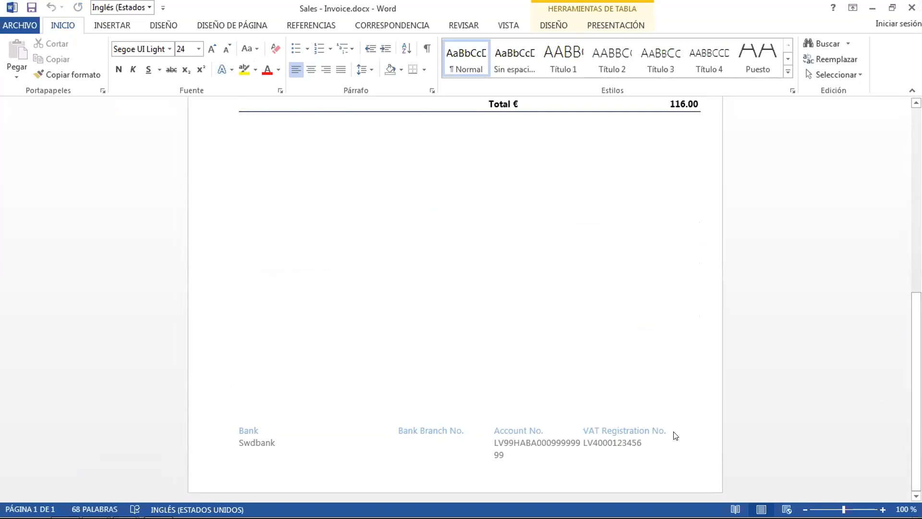
left_click_drag(920, 408, 921, 224)
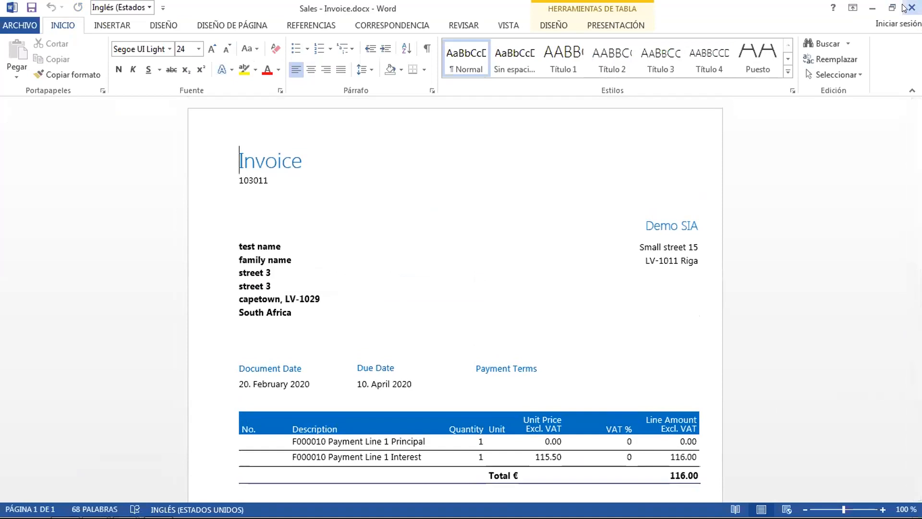
left_click(909, 8)
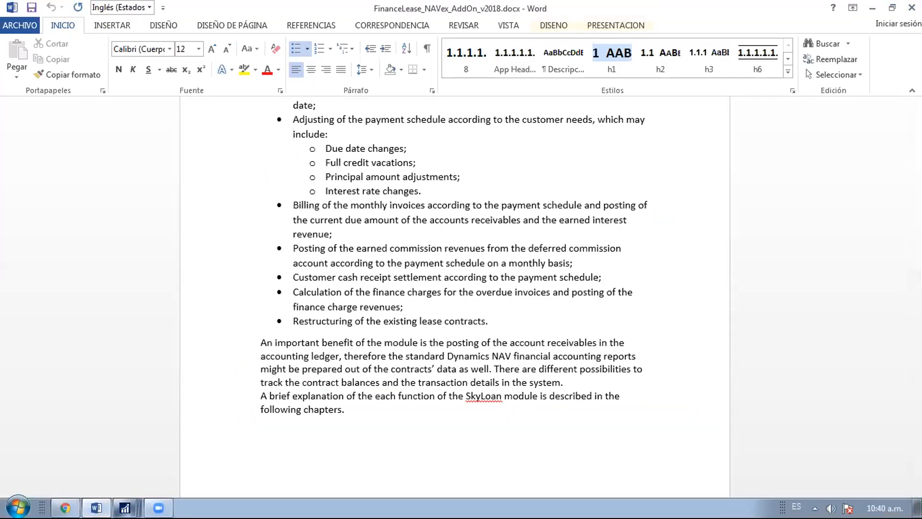
- Close posted invoice 103011 and return to the Sales Invoices list
mouse_move(125, 508)
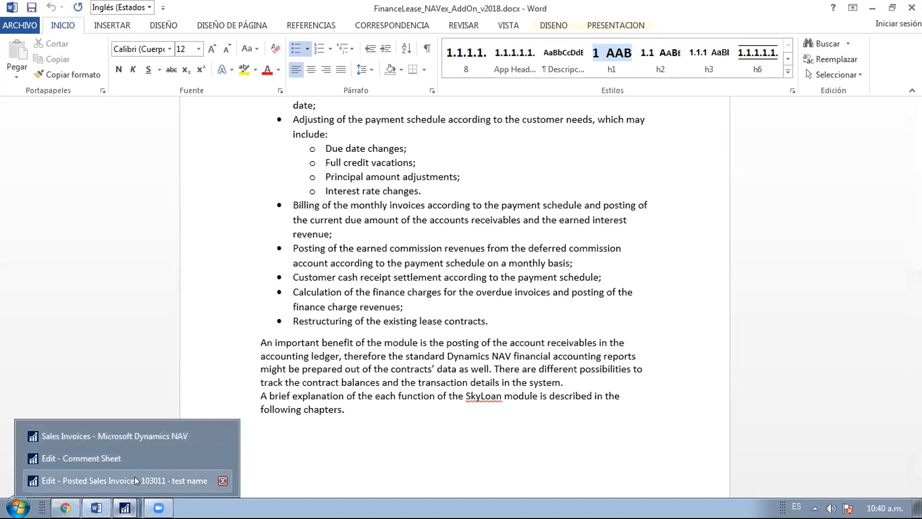
left_click(134, 477)
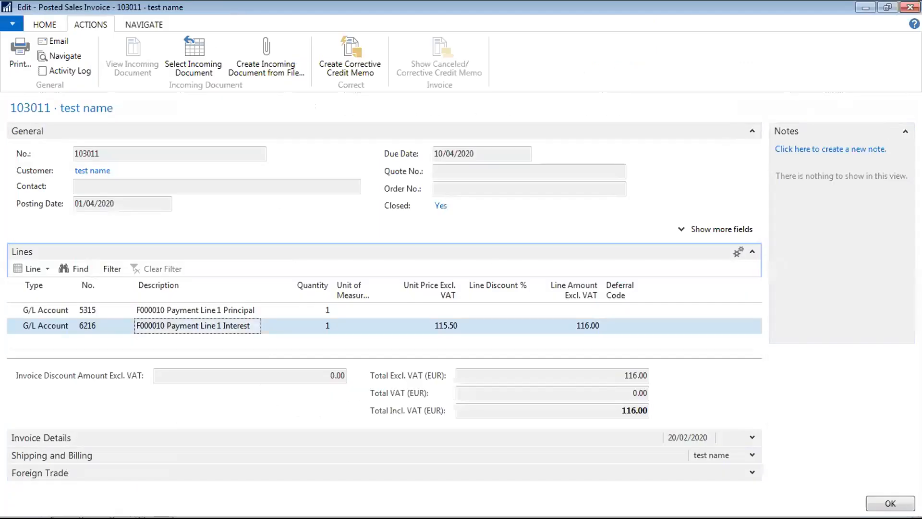
left_click(909, 8)
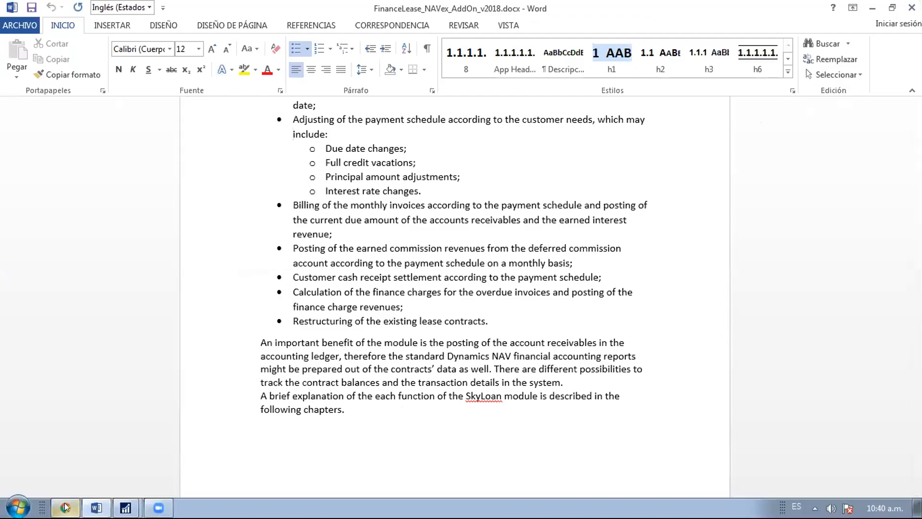
left_click(125, 507)
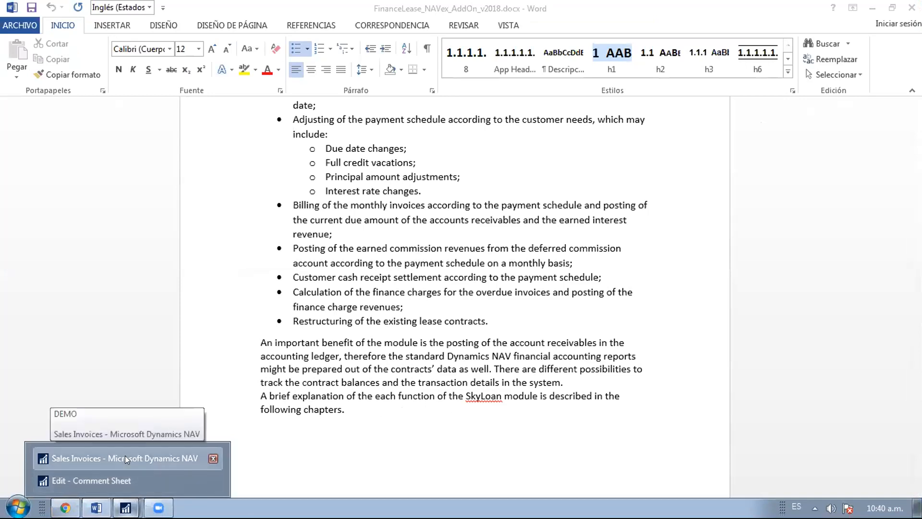
left_click(125, 457)
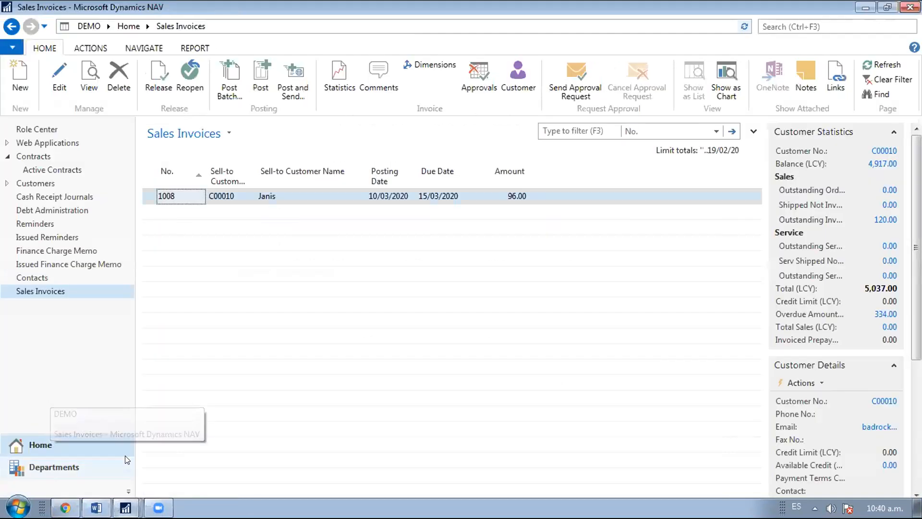
- Check F000010's posted payment schedule shows 116.00 interest on line 1, then close it
left_click(44, 169)
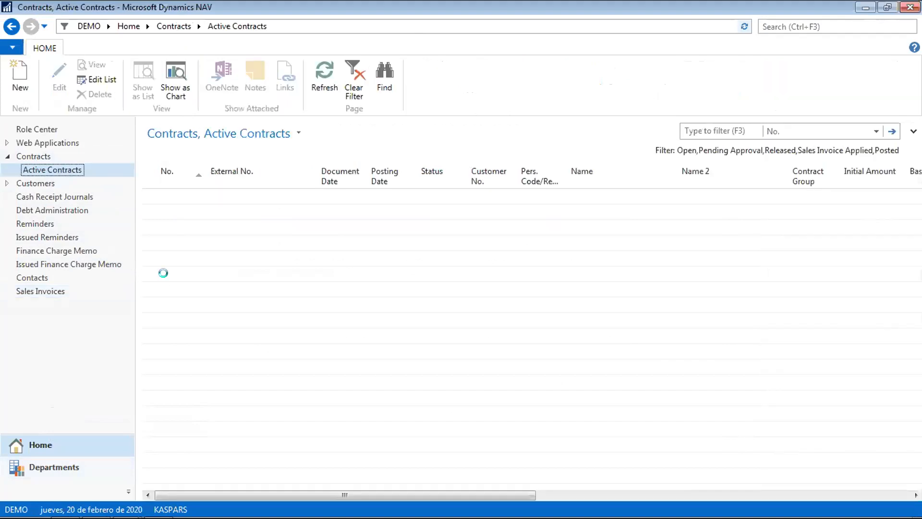
double_click(180, 335)
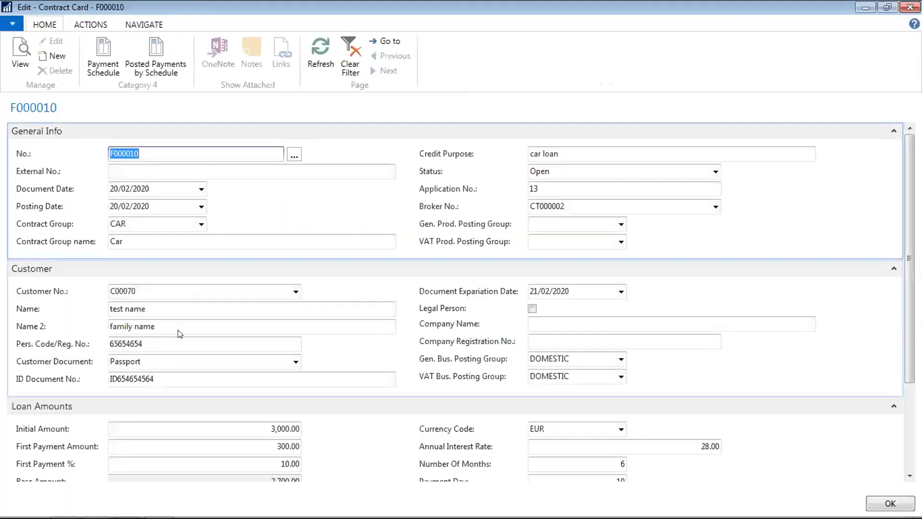
left_click(155, 58)
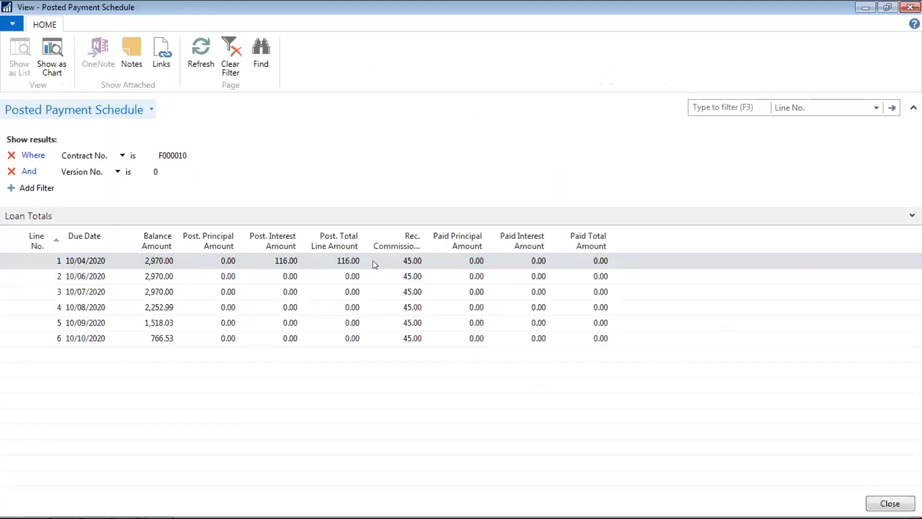
left_click(34, 262)
key("Right")
key("Right")
key("Right")
key("Right")
key("Right")
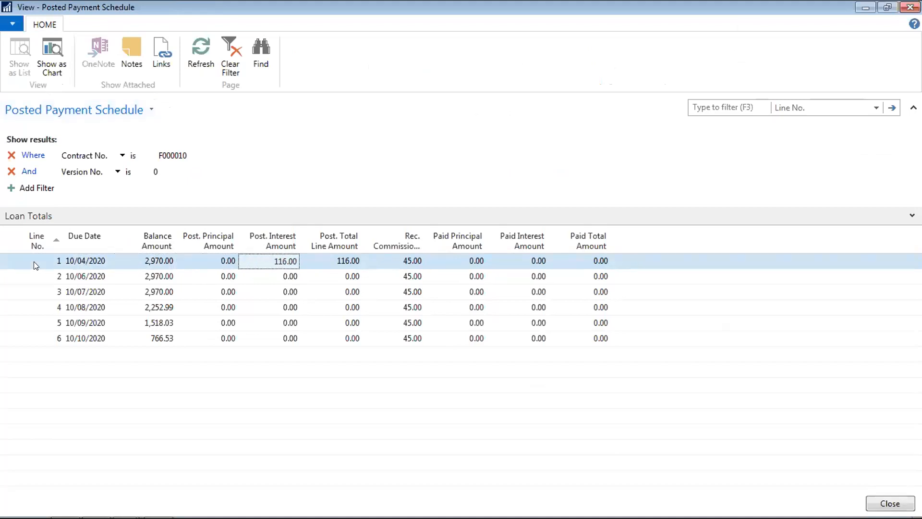
key("Left")
left_click(349, 260)
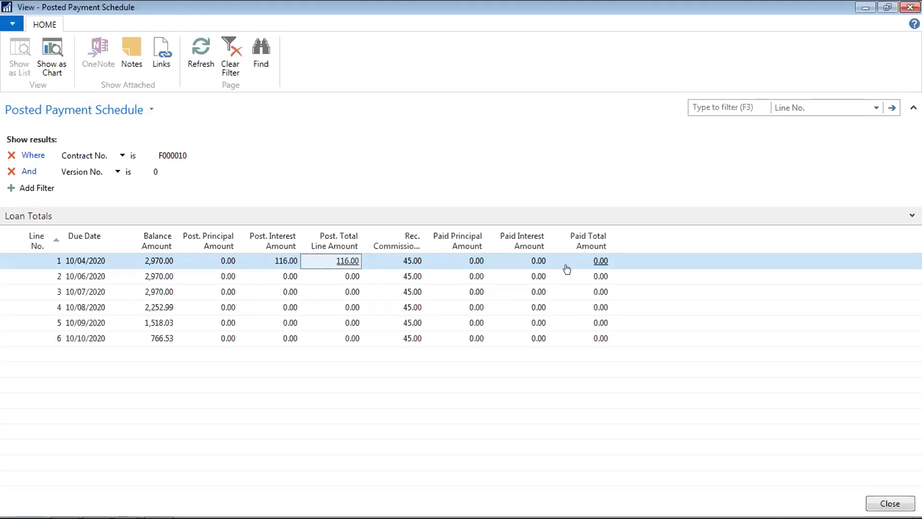
key("Escape")
key("Escape")
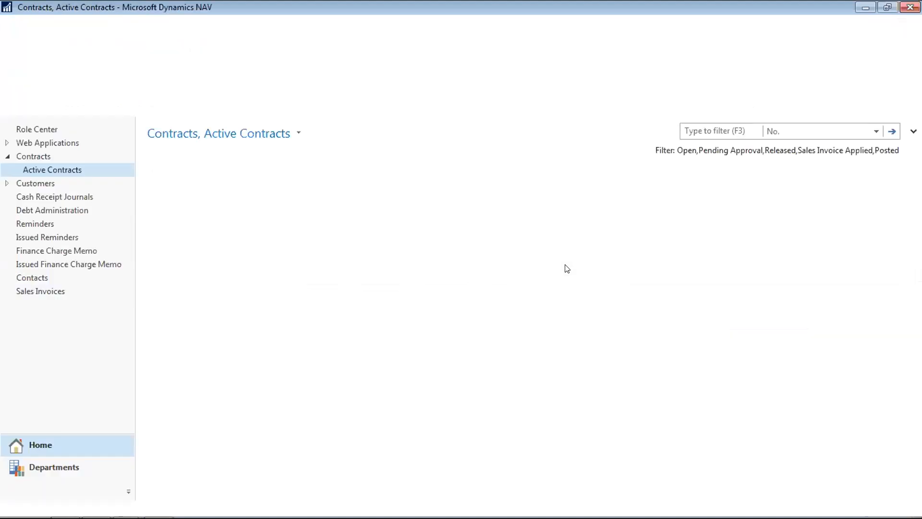
- Open customer C00070's card and drill into the entries behind its 116.00 balance
left_click(39, 182)
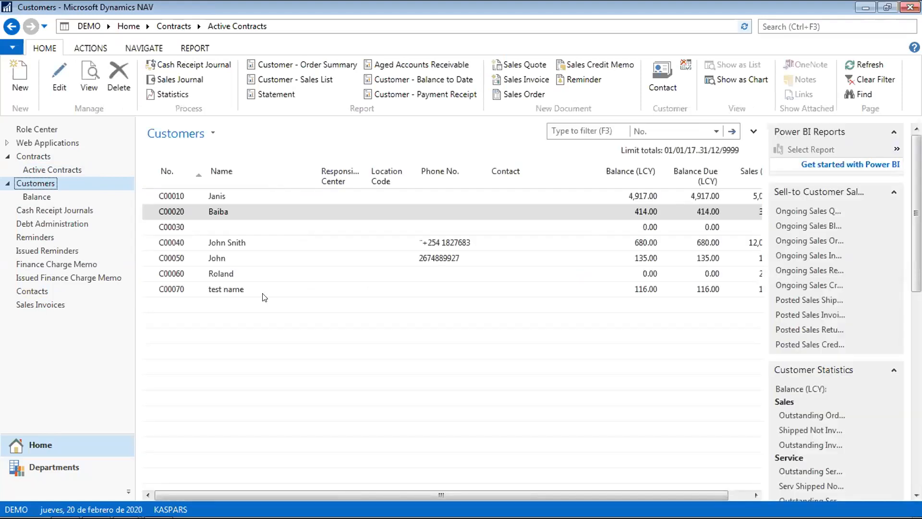
left_click(168, 290)
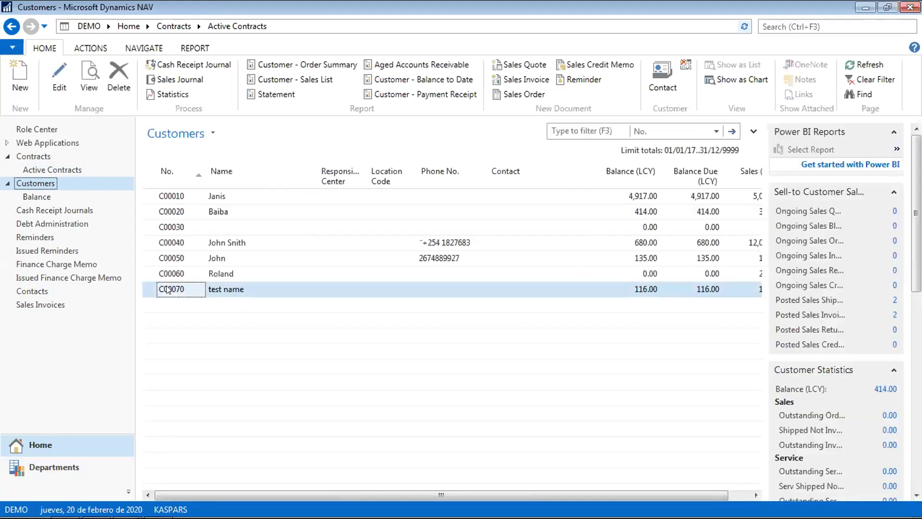
double_click(168, 290)
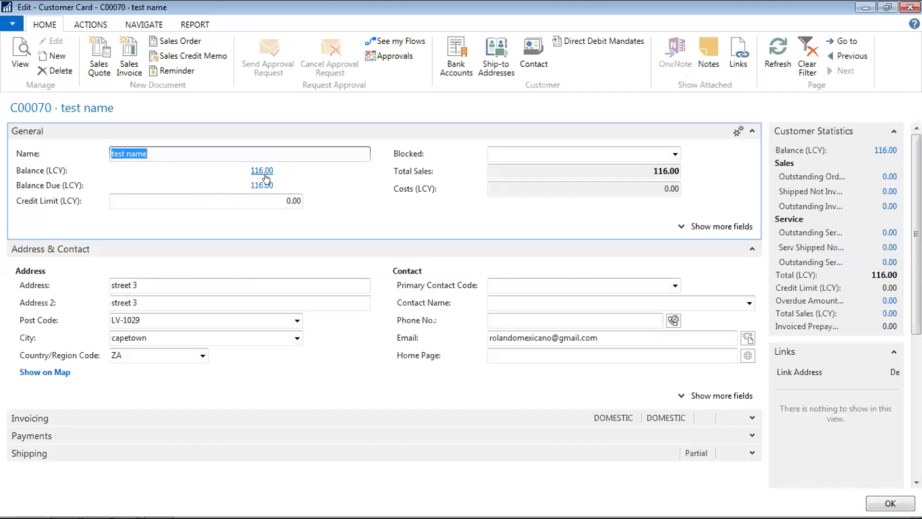
left_click(262, 170)
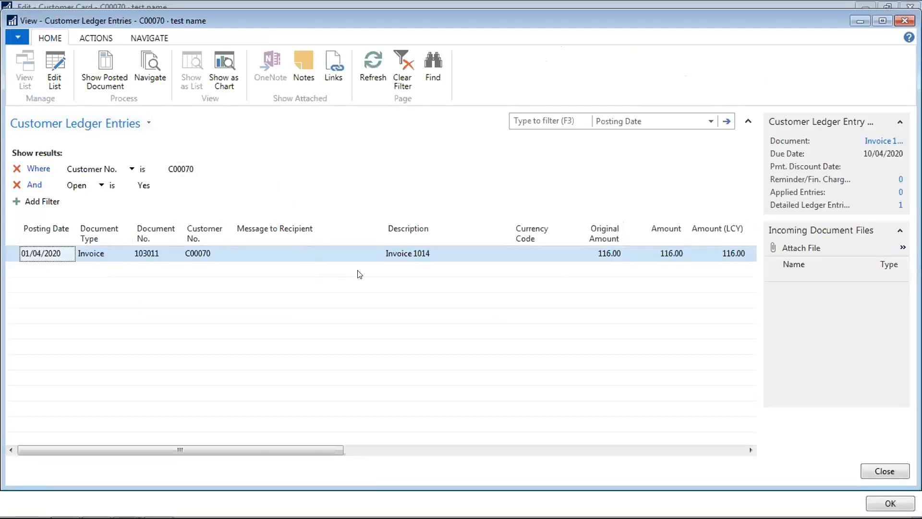
- Confirm the entry is Interest for contract F000010, then remove the Open is Yes filter
key("Tab")
key("Tab")
key("Tab")
key("Tab")
key("Tab")
key("Tab")
key("Tab")
key("Tab")
key("Tab")
key("Tab")
key("Tab")
key("Tab")
key("Tab")
key("Tab")
key("Tab")
key("Tab")
key("Tab")
key("Tab")
key("Tab")
key("Tab")
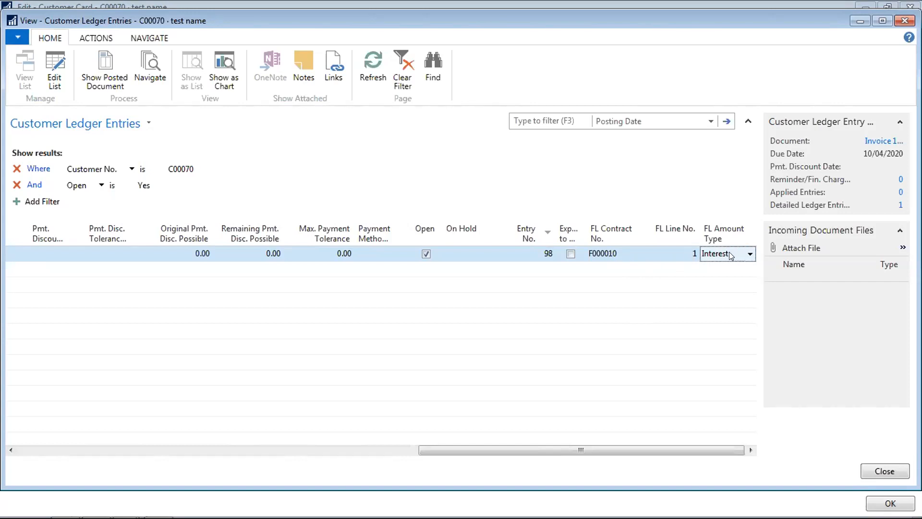
left_click(629, 255)
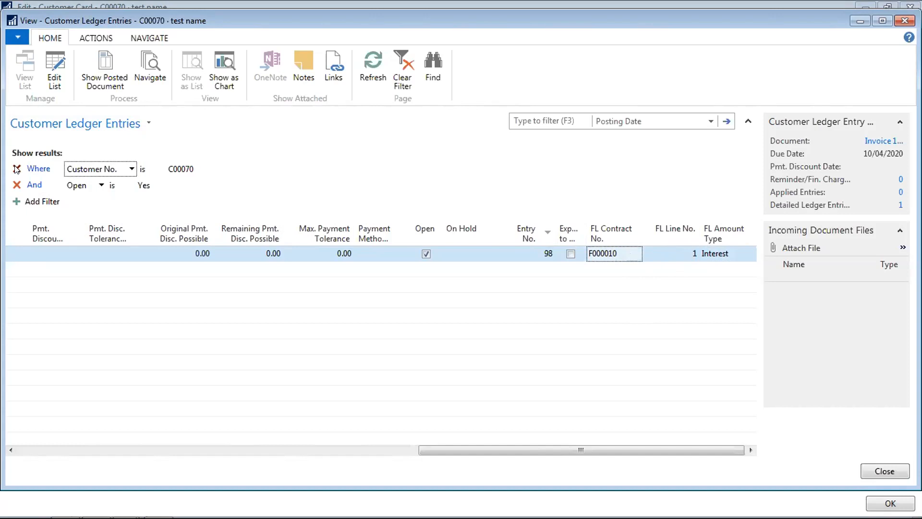
left_click(727, 253)
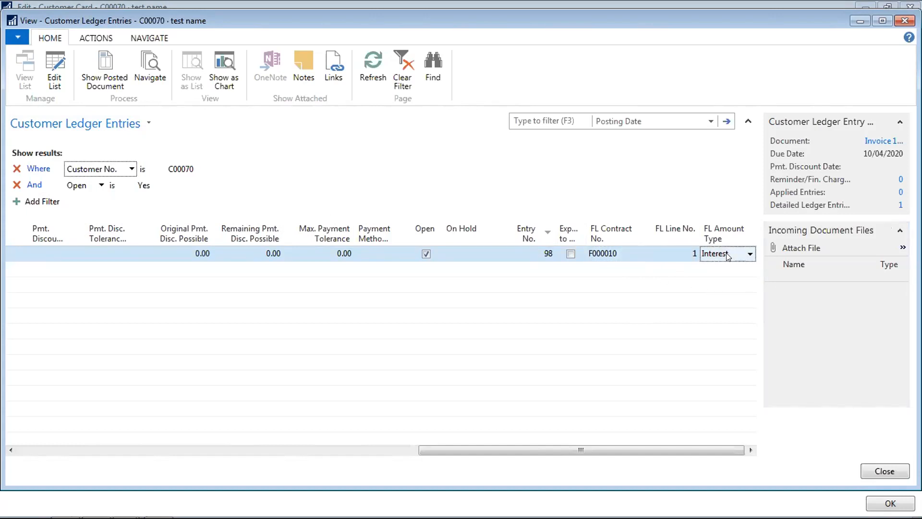
left_click(608, 258)
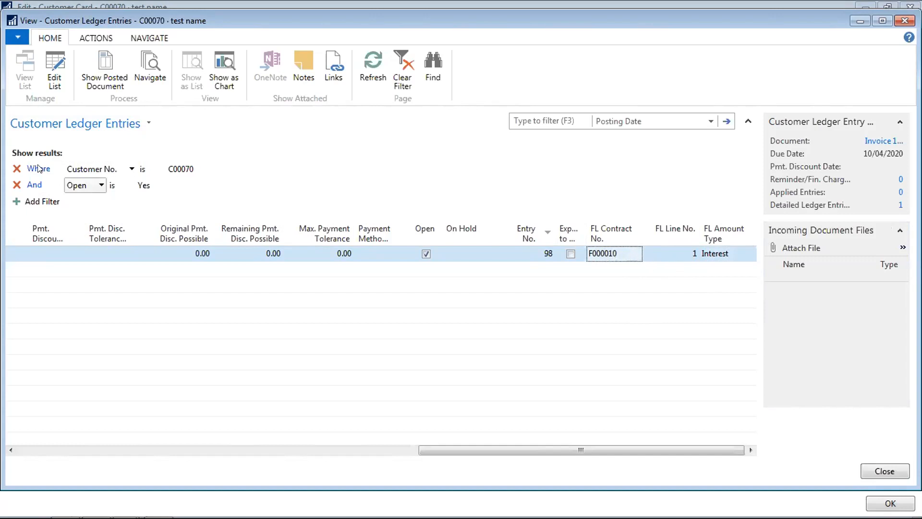
left_click(16, 185)
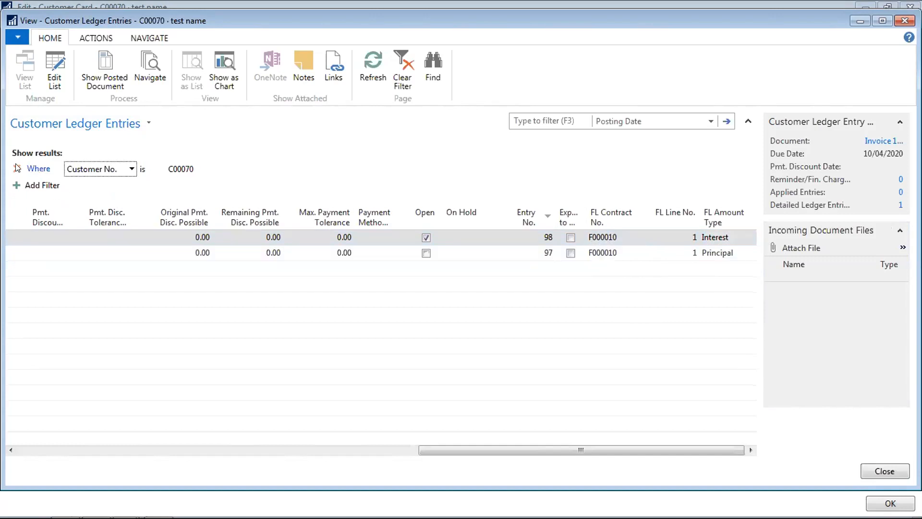
- Remove the customer filter, browse entries 80, 79, 932848 and 103008, then close back to Customers
left_click(16, 168)
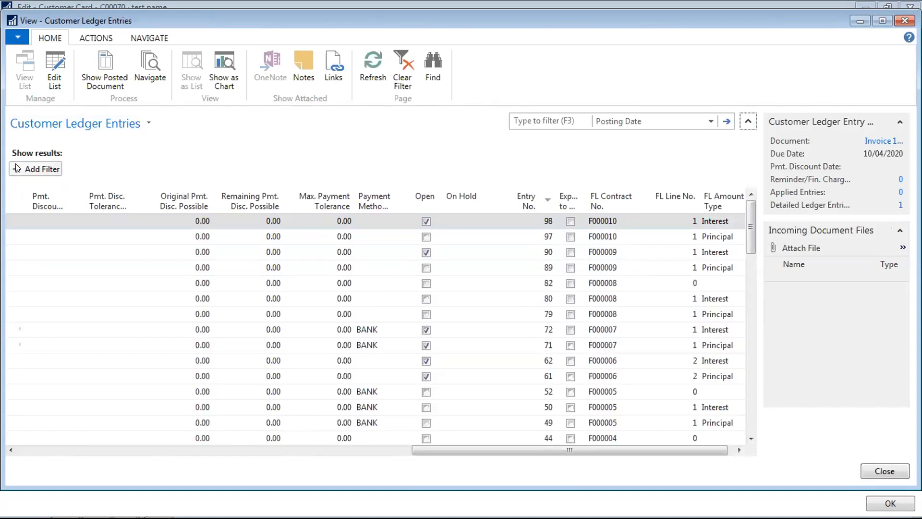
left_click(633, 313)
left_click(717, 299)
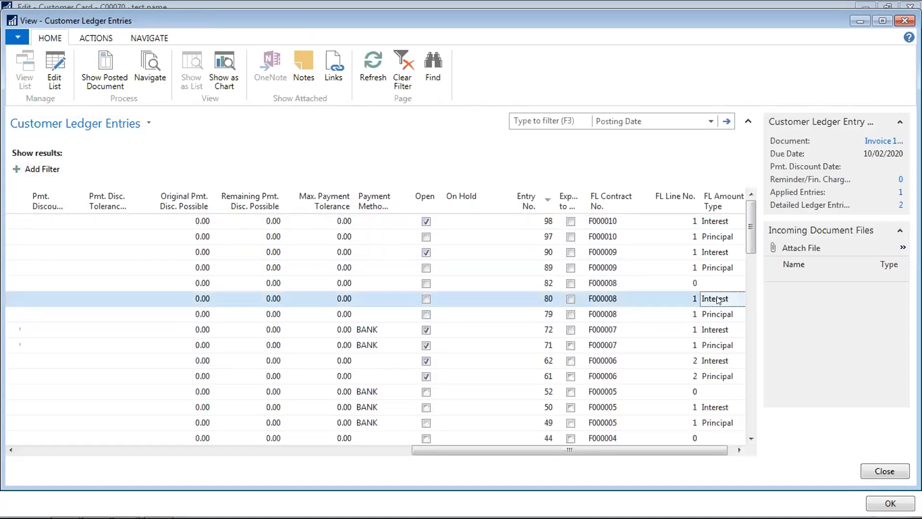
key("Down")
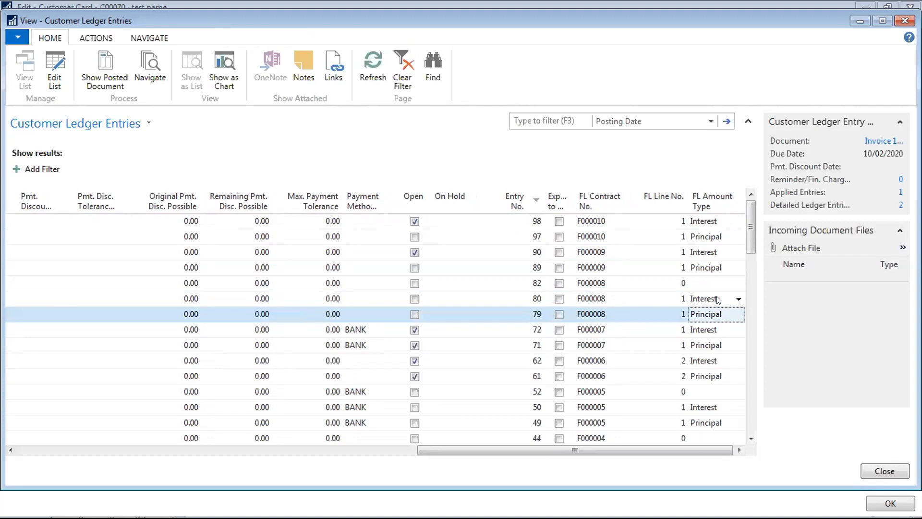
key("Up")
key("Left")
key("Left")
key("Left")
key("Left")
key("Left")
key("Left")
key("Left")
key("Left")
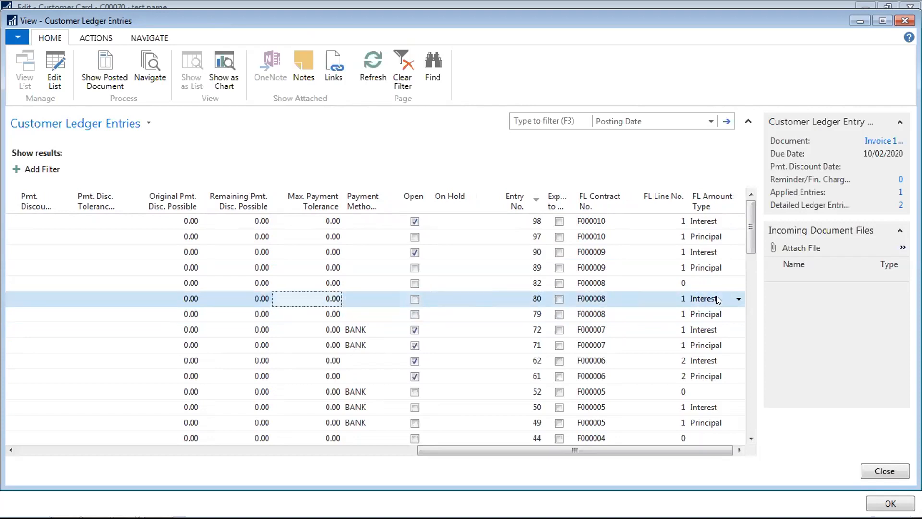
key("Left")
key("Left")
key("Left")
key("Left")
key("Left")
key("Left")
key("Left")
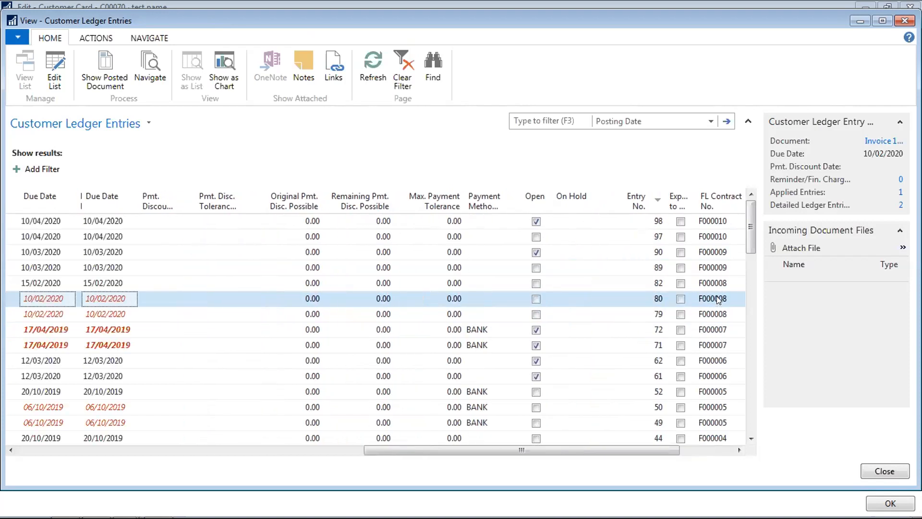
key("Right")
key("Right")
key("Left")
key("Left")
key("Left")
key("Left")
key("Left")
key("Left")
key("Left")
key("Left")
key("Left")
key("Left")
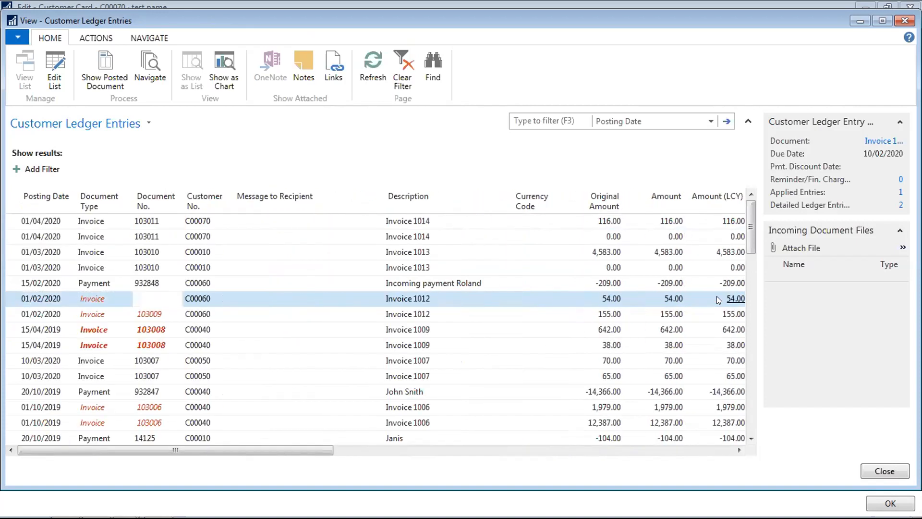
key("Up")
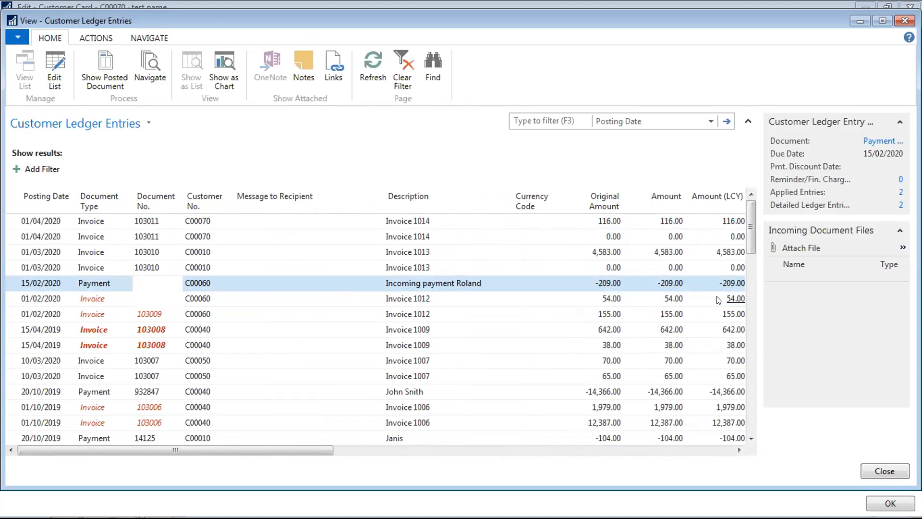
key("Down")
key("Down")
key("Down")
key("Down")
key("Escape")
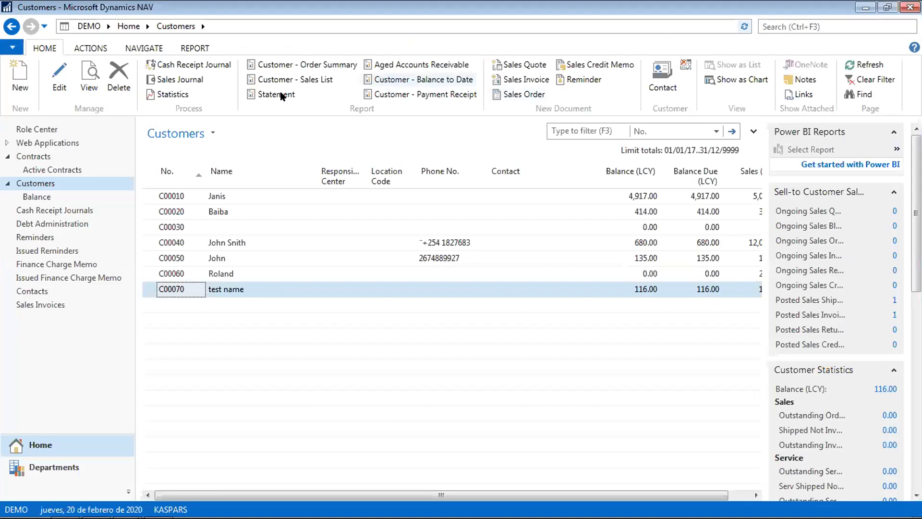
- Open sales invoice 1008 and compare its Principal and Interest lines
left_click(48, 304)
double_click(177, 197)
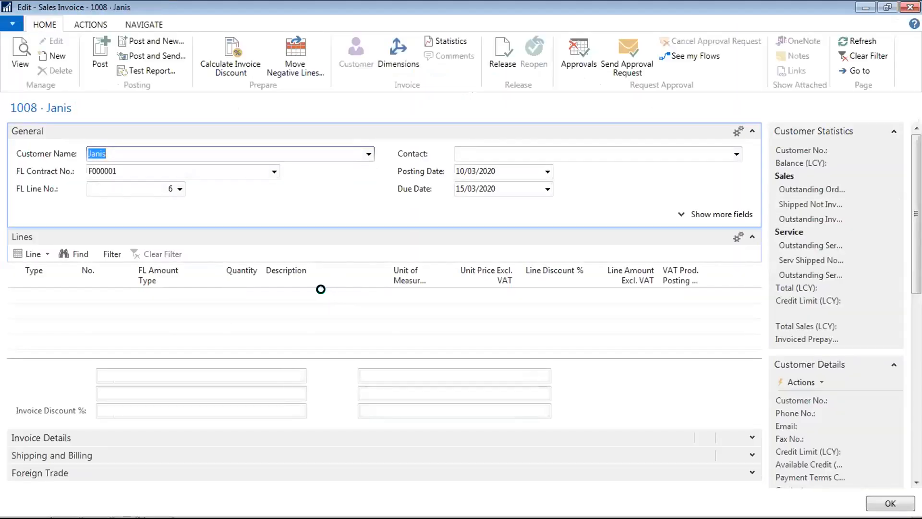
left_click(291, 294)
key("Down")
key("Up")
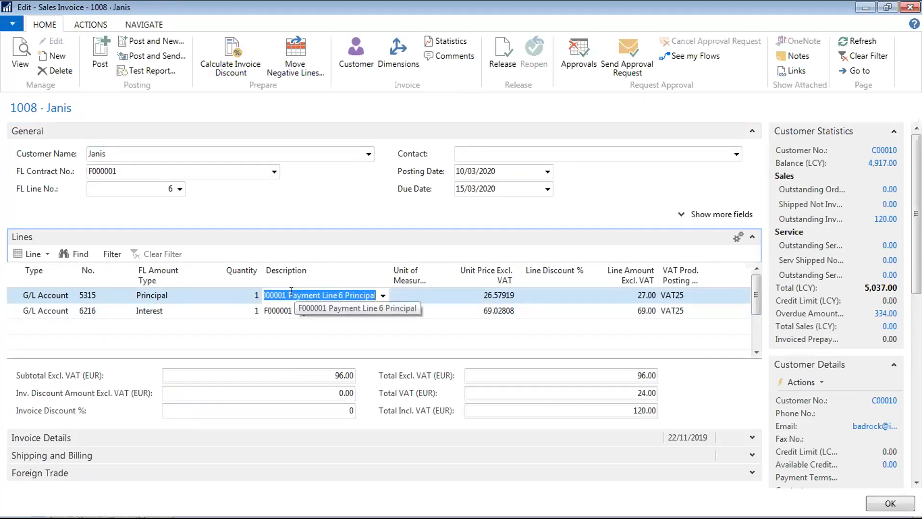
key("Down")
key("Up")
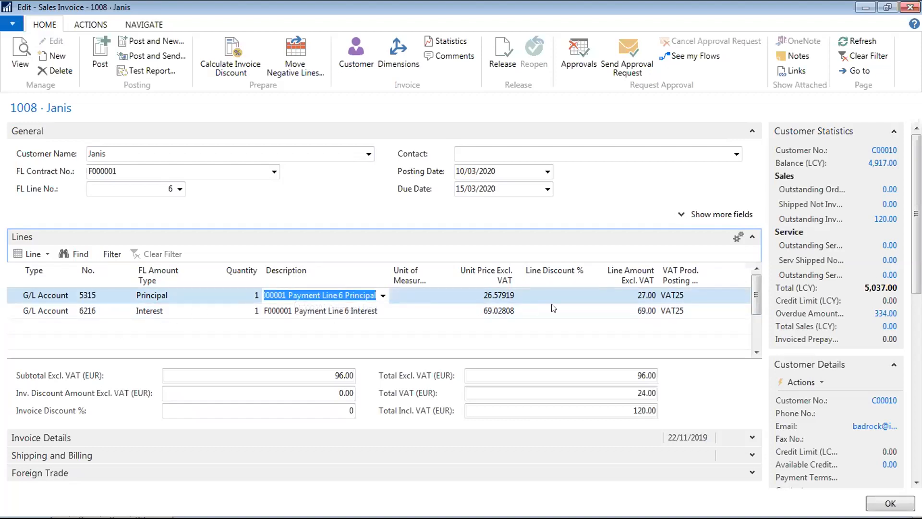
- Compare the lines' VAT group, quantity and amount type, then close invoice 1008 unposted
key("Tab")
key("Tab")
key("Tab")
key("Tab")
key("Tab")
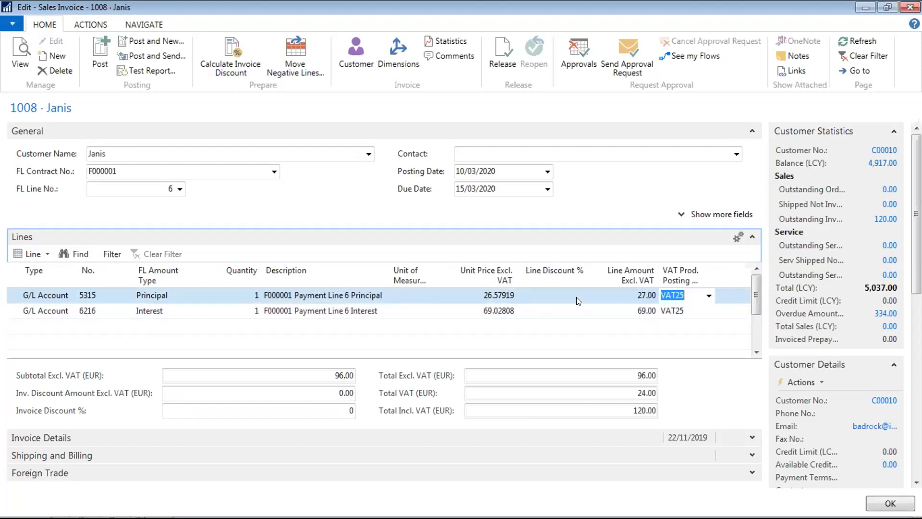
key("shift+Tab")
key("shift+Tab")
key("shift+Tab")
key("shift+Tab")
key("shift+Tab")
key("shift+Tab")
key("Down")
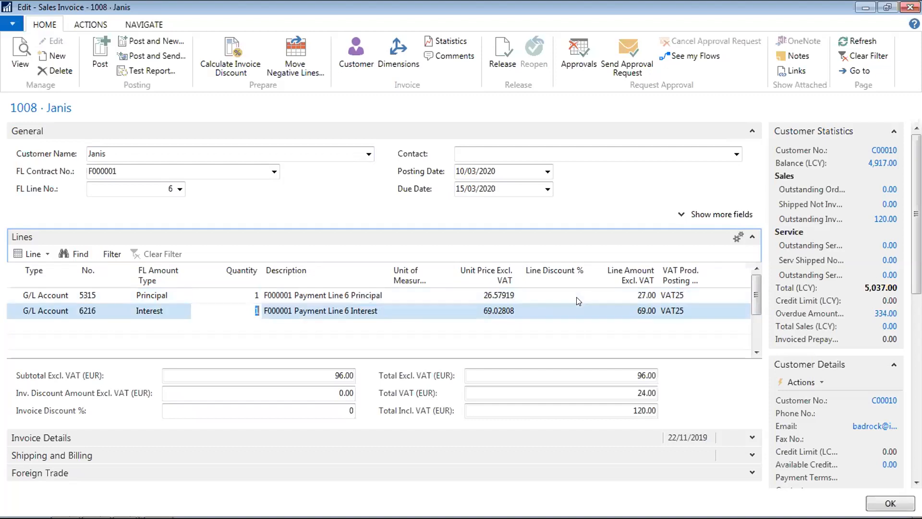
key("Up")
key("shift+Tab")
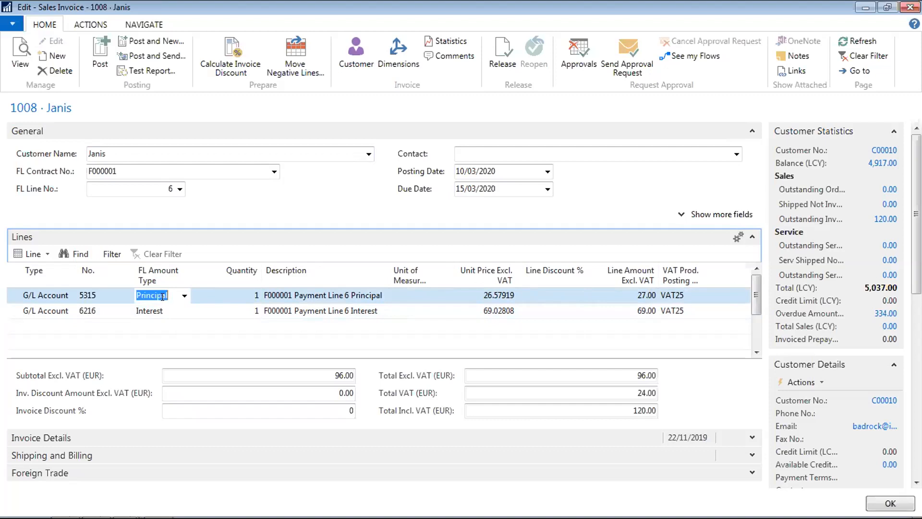
key("Down")
key("Up")
key("Down")
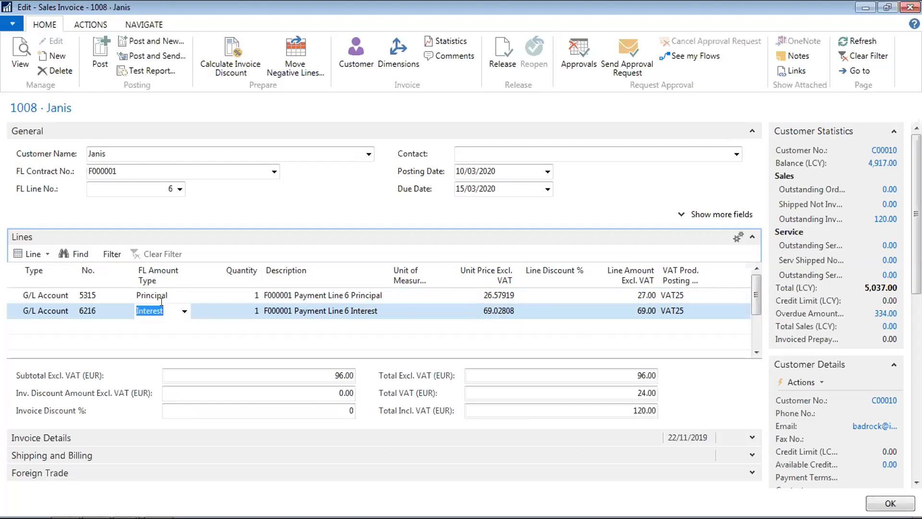
key("Escape")
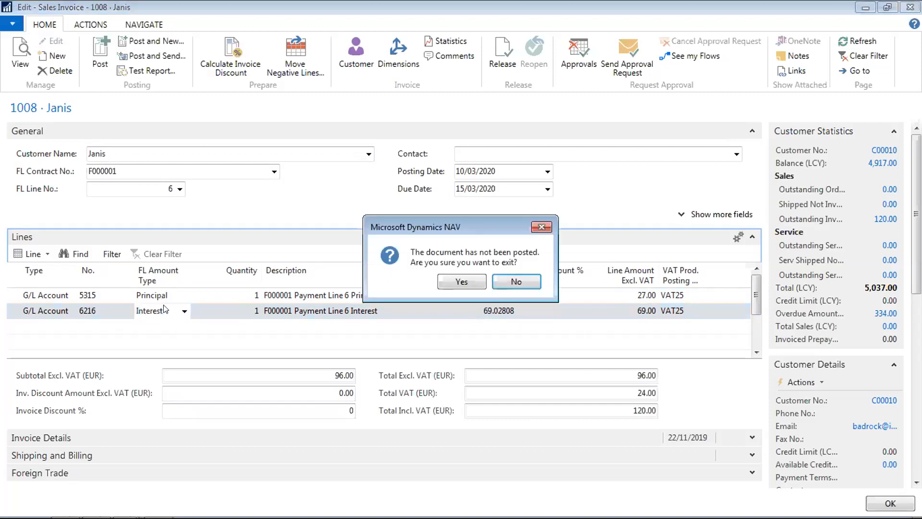
left_click(466, 282)
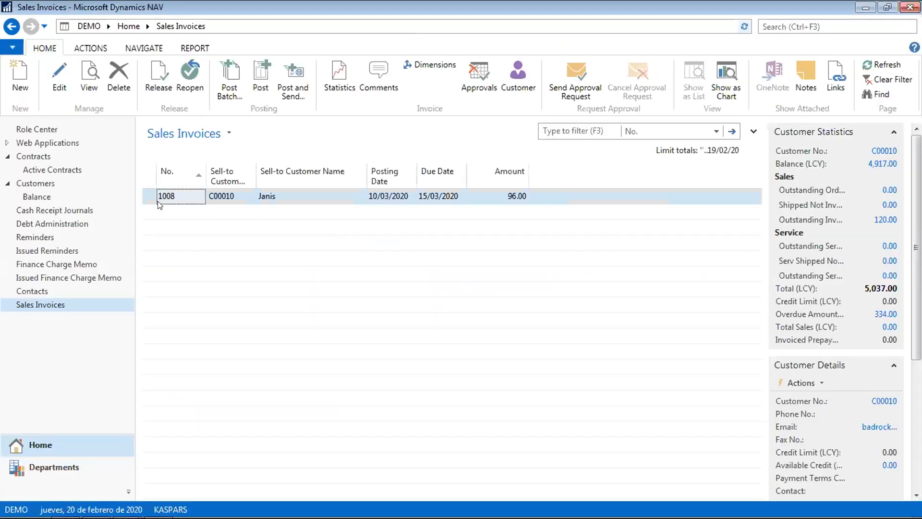
- Open the Chart of Accounts and locate the 294,065.00 balance of account 5315
left_click(60, 466)
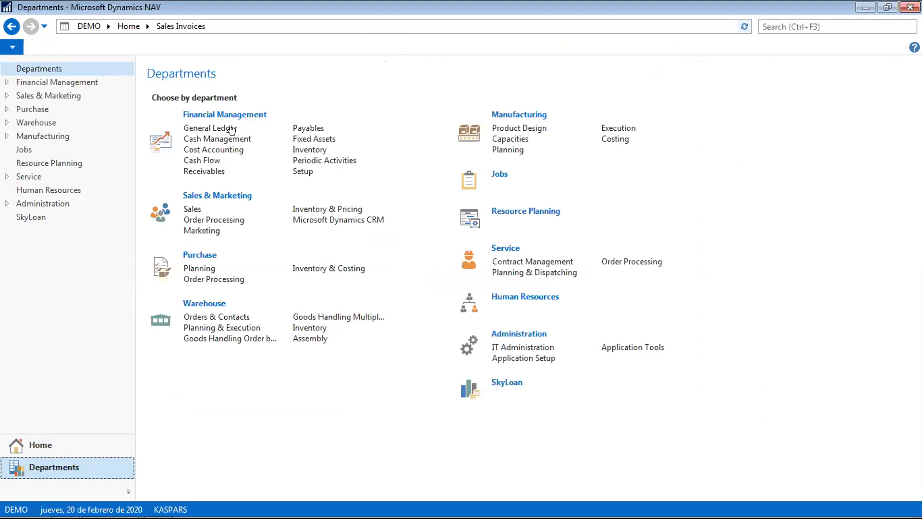
left_click(231, 128)
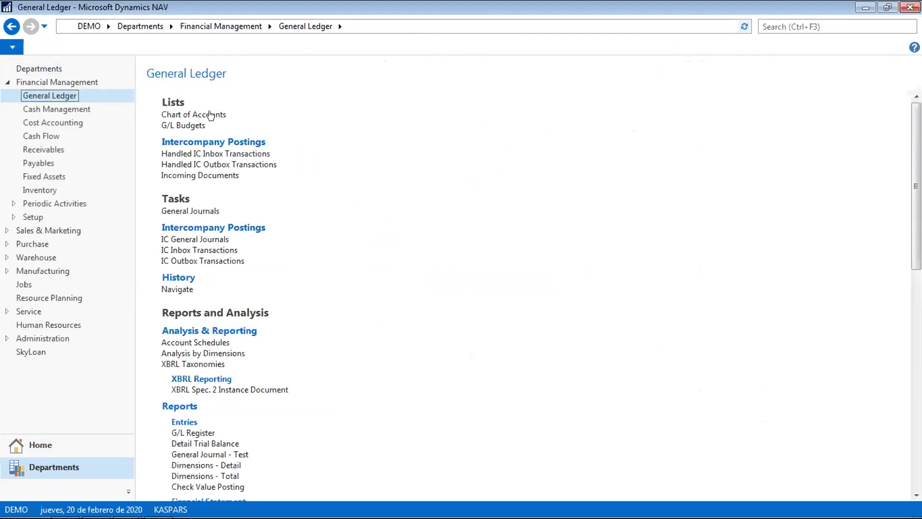
left_click(210, 115)
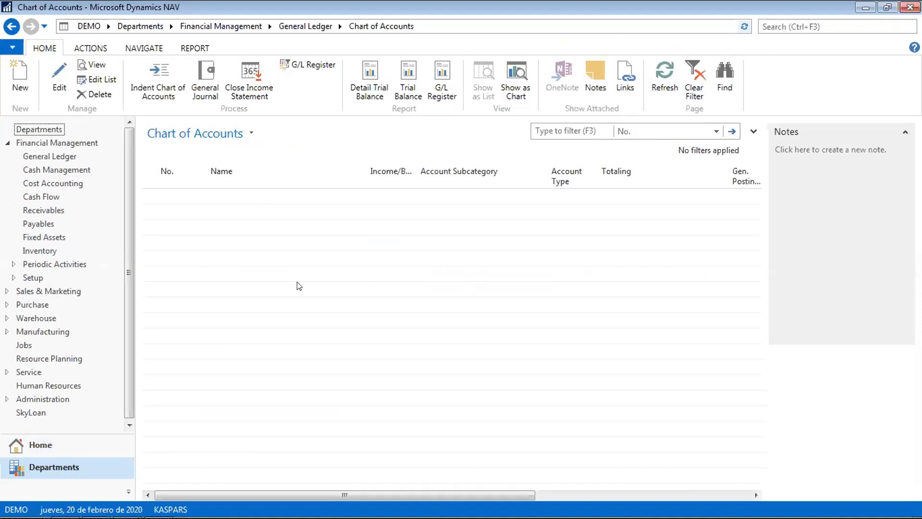
left_click(287, 315)
key("Down")
key("Down")
key("Down")
key("Down")
key("End")
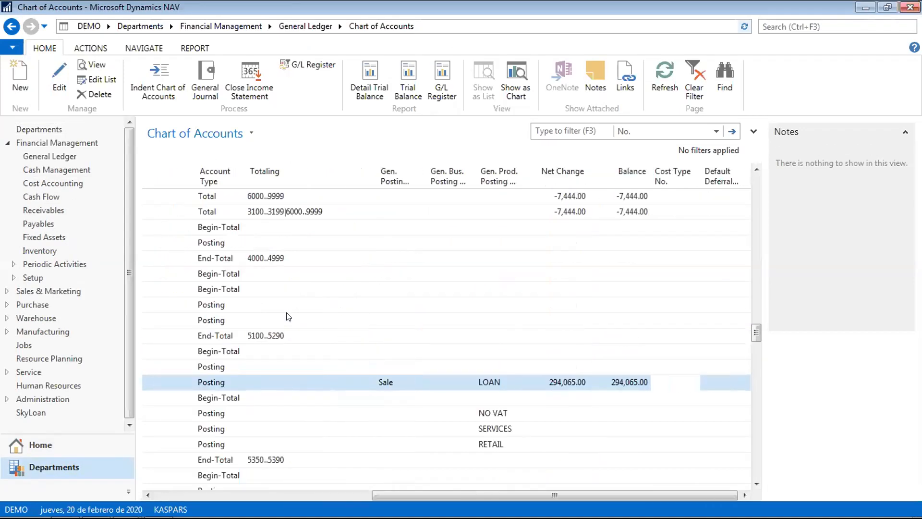
key("Up")
key("Up")
key("Up")
key("Up")
key("Down")
key("Down")
key("Down")
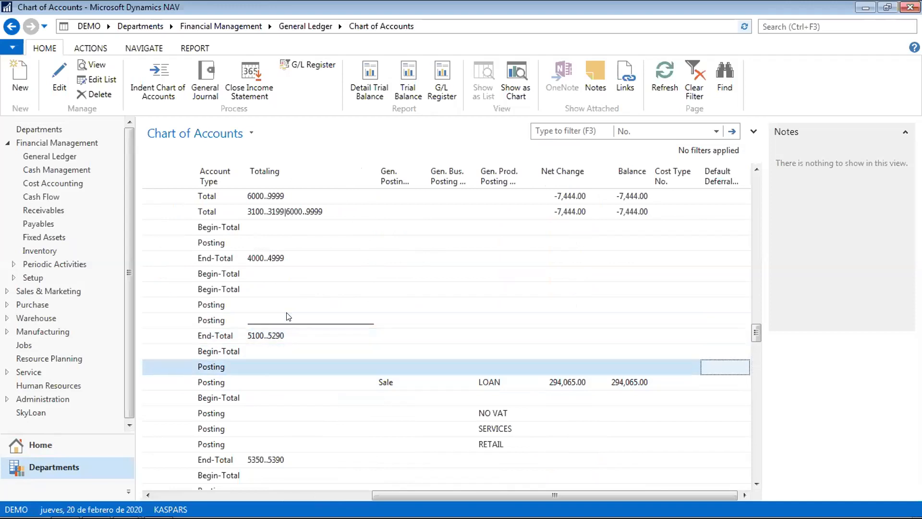
key("Down")
key("Left")
key("Left")
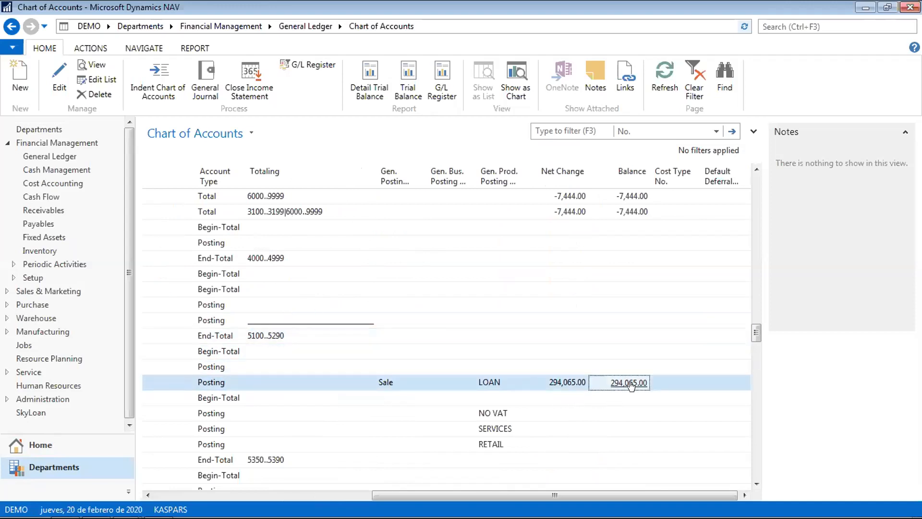
- Drill into account 5315's balance and review its ledger entries and contract numbers
left_click(630, 384)
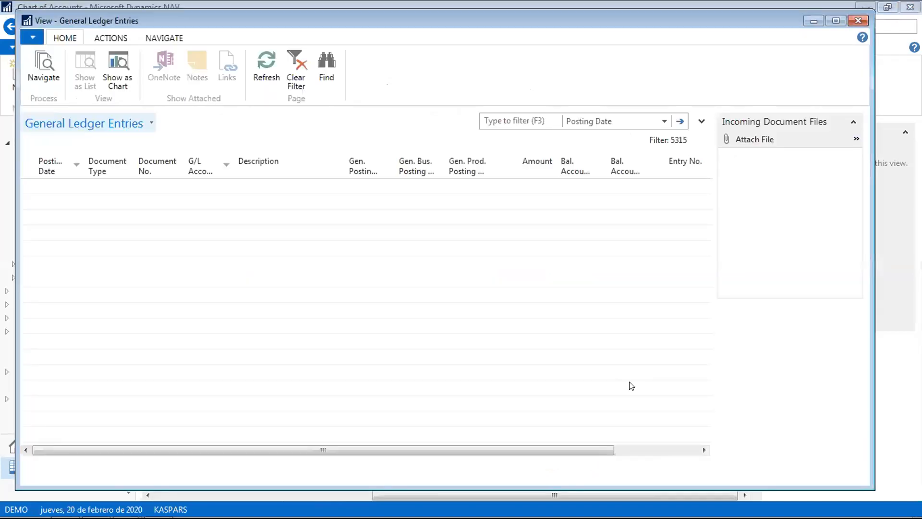
key("Right")
key("Right")
key("Right")
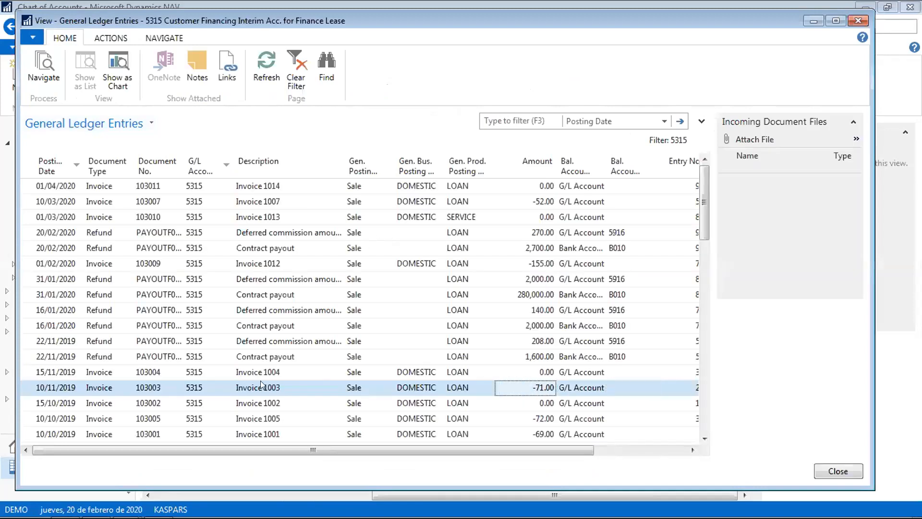
key("Left")
key("Left")
key("Left")
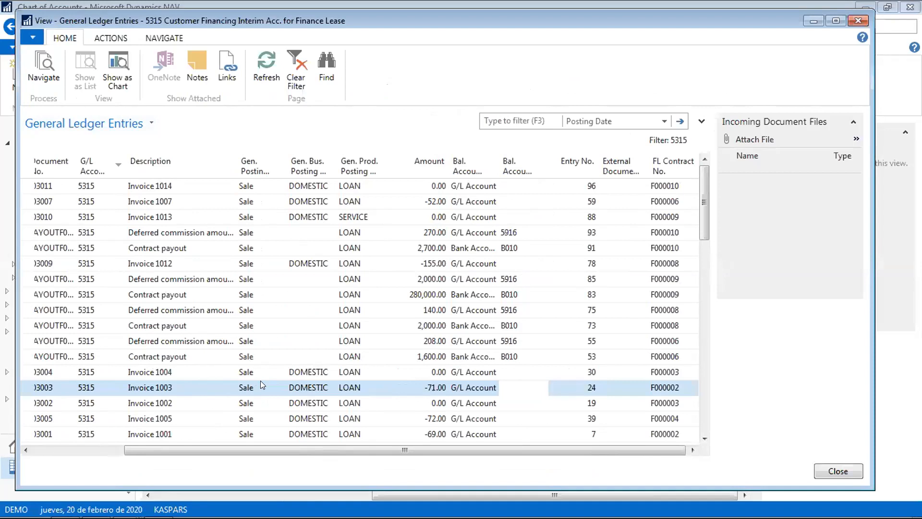
key("Up")
key("Up")
key("Up")
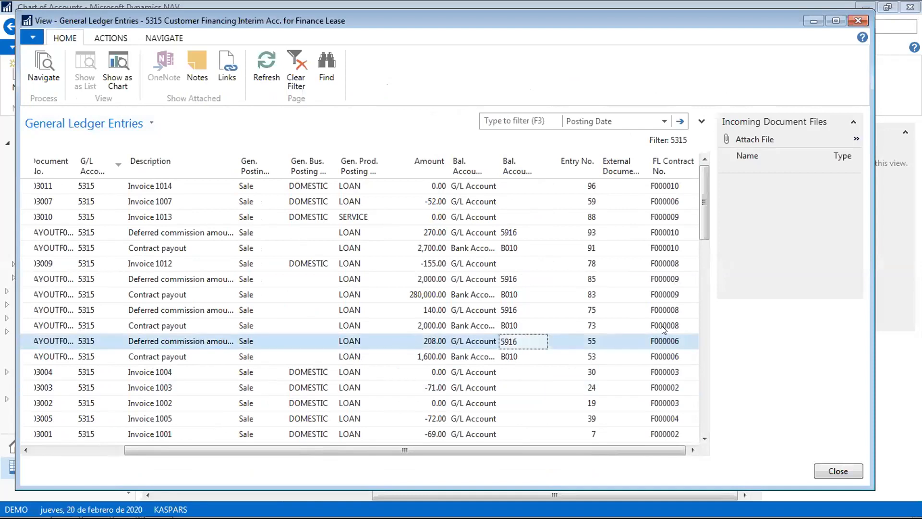
left_click(662, 326)
key("Left")
key("Left")
key("Left")
key("Home")
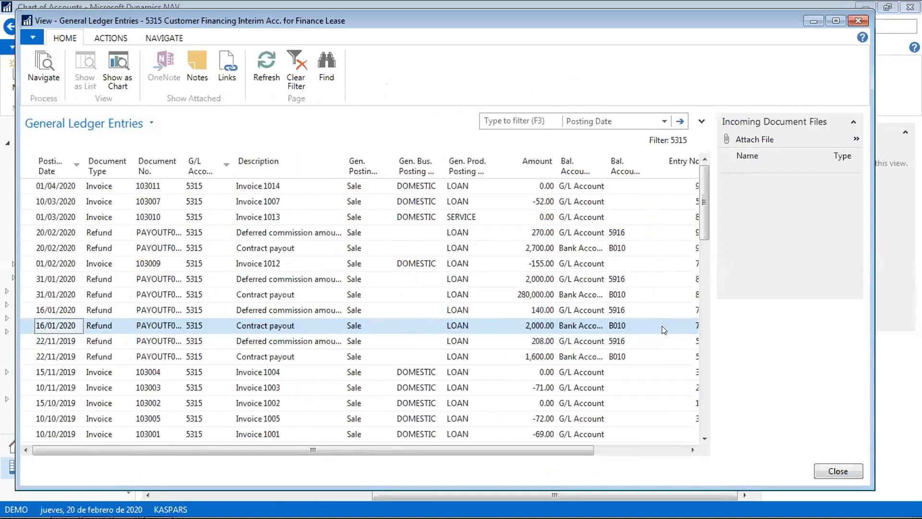
key("Escape")
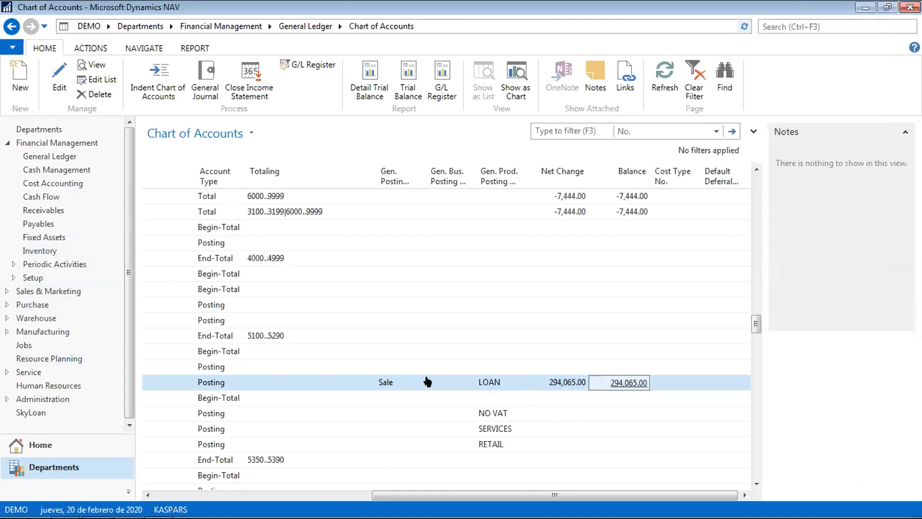
- Collapse Financial Management and return to the Home area
key("Left")
key("Left")
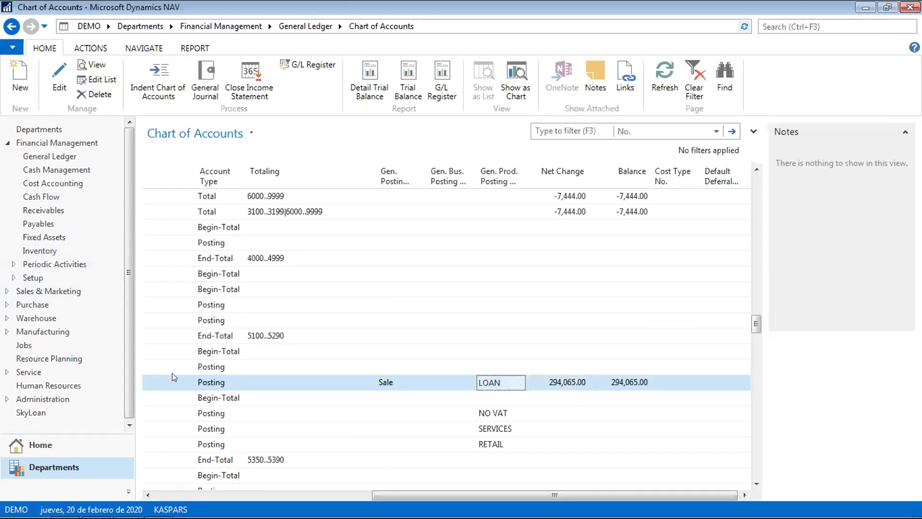
key("Home")
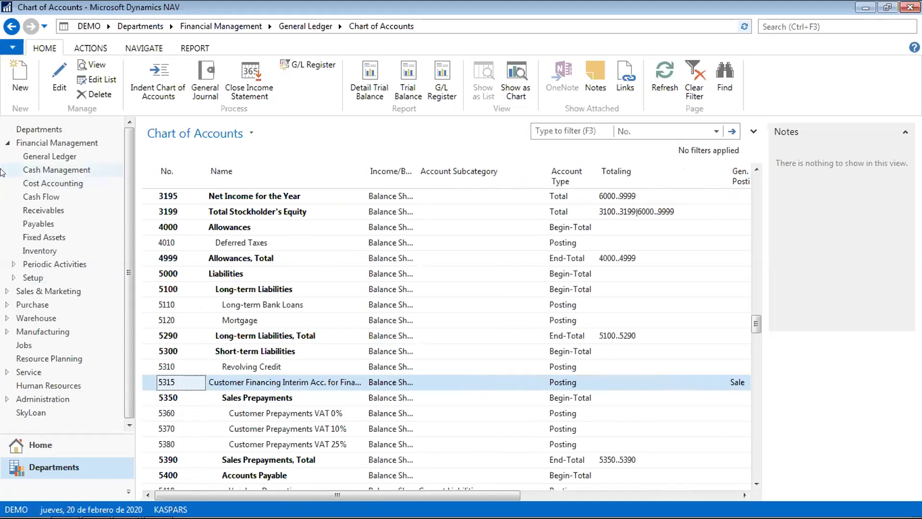
left_click(5, 144)
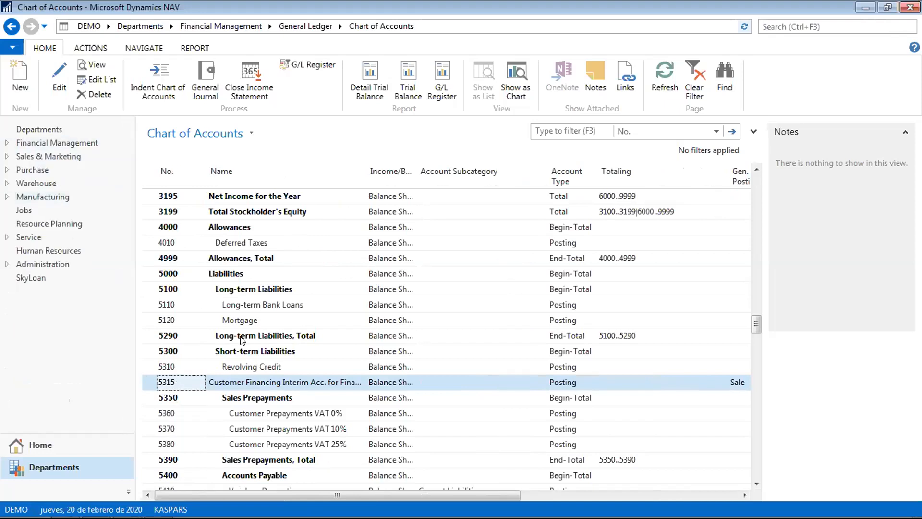
left_click(48, 445)
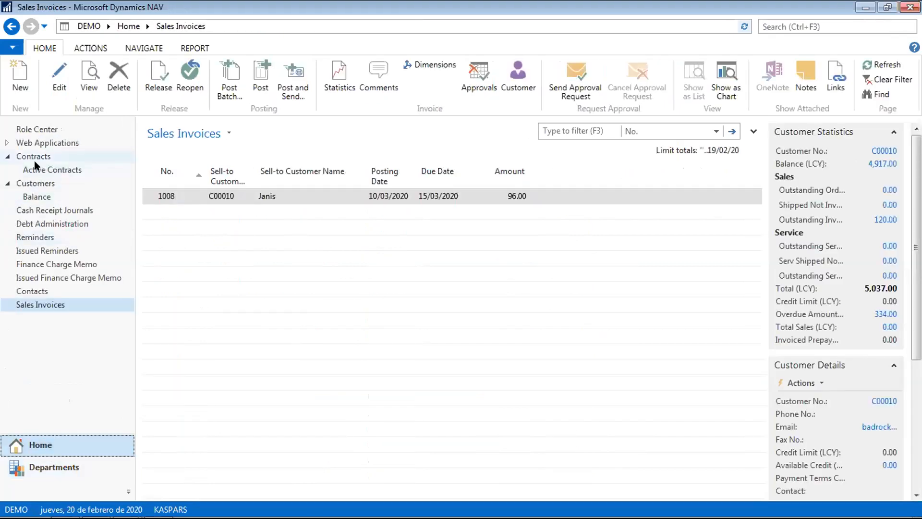
- Run Customer - Trial Balance from the Role Center without a date filter and dismiss the error
left_click(43, 129)
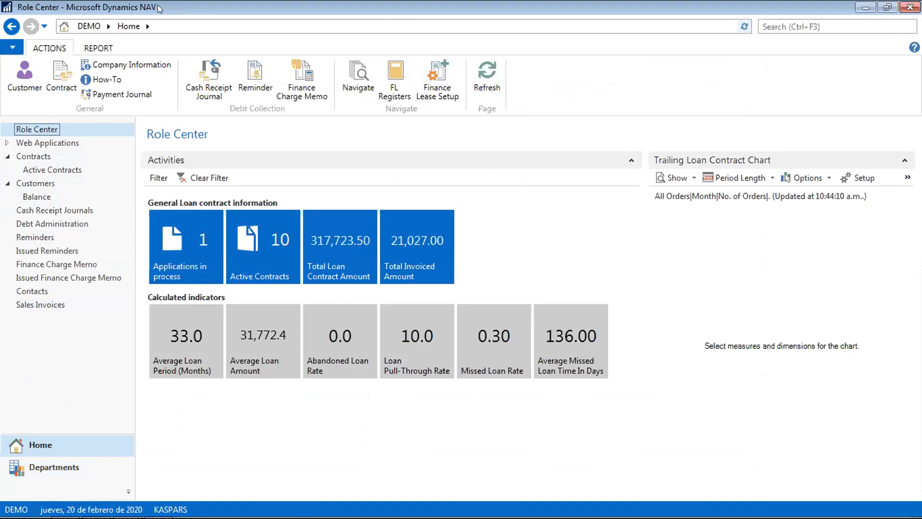
left_click(96, 48)
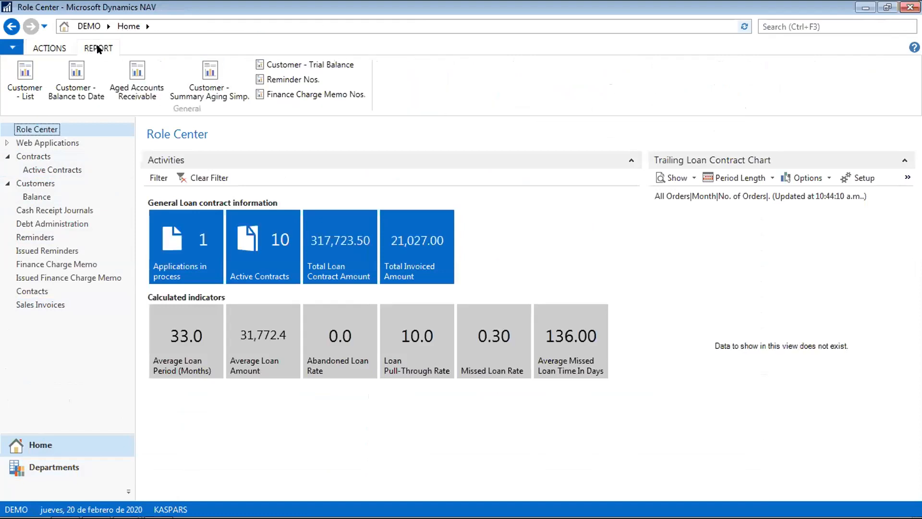
left_click(294, 63)
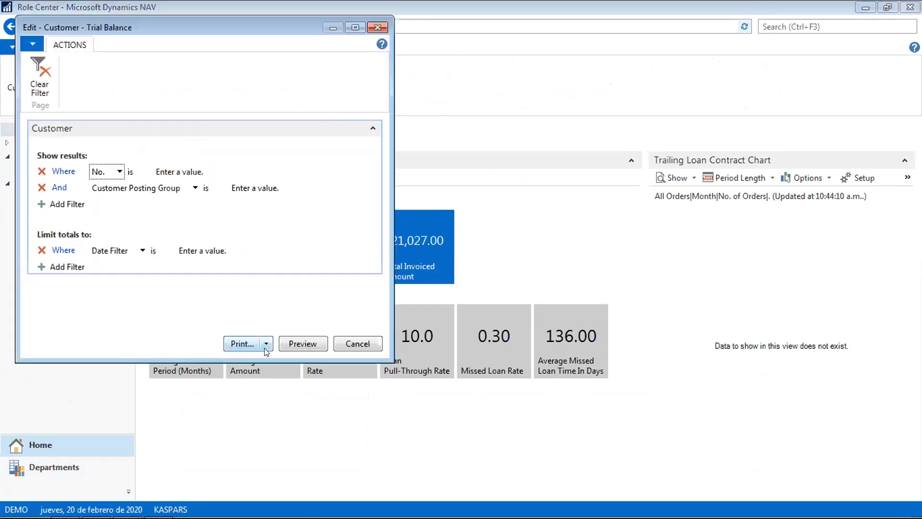
left_click(294, 341)
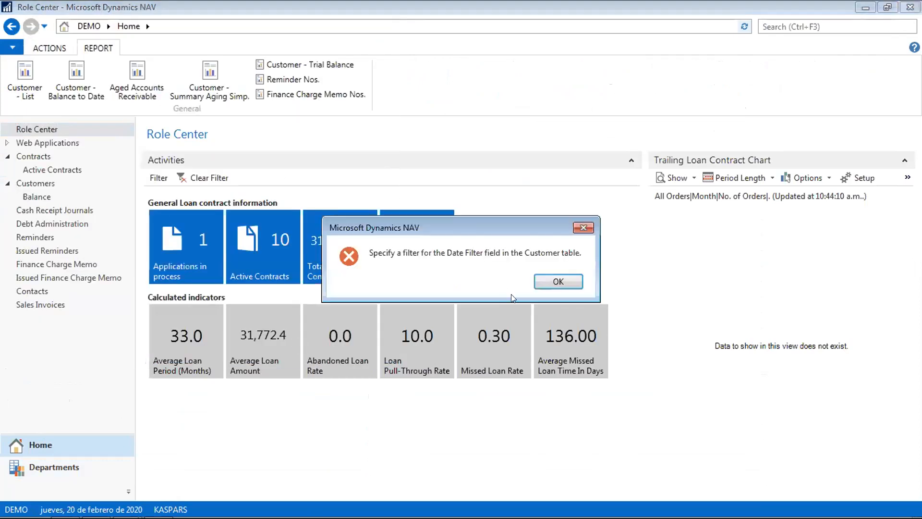
left_click(561, 283)
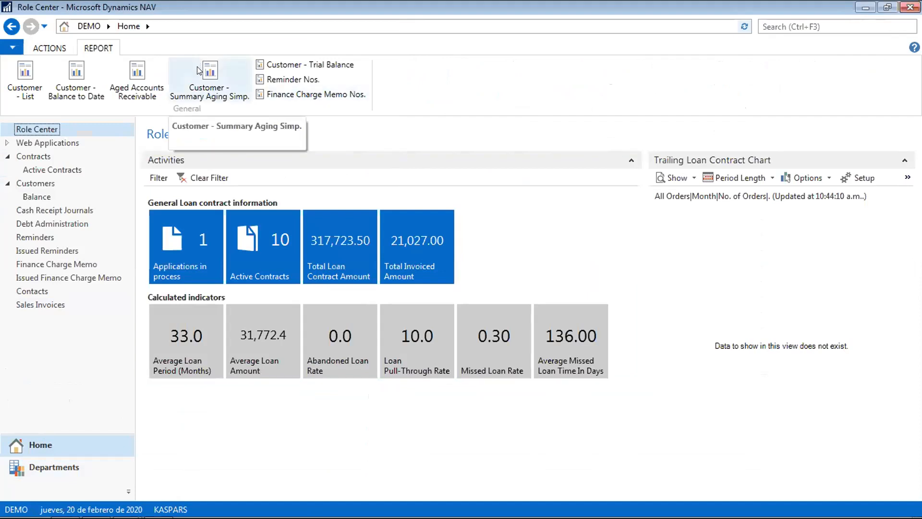
- Retry the preview with Date Filter ..30/04/20 and dismiss the no-lower-bound error
left_click(286, 68)
left_click(205, 242)
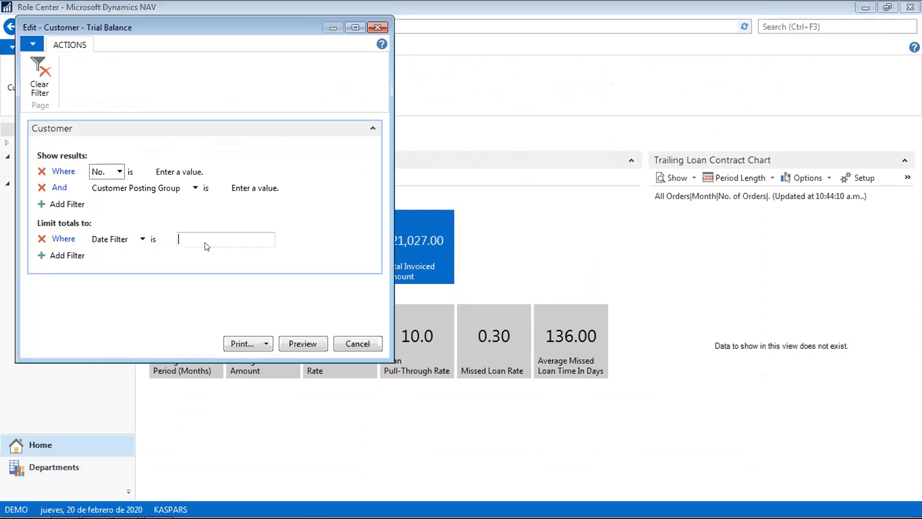
type("..30/04/20")
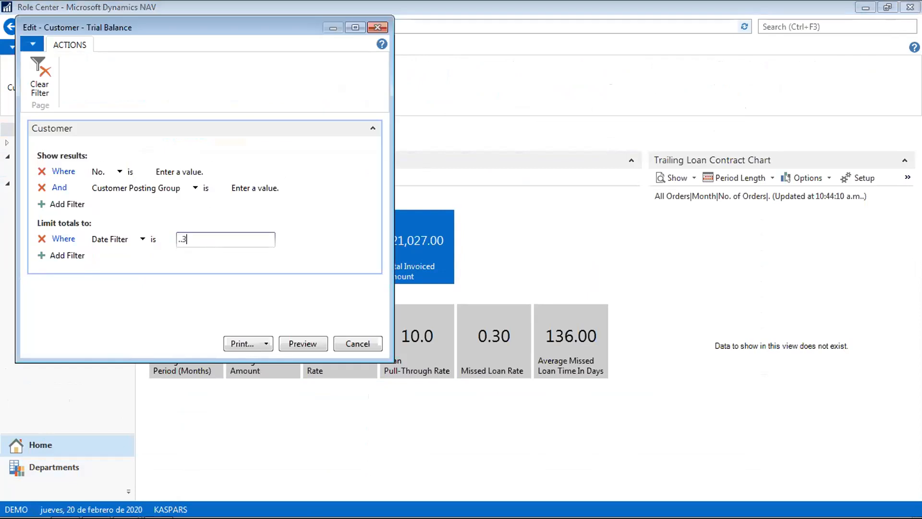
key("Tab")
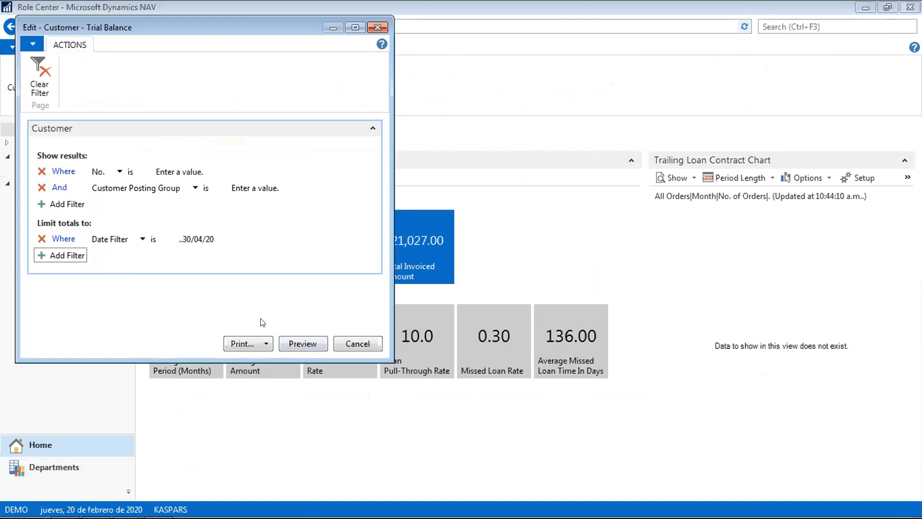
left_click(306, 344)
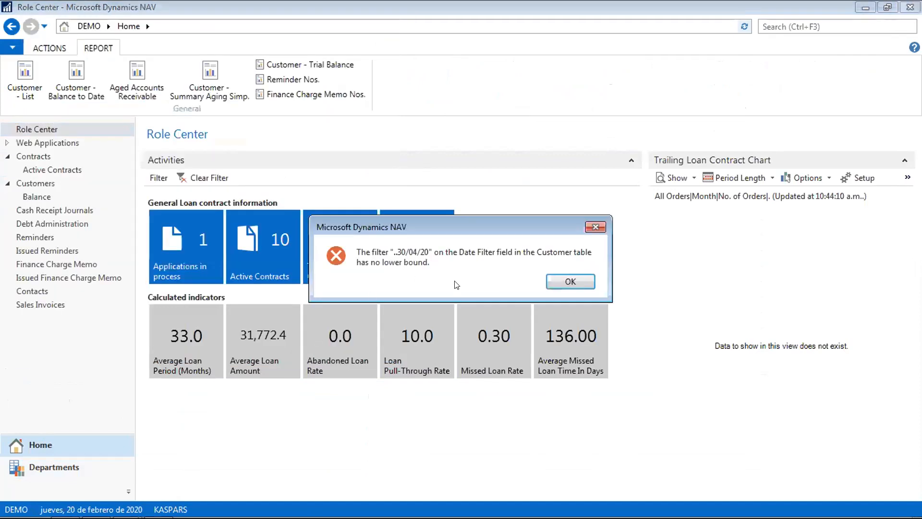
key("Return")
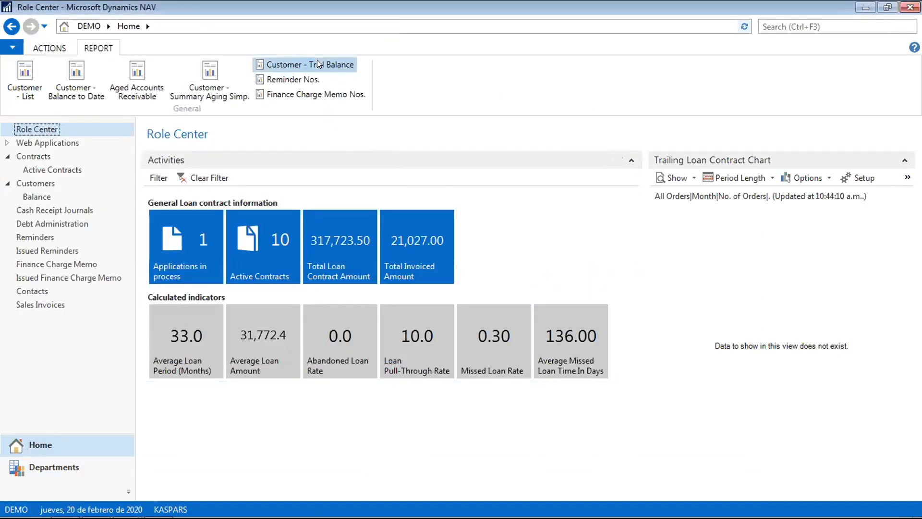
- Preview the Customer - Trial Balance for 01/01/20..30/04/20, showing a 6,262.00 ending balance, then close it
left_click(303, 64)
left_click(210, 250)
type("0101..3")
key("BackSpace")
key("BackSpace")
key("BackSpace")
key("BackSpace")
key("BackSpace")
key("BackSpace")
key("BackSpace")
type("p8")
key("Tab")
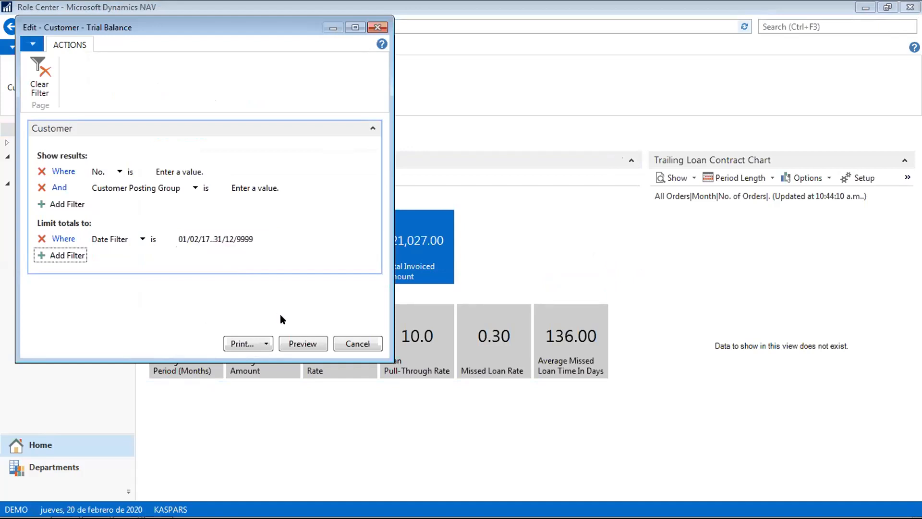
left_click(259, 236)
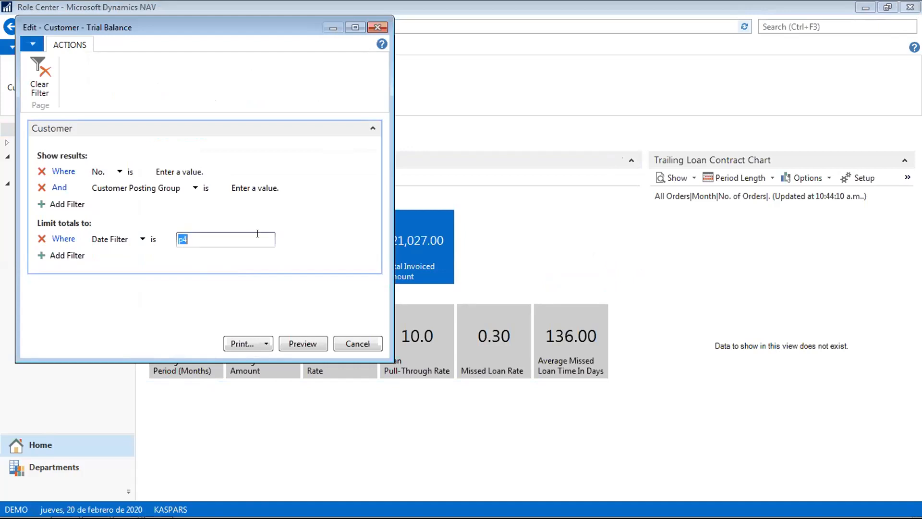
type("01/01/20")
type("..30/04")
key("Tab")
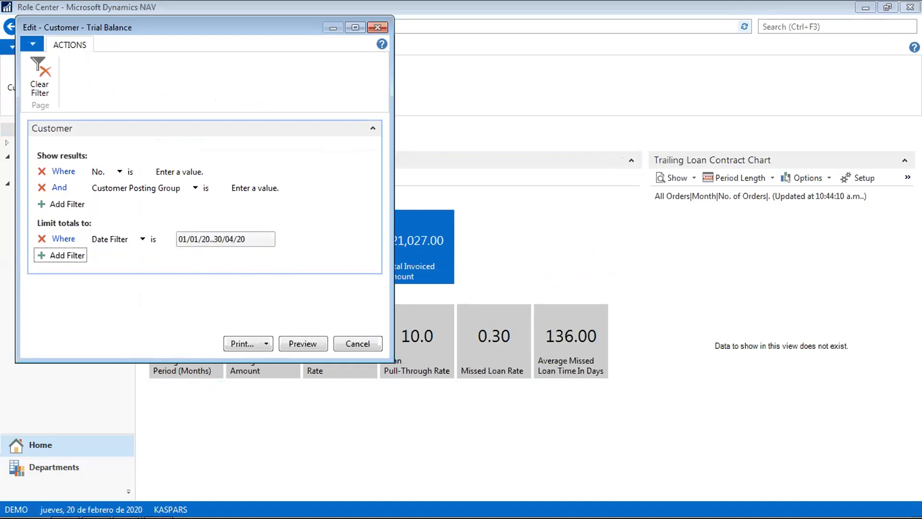
left_click(301, 344)
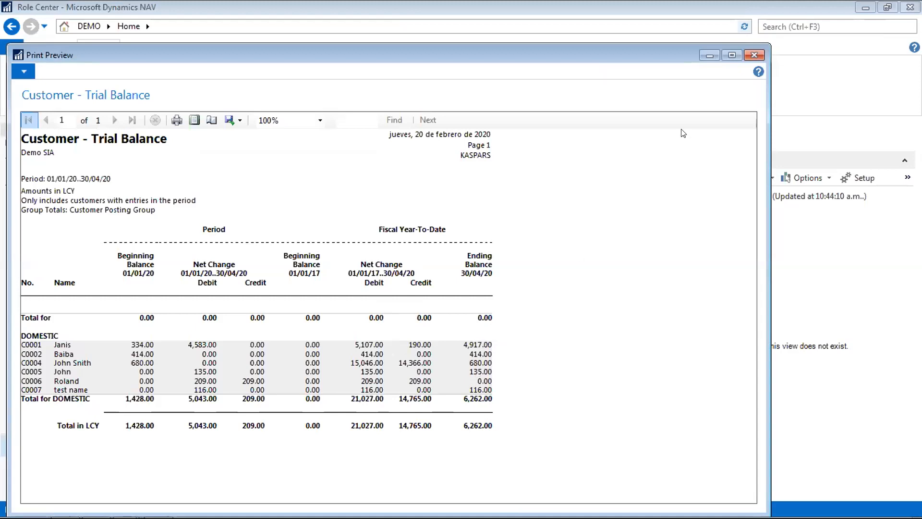
key("Escape")
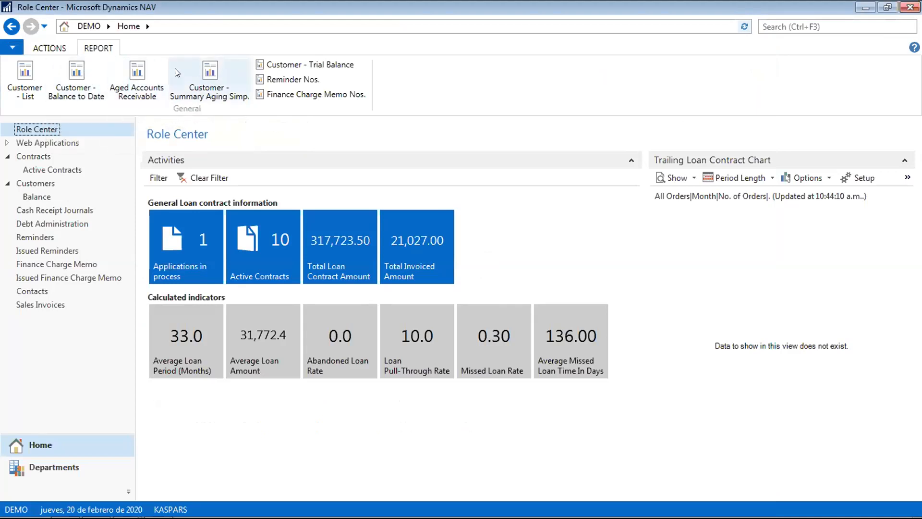
- Preview the Aged Accounts Receivable report aged as of 01/04/2020, then close the preview
left_click(135, 72)
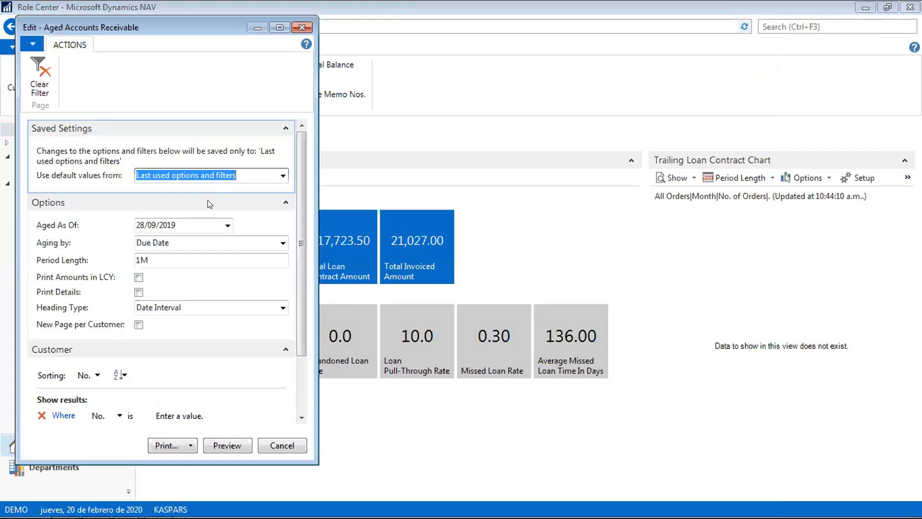
left_click(196, 223)
key("BackSpace")
key("BackSpace")
key("BackSpace")
key("BackSpace")
key("BackSpace")
key("BackSpace")
key("BackSpace")
key("BackSpace")
key("BackSpace")
key("BackSpace")
type("0")
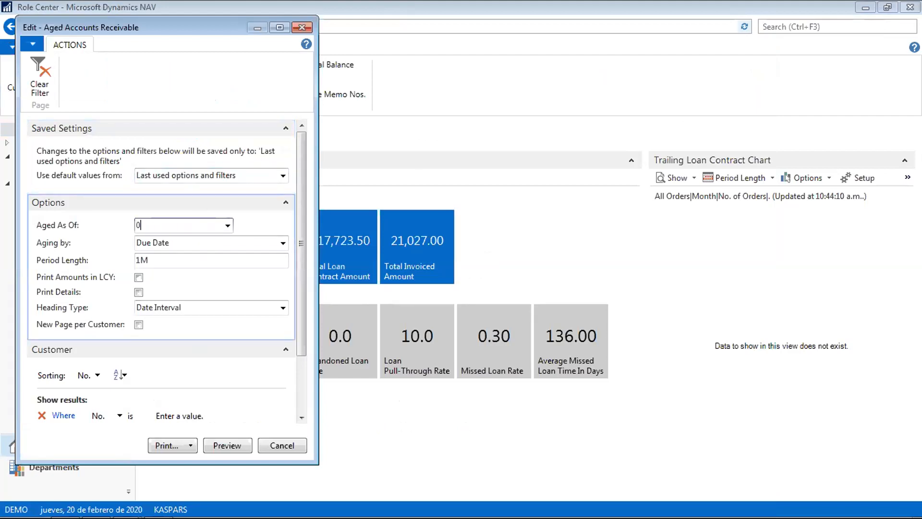
type("1/04")
key("Tab")
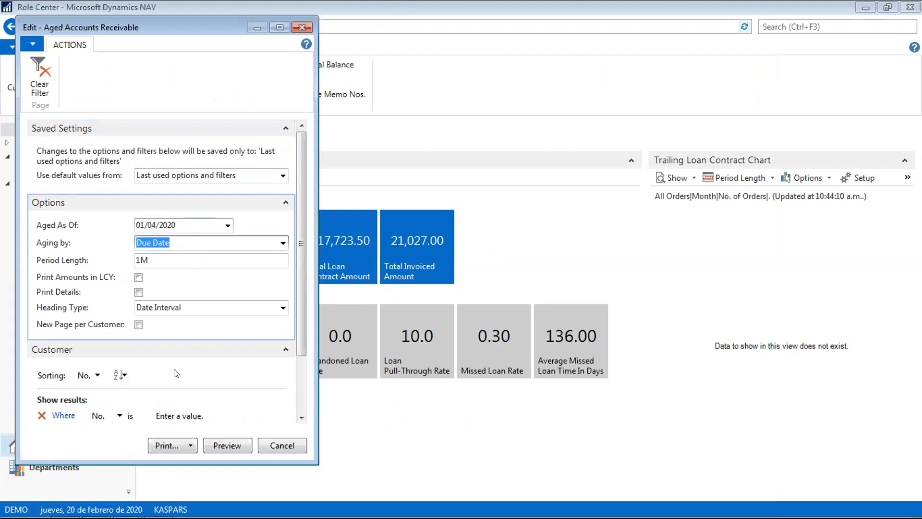
left_click(232, 437)
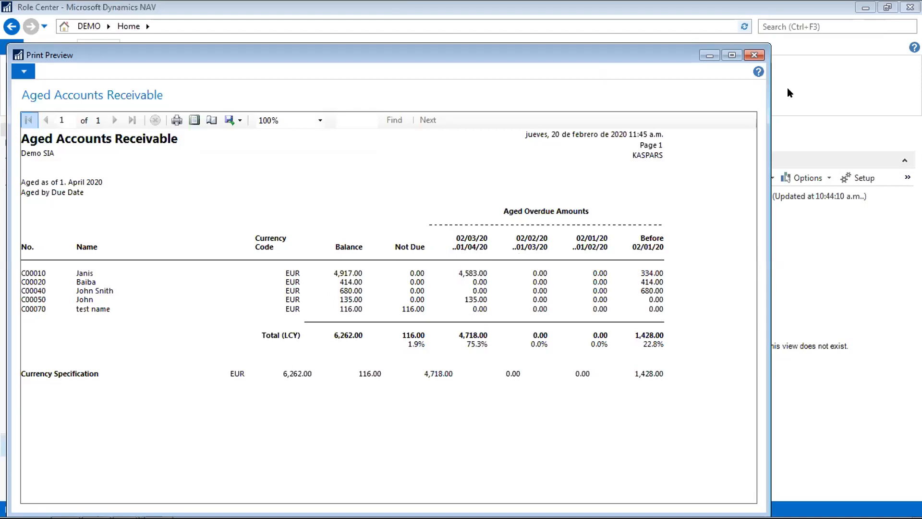
left_click(755, 55)
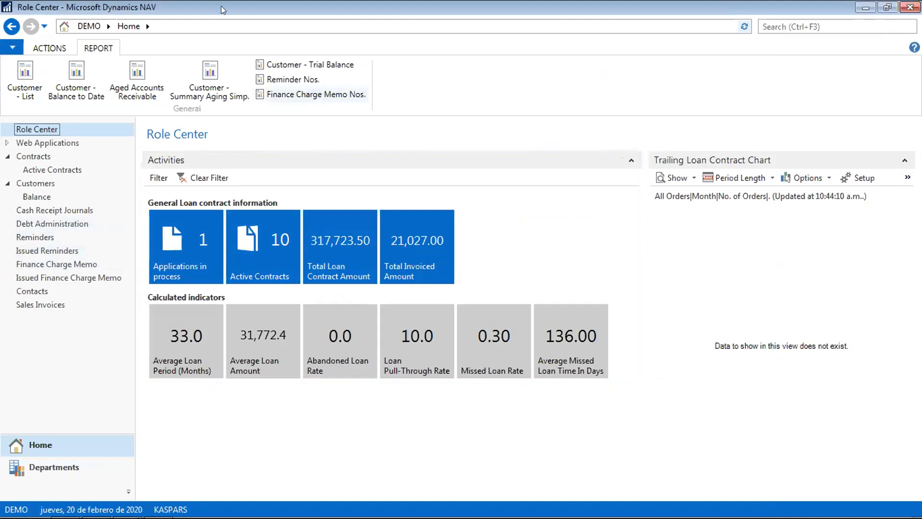
- View the Contents page of FinanceLease_NAVex_AddOn_v2018.docx, then bring the NAV Role Center back
mouse_move(71, 498)
left_click(98, 508)
scroll(210, 384, "up", 10)
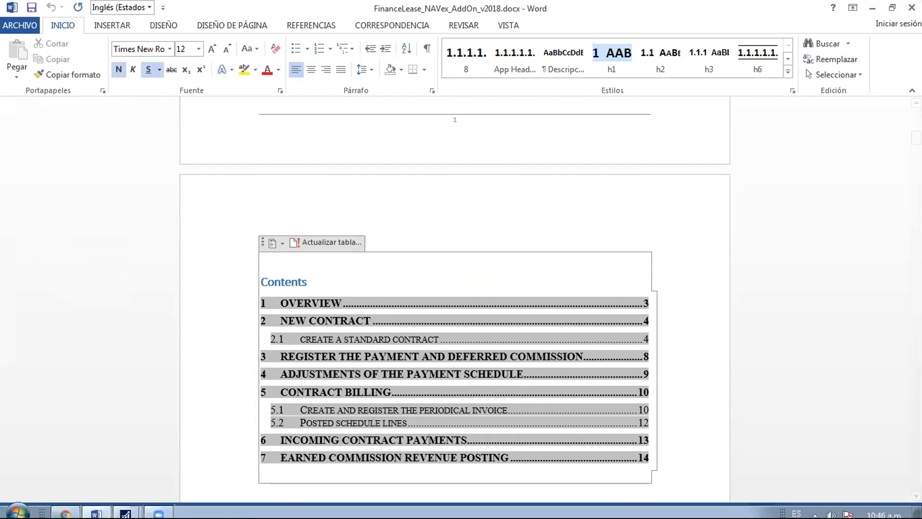
left_click(126, 507)
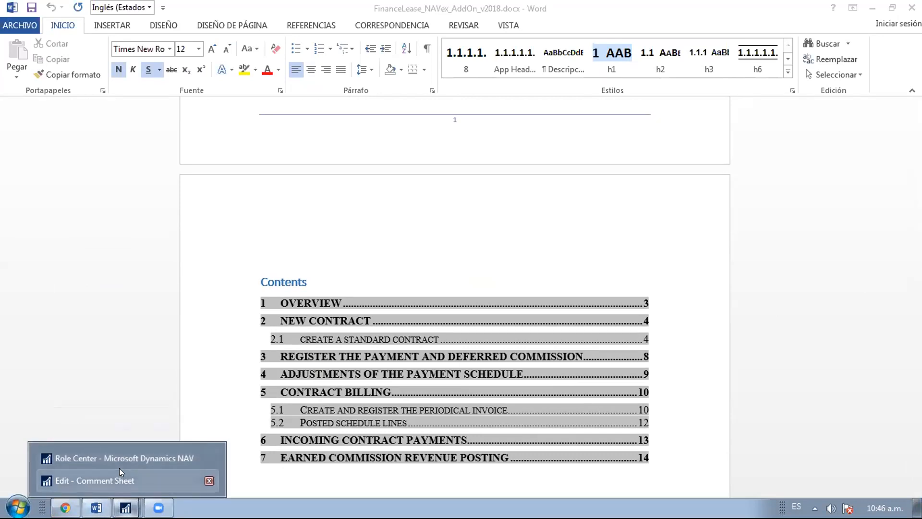
left_click(120, 455)
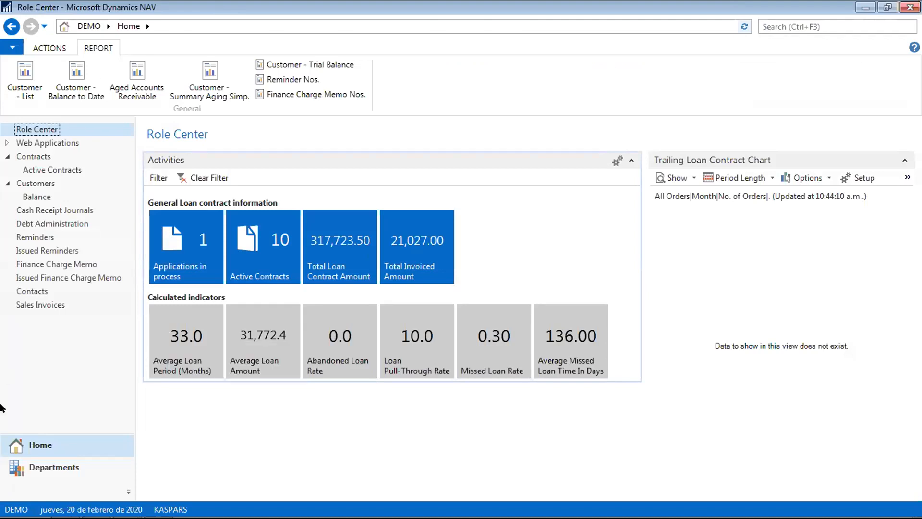
- Go through Departments and Home to the Contracts list and open contract F000010
left_click(56, 469)
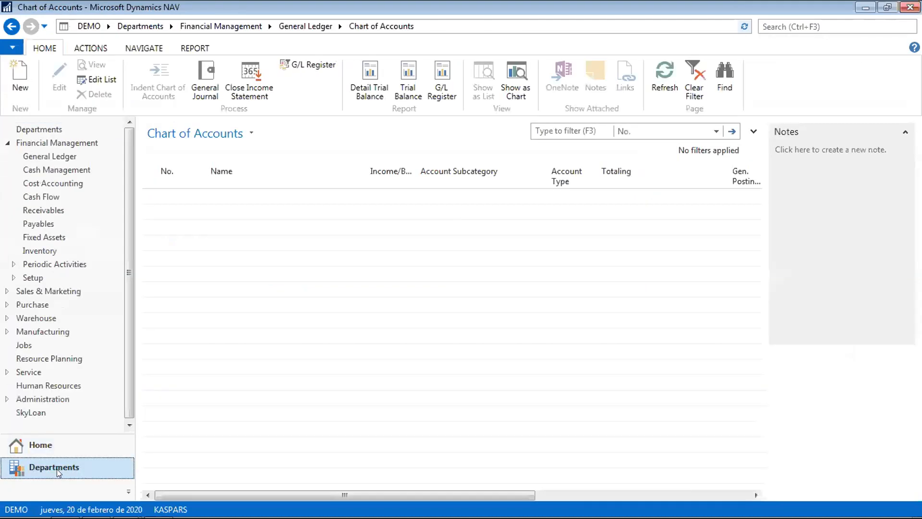
left_click(44, 446)
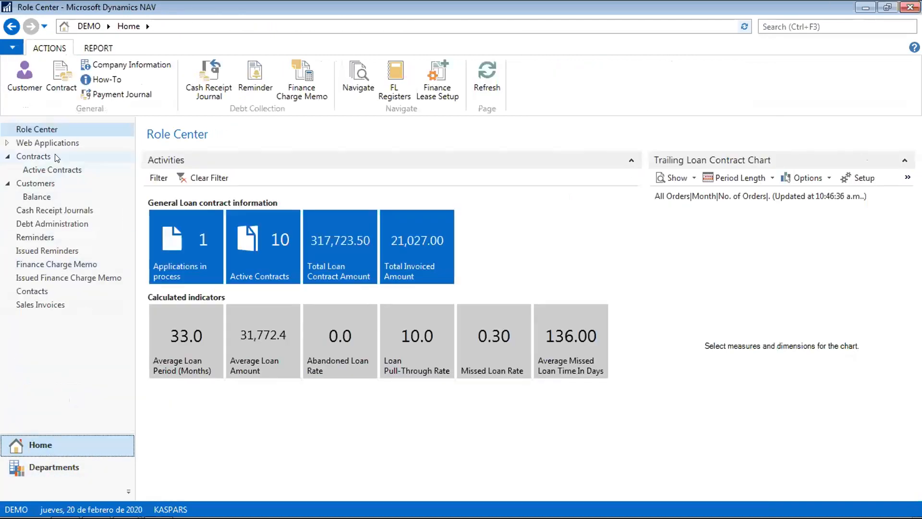
left_click(33, 156)
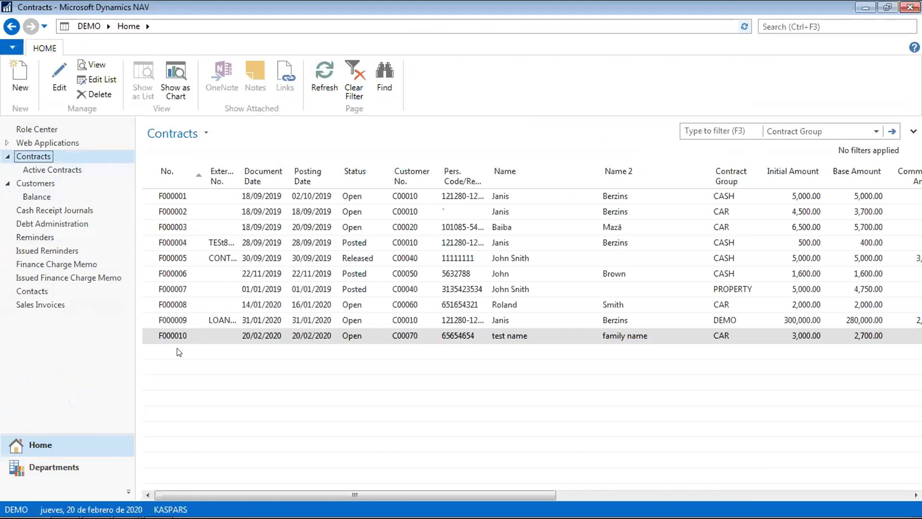
left_click(178, 333)
double_click(178, 334)
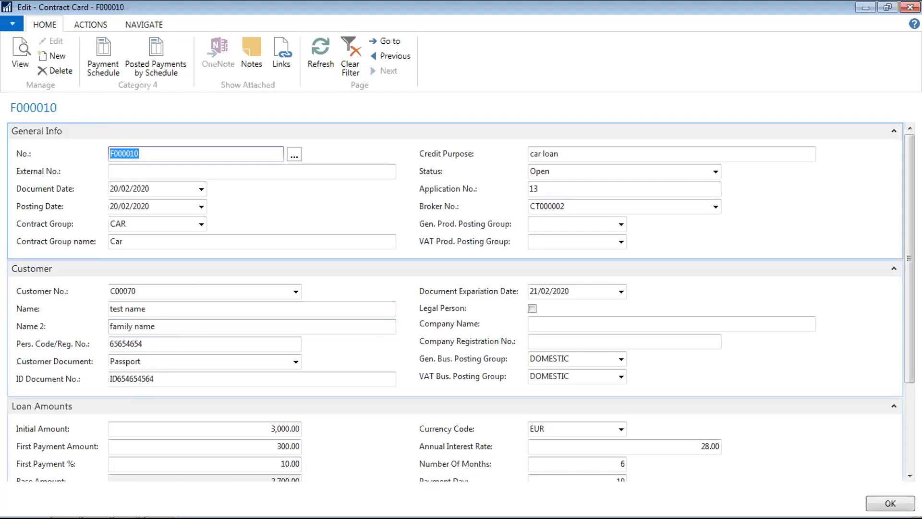
- Change the Annual Interest Rate from 28 to 18 and apply it to unposted schedule lines
left_click(697, 442)
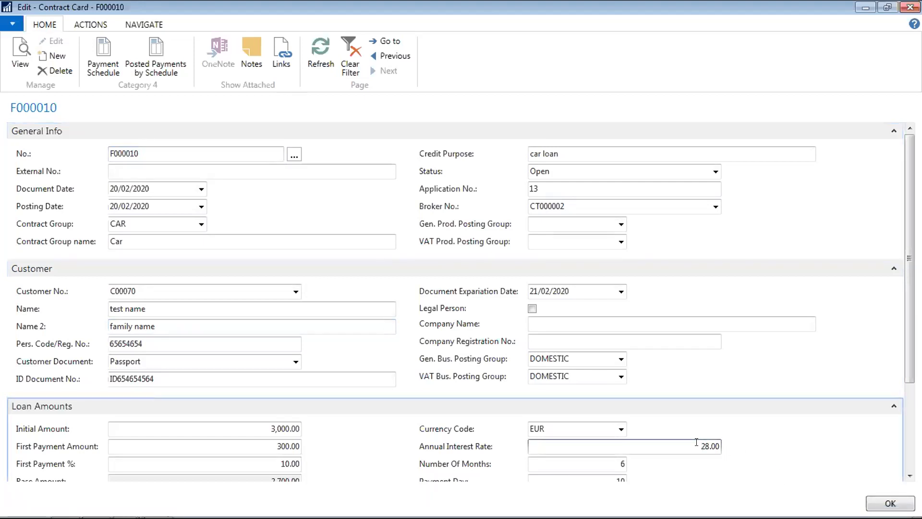
scroll(905, 330, "down", 1)
scroll(905, 330, "down", 2)
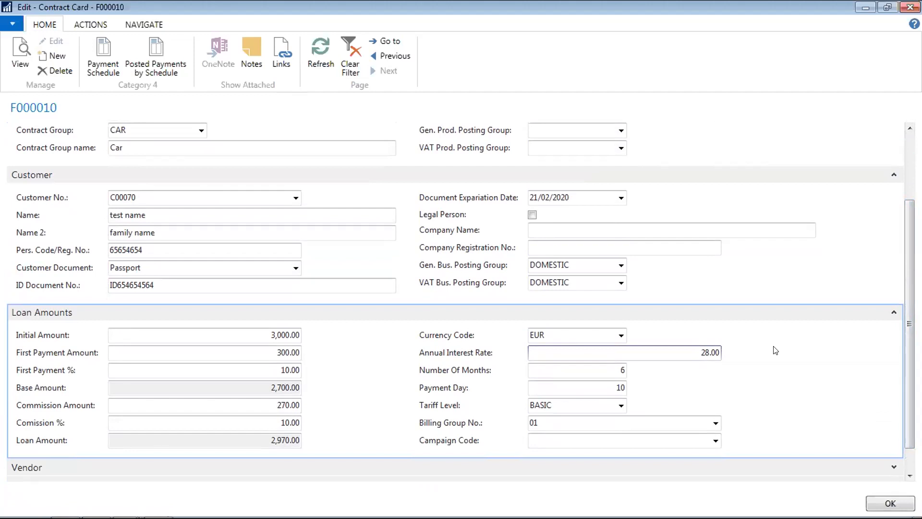
key("Delete")
key("Delete")
key("Delete")
key("Delete")
key("Delete")
type("2")
key("BackSpace")
type("18")
key("Return")
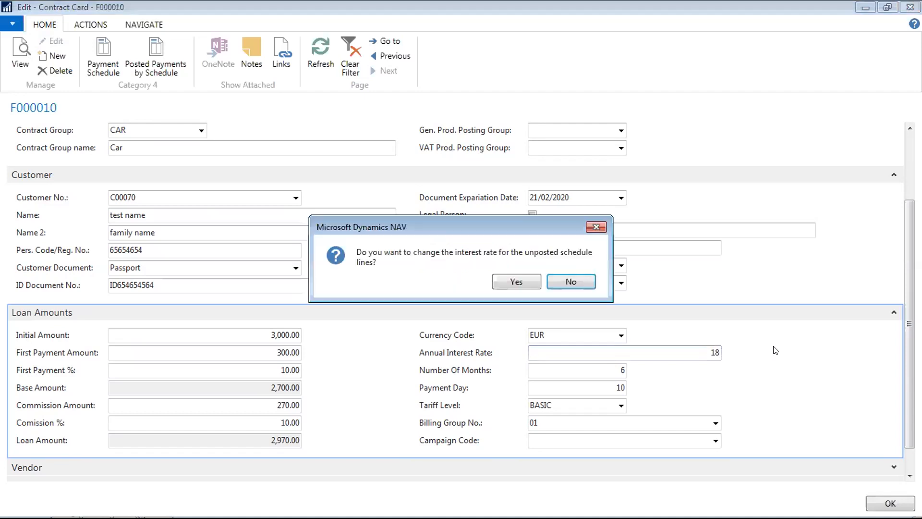
left_click(514, 282)
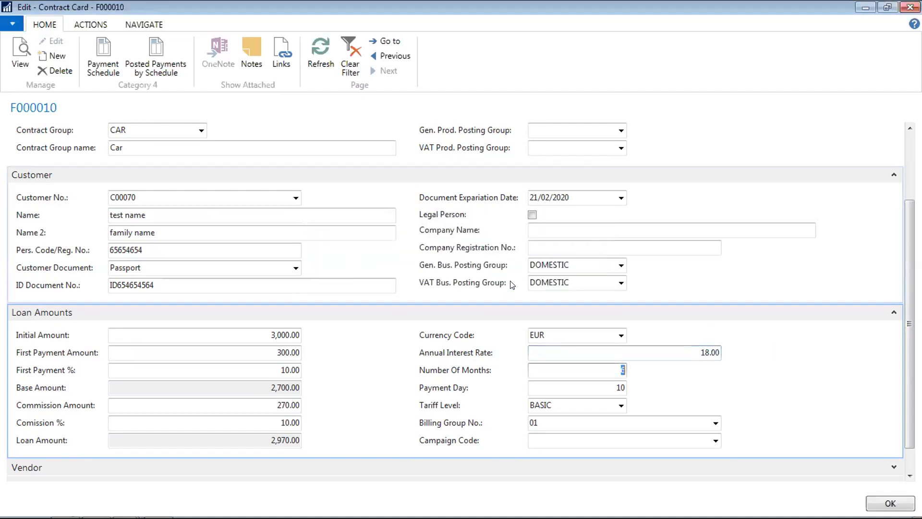
- Check the recalculated payment schedule, now showing 770.55 monthly payments
left_click(111, 69)
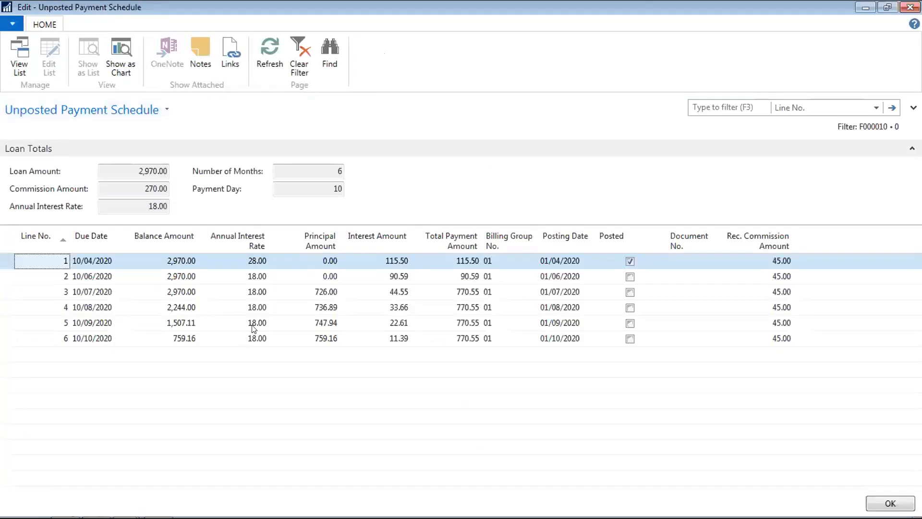
left_click(258, 277)
key("Down")
key("Down")
key("Down")
key("Down")
key("Up")
key("Up")
key("Up")
key("Up")
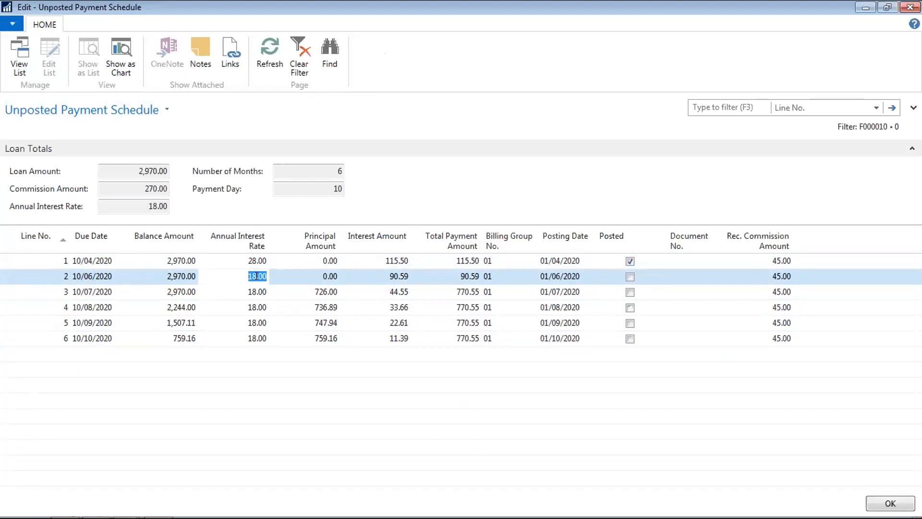
key("Escape")
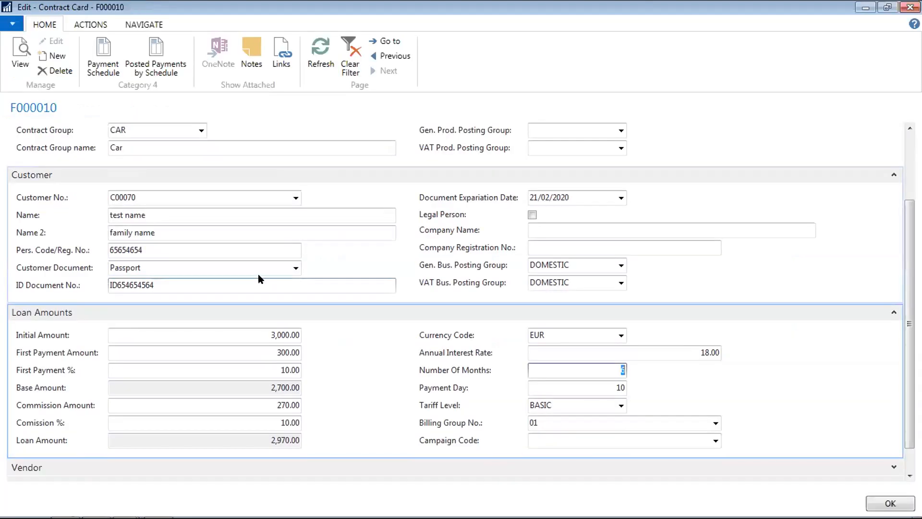
left_click(93, 24)
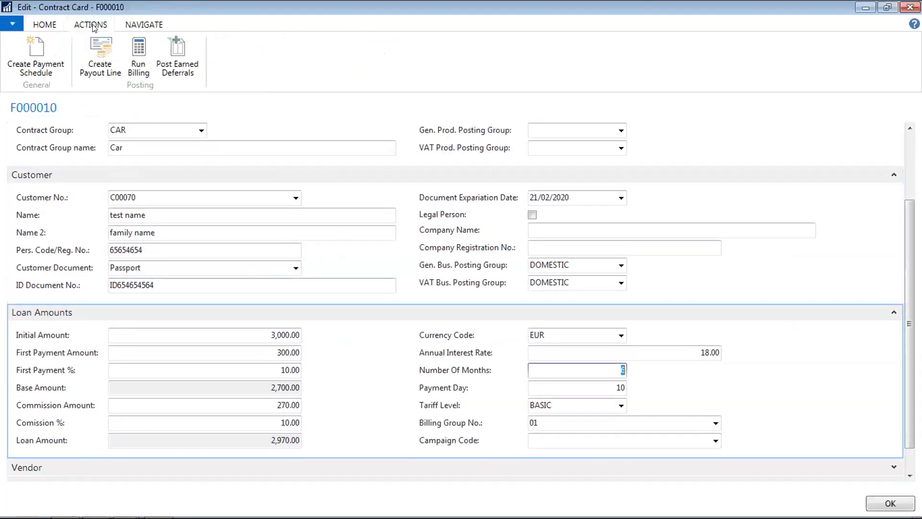
left_click(139, 53)
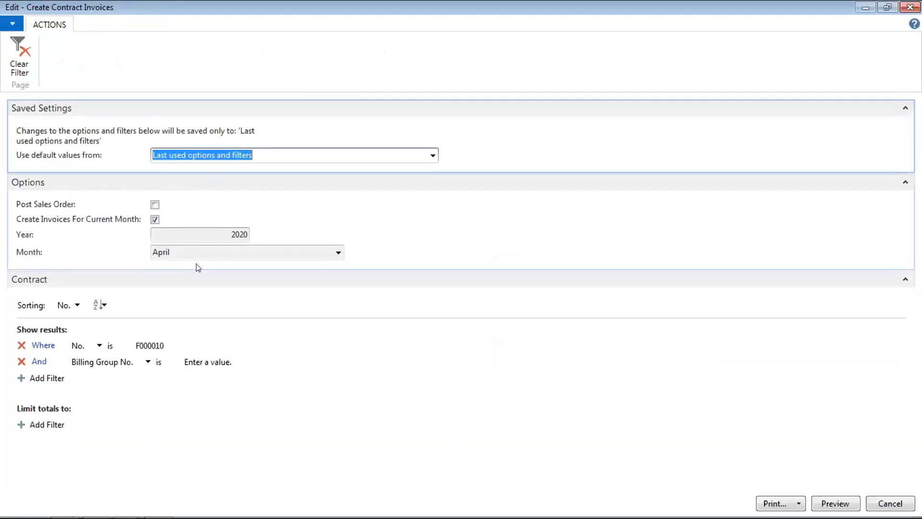
left_click(211, 246)
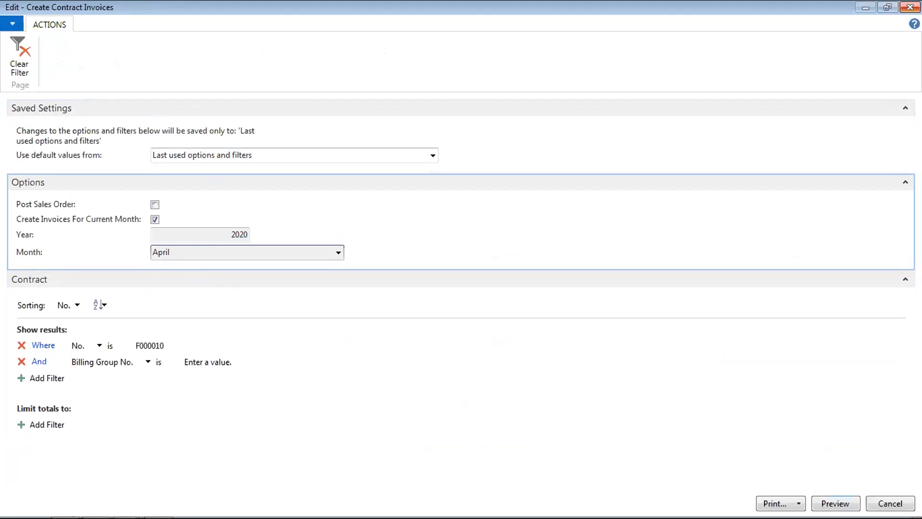
left_click(911, 6)
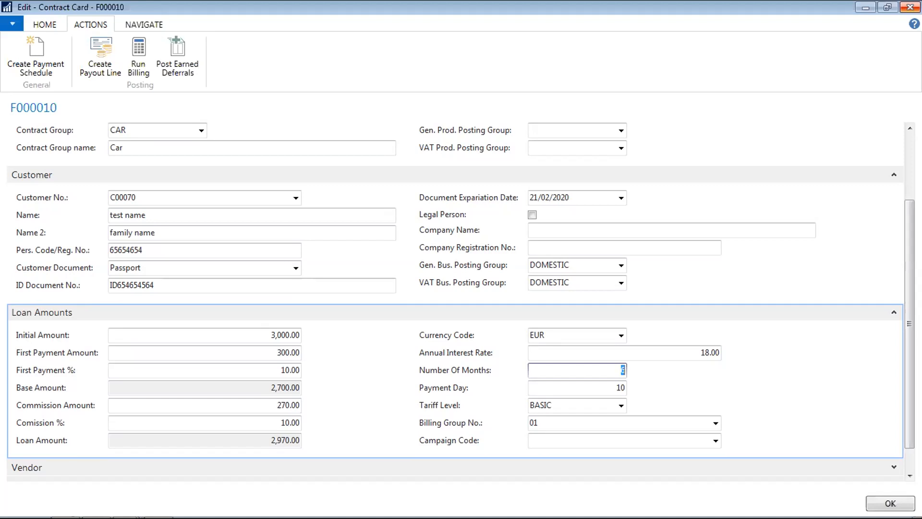
- Check F000010's Payment Day, close the Contract Card, then reopen contract F000010
key("Tab")
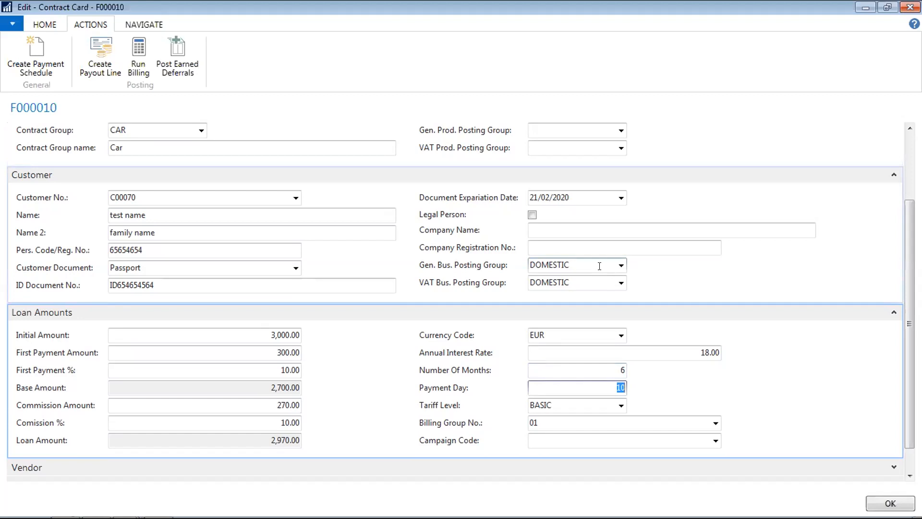
key("Escape")
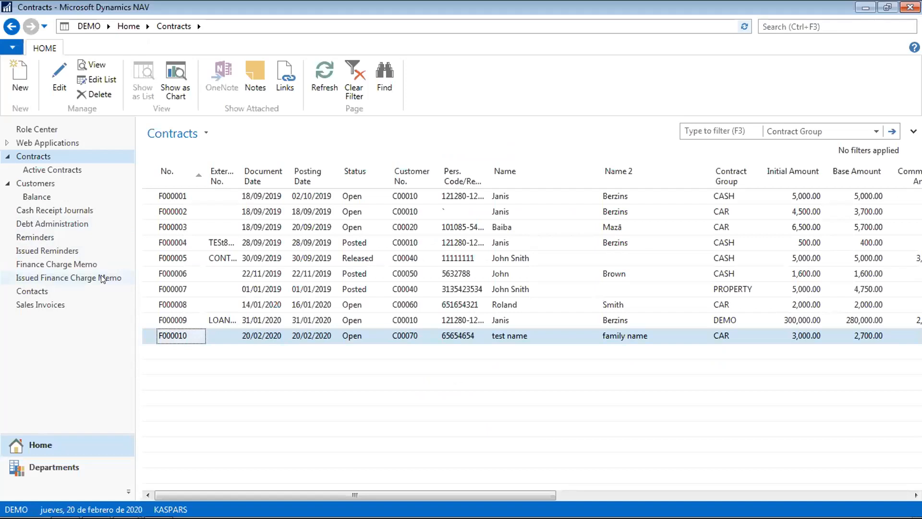
double_click(176, 340)
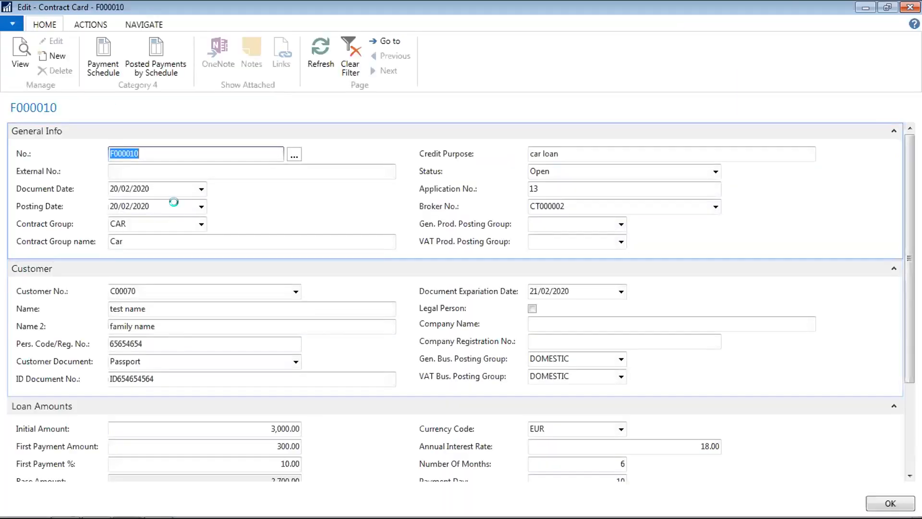
- Look over F000010's status choices and posting actions, leaving the status at Open
left_click(715, 171)
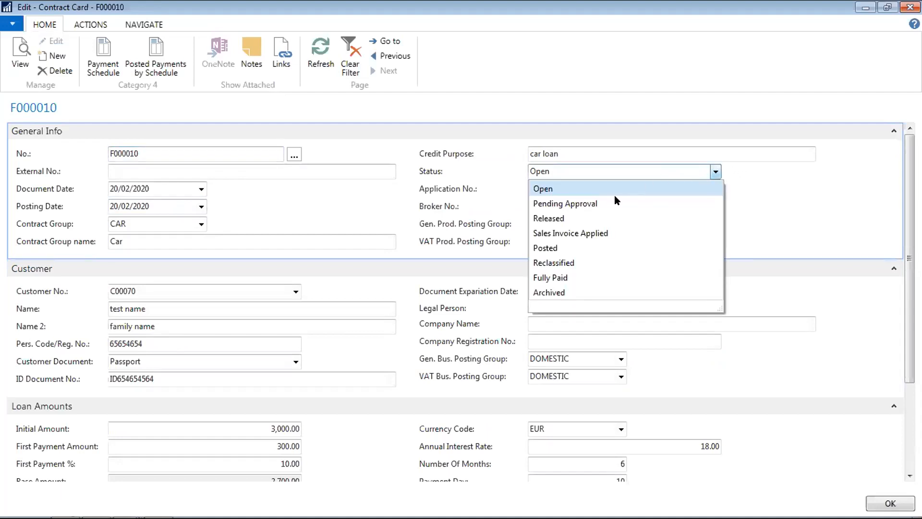
left_click(572, 147)
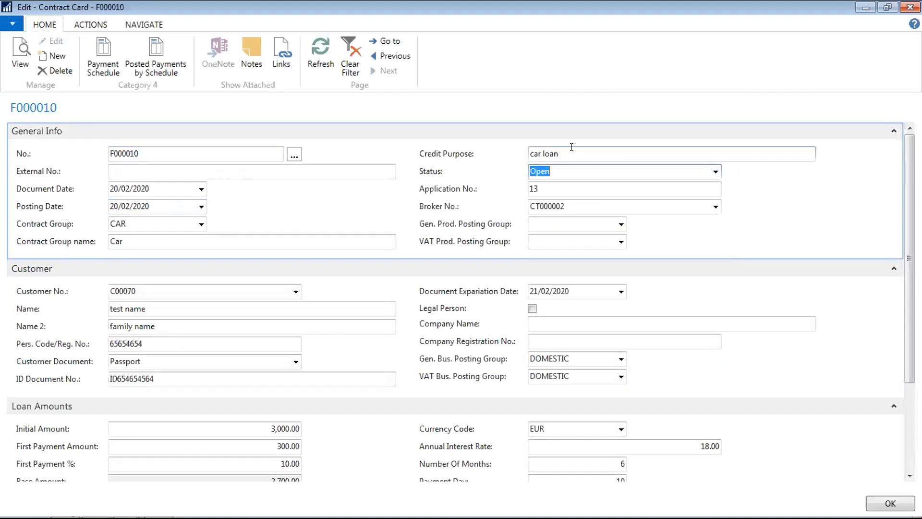
left_click(716, 171)
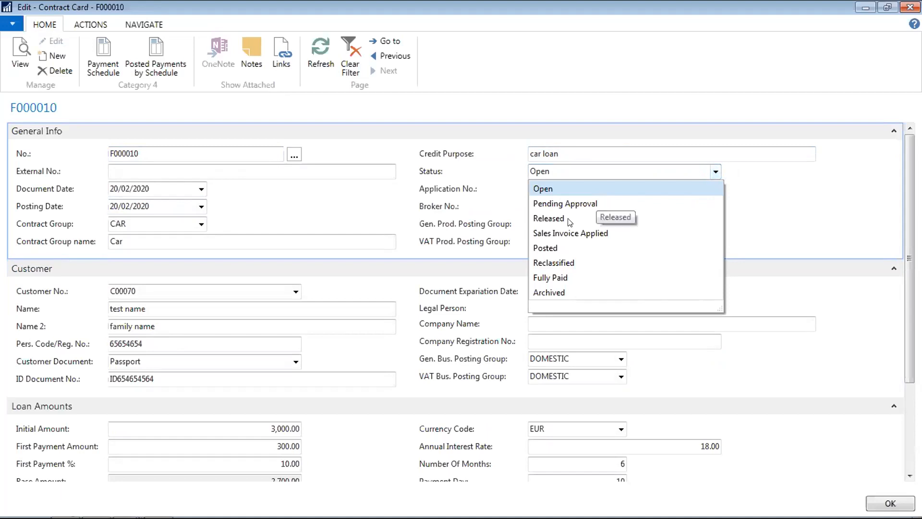
left_click(384, 212)
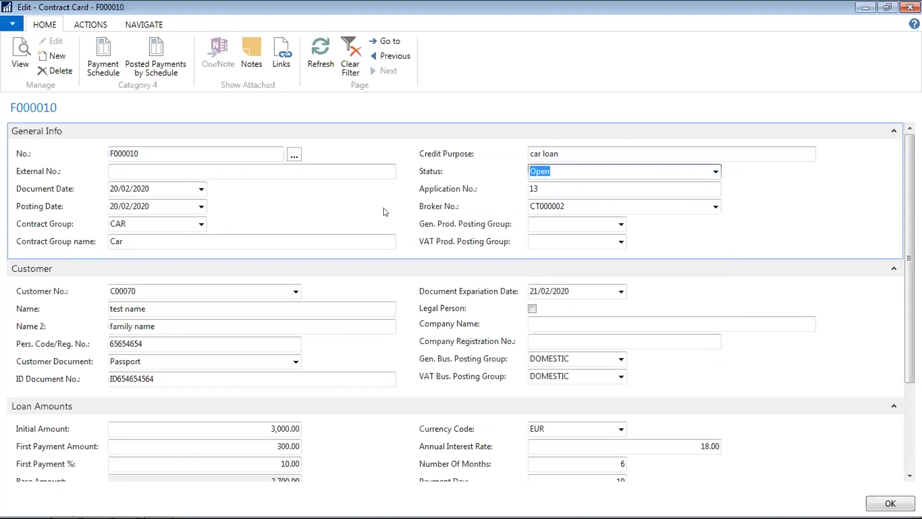
left_click(716, 172)
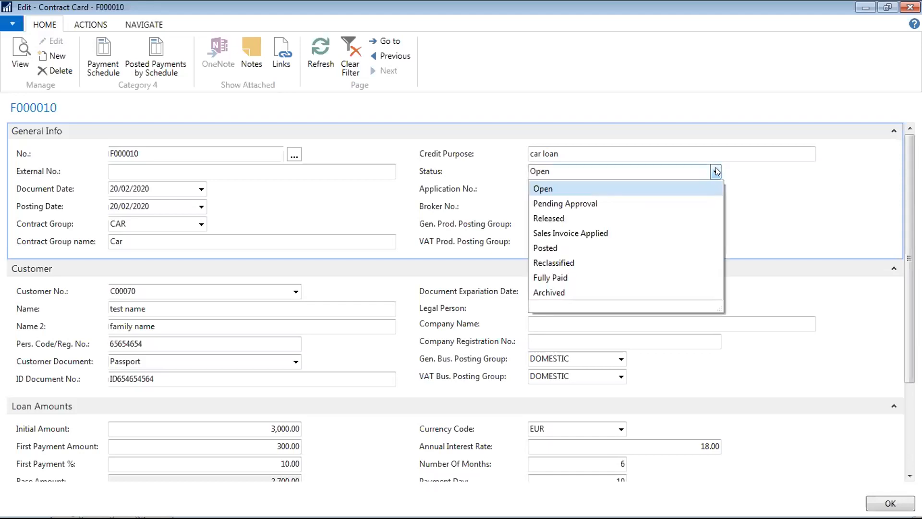
left_click(745, 147)
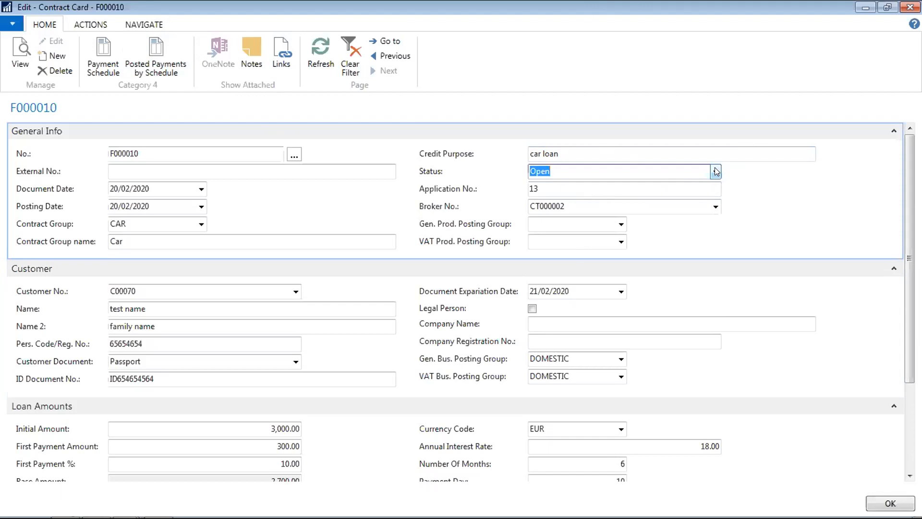
left_click(93, 26)
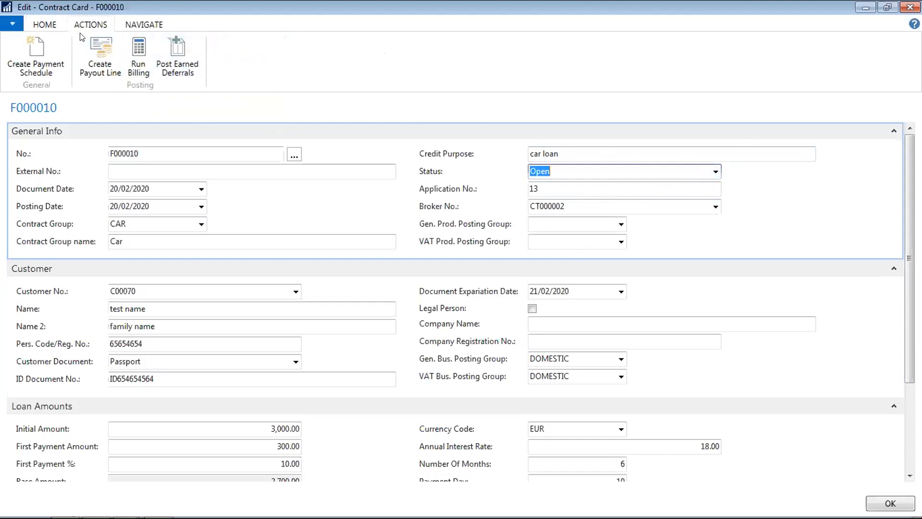
left_click(47, 28)
- Set F000010's status to Pending Approval and close the contract card
left_click(715, 171)
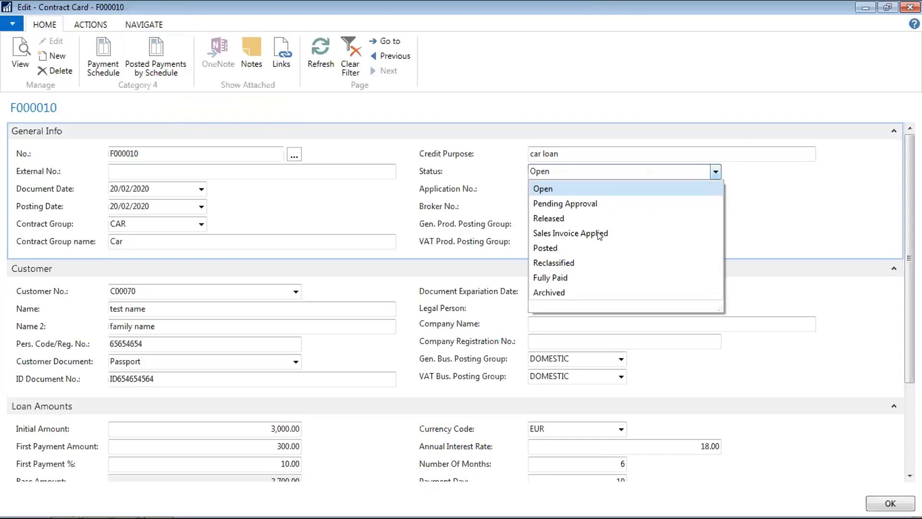
left_click(573, 203)
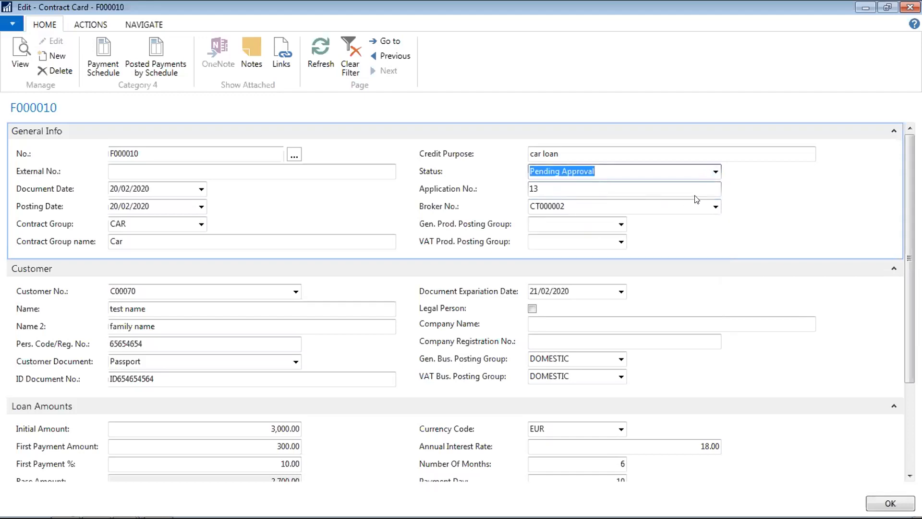
left_click(716, 171)
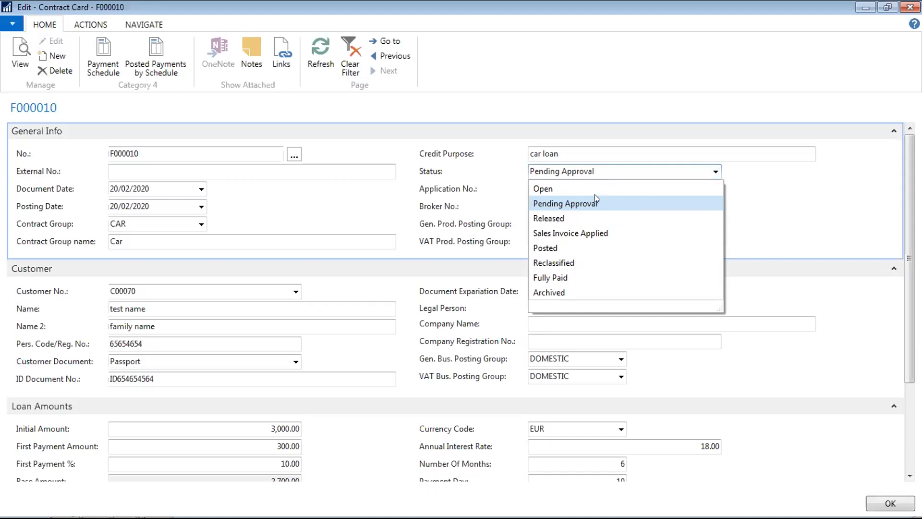
left_click(640, 168)
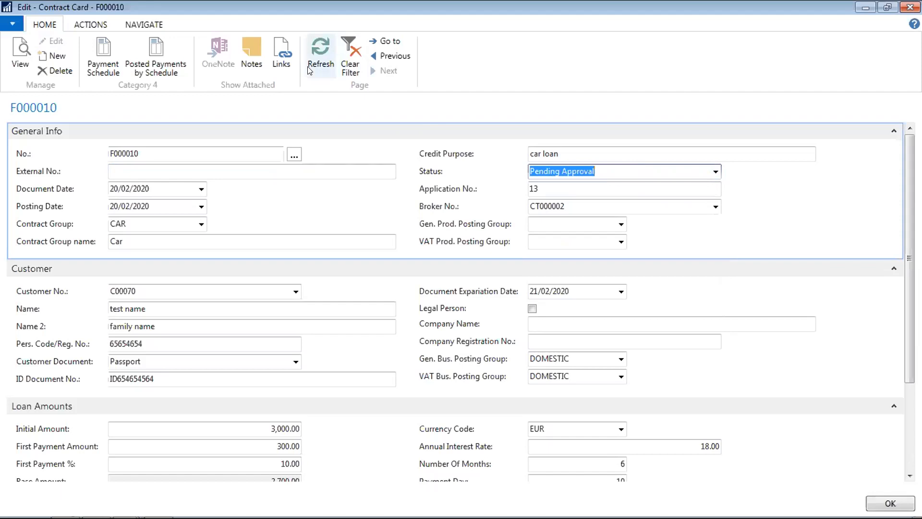
left_click(910, 6)
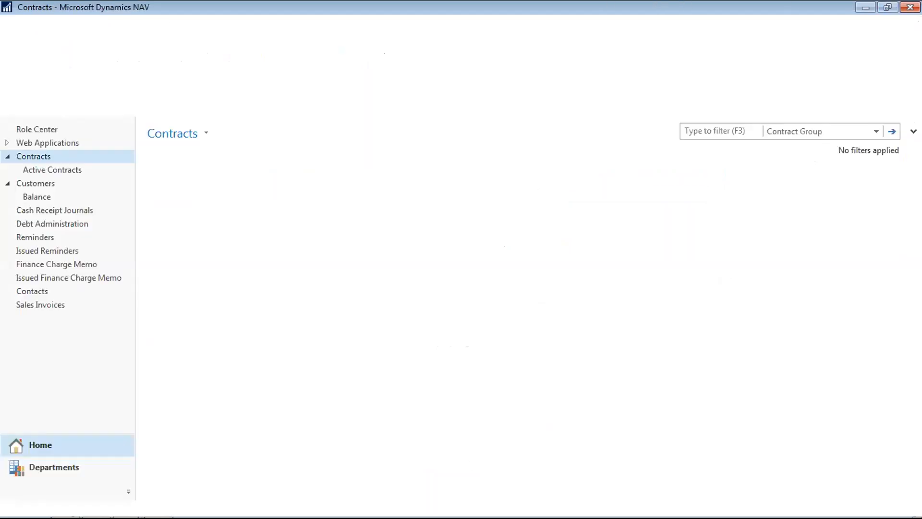
- Open web application 1 from Web Applications, browse its actions, then go to Active Contracts
left_click(72, 144)
left_click(223, 262)
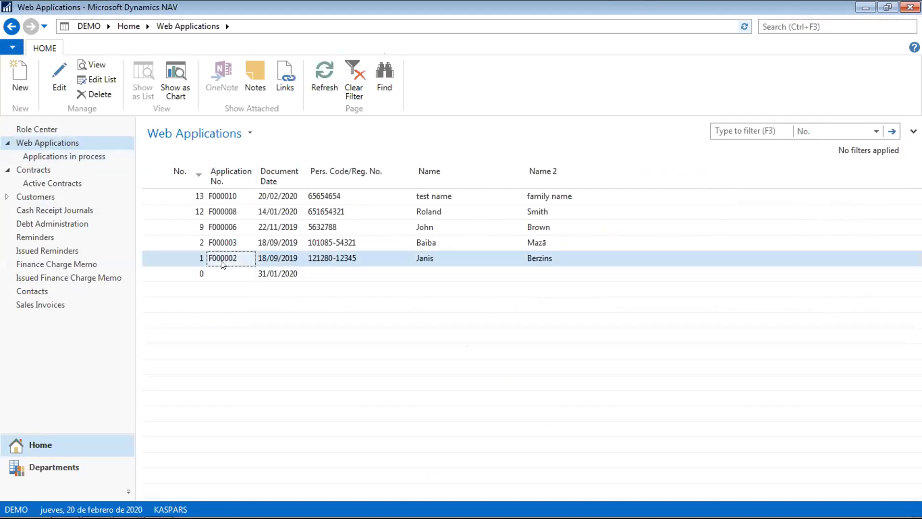
double_click(224, 262)
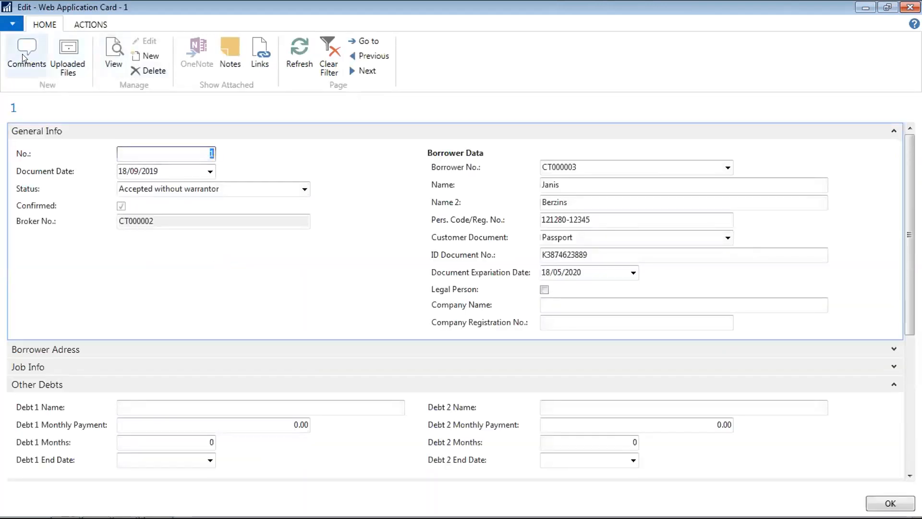
left_click(89, 23)
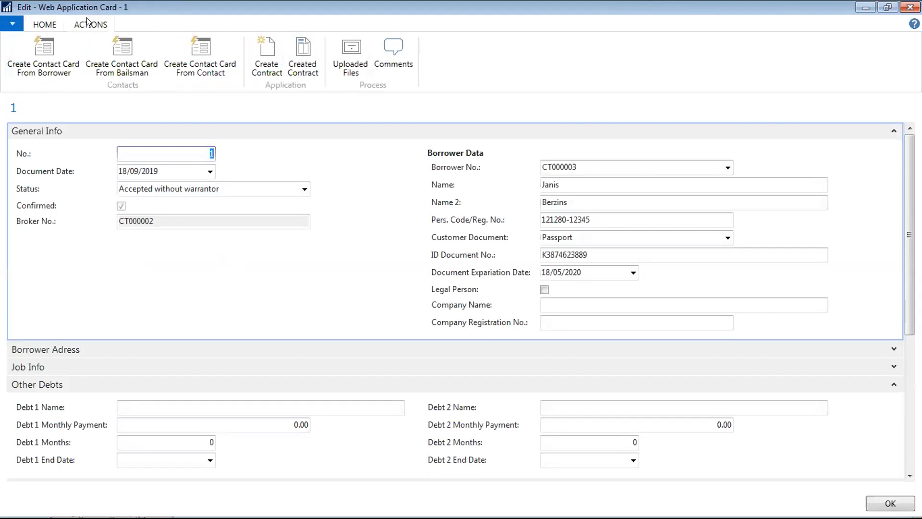
left_click(44, 27)
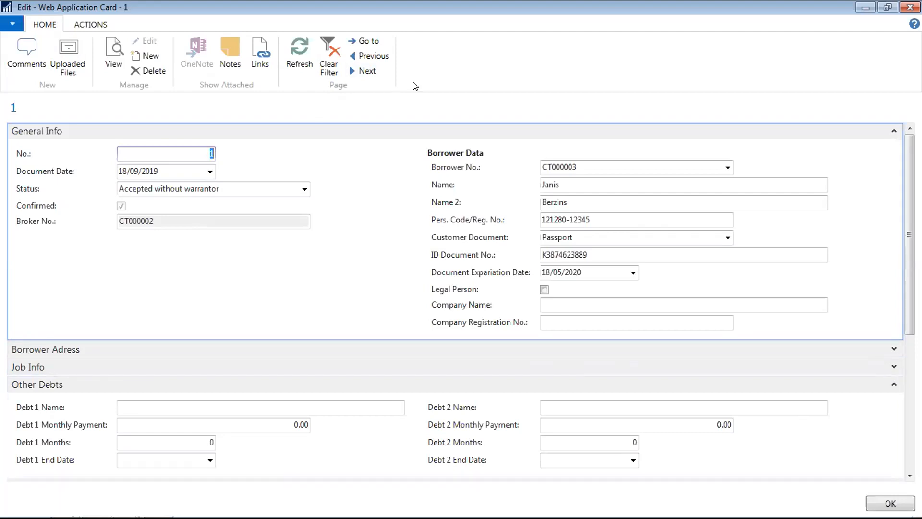
left_click(94, 25)
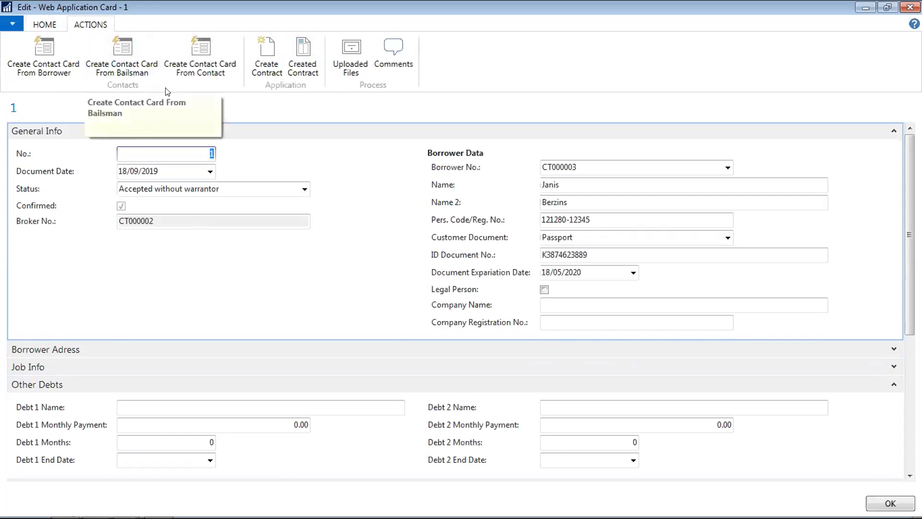
left_click(44, 25)
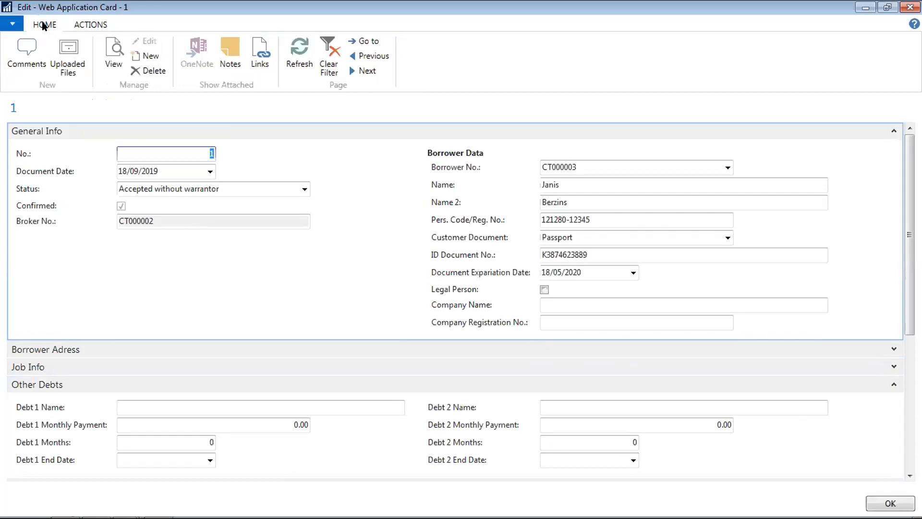
key("Escape")
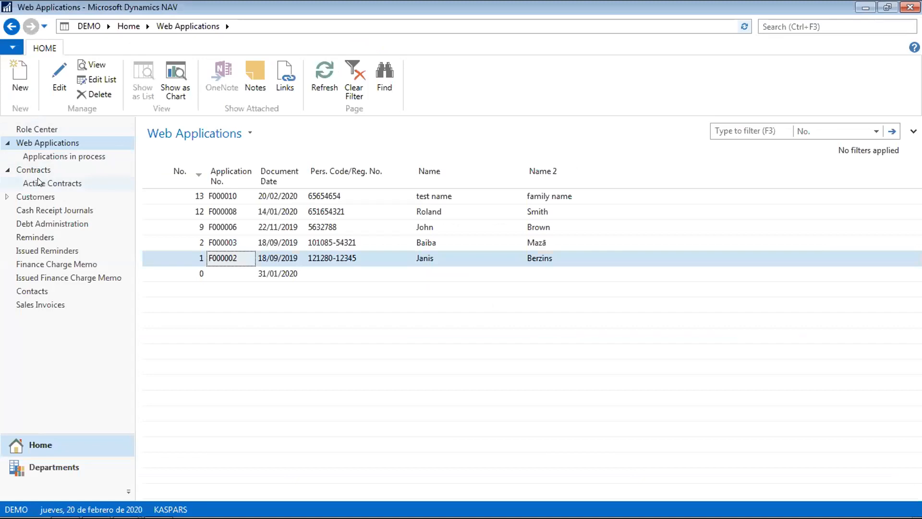
left_click(39, 182)
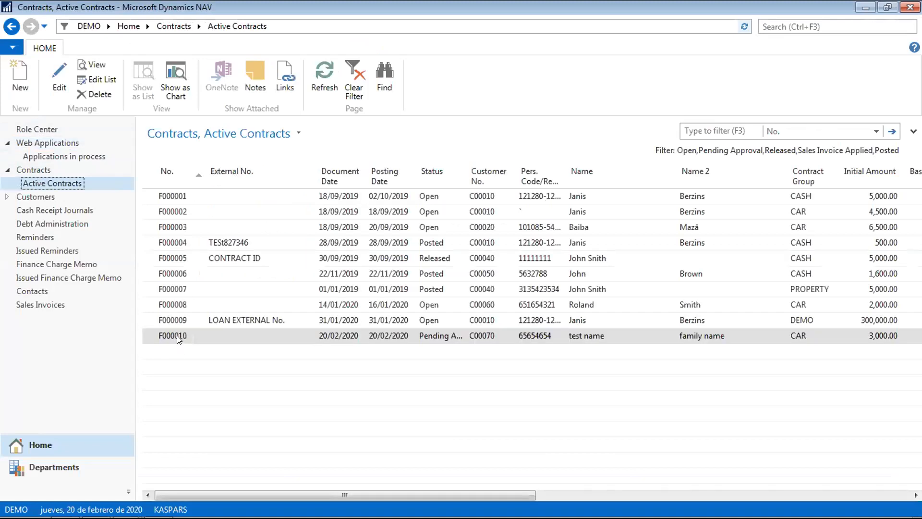
- Export F000010's unposted payment schedule to Microsoft Excel and open the file
double_click(179, 339)
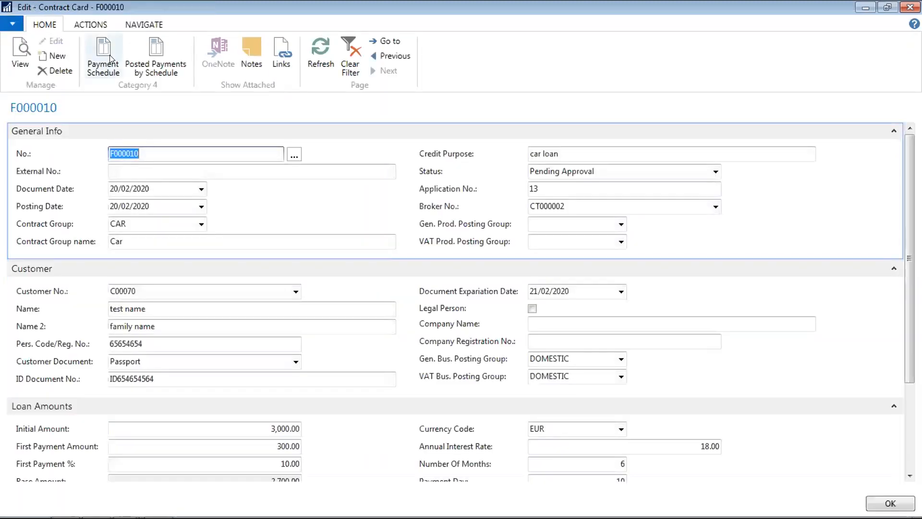
left_click(111, 59)
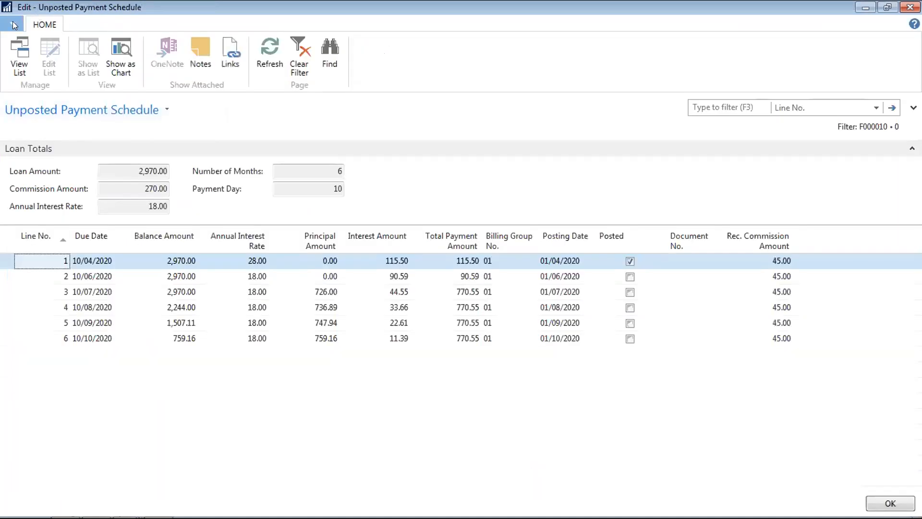
left_click(12, 24)
mouse_move(71, 76)
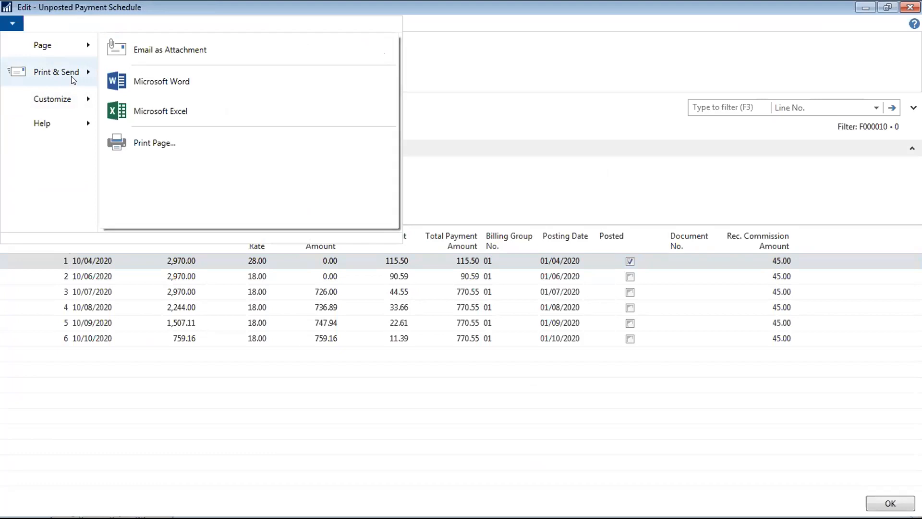
left_click(148, 112)
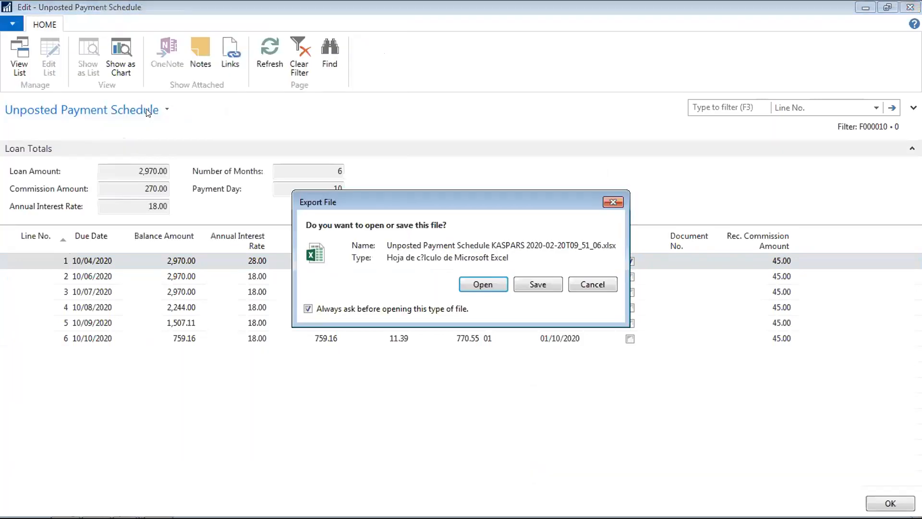
left_click(482, 284)
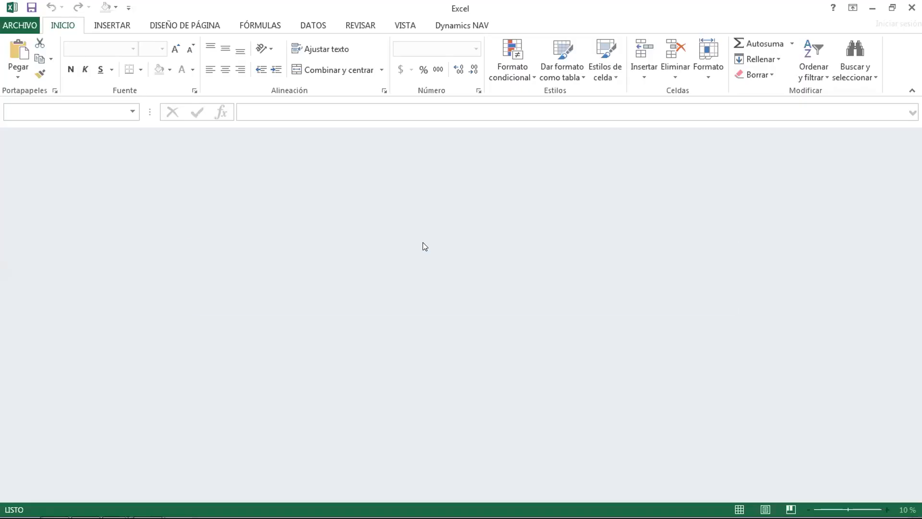
- Let Excel repair the exported schedule, review it, and close without saving
left_click(432, 295)
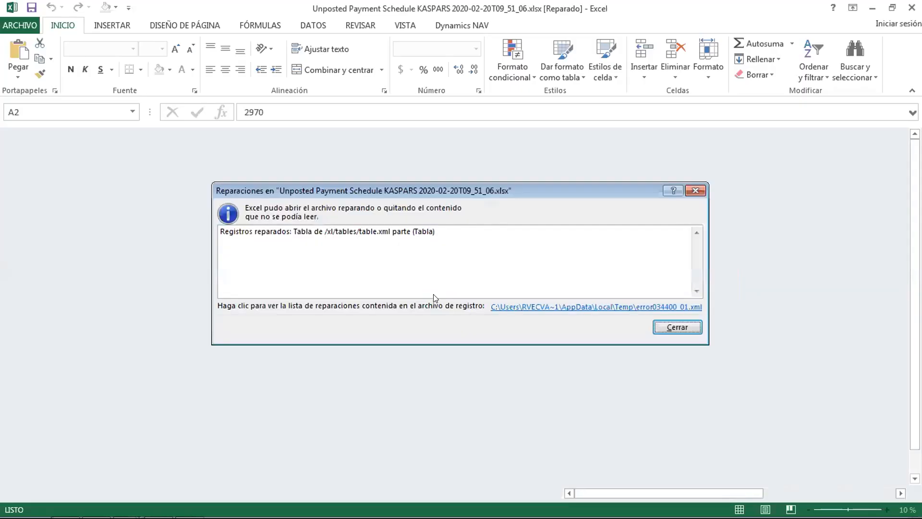
left_click(688, 327)
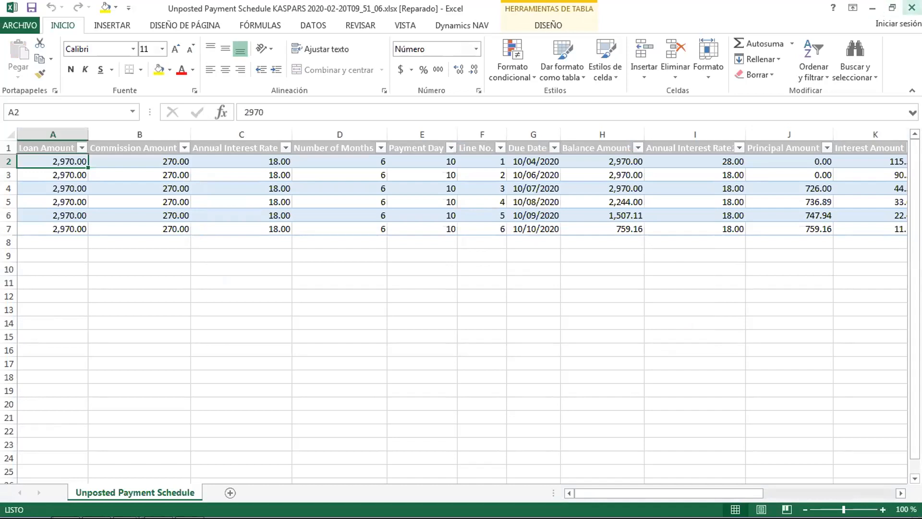
left_click(912, 7)
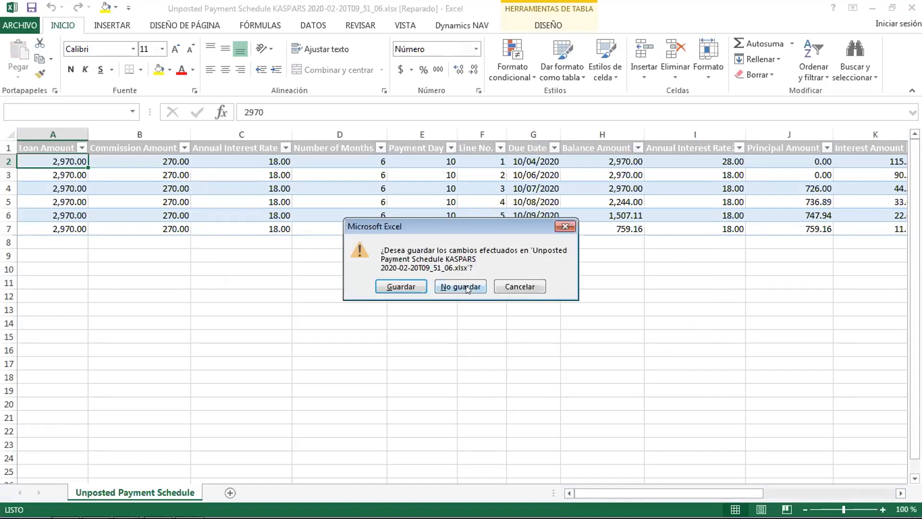
left_click(460, 286)
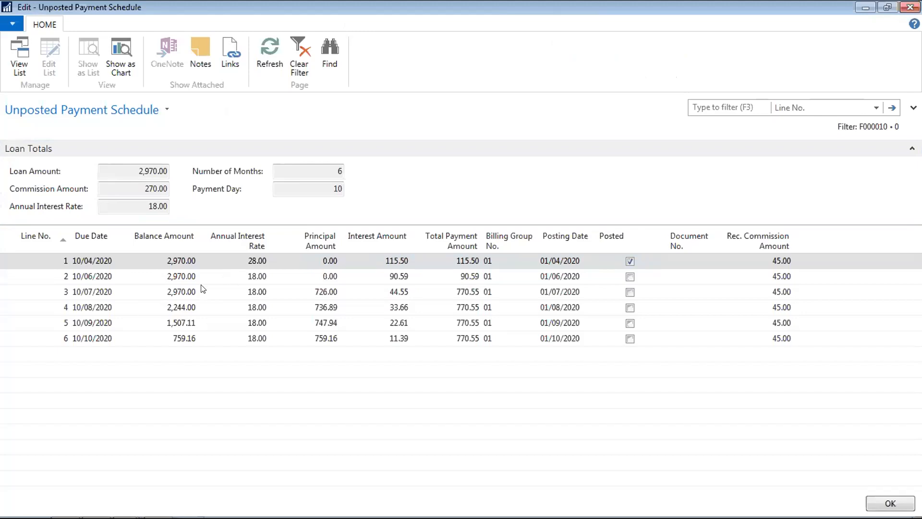
- Close the schedule, reopen F000010 to confirm Pending Approval status, then close the card
key("Escape")
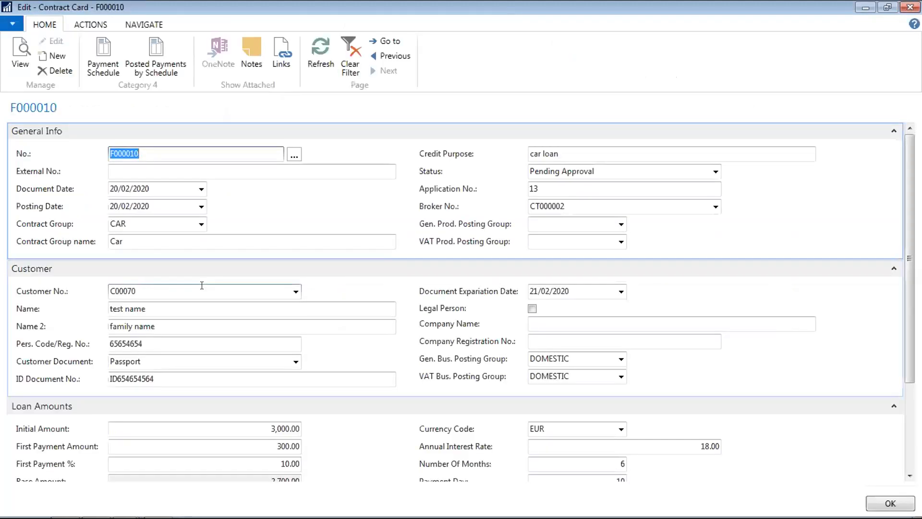
key("Escape")
left_click(189, 342)
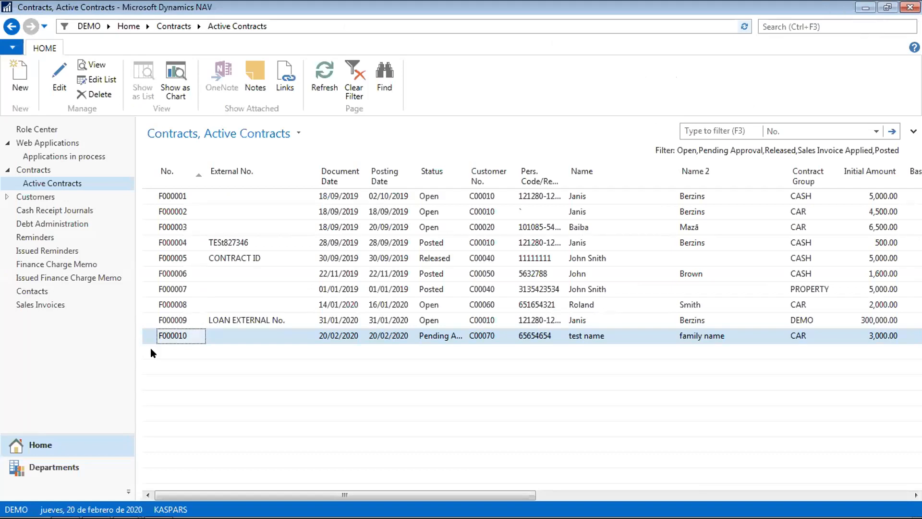
double_click(175, 335)
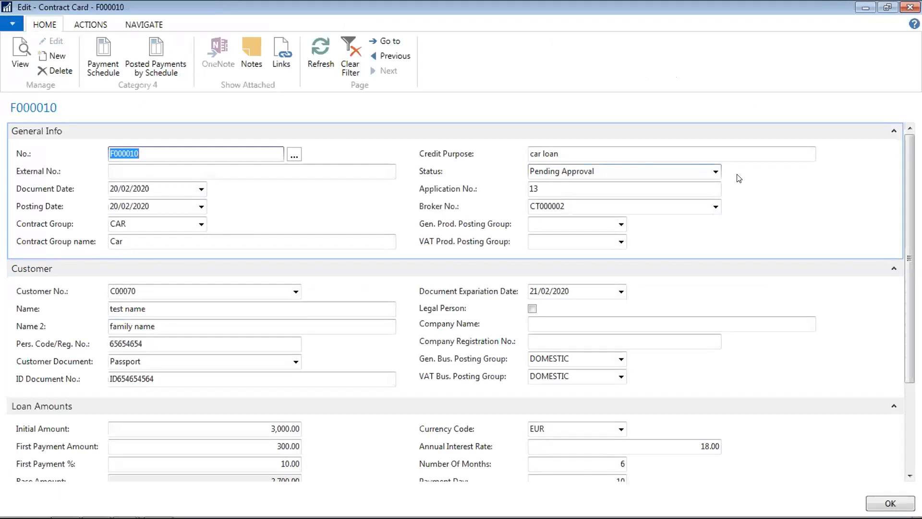
left_click(716, 172)
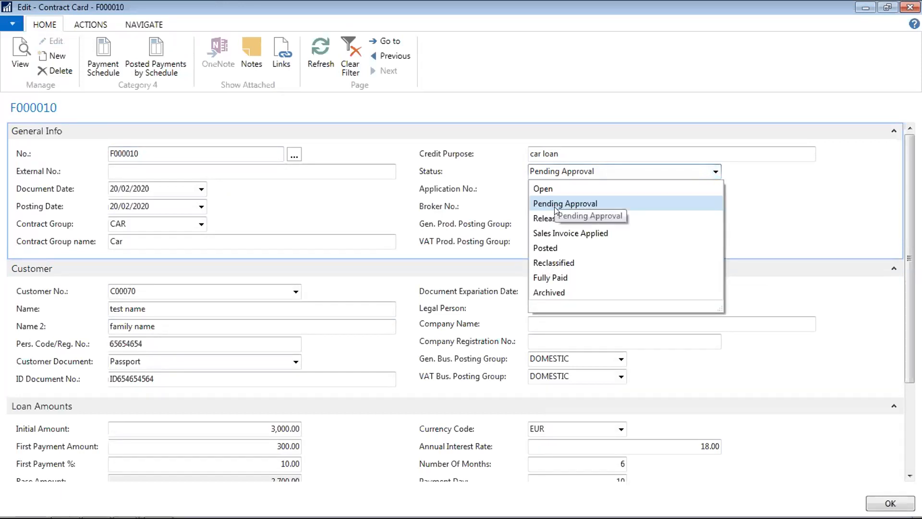
left_click(590, 151)
left_click(590, 151)
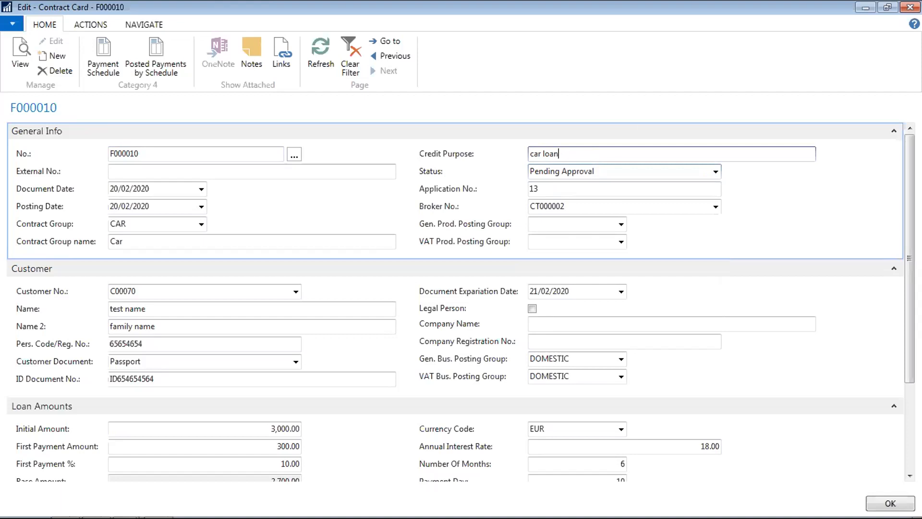
left_click(910, 7)
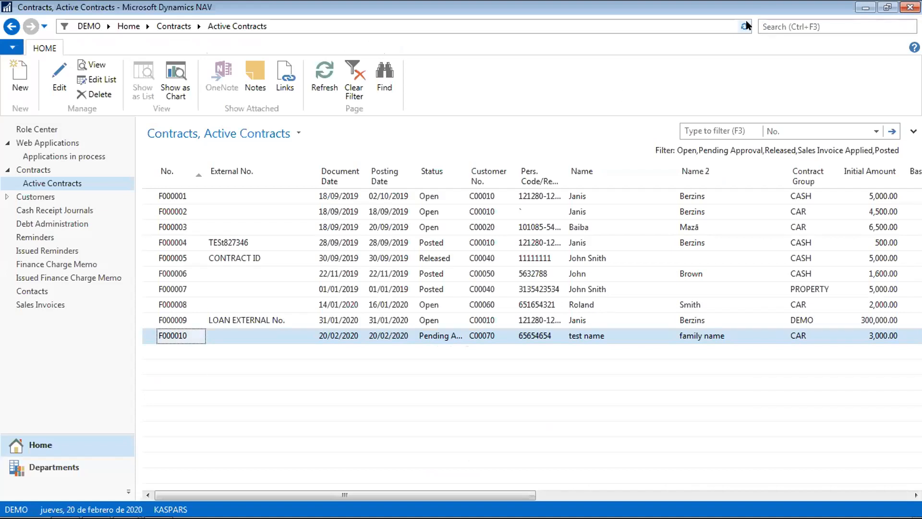
- Search for 'report layo' to list Report Layout Selection and Custom Report Layouts
left_click(775, 18)
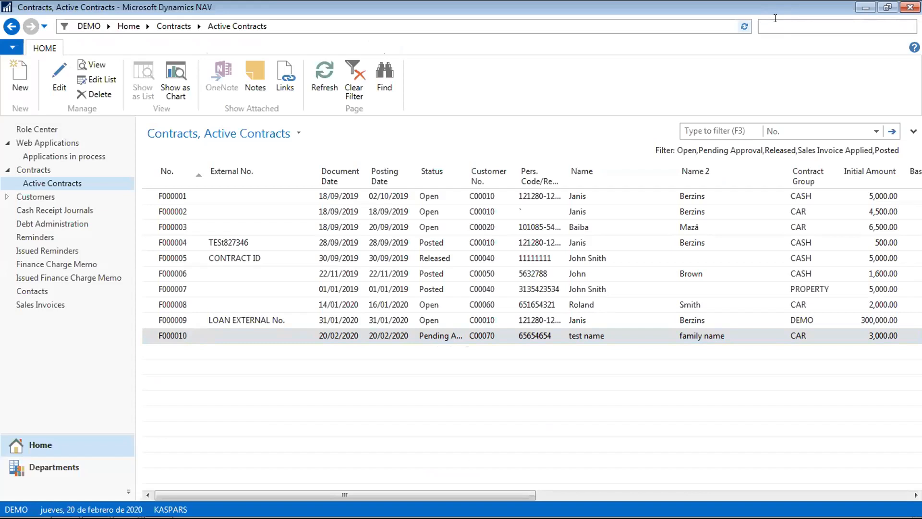
type("report")
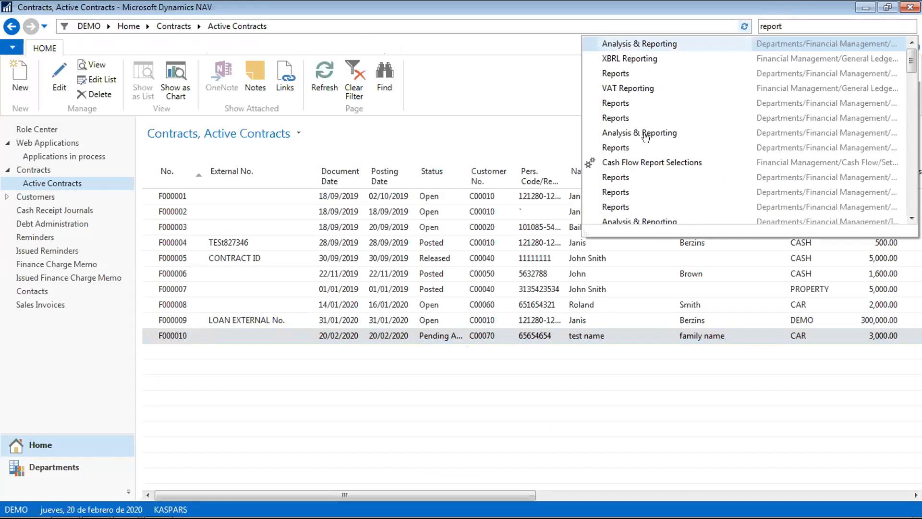
type(" lay")
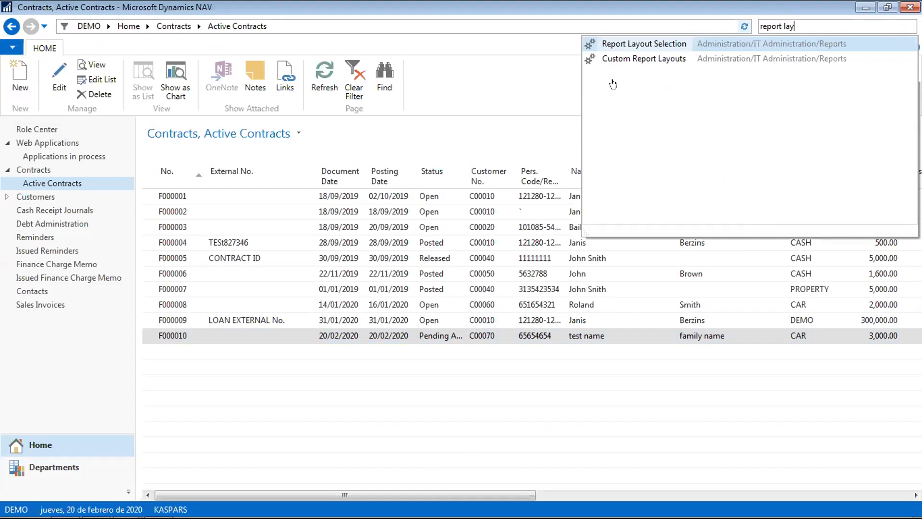
key("Return")
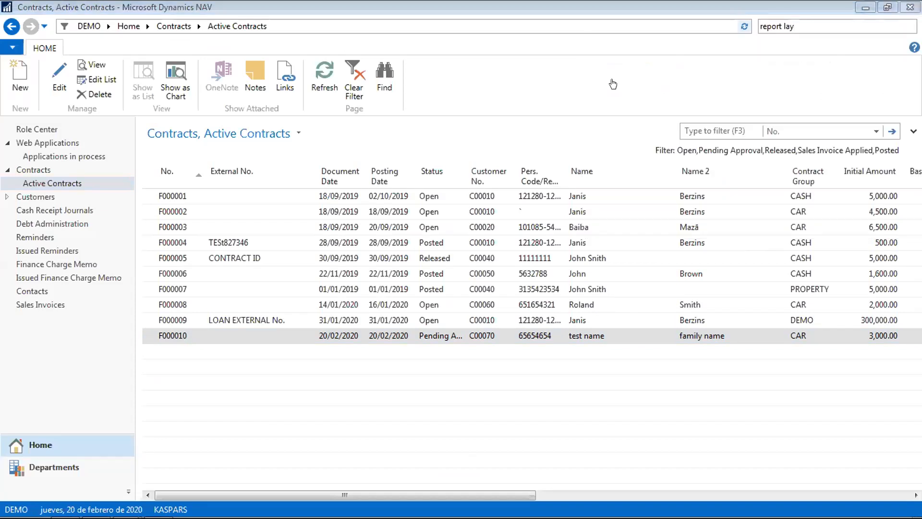
left_click(815, 23)
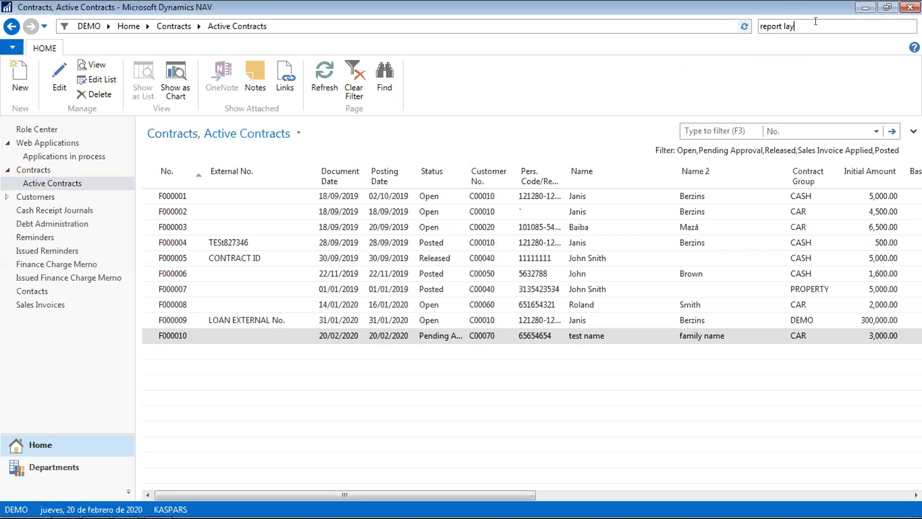
type("o")
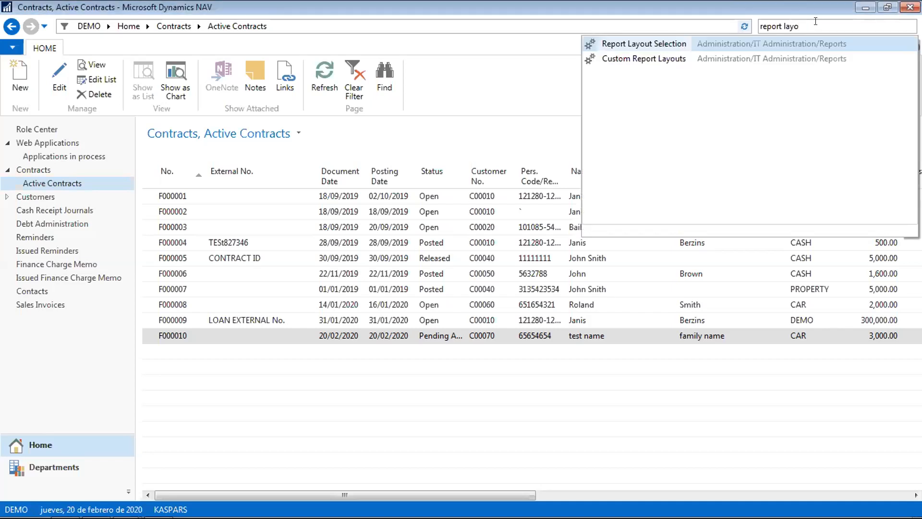
- Open Custom Report Layouts and jump between the start and end of the list
left_click(653, 59)
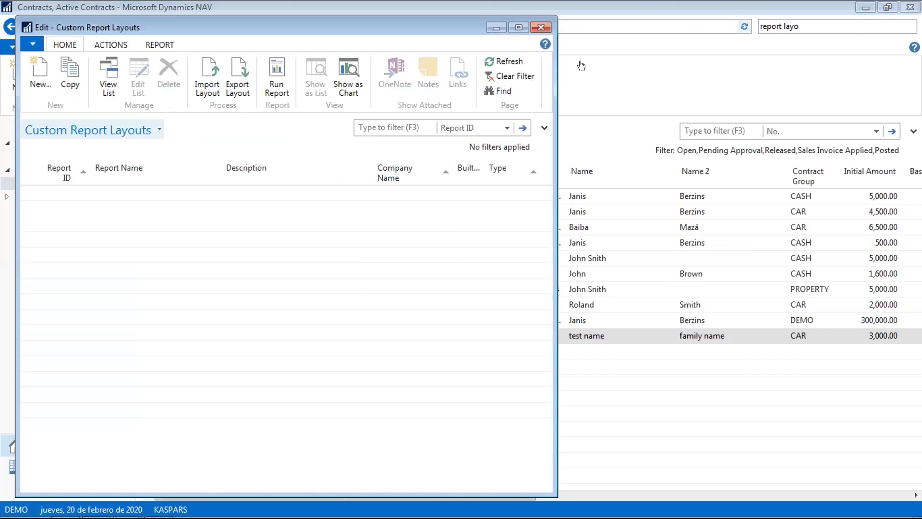
left_click(135, 270)
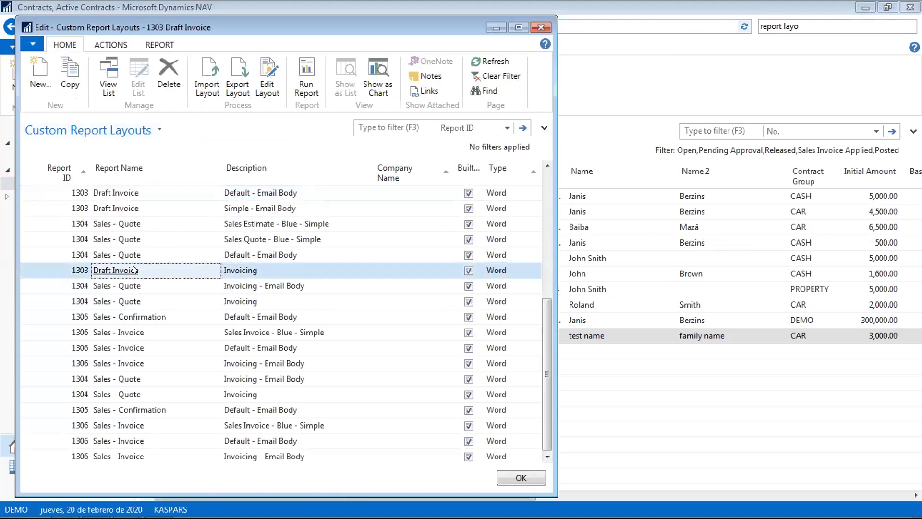
key("ctrl+End")
key("ctrl+Home")
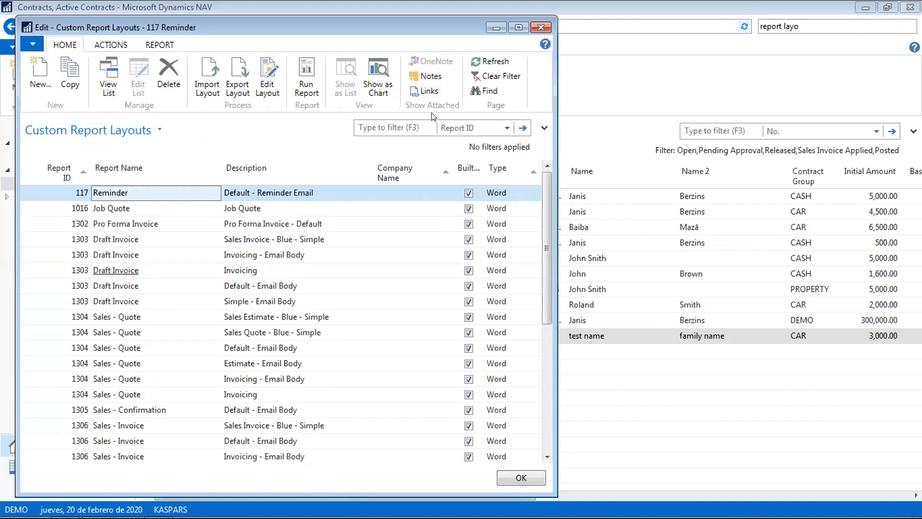
key("Down")
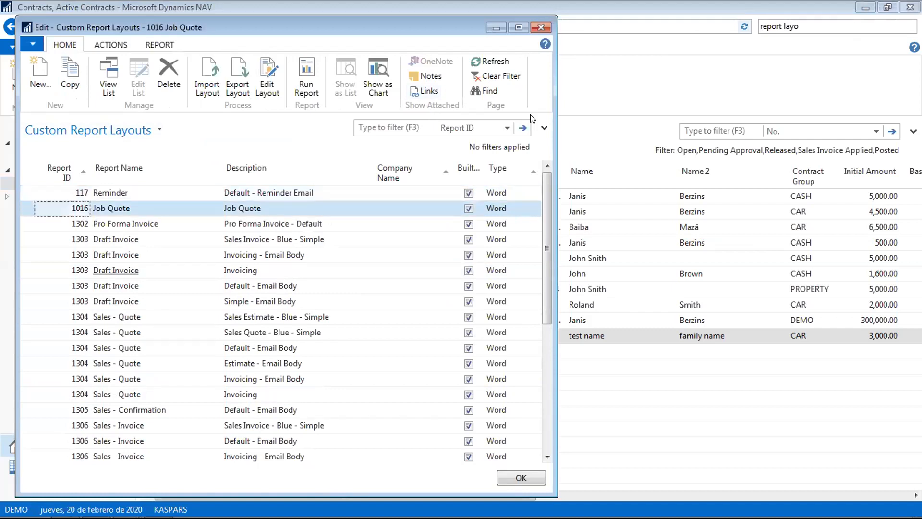
- Step through the Sales - Quote layouts and select the 1316 Standard Statement layout
left_click(133, 318)
key("Down")
key("Down")
key("Down")
key("Down")
key("Down")
key("Down")
key("Down")
key("Down")
key("Down")
key("Down")
key("Down")
key("Down")
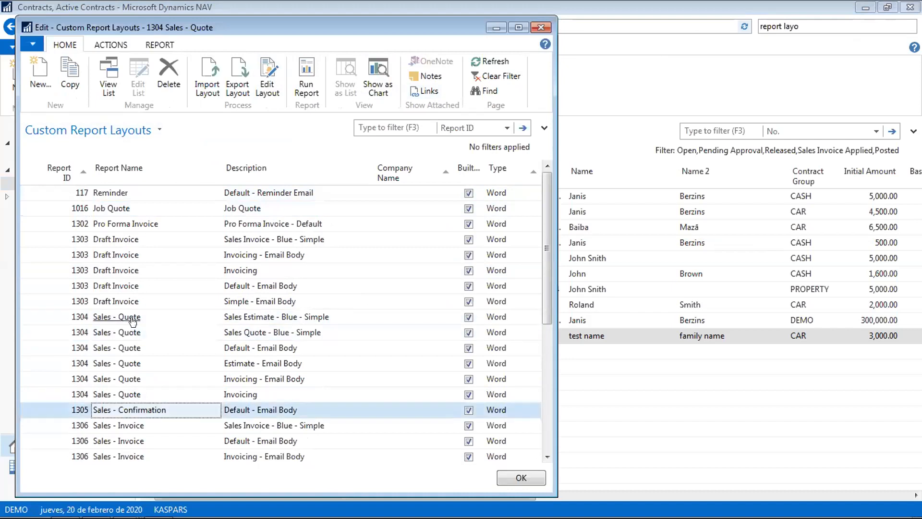
key("Down")
key("Down")
key("Down")
key("Down")
key("Down")
key("Down")
key("Down")
key("Down")
key("Down")
key("Down")
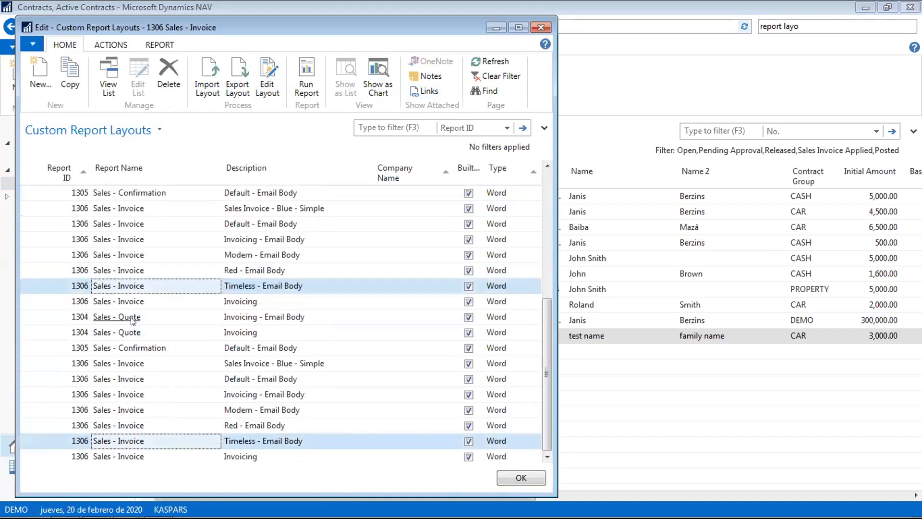
key("Up")
key("Down")
key("Left")
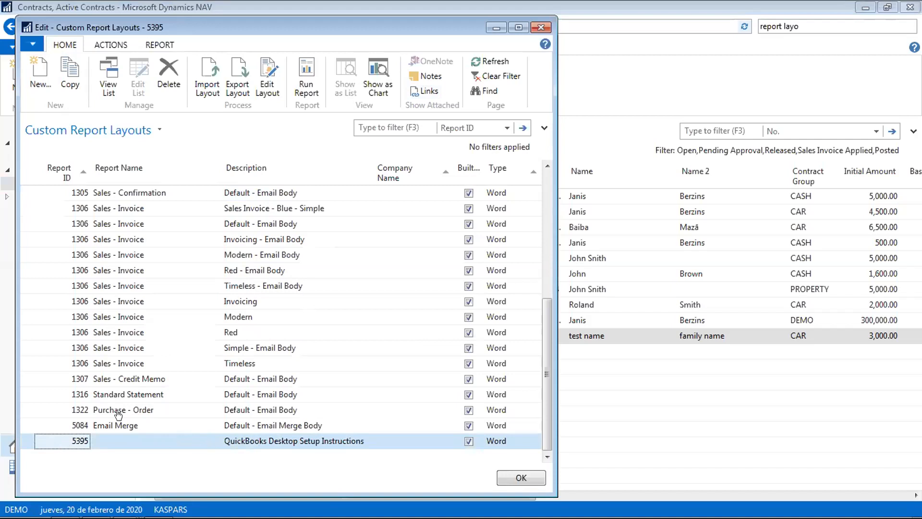
left_click(117, 394)
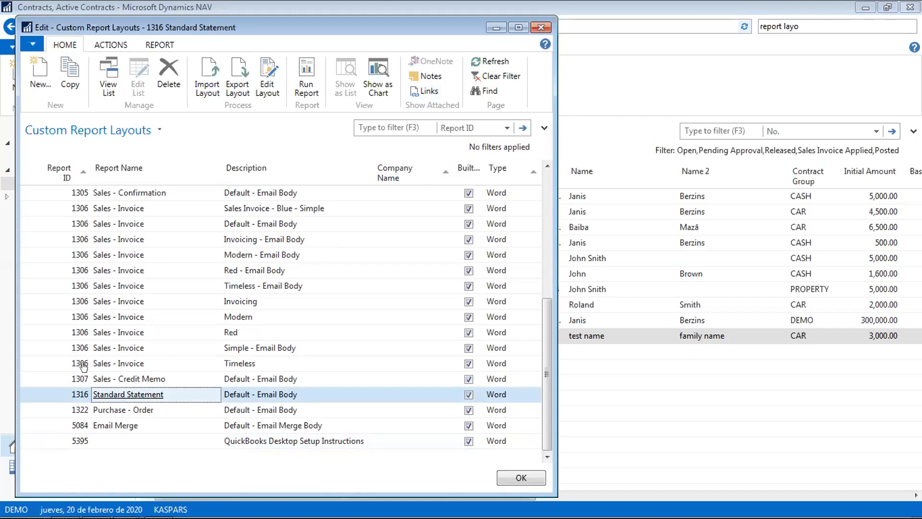
- Try exporting the 1316 Standard Statement layout, dismiss the built-in layout error, and close the page
left_click(237, 76)
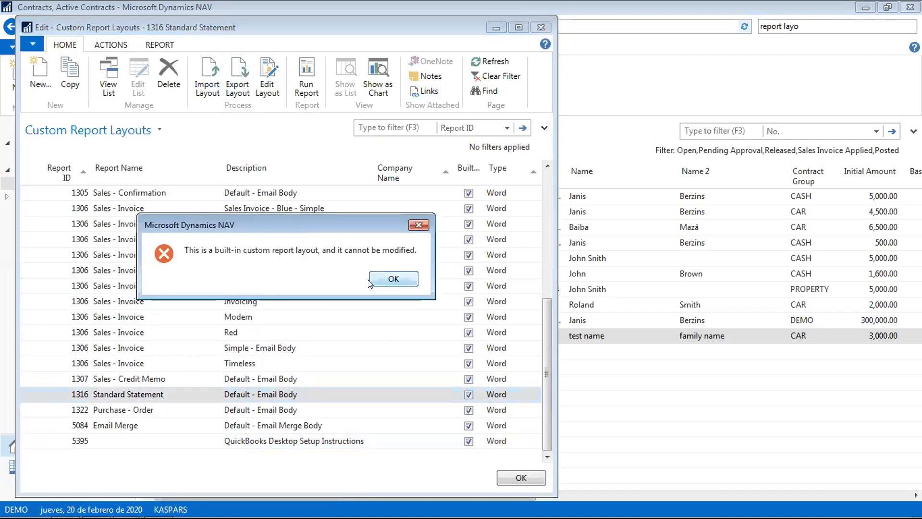
left_click(394, 279)
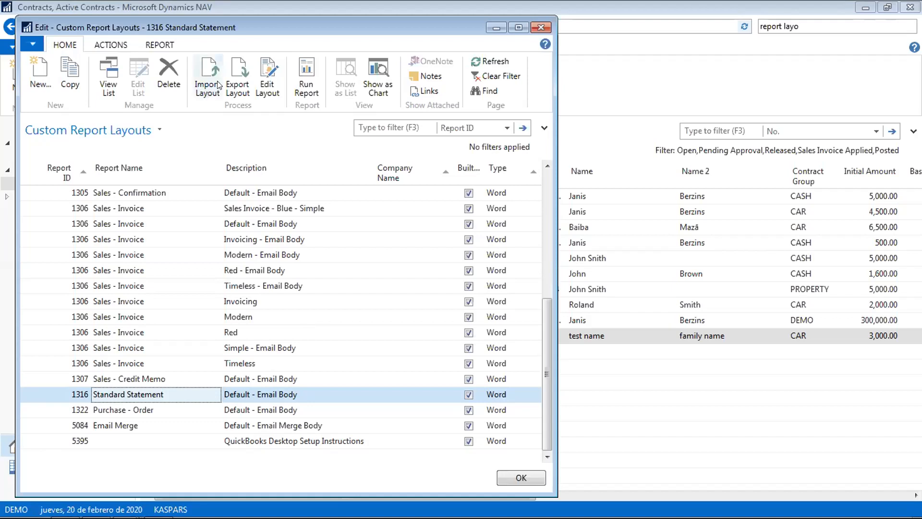
left_click(541, 27)
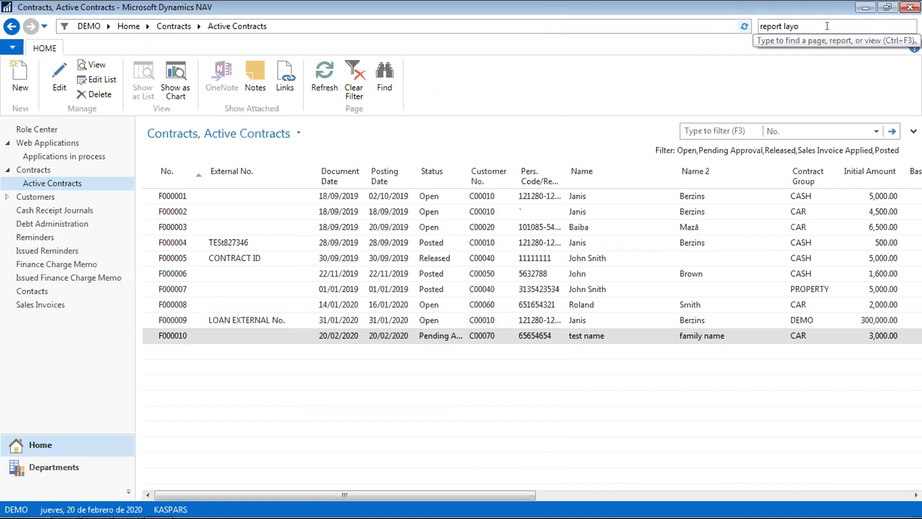
key("BackSpace")
key("BackSpace")
key("BackSpace")
key("BackSpace")
key("BackSpace")
key("BackSpace")
key("BackSpace")
key("BackSpace")
key("BackSpace")
key("BackSpace")
key("BackSpace")
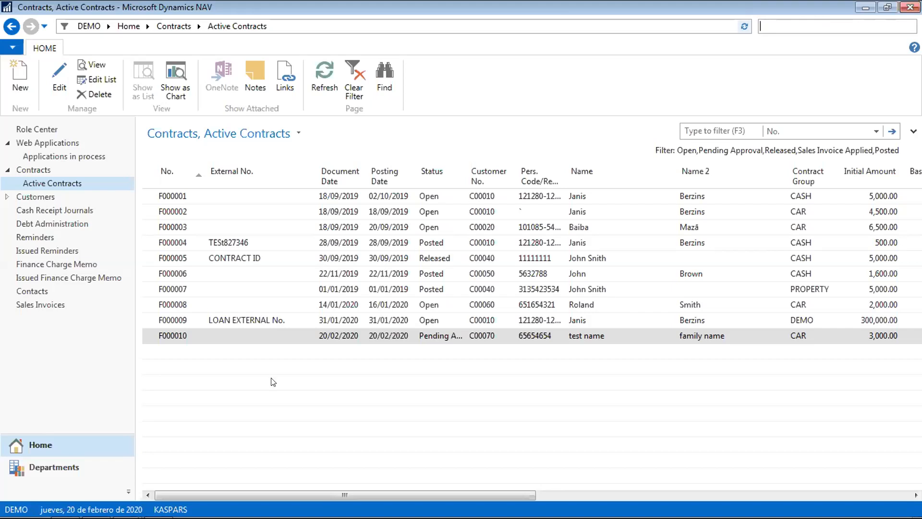
- Select the Long-term Bank Loans account and scroll through the surrounding chart of accounts
left_click(65, 467)
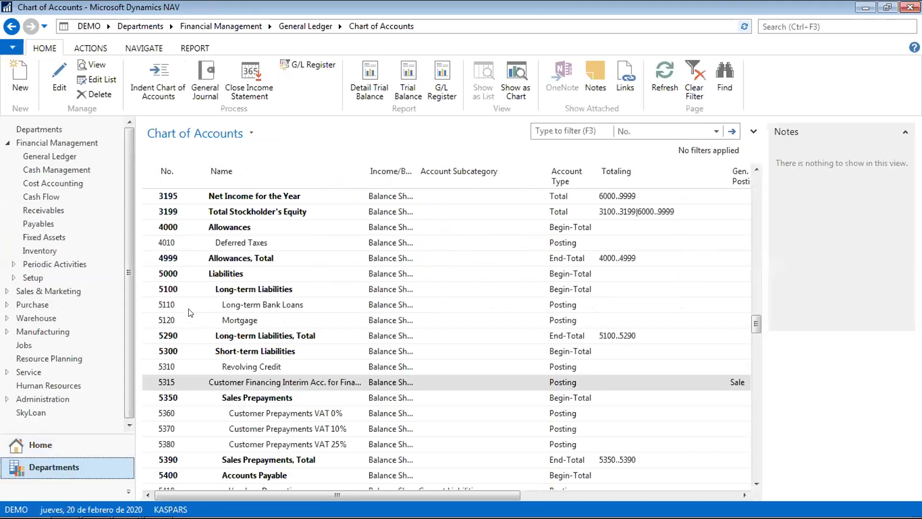
left_click(175, 303)
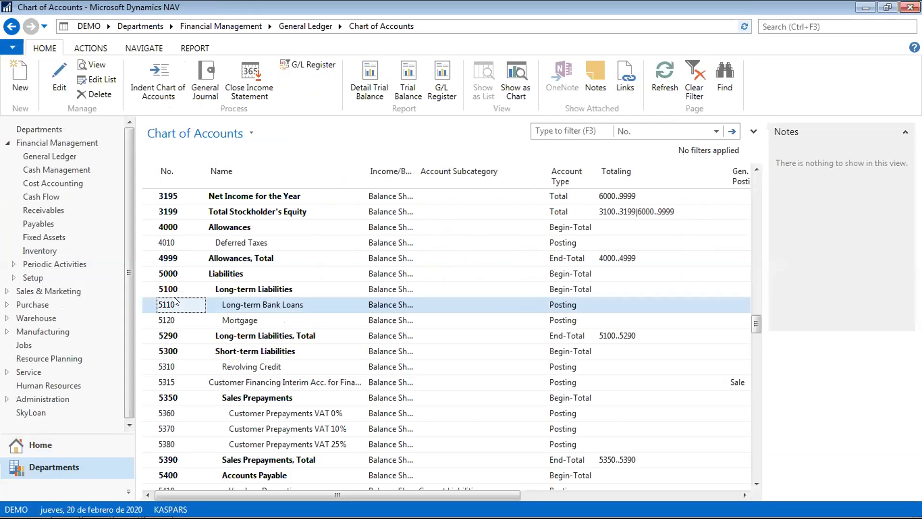
scroll(176, 301, "up", 13)
scroll(175, 302, "down", 14)
scroll(175, 302, "up", 20)
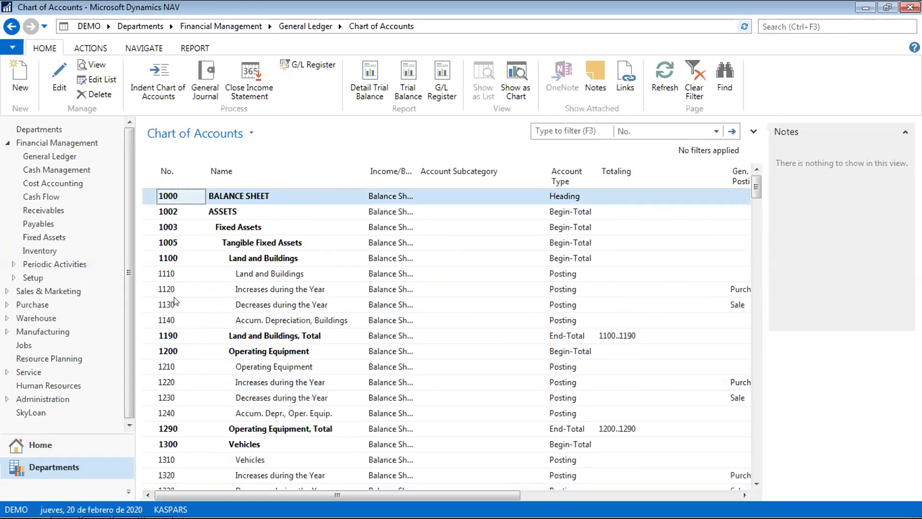
scroll(175, 301, "down", 20)
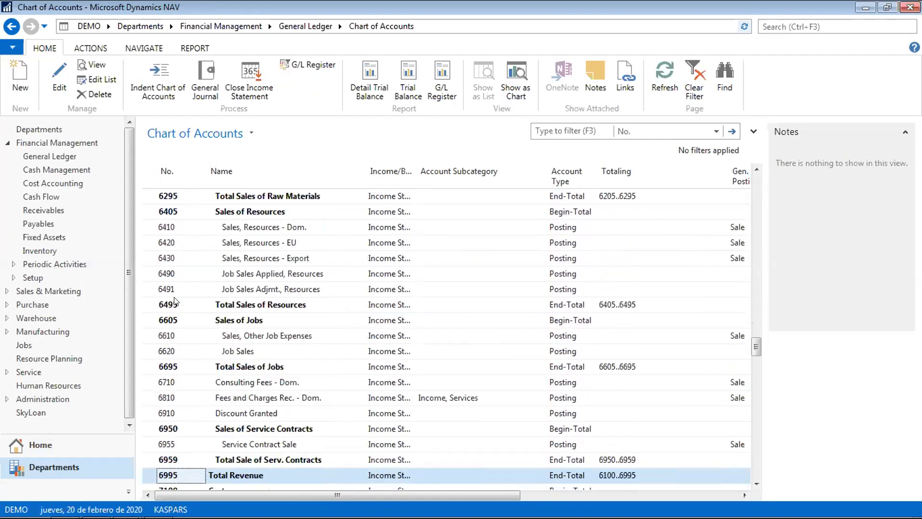
scroll(175, 301, "up", 20)
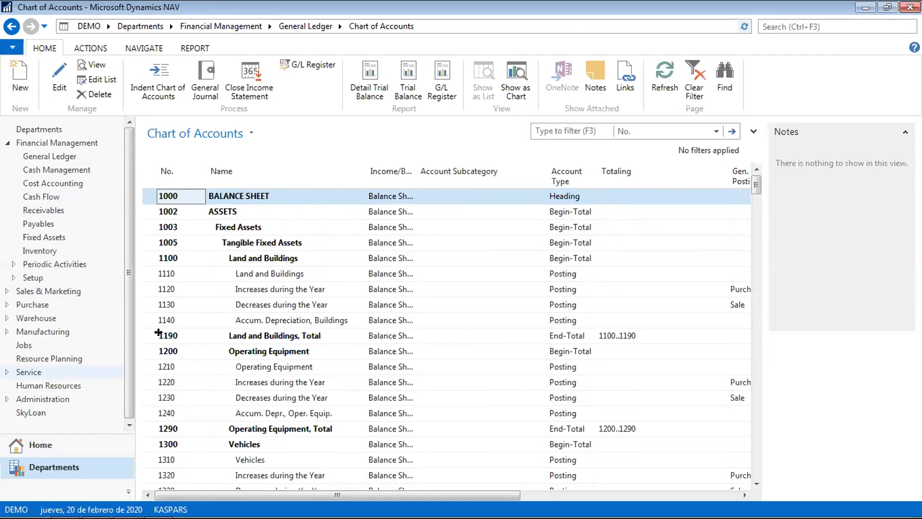
- Reopen Chart of Accounts from General Ledger and page down to the liquid assets and equity accounts
left_click(293, 24)
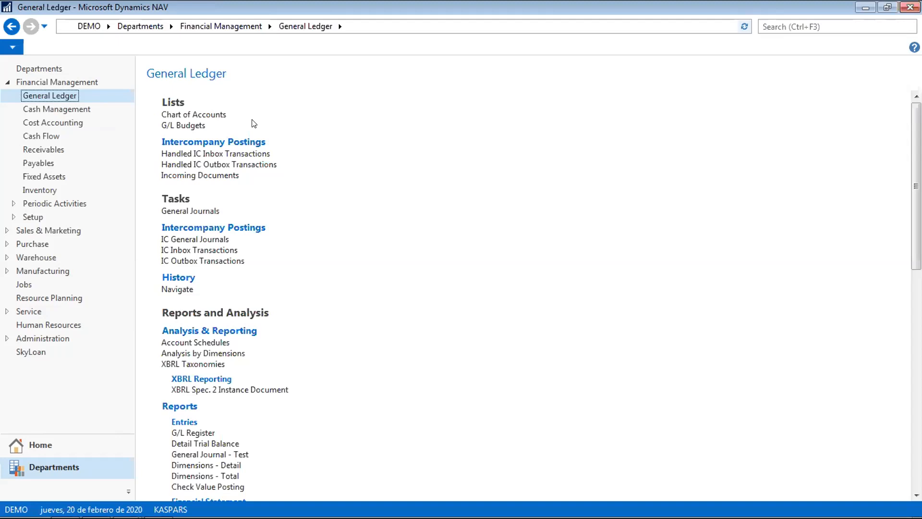
left_click(201, 115)
left_click(206, 319)
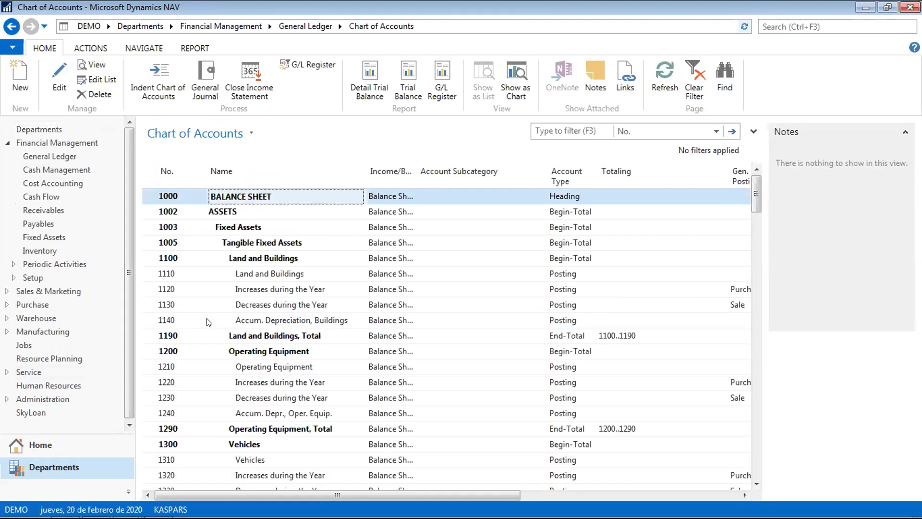
key("Page_Down")
key("Page_Down")
key("Page_Down")
key("Page_Down")
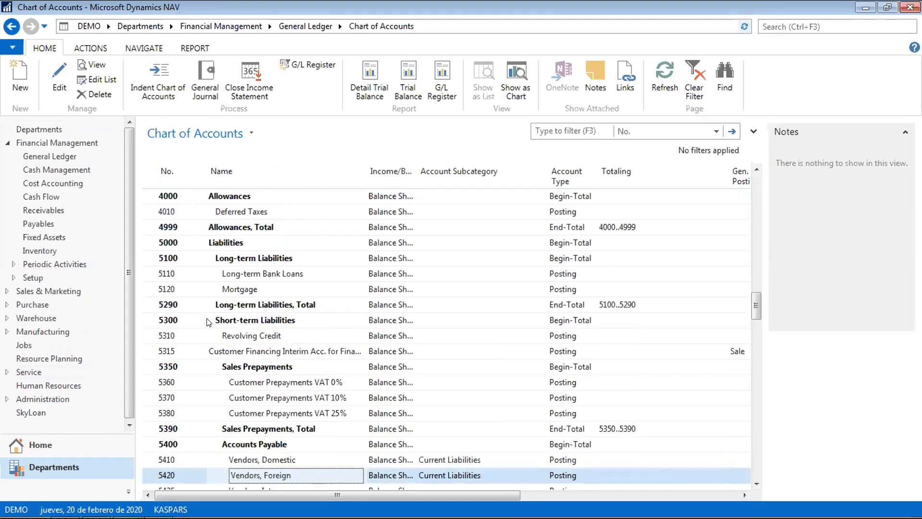
key("Page_Up")
key("Page_Up")
key("Page_Up")
key("Page_Up")
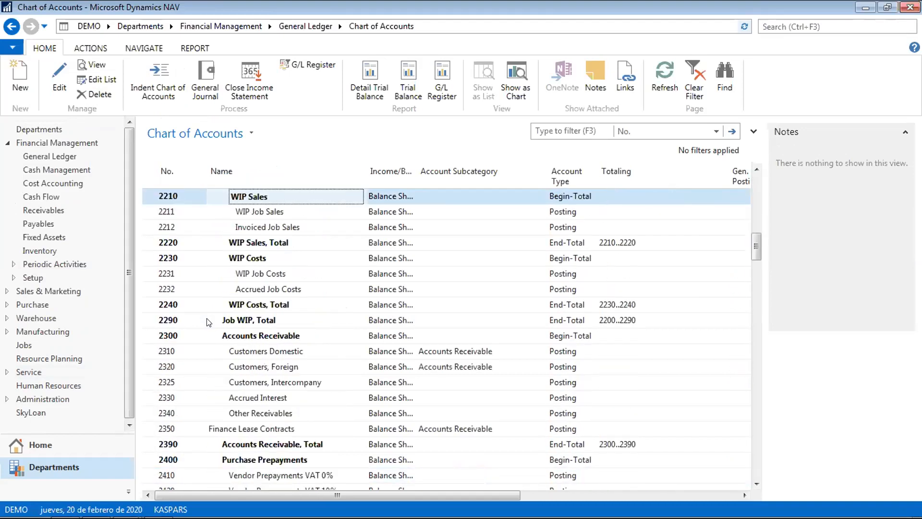
key("Page_Down")
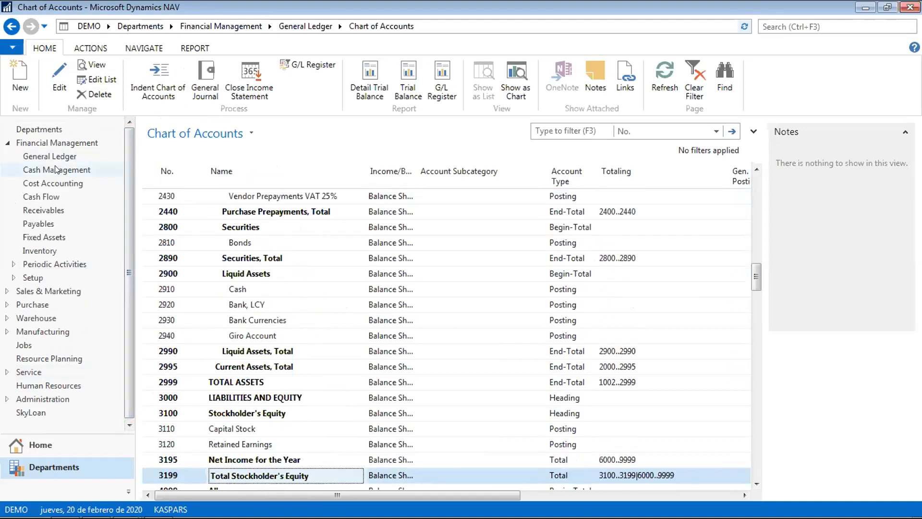
- Return to the General Ledger page and expand the Sales & Marketing, Purchase and Warehouse departments
left_click(305, 26)
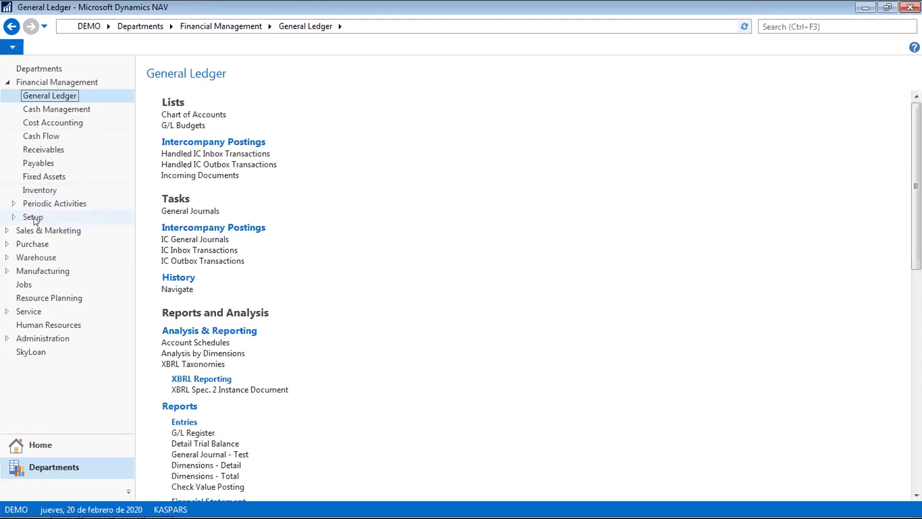
left_click(7, 231)
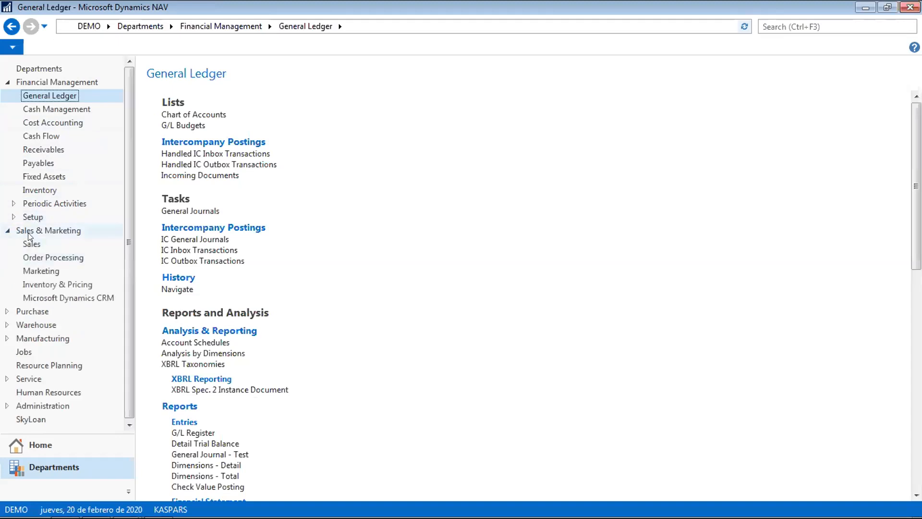
left_click(7, 312)
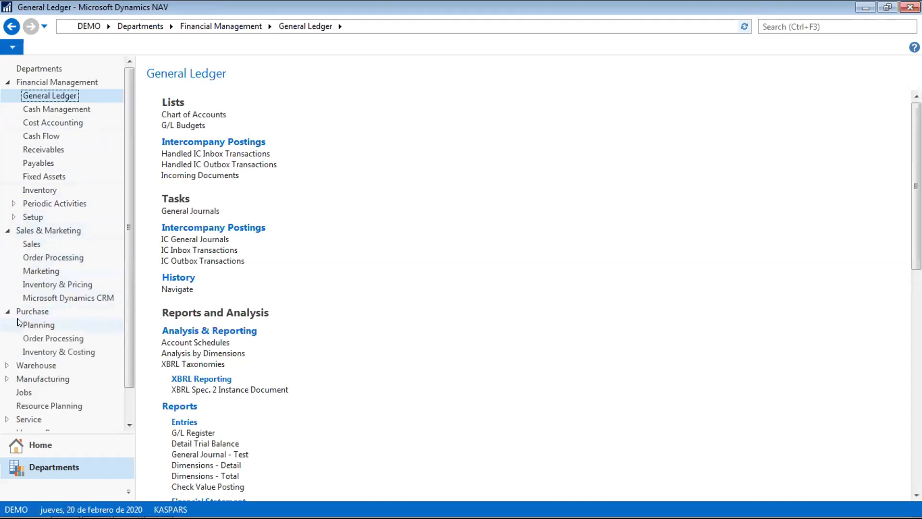
left_click(6, 365)
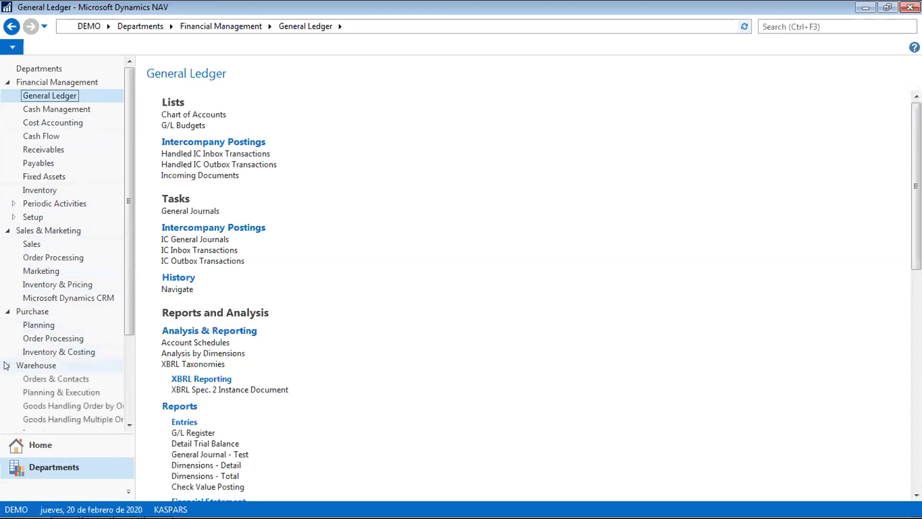
scroll(121, 336, "down", 2)
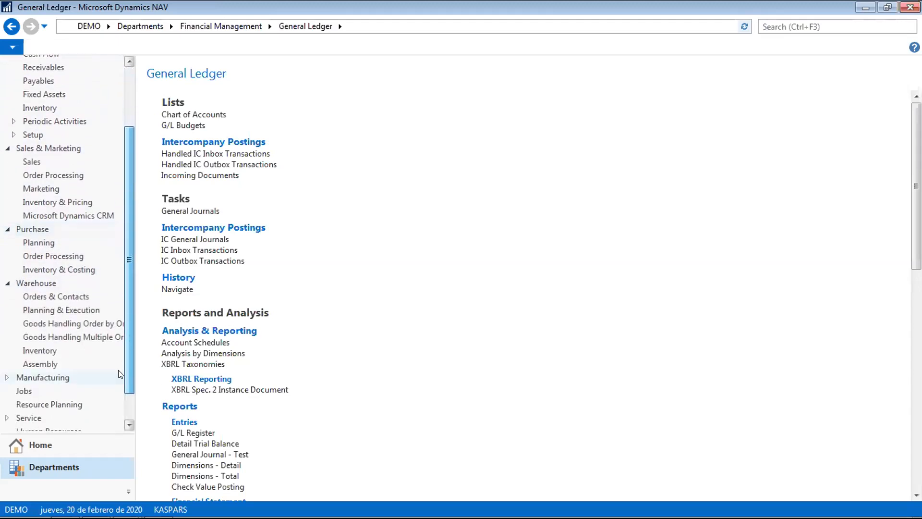
- Expand and collapse Manufacturing, then open Receivables under Financial Management
left_click(18, 376)
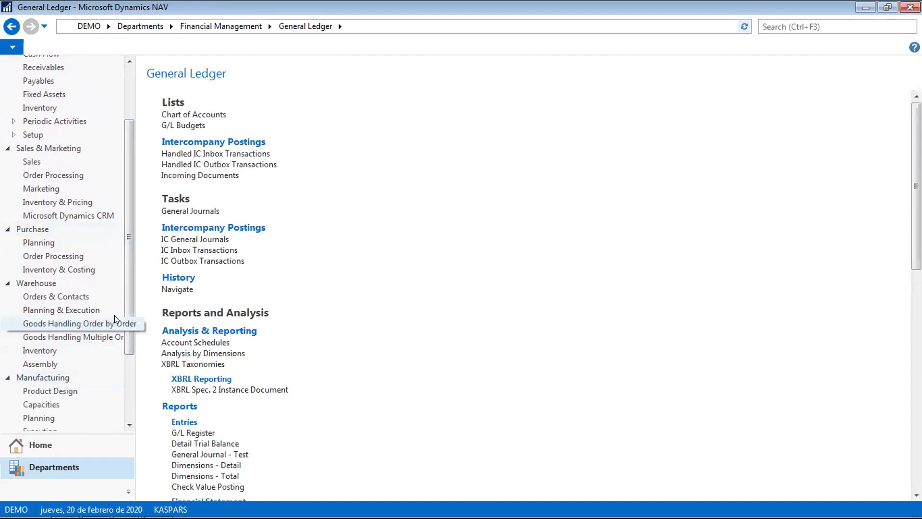
left_click(7, 379)
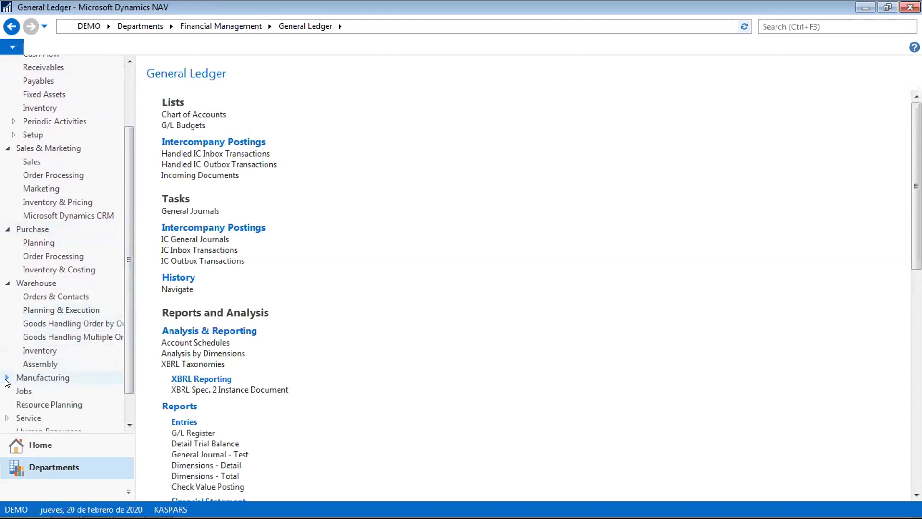
scroll(7, 382, "up", 2)
key("Down")
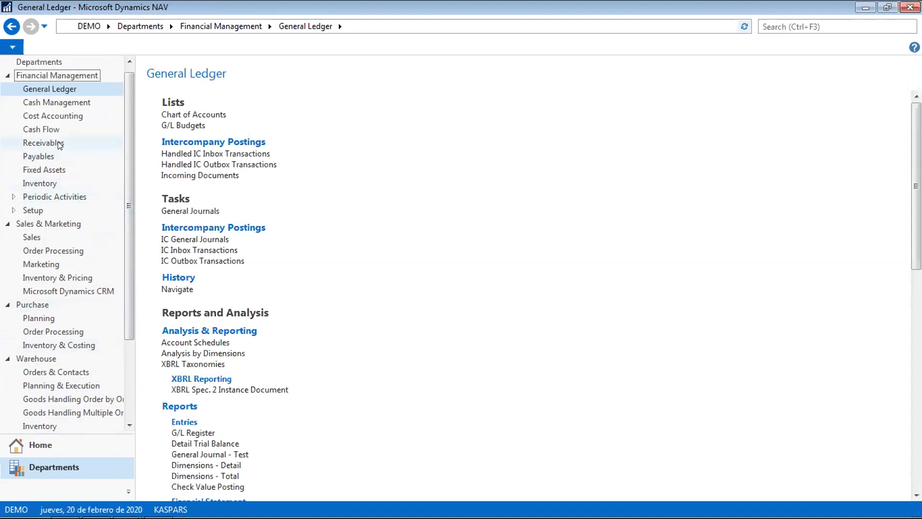
left_click(59, 143)
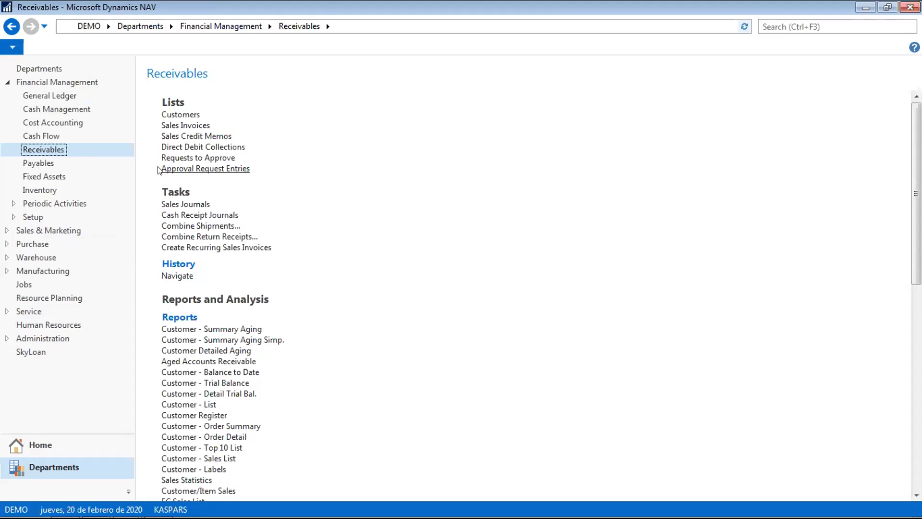
- Go through Payables and the Fixed Assets department to open the empty Fixed Assets list
left_click(35, 162)
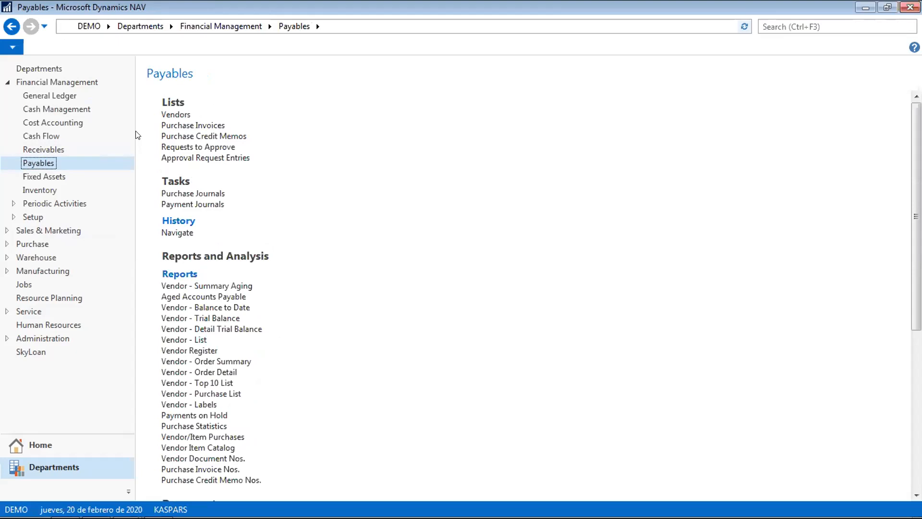
left_click(77, 177)
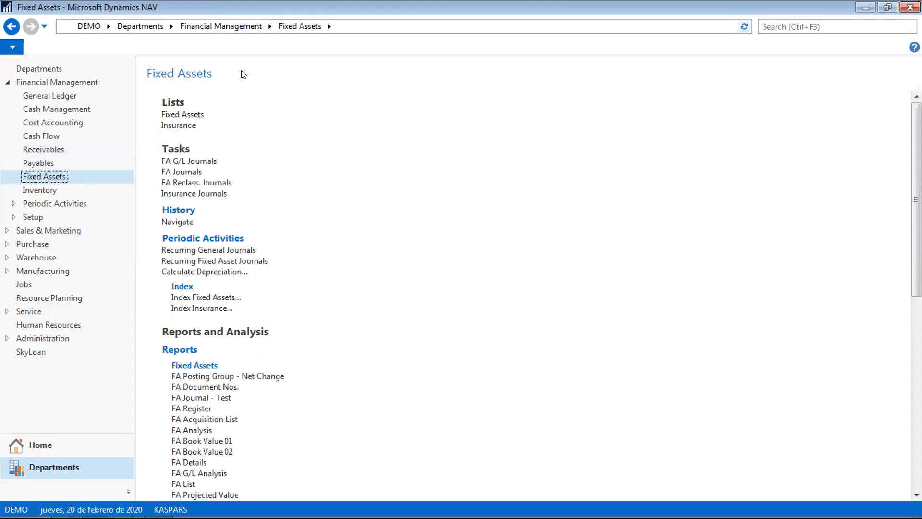
left_click(202, 117)
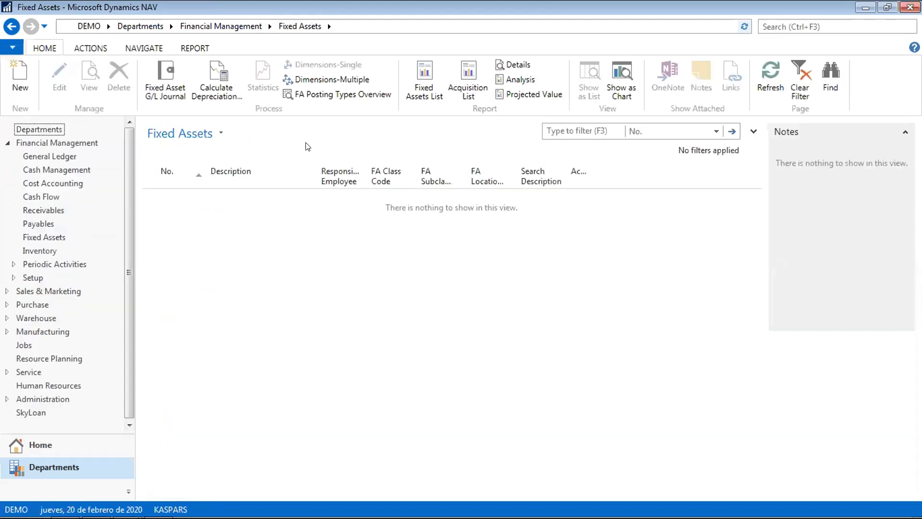
- Go back from the empty Fixed Assets list to the Fixed Assets department page
left_click(11, 26)
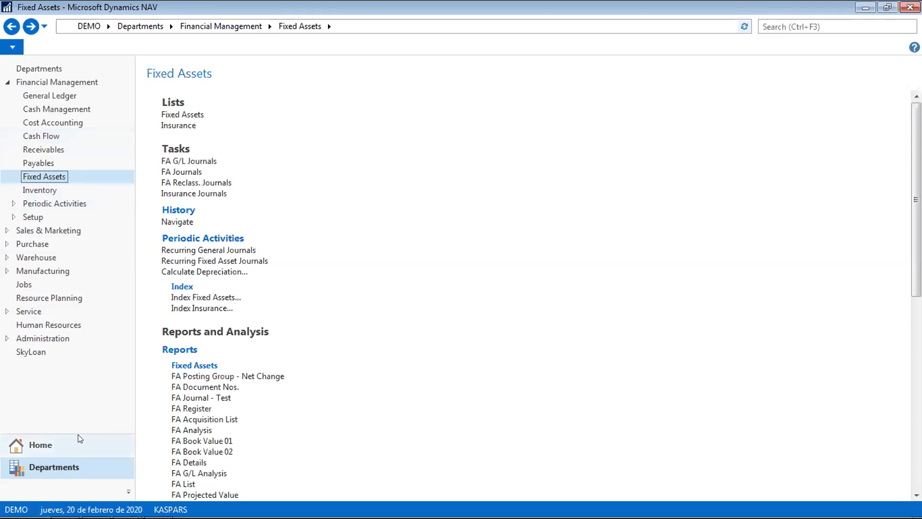
- Browse Service's Contract Management page and Sales & Marketing's Order Processing page
left_click(13, 309)
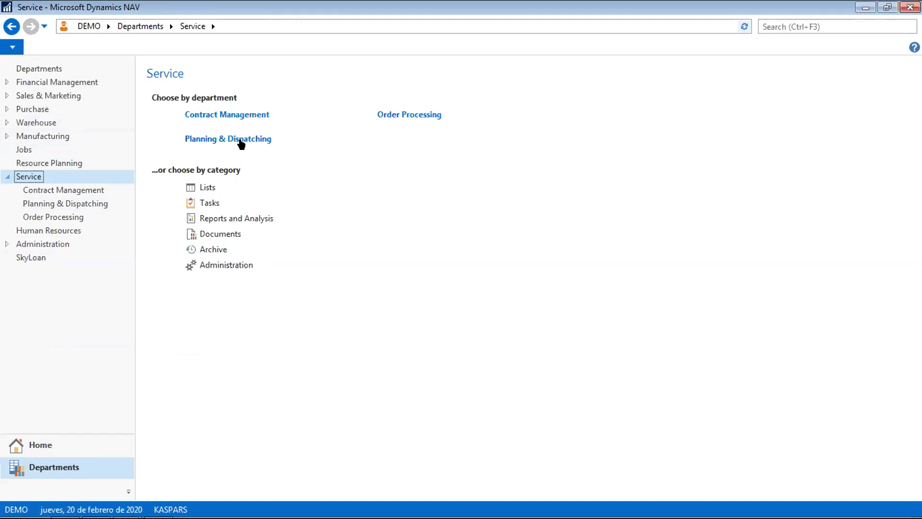
left_click(243, 115)
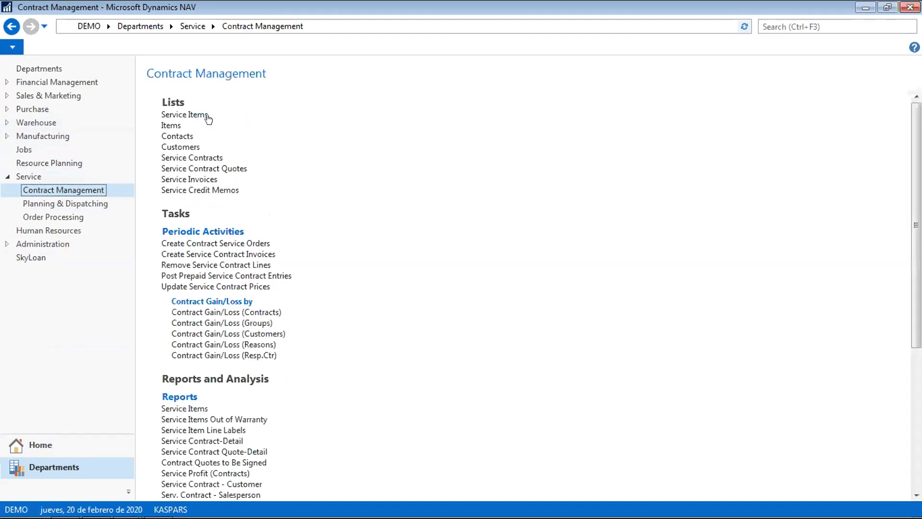
left_click(45, 99)
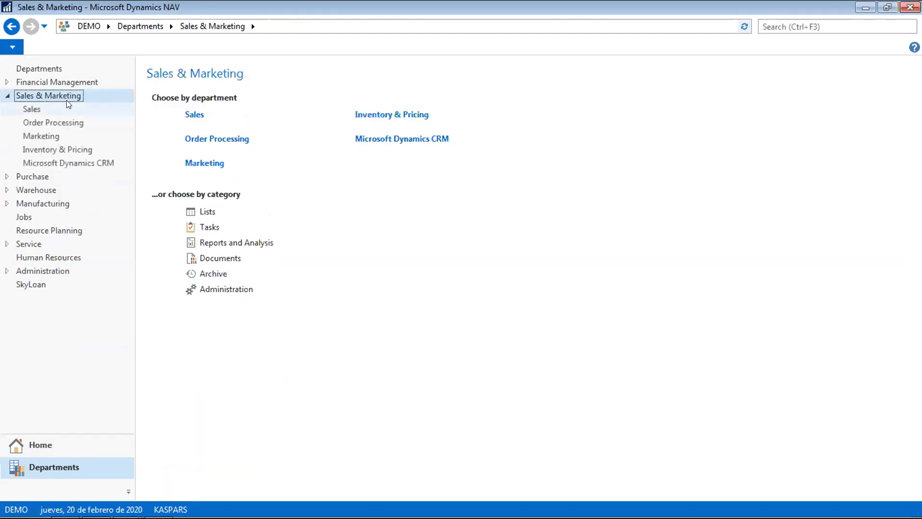
left_click(217, 138)
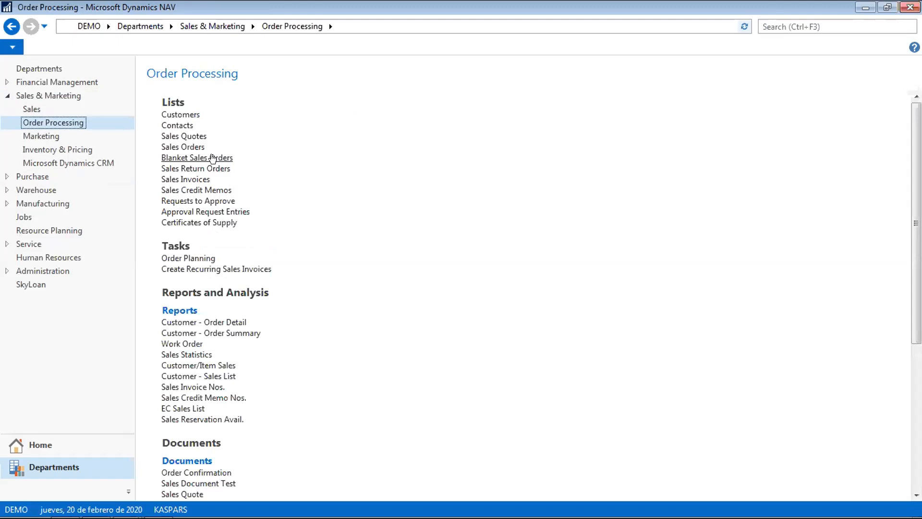
- Revisit Contract Management under Service, then return Home to the Active Contracts list
left_click(7, 96)
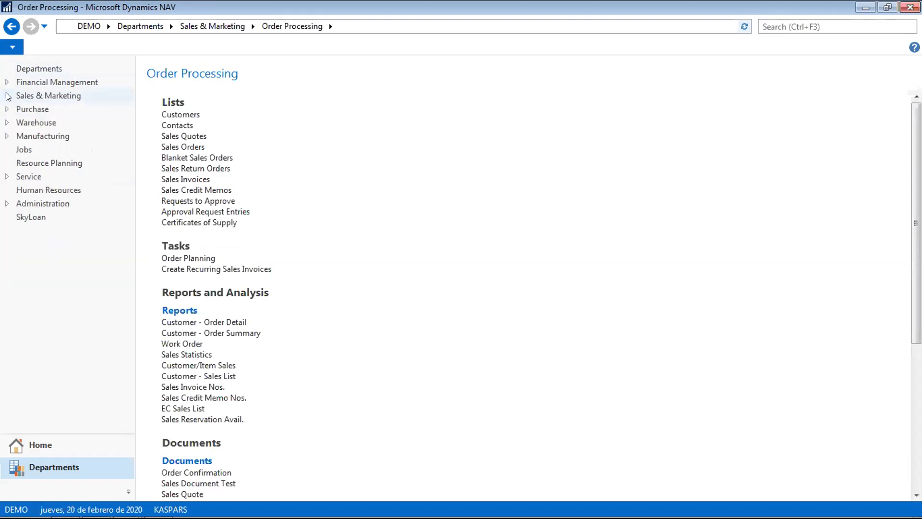
left_click(17, 177)
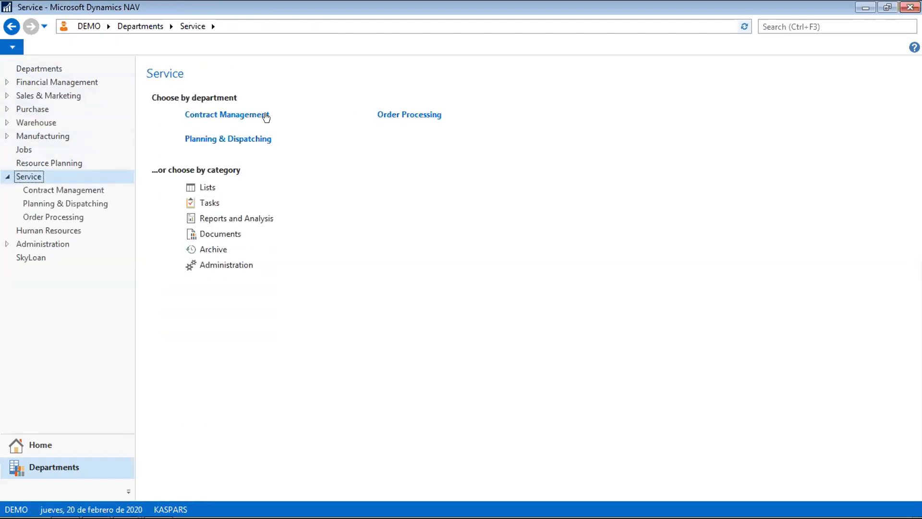
left_click(265, 116)
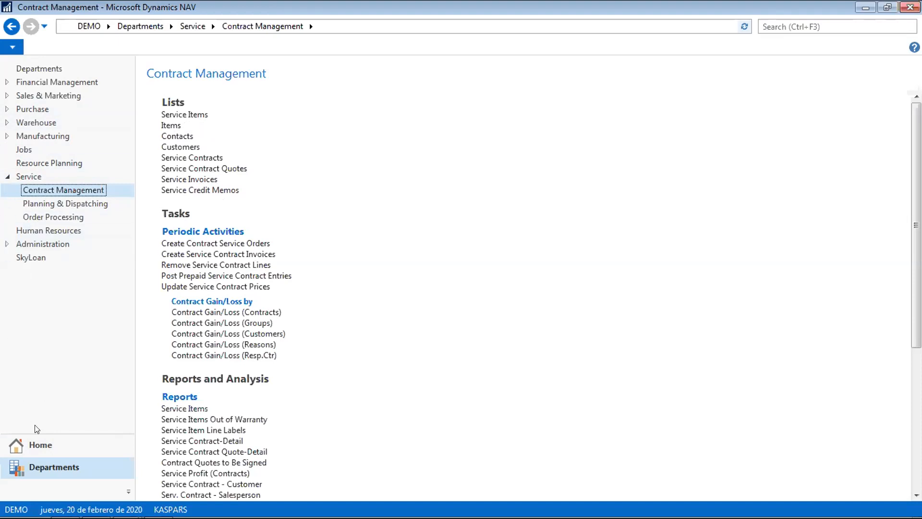
left_click(45, 444)
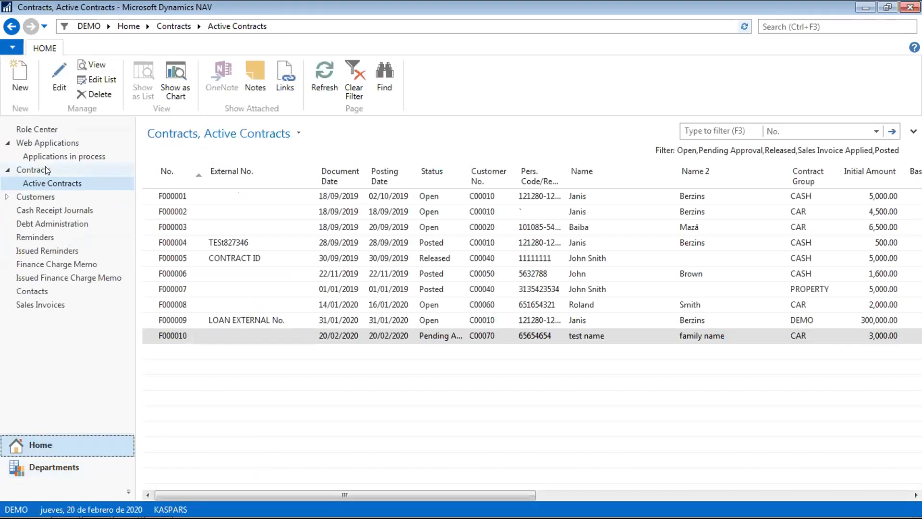
left_click(8, 170)
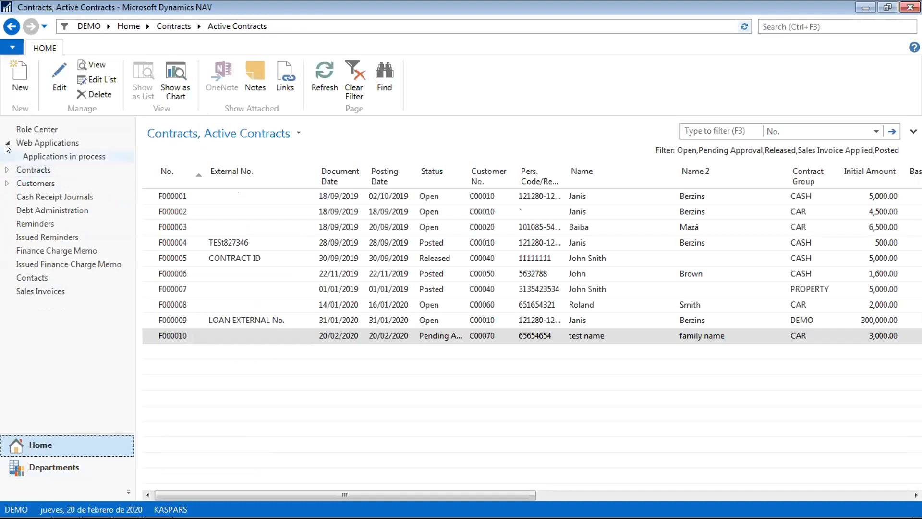
left_click(7, 171)
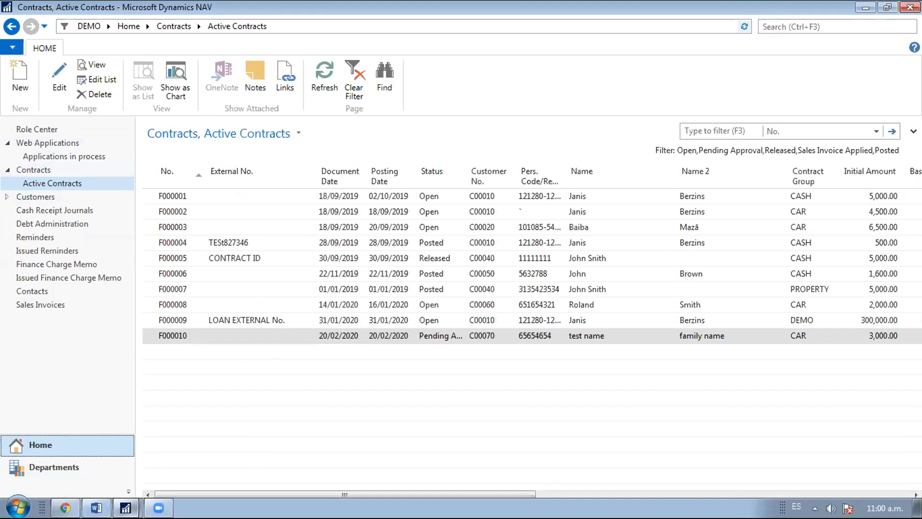
mouse_move(96, 508)
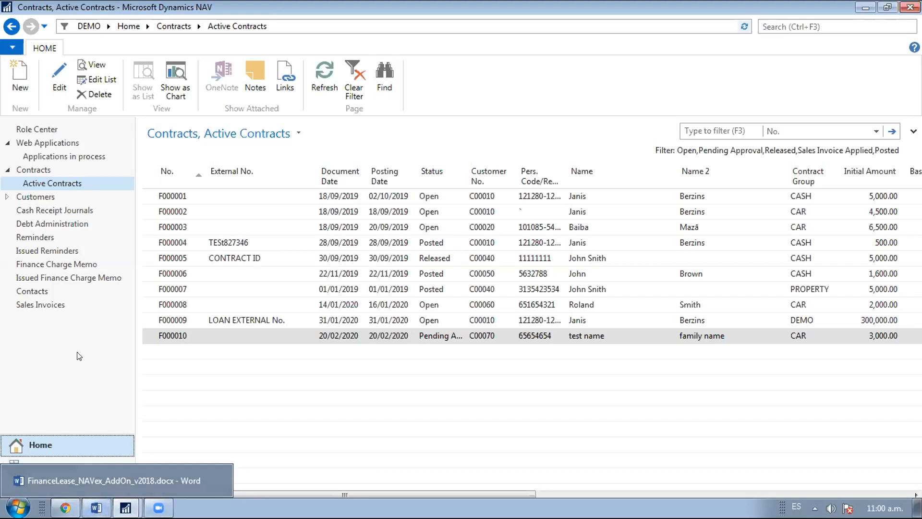
- Scroll the SkyBill PDF past the Registration form to the Self Service Portal and Mobile App page
left_click(55, 131)
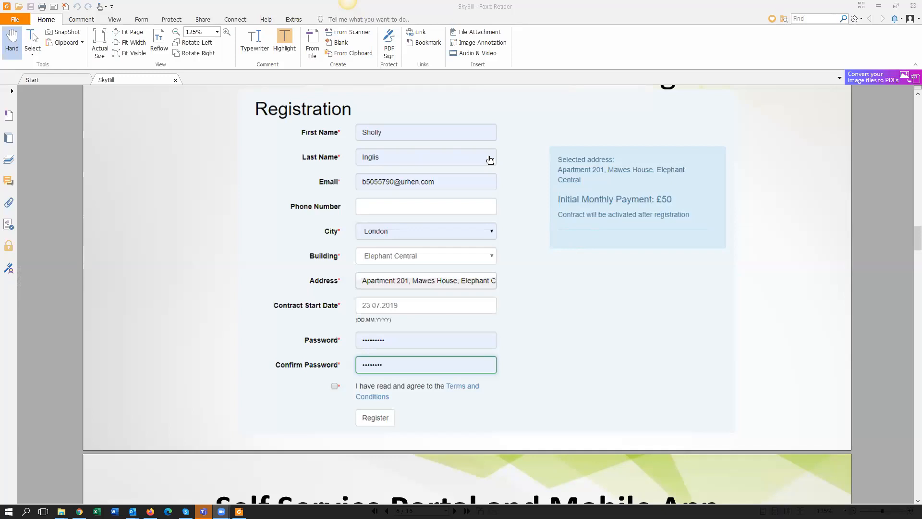
scroll(592, 279, "down", 3)
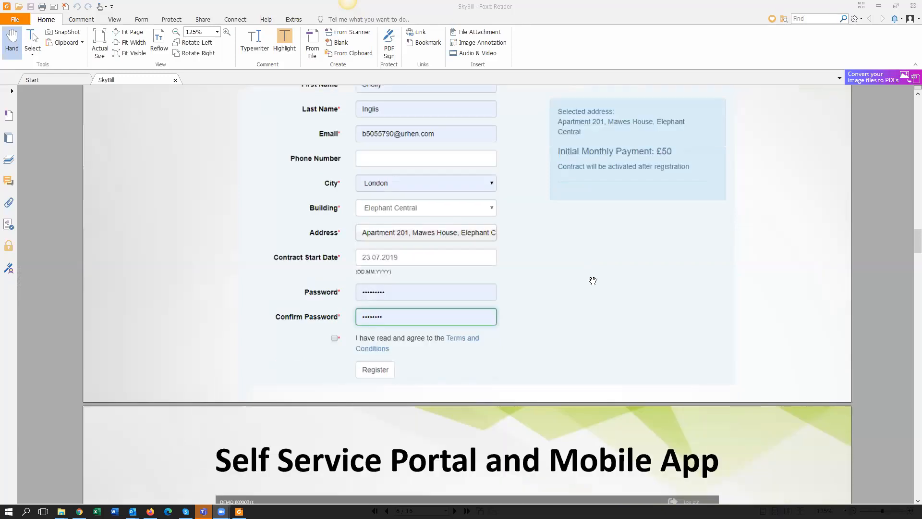
scroll(593, 281, "down", 5)
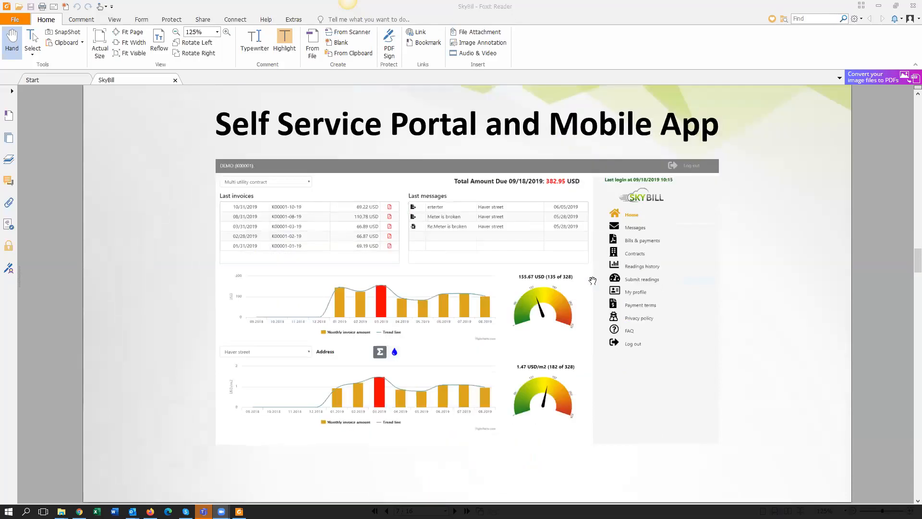